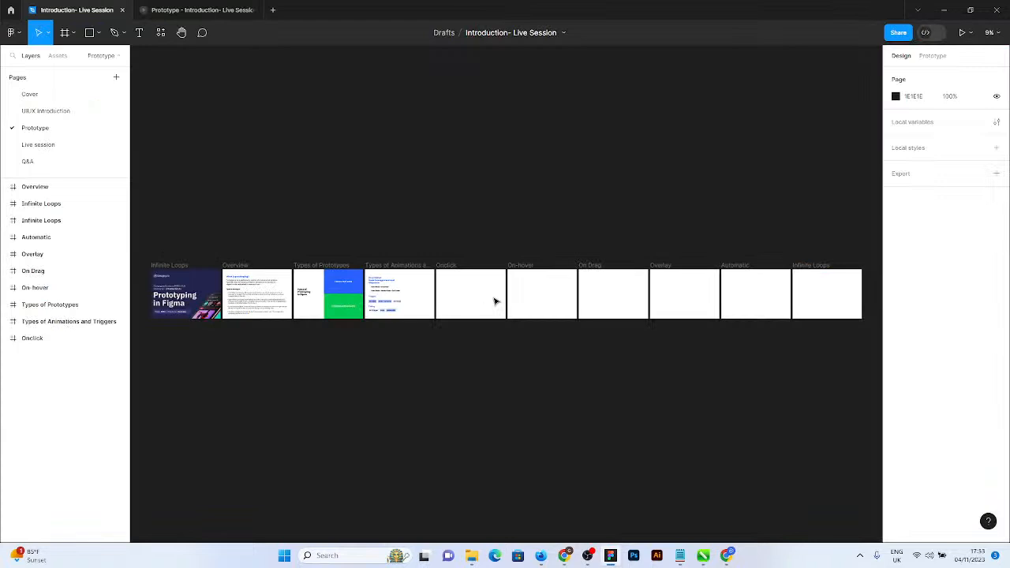
# Examine the trigger and timing types on the Types of Animations and Triggers frame and return to the Onclick frame.
pyautogui.scroll(5, 494, 300)
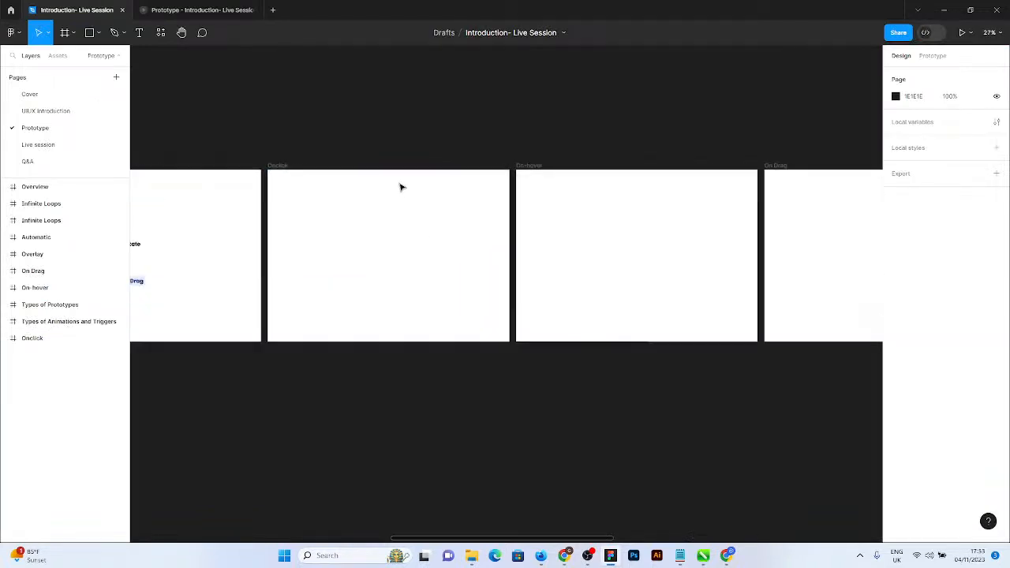
pyautogui.scroll(4, 400, 187)
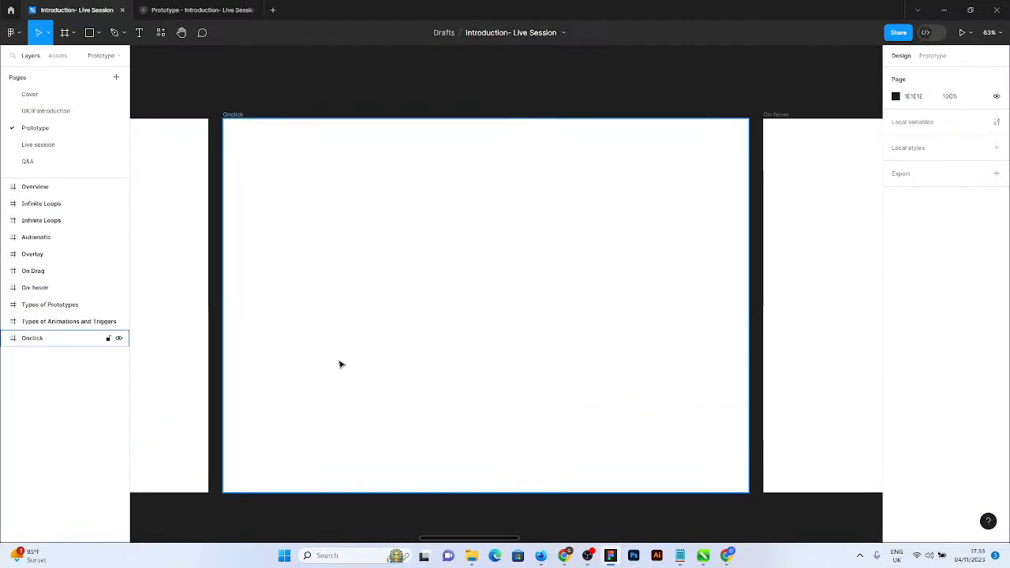
pyautogui.scroll(3, 523, 399)
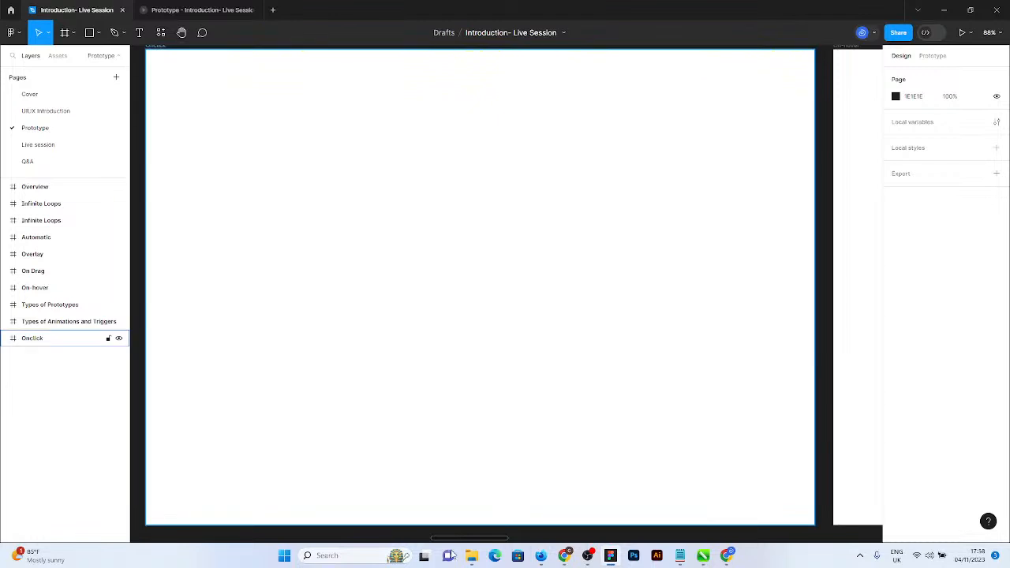
pyautogui.moveTo(489, 538); pyautogui.dragTo(409, 537)
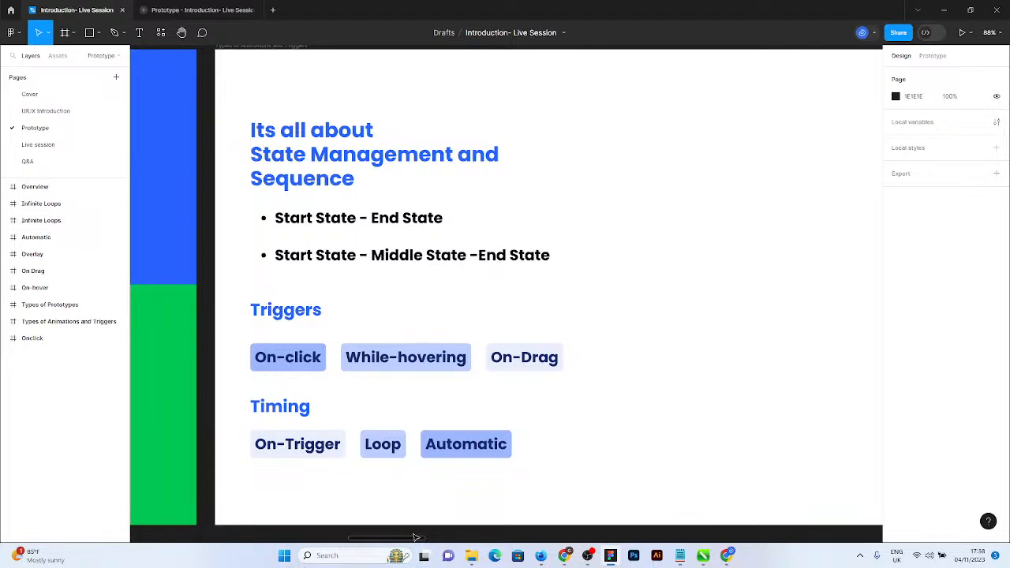
pyautogui.moveTo(414, 537); pyautogui.dragTo(485, 545)
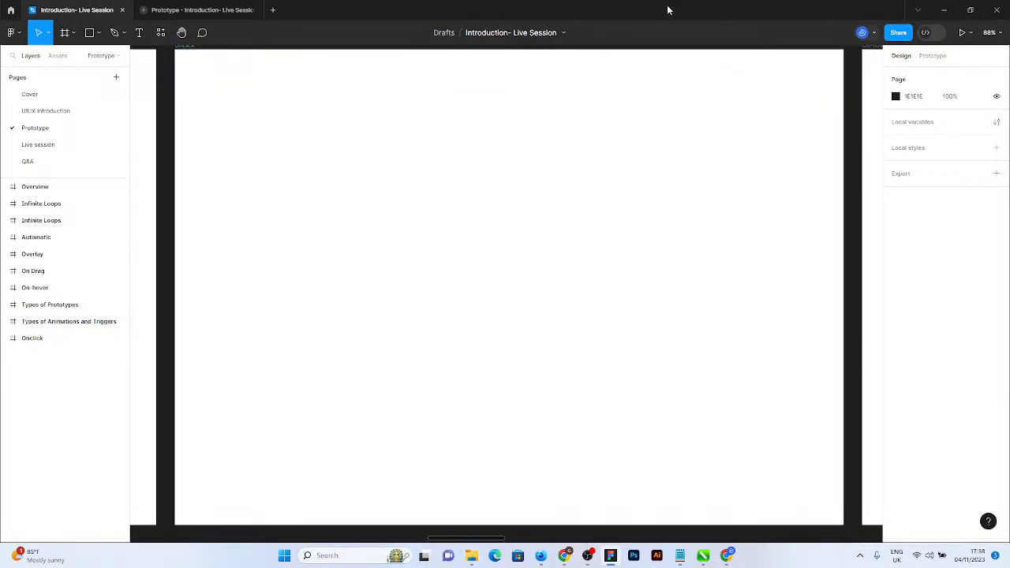
# Close the open prototype presentation and look through the available prototype device options without choosing one.
pyautogui.click(934, 57)
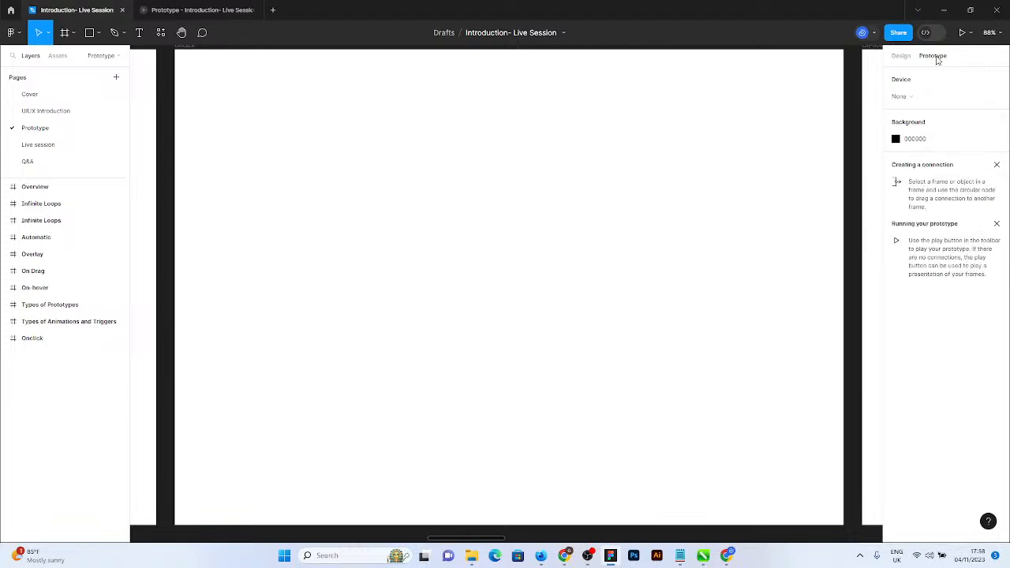
pyautogui.click(256, 10)
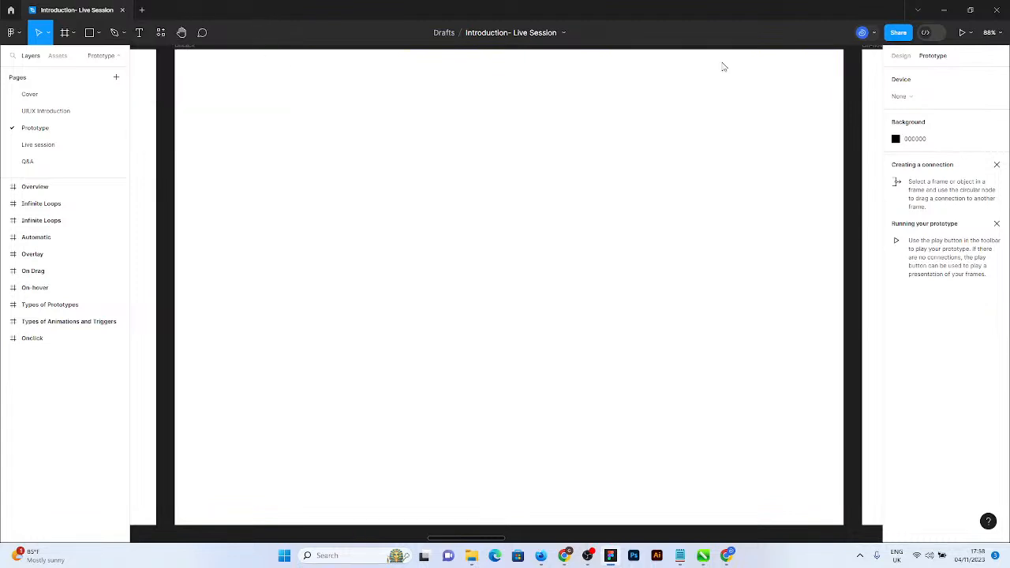
pyautogui.click(920, 99)
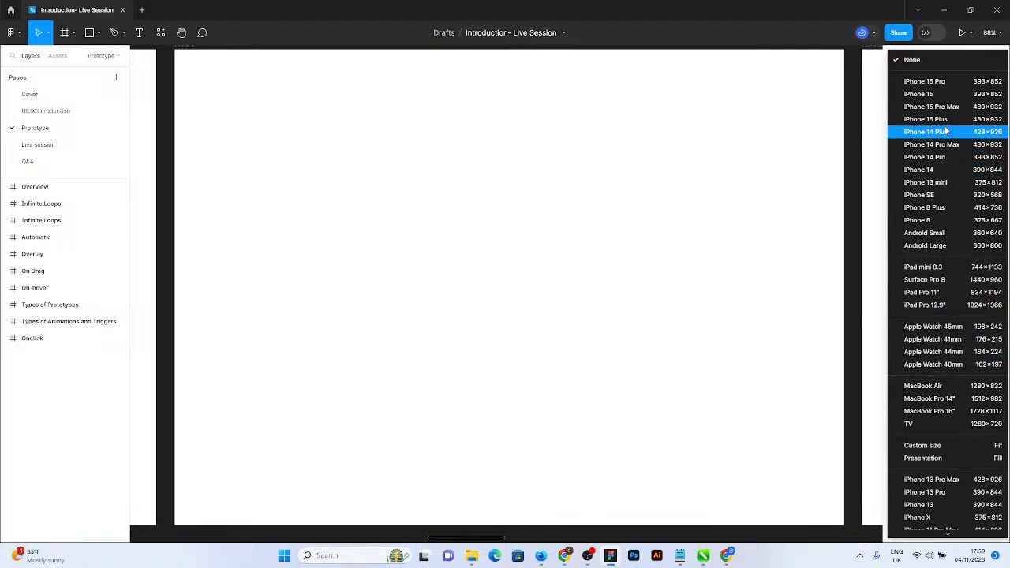
pyautogui.click(403, 187)
pyautogui.click(404, 187)
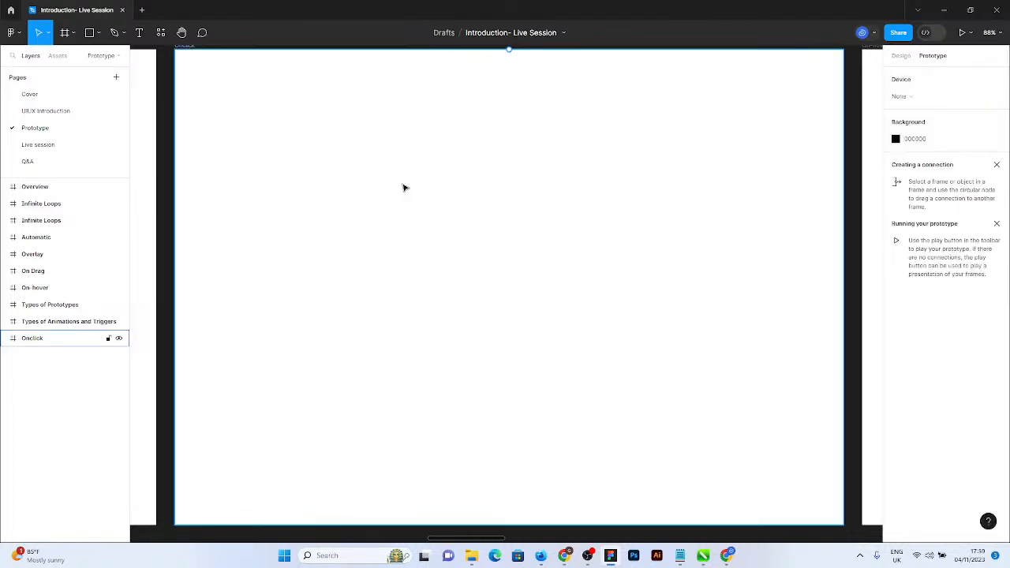
# Fill the Onclick frame with the blue document color 0766D4.
pyautogui.click(901, 55)
pyautogui.keyDown('ctrl'); pyautogui.scroll(-2, 372, 210); pyautogui.keyUp('ctrl')
pyautogui.keyDown('ctrl'); pyautogui.scroll(-1, 373, 210); pyautogui.keyUp('ctrl')
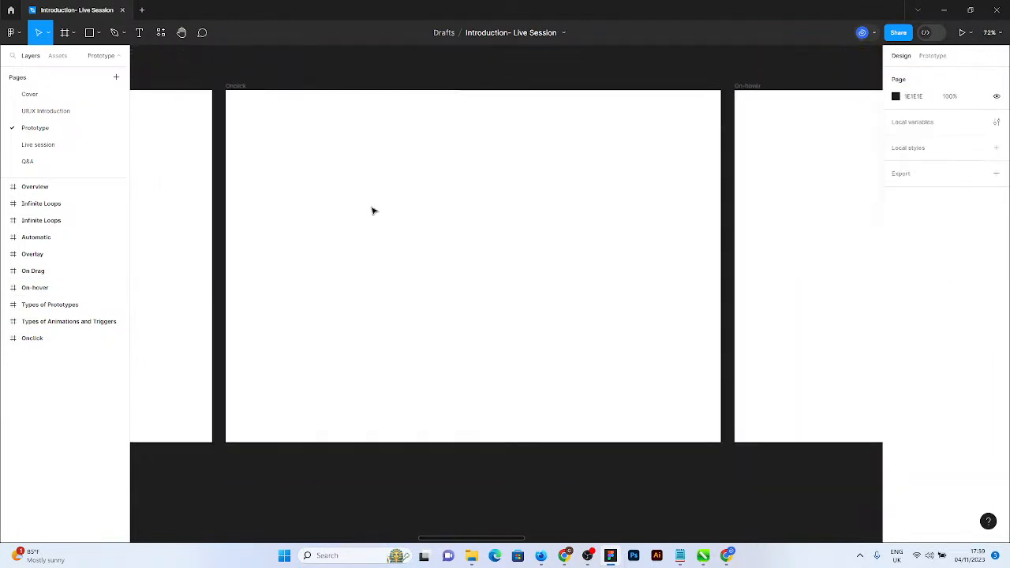
pyautogui.click(235, 87)
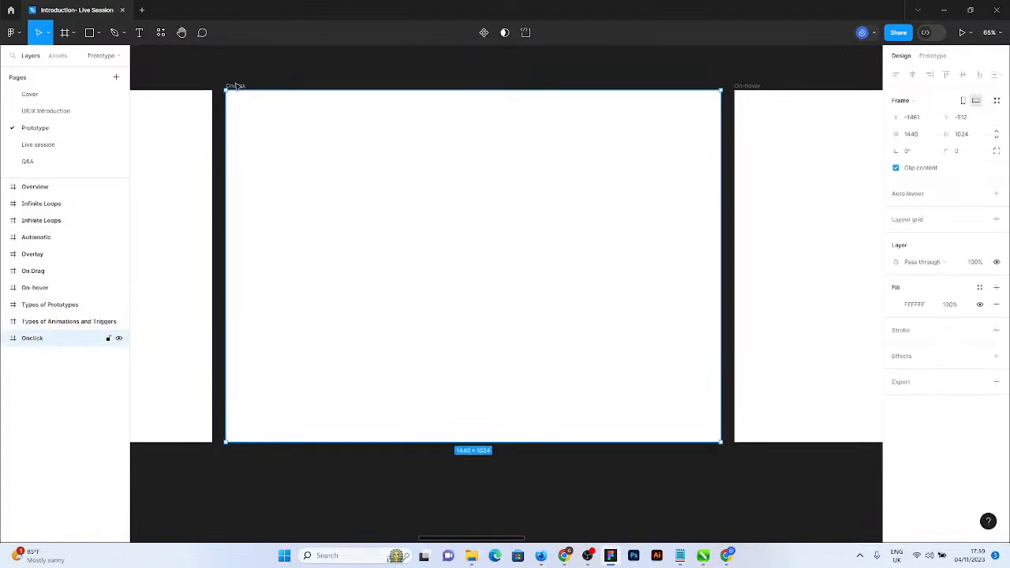
pyautogui.click(979, 287)
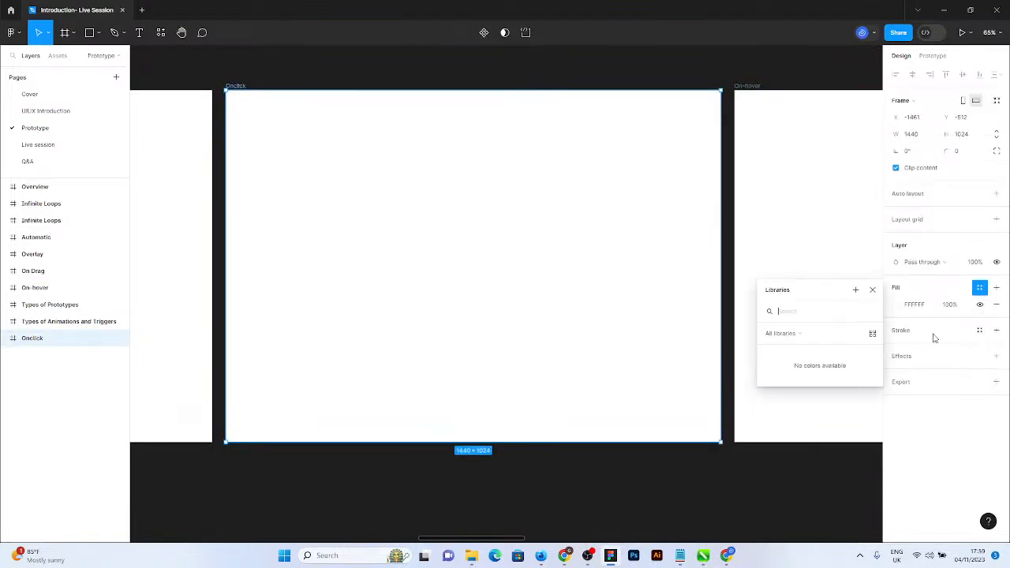
pyautogui.click(898, 305)
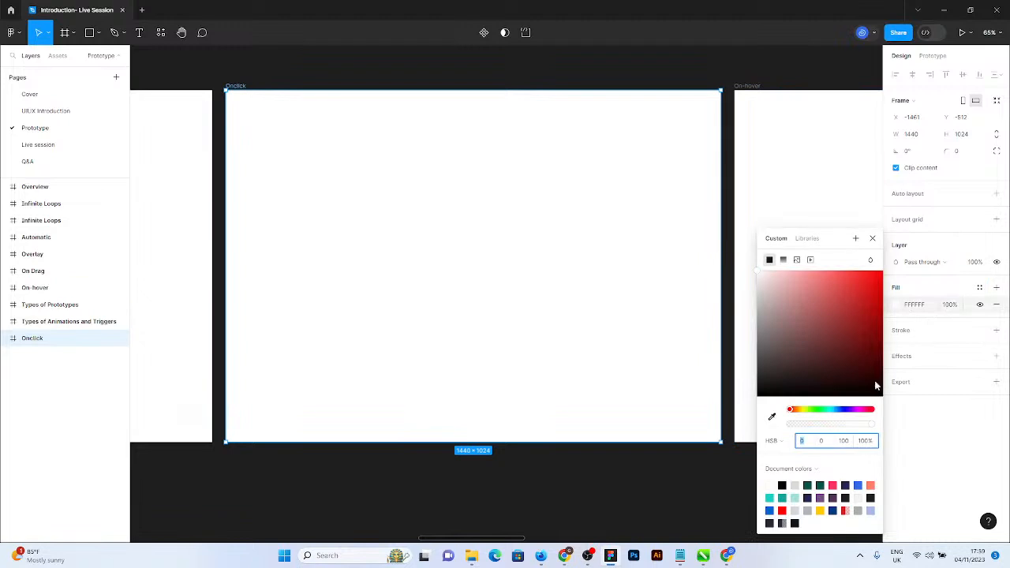
pyautogui.click(770, 511)
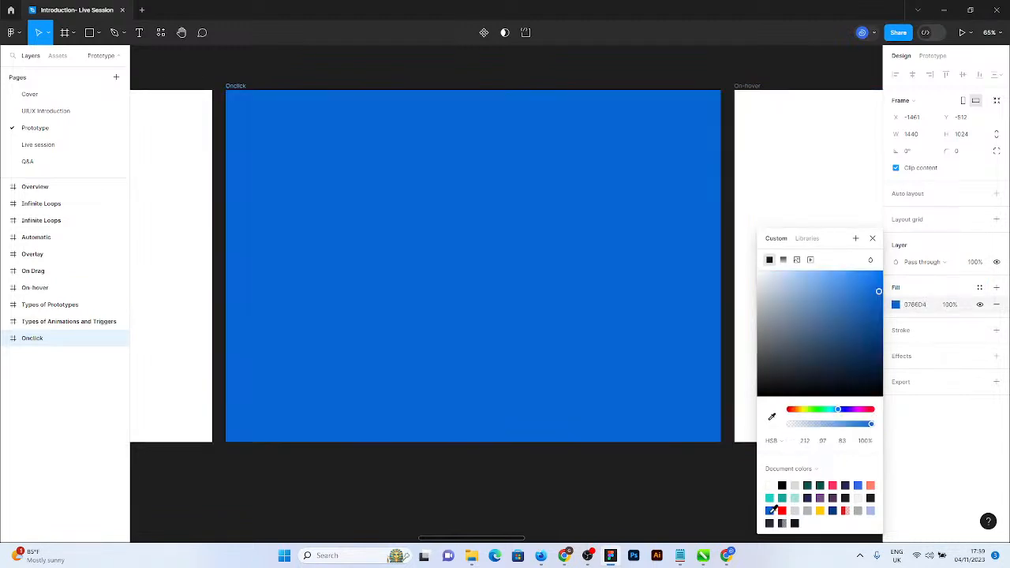
# Add the text "Hello Designer" on two lines inside the Onclick frame.
pyautogui.click(138, 32)
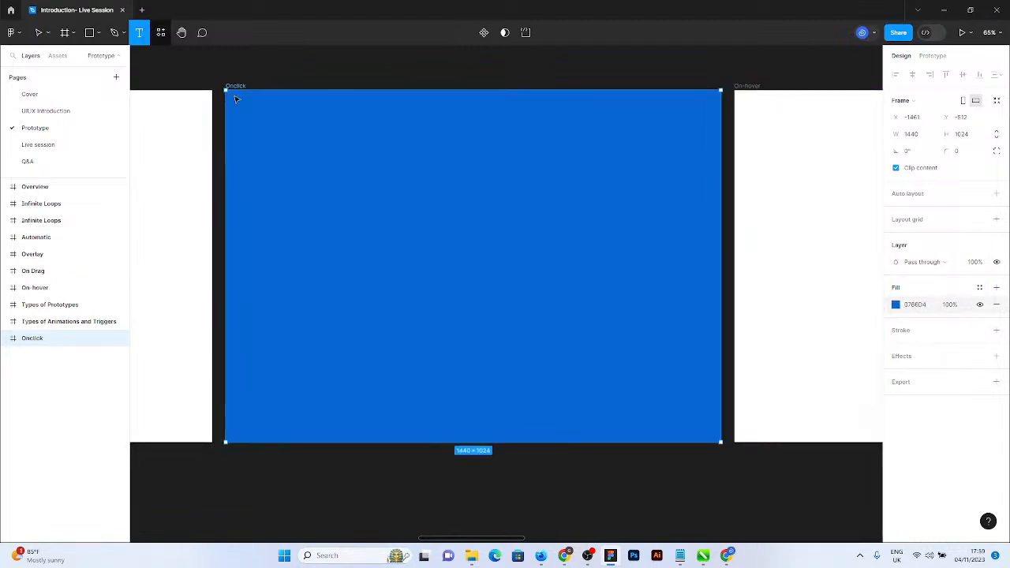
pyautogui.click(325, 183)
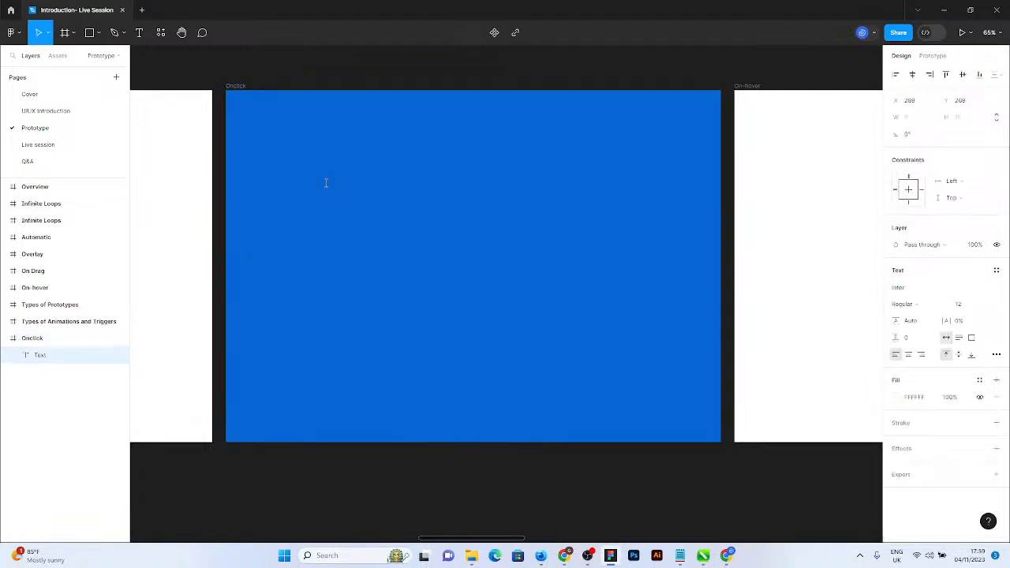
pyautogui.write('Hello Figma')
pyautogui.write('Hello')
pyautogui.write('signer')
pyautogui.press('Escape')
# Scale the "Hello Designer" text up to about 928 × 534 and return to the Move tool.
pyautogui.press('k')
pyautogui.moveTo(426, 304); pyautogui.dragTo(523, 370)
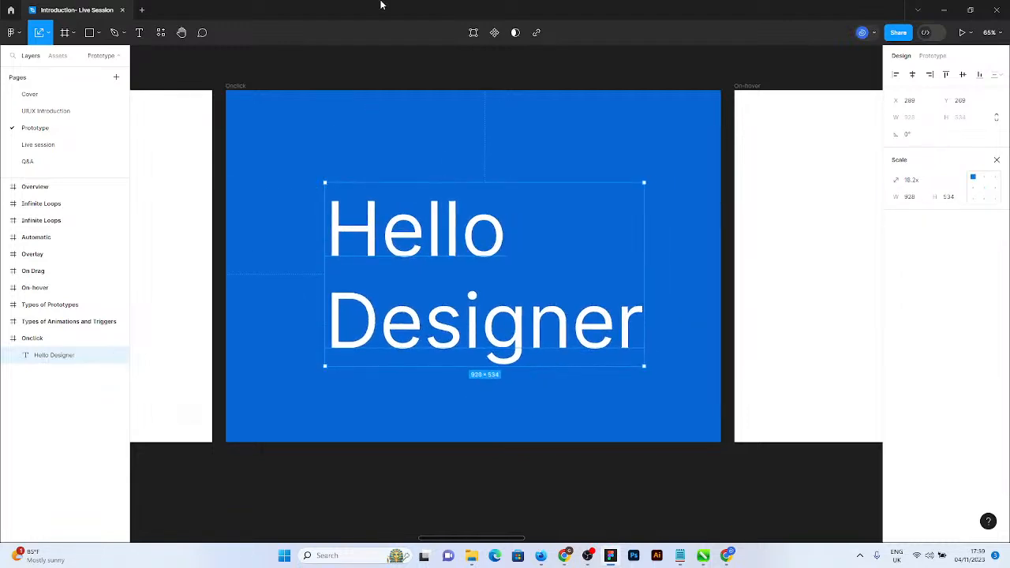
pyautogui.click(414, 102)
pyautogui.click(51, 34)
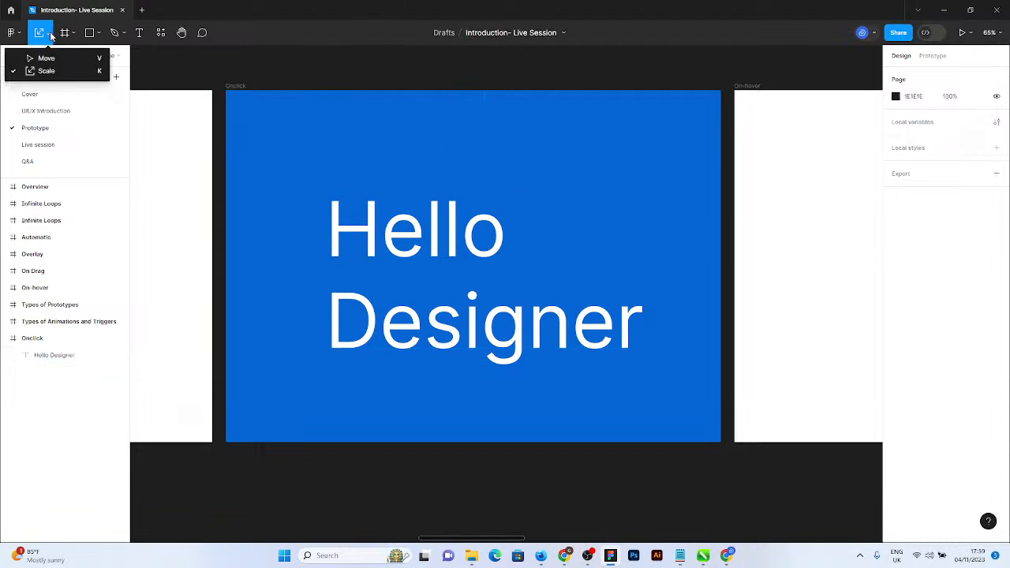
pyautogui.click(56, 59)
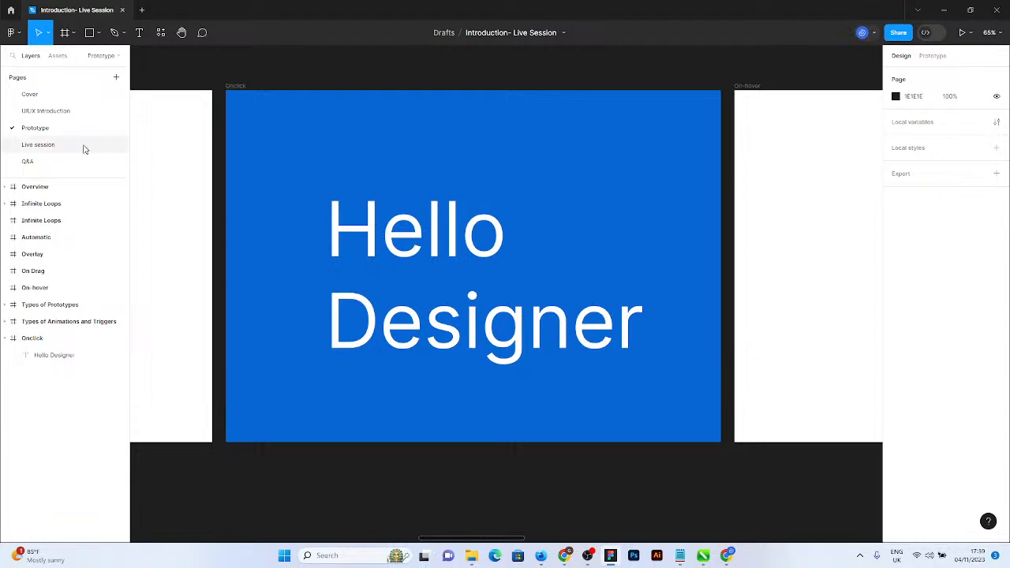
pyautogui.click(602, 358)
pyautogui.click(508, 144)
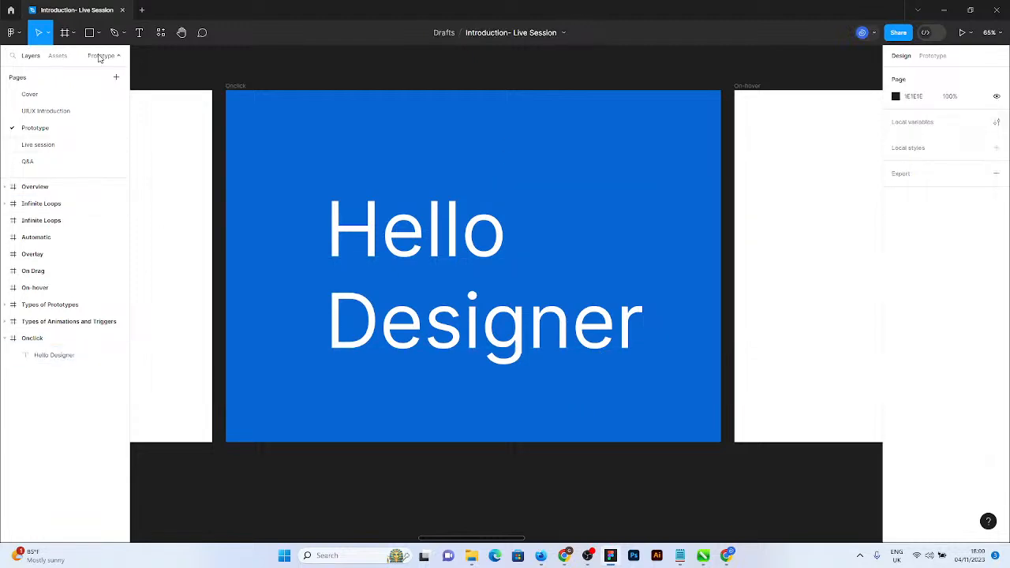
# Present the prototype from the Onclick frame and return to the design file.
pyautogui.click(230, 88)
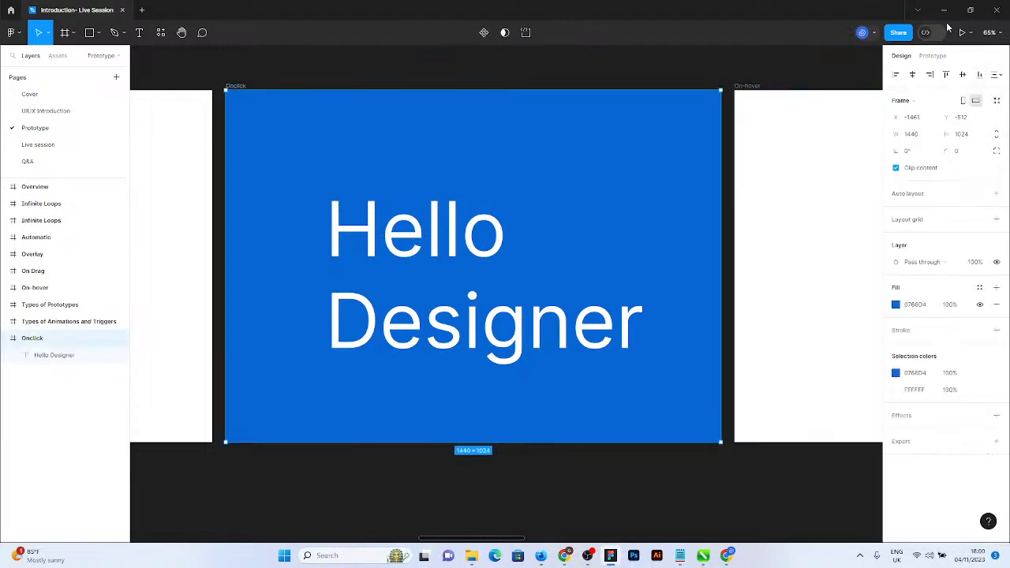
pyautogui.click(969, 35)
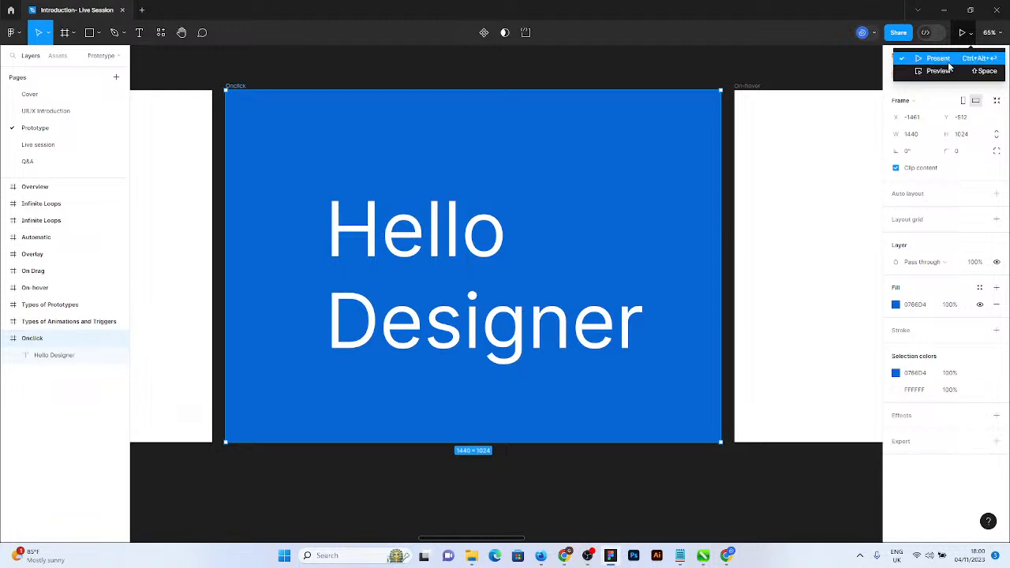
pyautogui.click(938, 58)
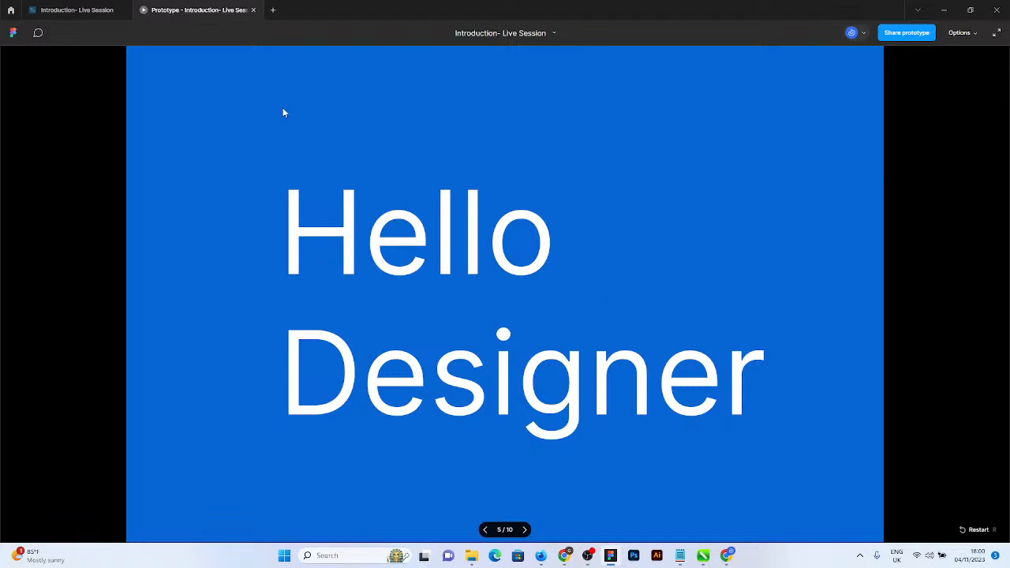
pyautogui.click(66, 5)
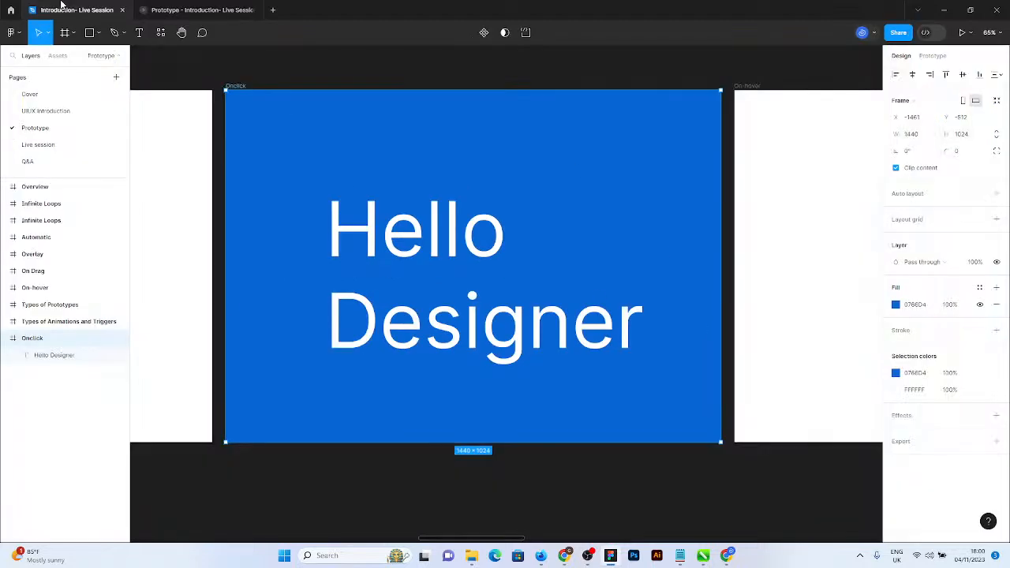
# Set the prototype device to MacBook Pro 16".
pyautogui.click(935, 56)
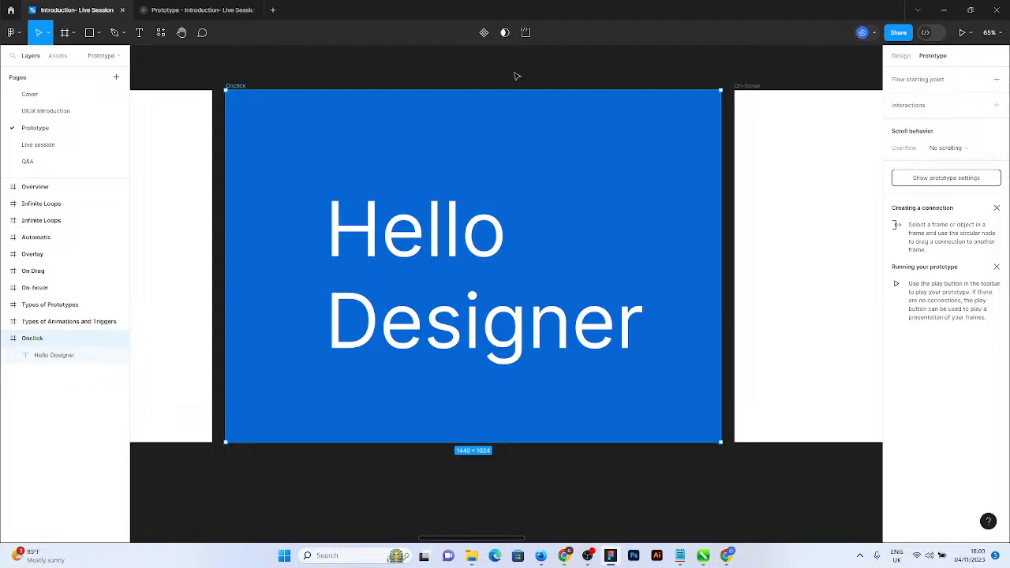
pyautogui.click(736, 67)
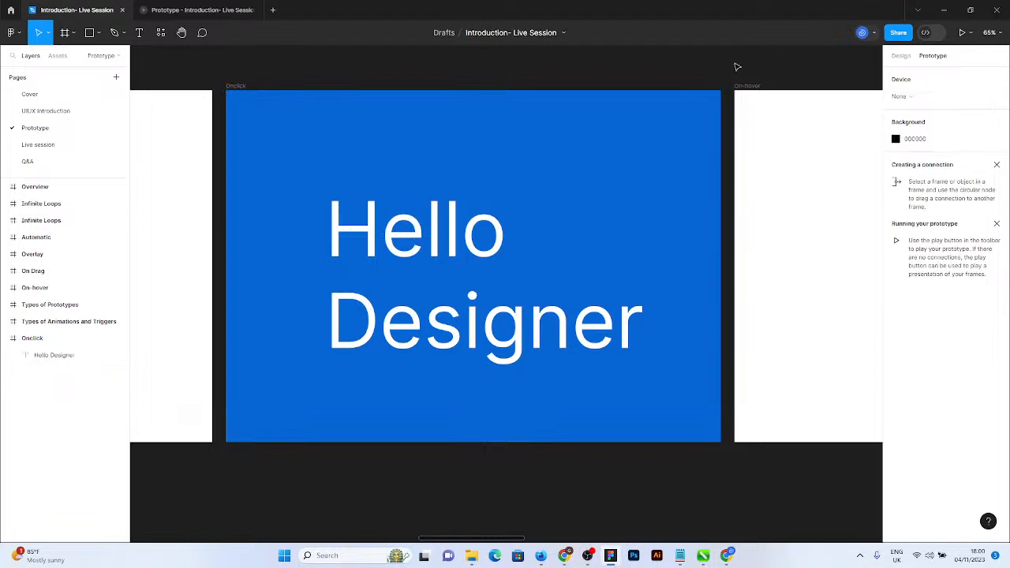
pyautogui.click(902, 96)
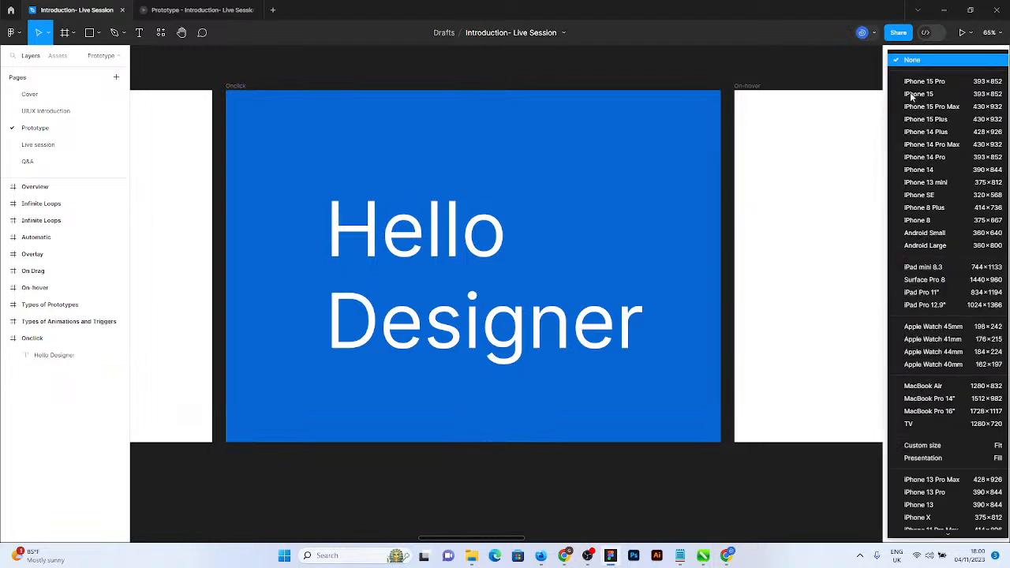
pyautogui.scroll(-3, 929, 271)
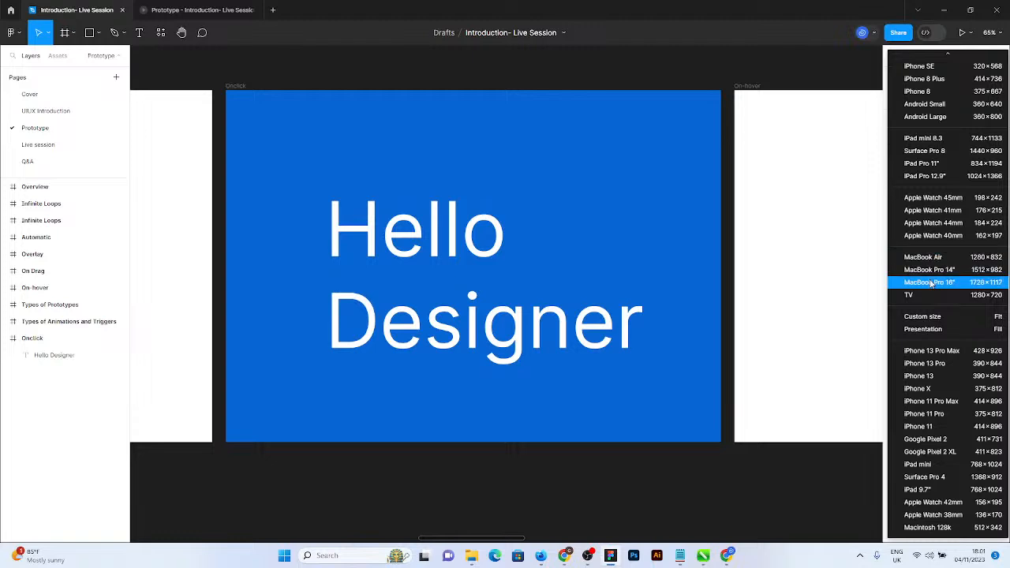
pyautogui.click(931, 283)
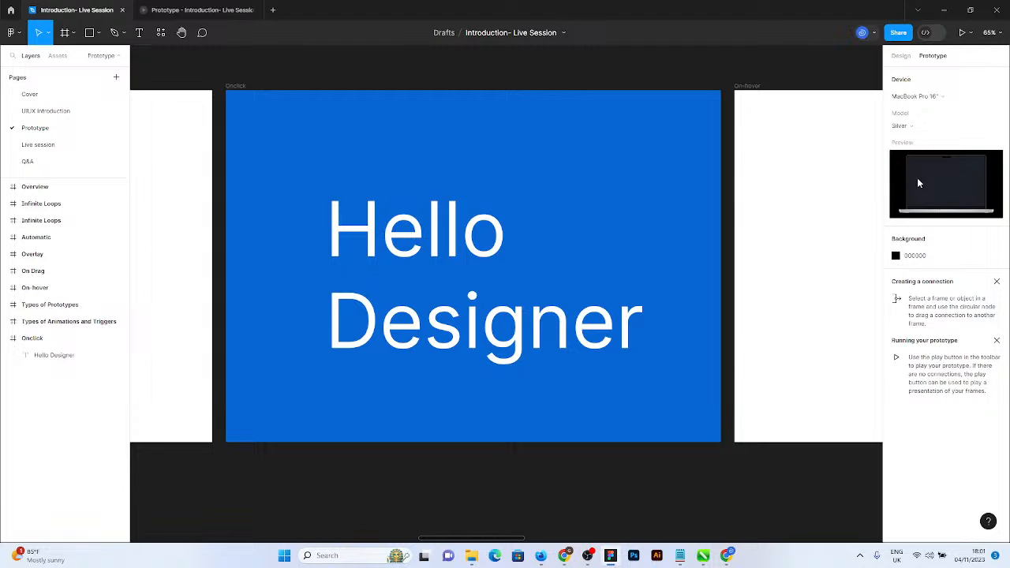
# Close the old presentation, present the Onclick frame in the MacBook mockup, and return to the design file.
pyautogui.click(170, 11)
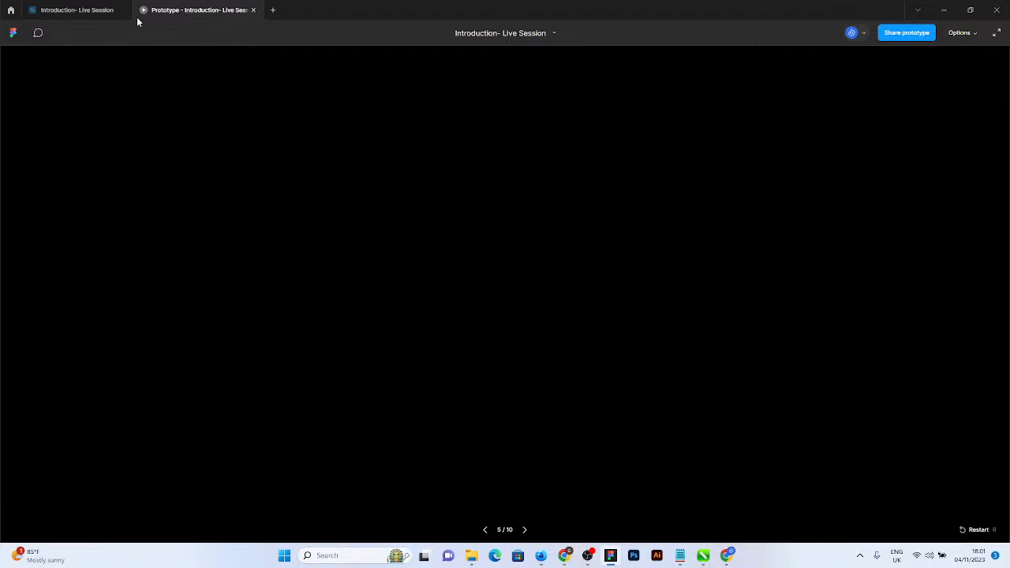
pyautogui.hotkey('ctrl', 'w')
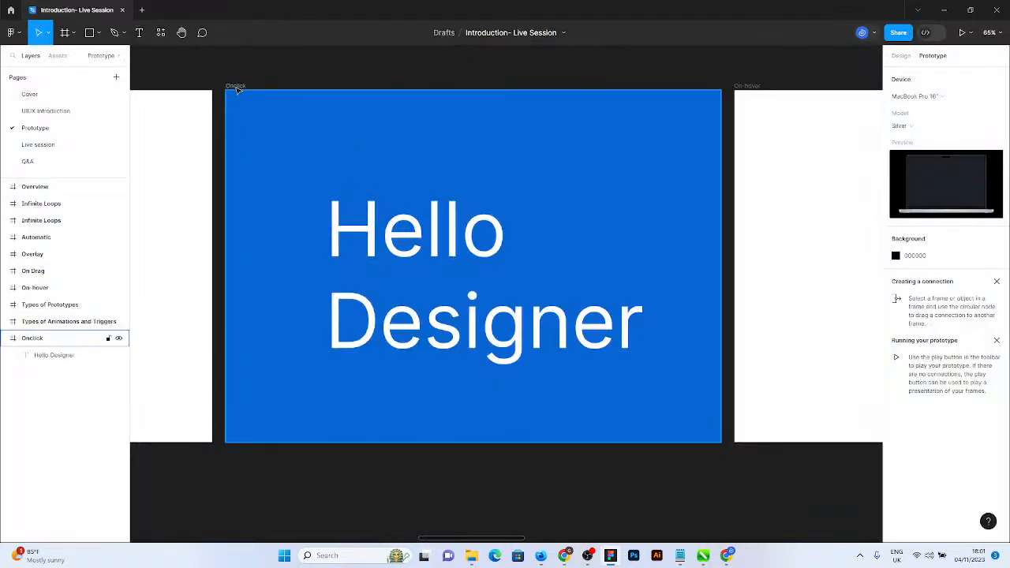
pyautogui.click(376, 120)
pyautogui.click(963, 32)
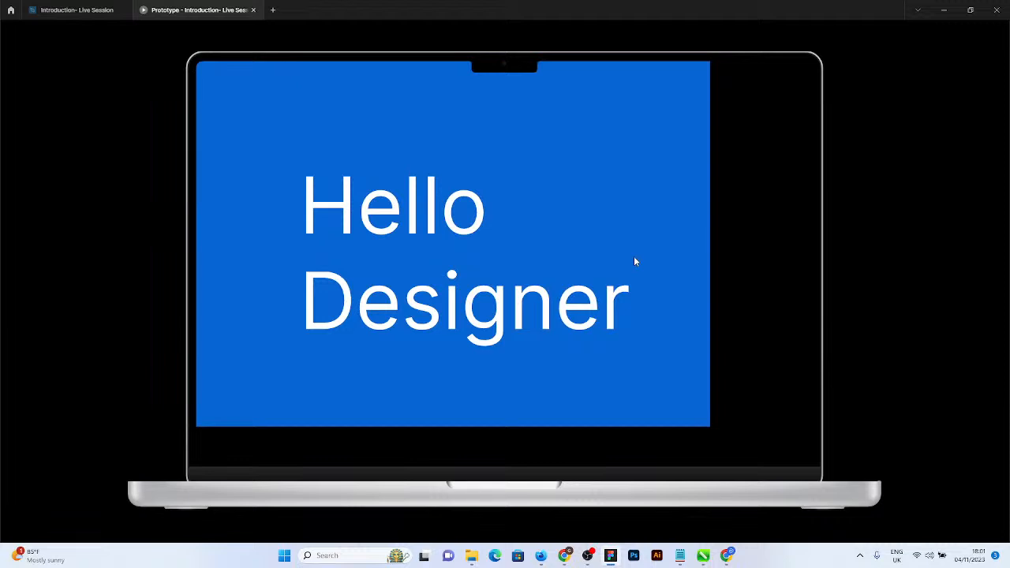
pyautogui.click(76, 16)
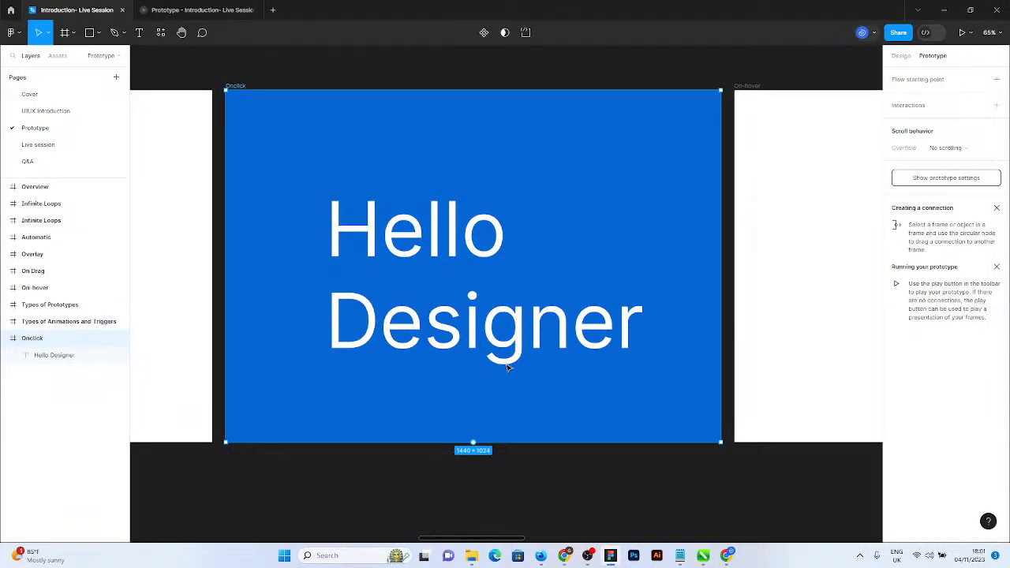
# Compare the desktop frame preset sizes with the Onclick frame presented in the MacBook mockup.
pyautogui.scroll(-3, 351, 188)
pyautogui.click(65, 31)
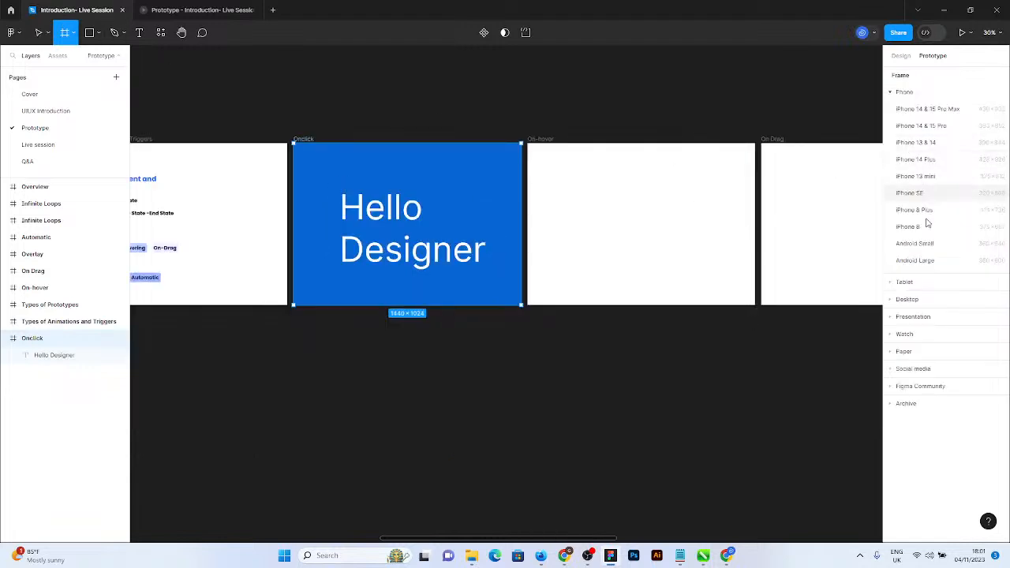
pyautogui.click(900, 300)
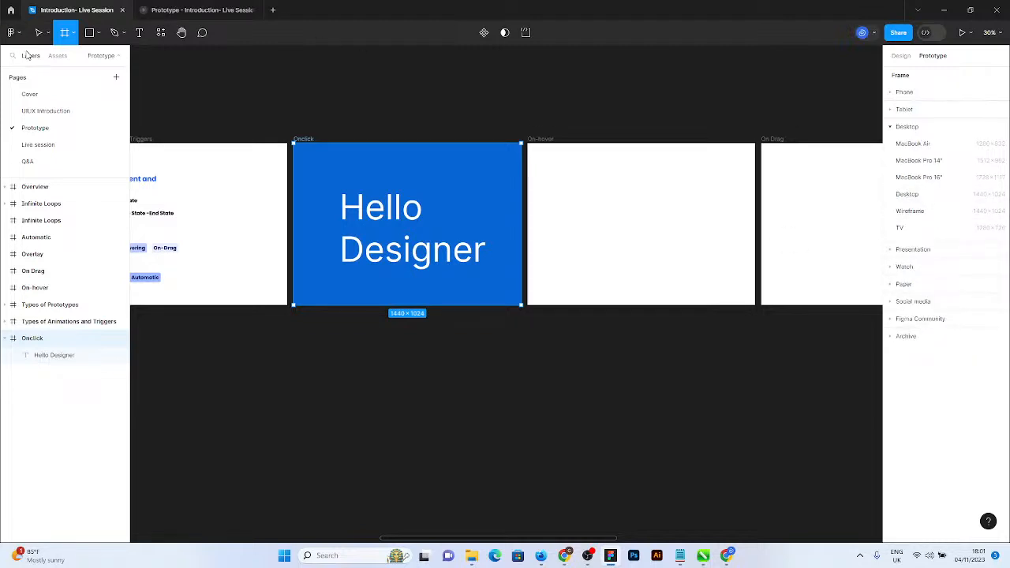
pyautogui.click(197, 10)
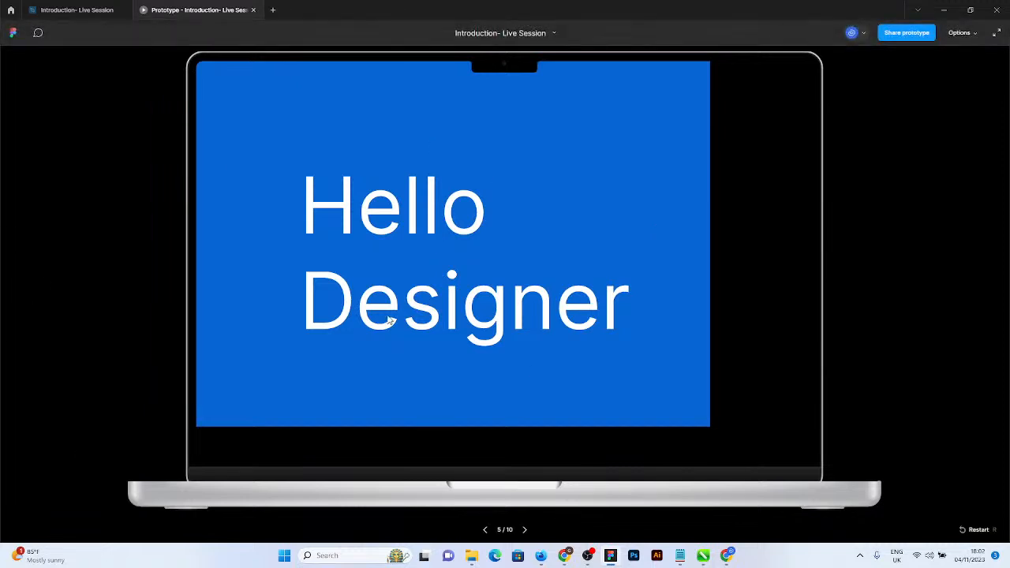
pyautogui.click(105, 7)
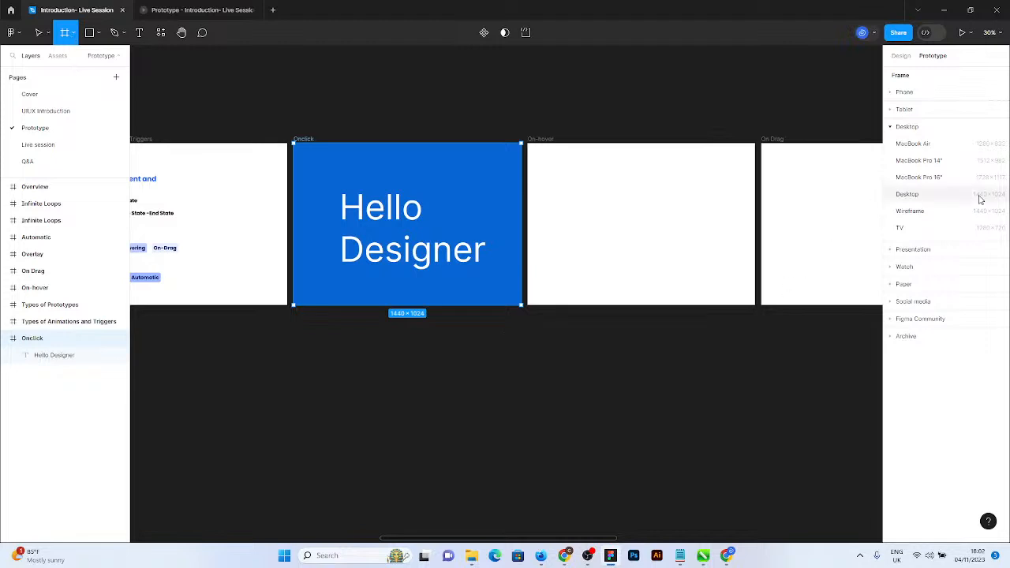
# Create a new frame from the iPhone 14 & 15 Pro Max preset.
pyautogui.click(904, 92)
pyautogui.click(917, 120)
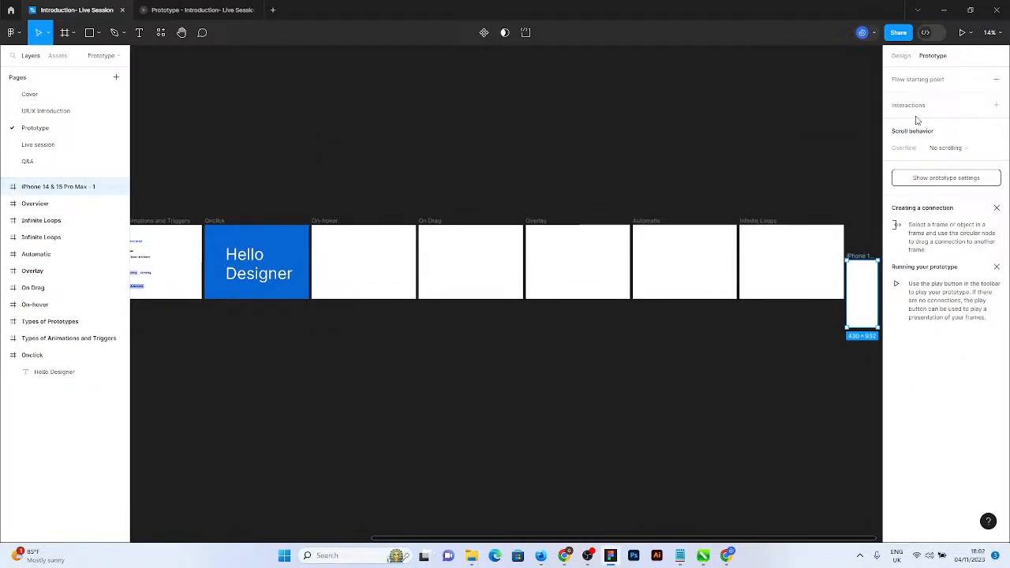
pyautogui.scroll(-2, 303, 303)
pyautogui.scroll(6, 663, 346)
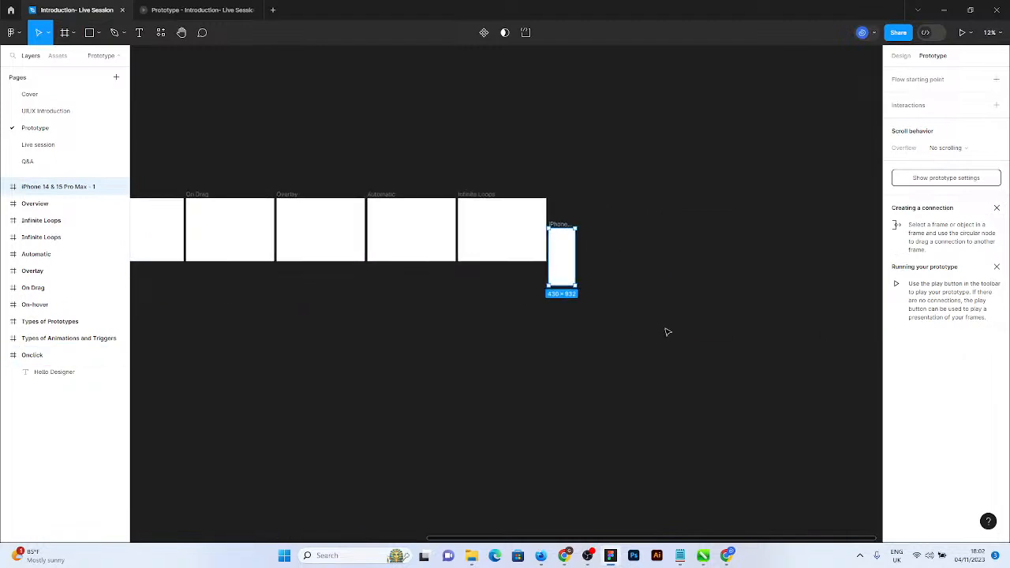
pyautogui.scroll(-1, 507, 349)
pyautogui.scroll(5, 515, 225)
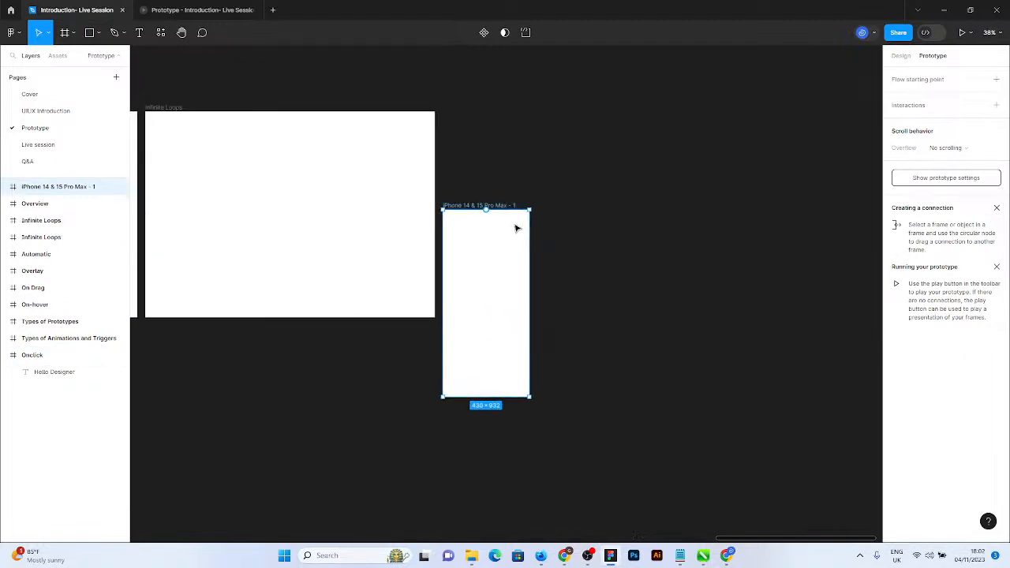
# Move the phone frame to X 7473, Y -512, level with the top of the Infinite Loops frame, and fill it with dark blue 003A7E.
pyautogui.click(903, 58)
pyautogui.scroll(1, 757, 234)
pyautogui.scroll(1, 757, 234)
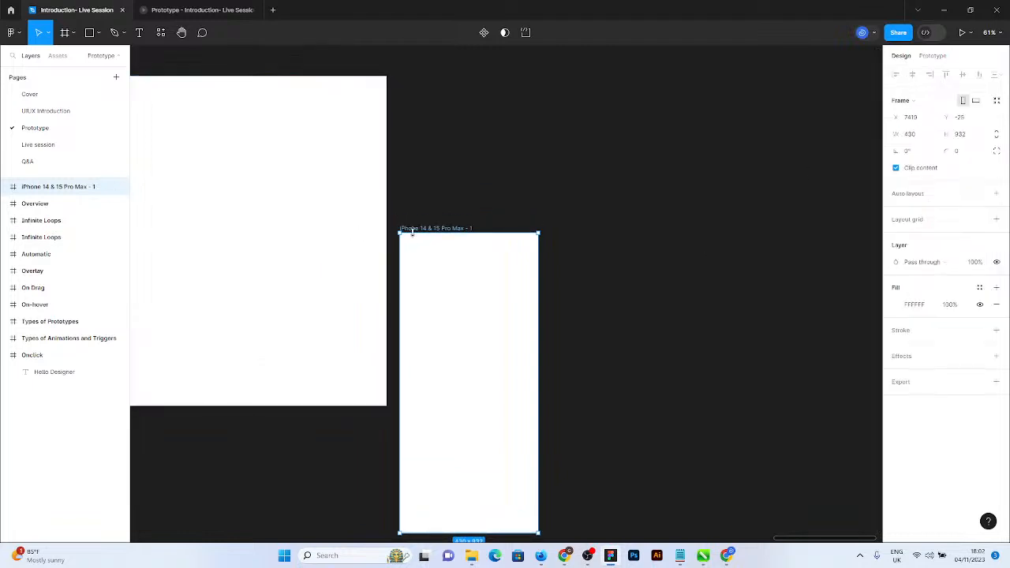
pyautogui.moveTo(431, 230); pyautogui.dragTo(447, 77)
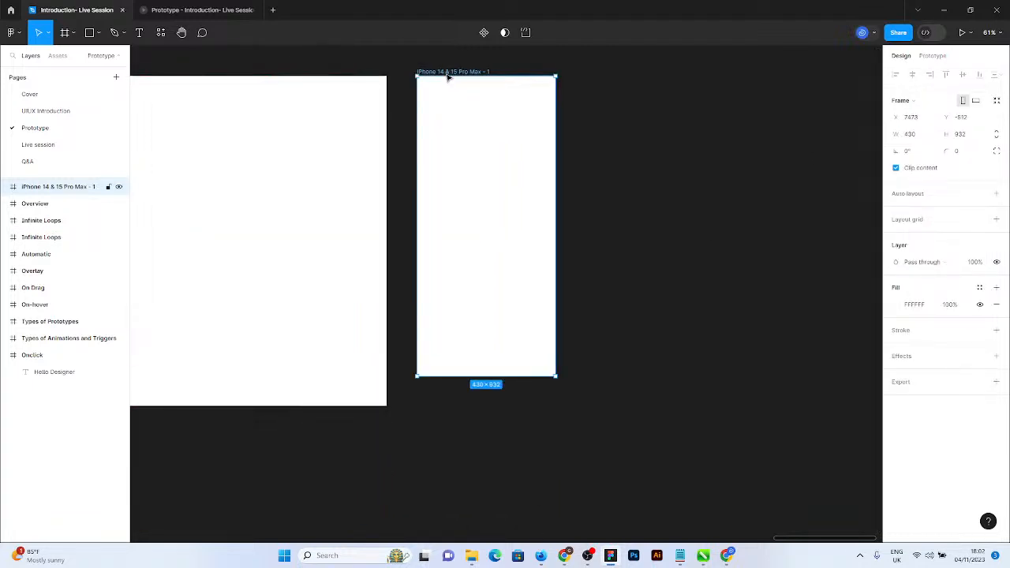
pyautogui.click(898, 305)
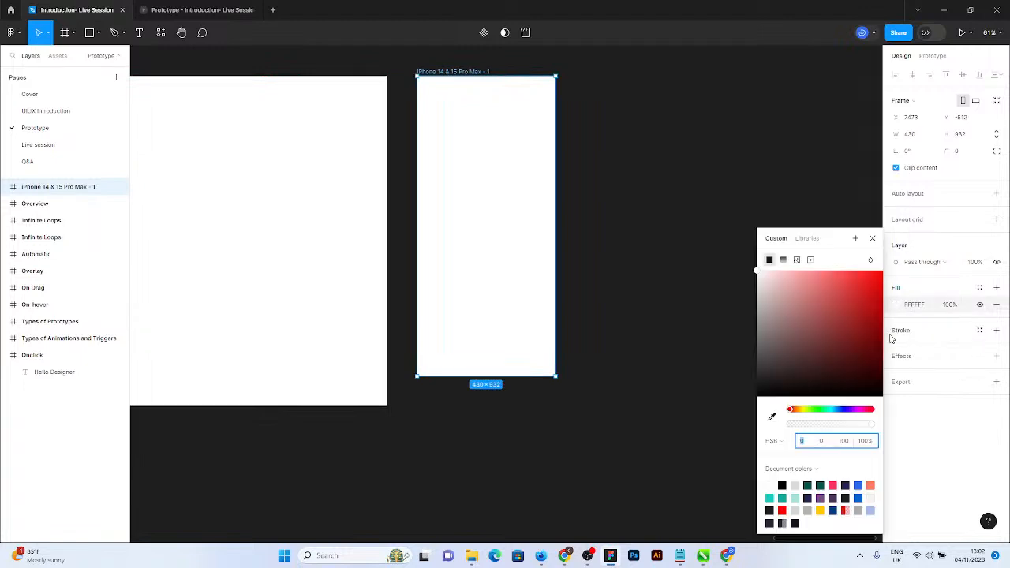
pyautogui.click(832, 511)
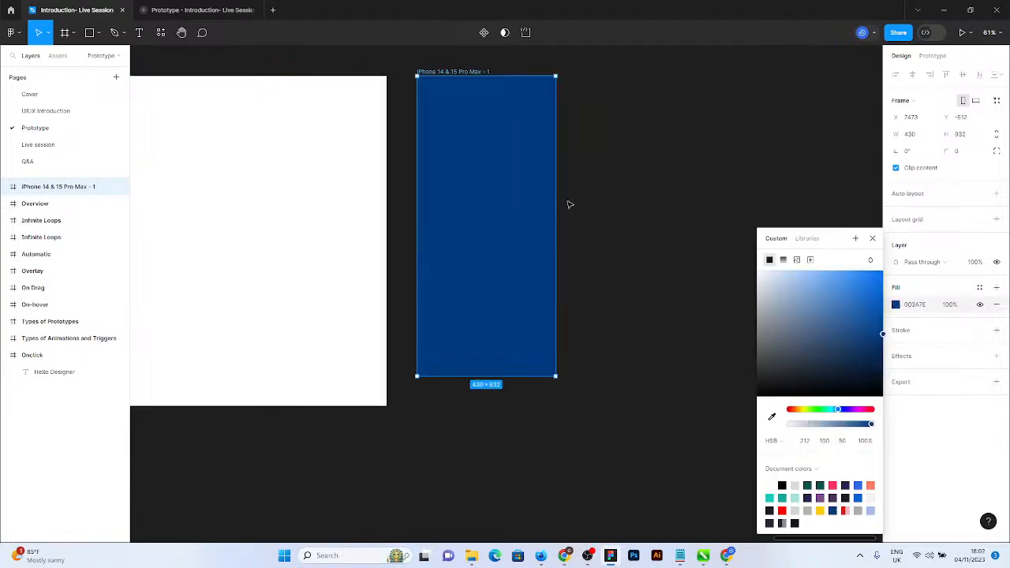
# Add the text "Hello Designer" on two lines inside the phone frame.
pyautogui.scroll(5, 509, 156)
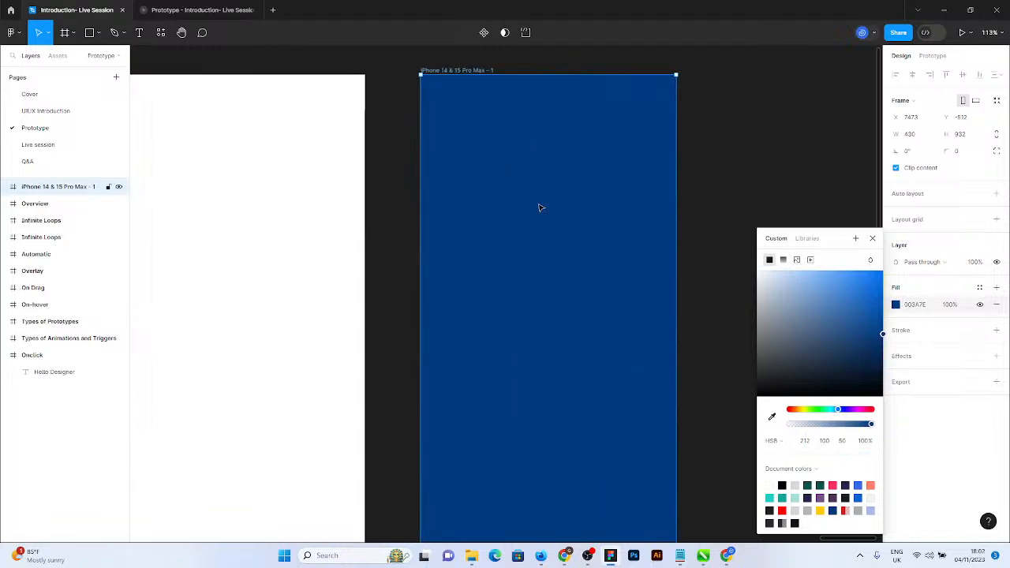
pyautogui.click(138, 32)
pyautogui.click(475, 211)
pyautogui.write('Hel')
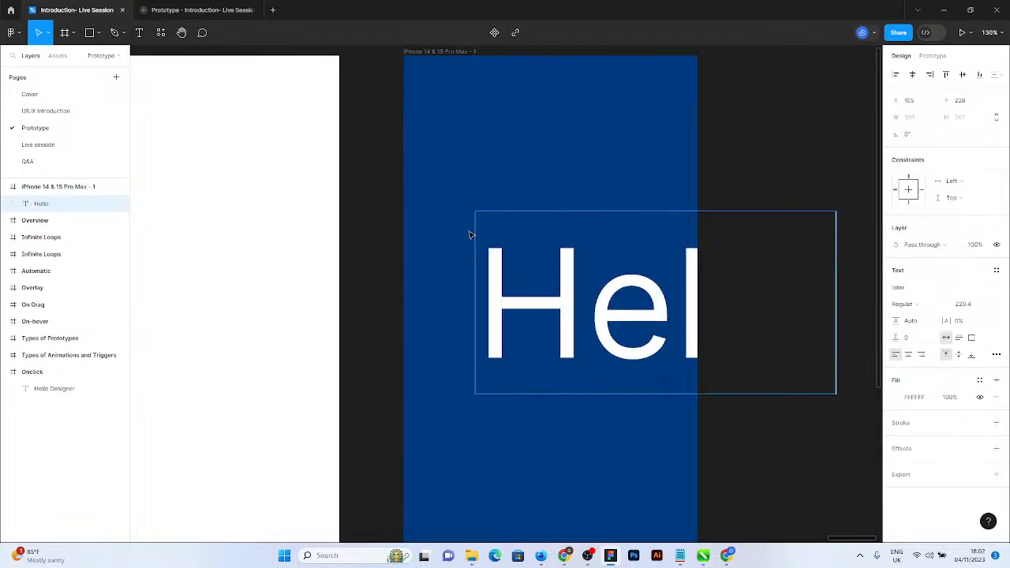
pyautogui.write('lo Desig')
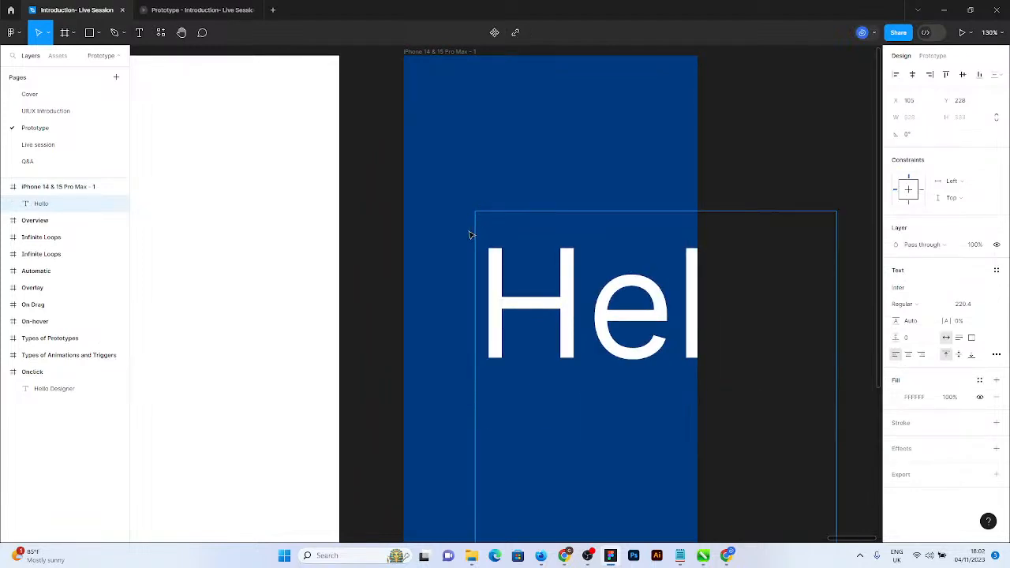
pyautogui.write('ner')
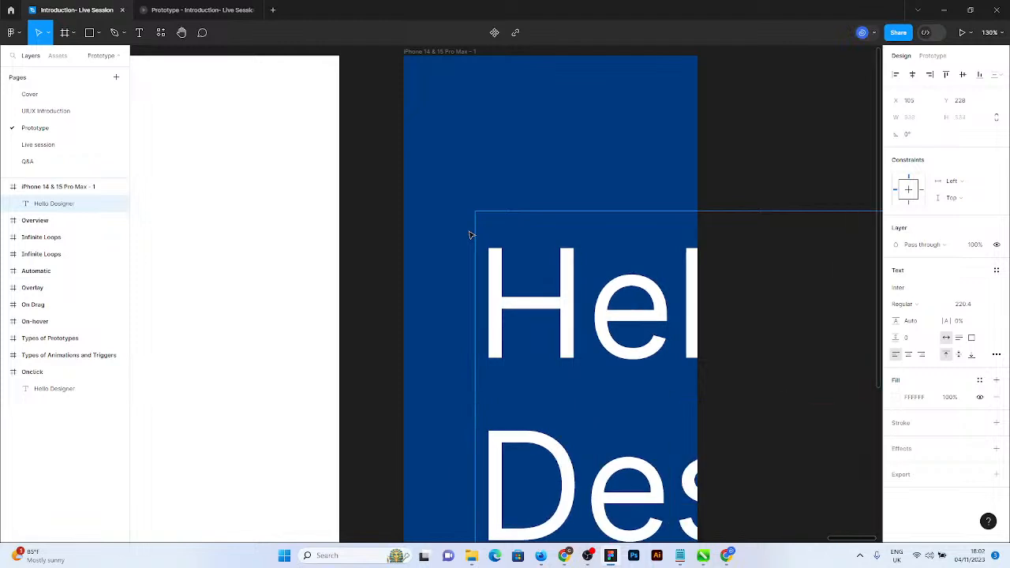
pyautogui.press('Escape')
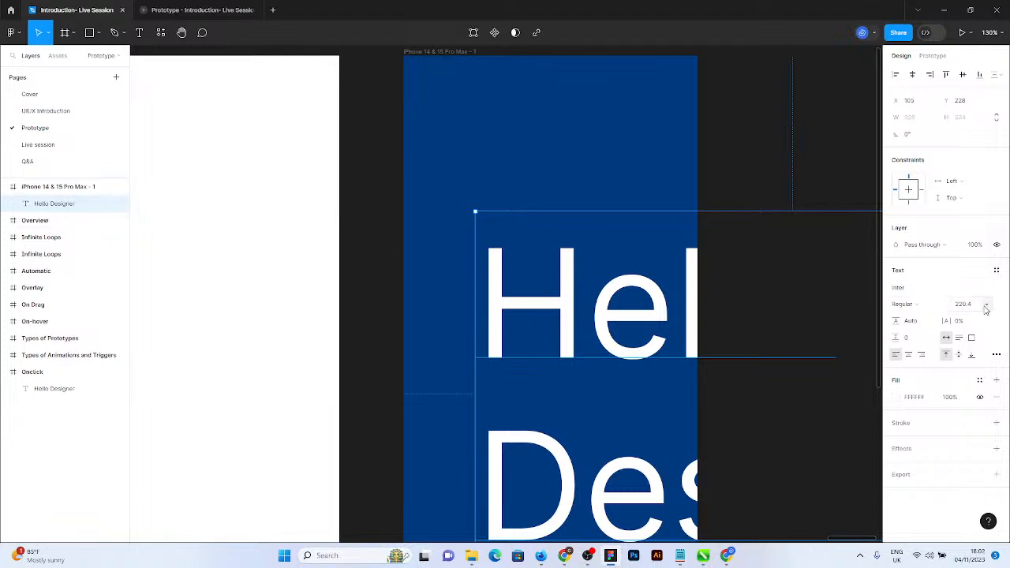
# Set the phone frame's text size to 64 and move the text to about X 80, Y 256, centered horizontally.
pyautogui.click(987, 307)
pyautogui.click(983, 489)
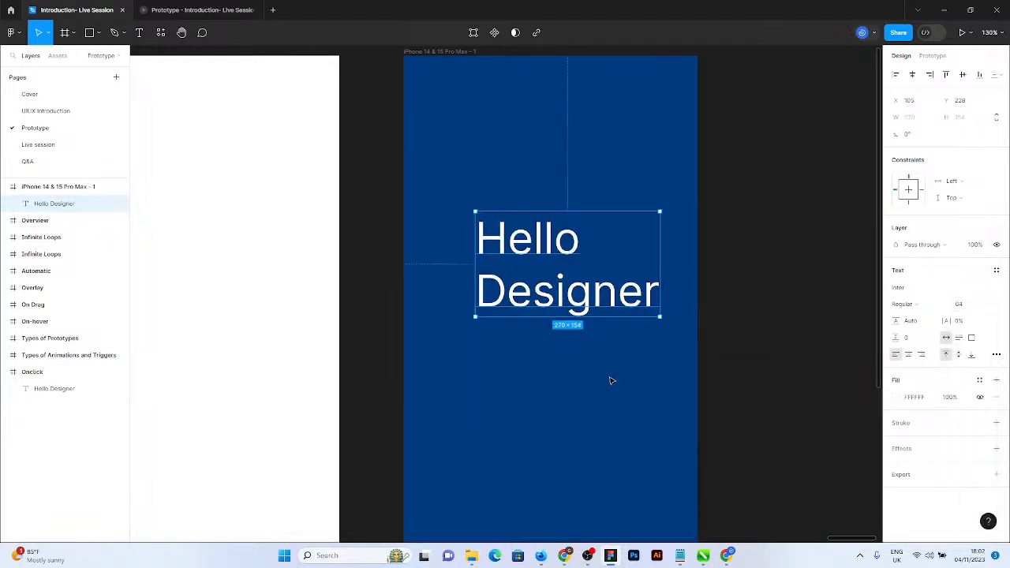
pyautogui.moveTo(578, 309); pyautogui.dragTo(562, 328)
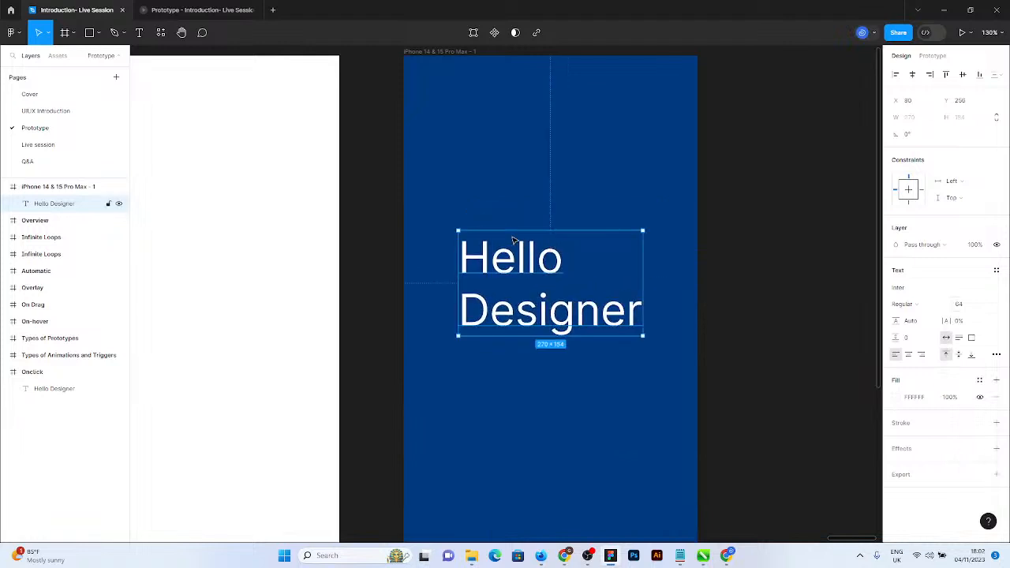
pyautogui.scroll(-4, 408, 158)
pyautogui.scroll(1, 421, 205)
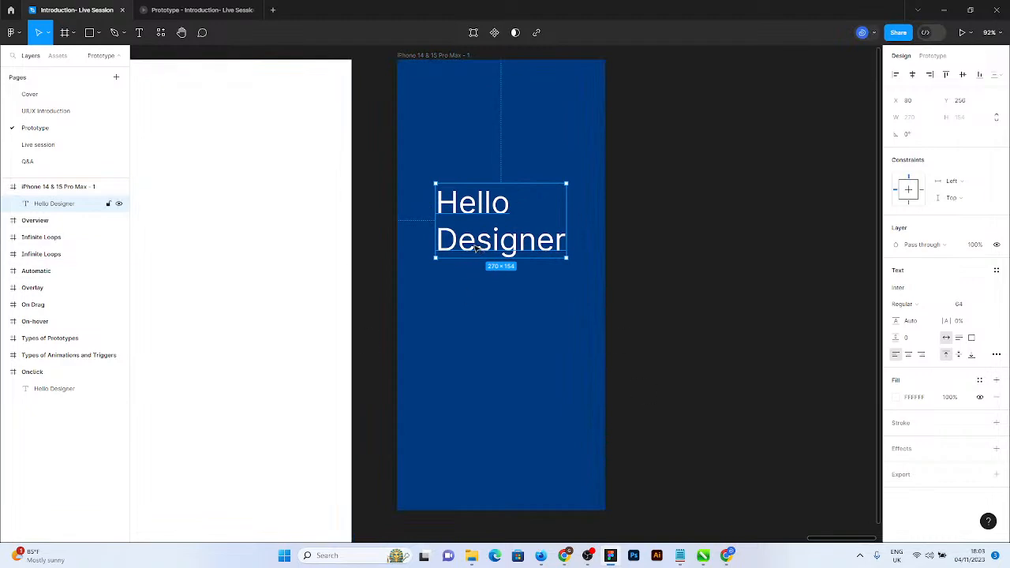
# Close the old presentation and set the prototype device to iPhone 15 Pro.
pyautogui.click(737, 109)
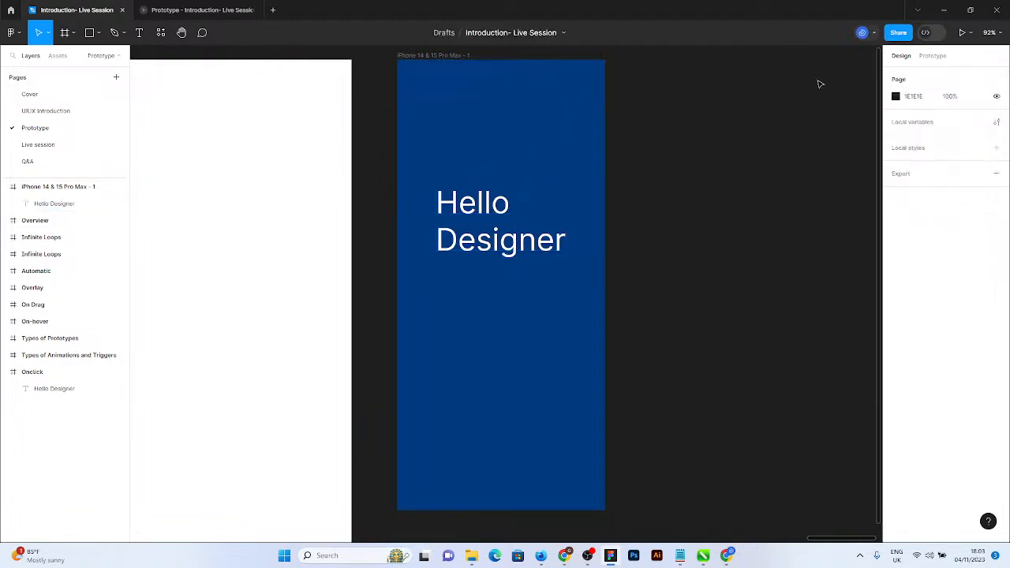
pyautogui.click(933, 55)
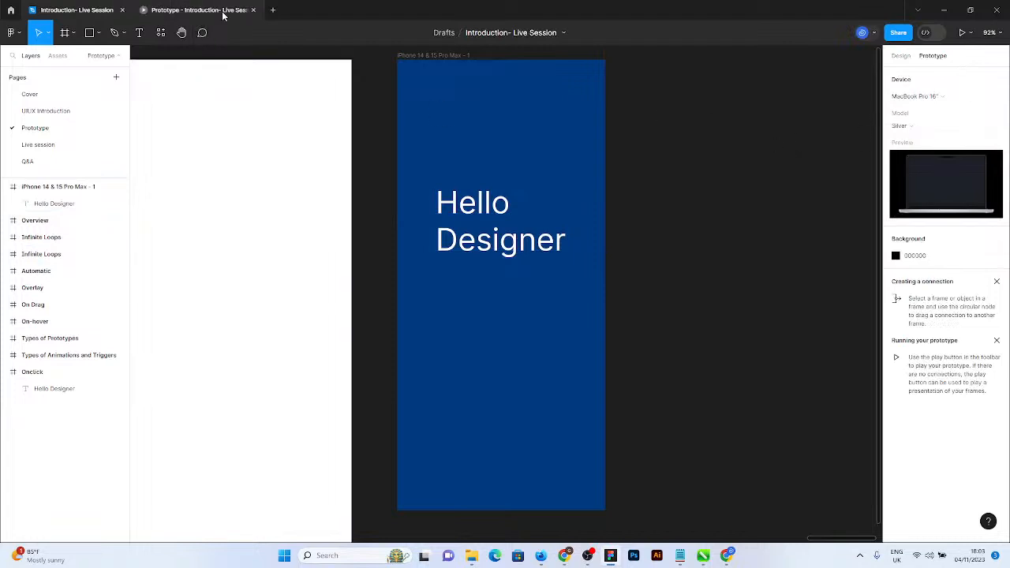
pyautogui.click(253, 11)
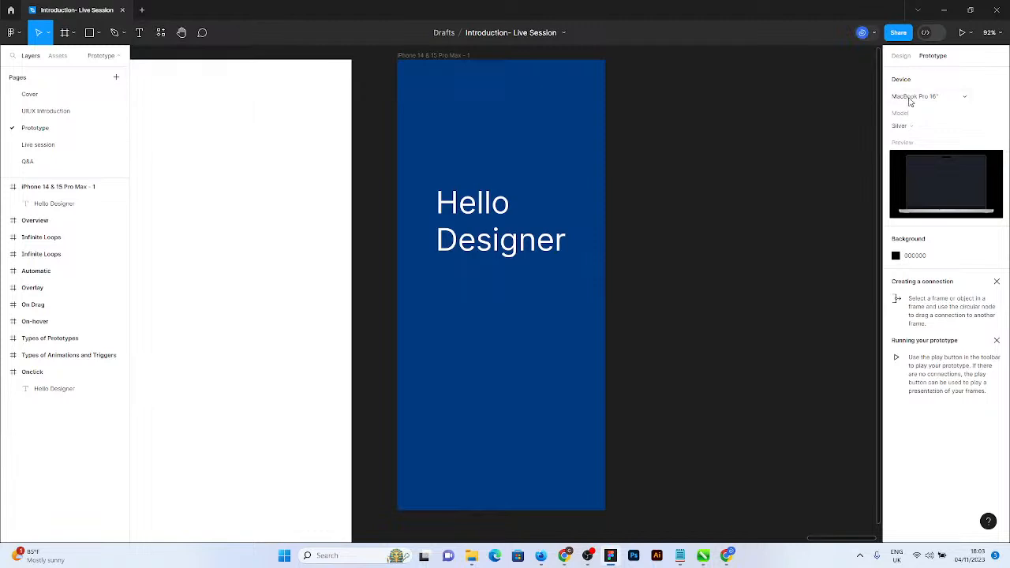
pyautogui.click(934, 93)
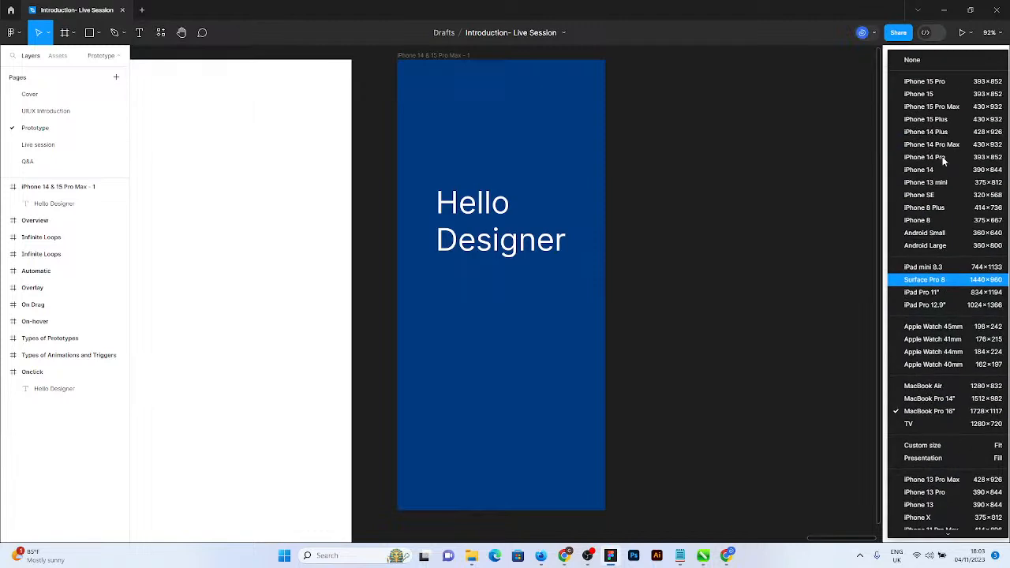
pyautogui.click(928, 83)
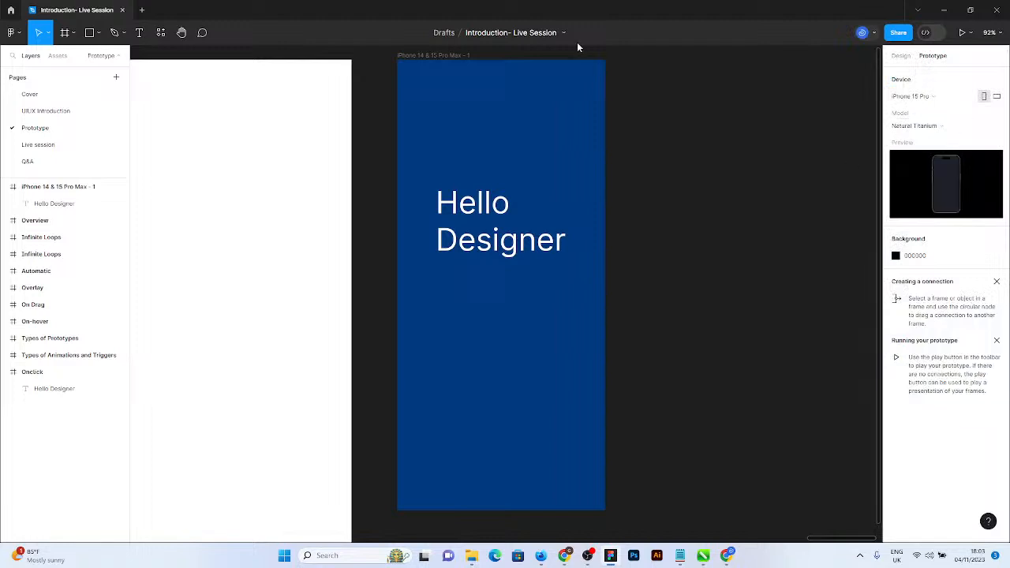
# Present the phone frame in the iPhone 15 Pro mockup and return to the design file.
pyautogui.click(410, 58)
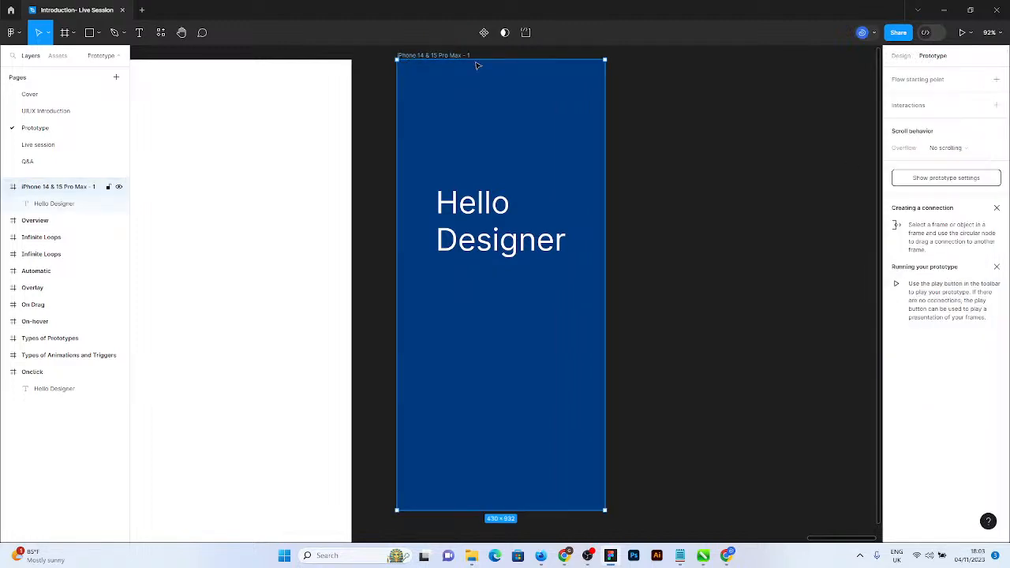
pyautogui.click(962, 32)
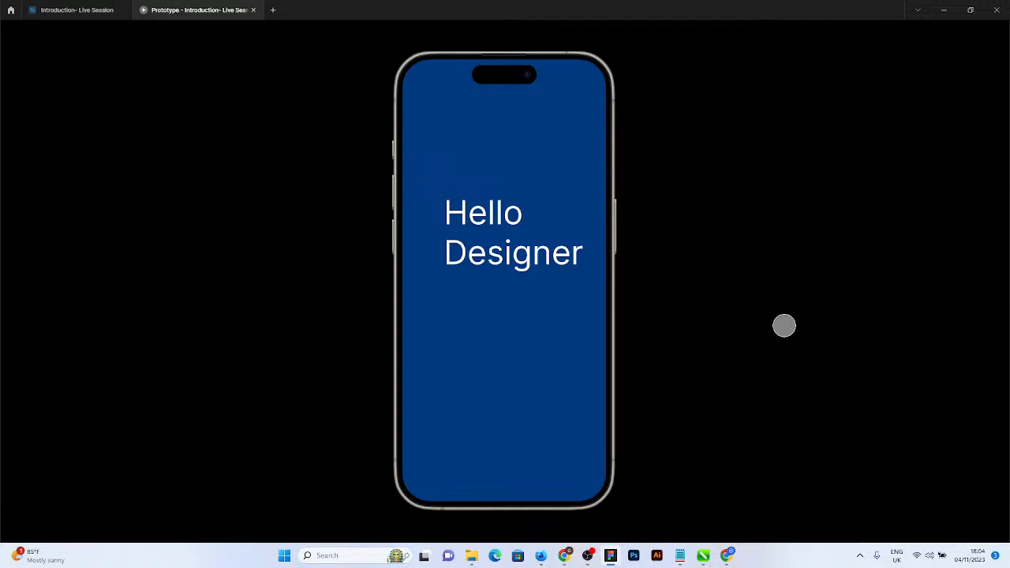
pyautogui.click(117, 4)
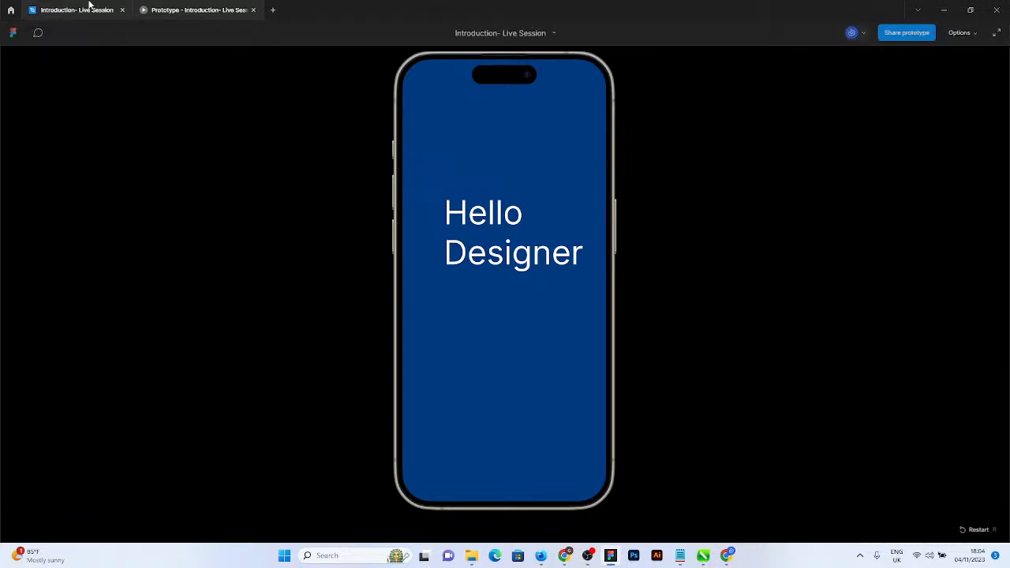
pyautogui.click(88, 4)
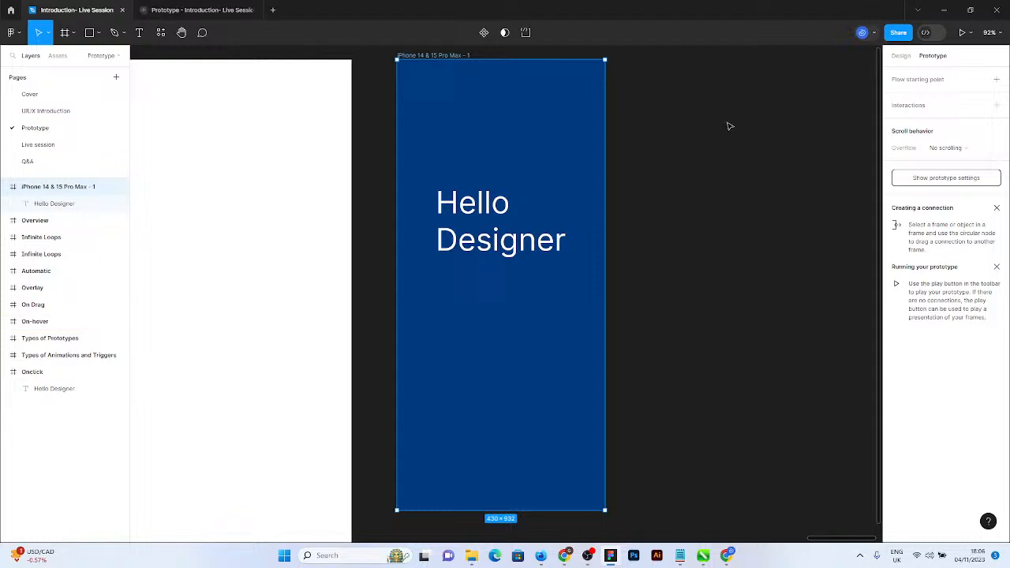
# Set the prototype device to None and close the old presentation.
pyautogui.click(777, 134)
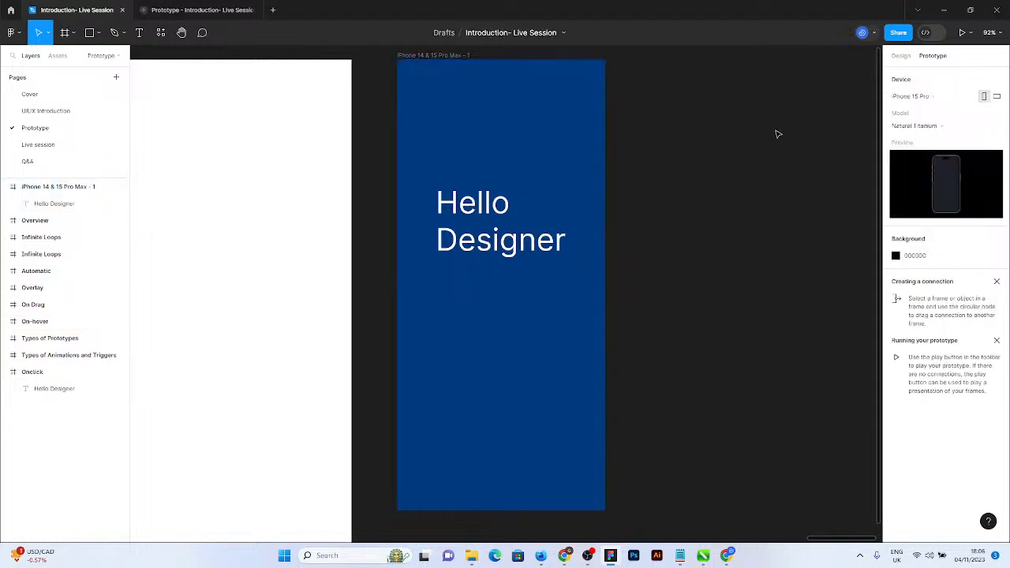
pyautogui.click(921, 95)
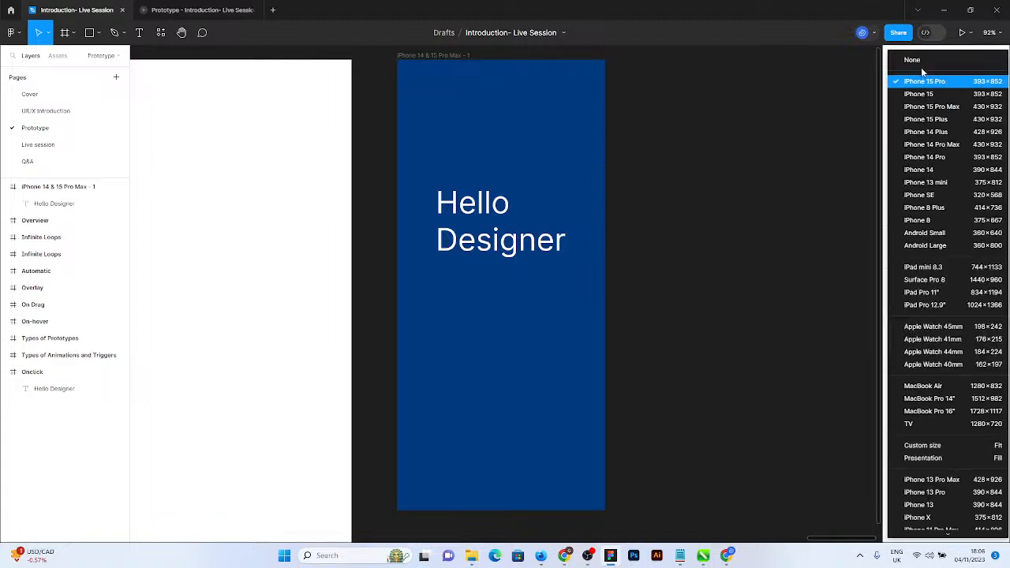
pyautogui.click(922, 63)
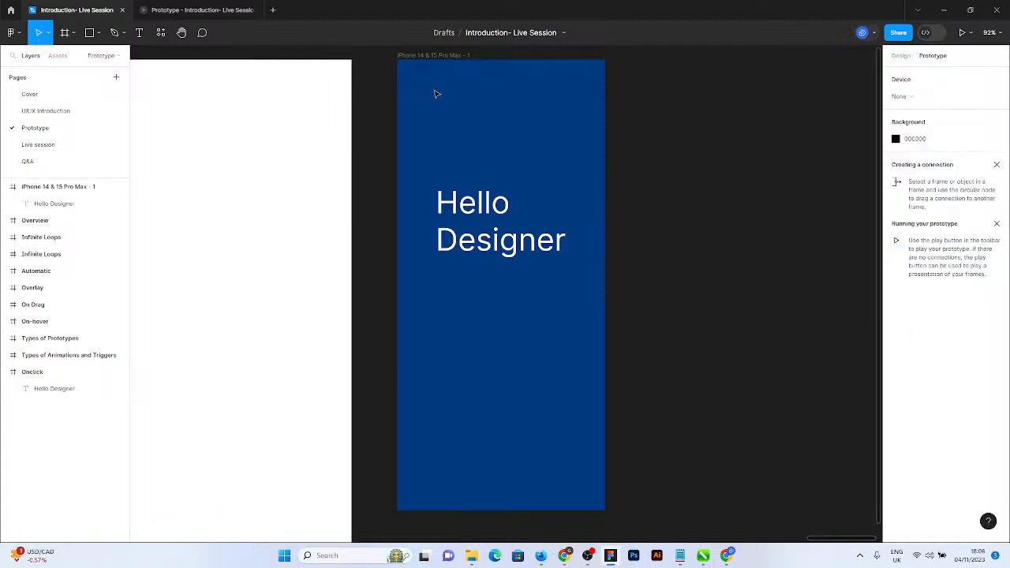
pyautogui.click(254, 11)
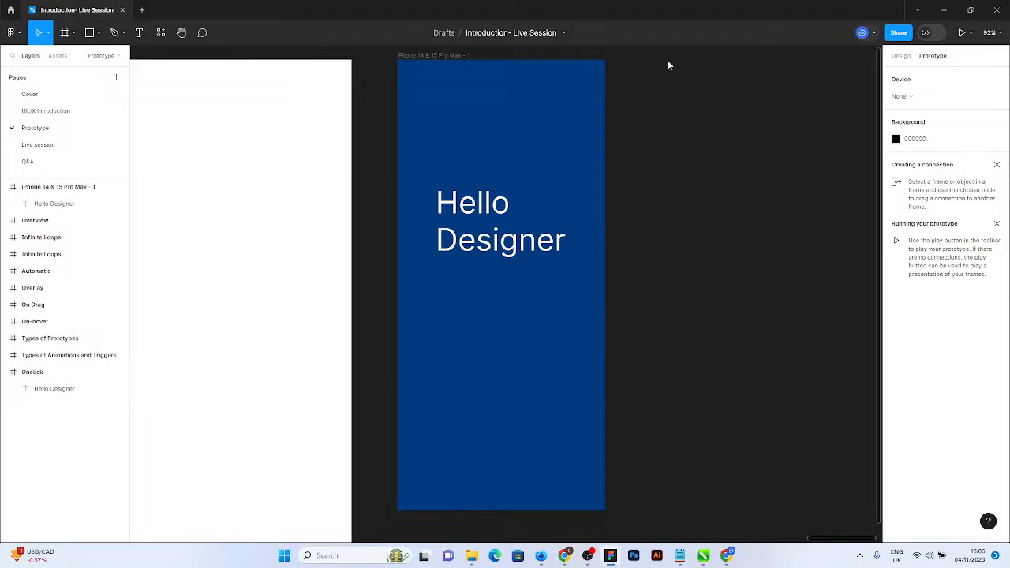
# Present the prototype without a device mockup and advance through the frames to the phone "Hello Designer" screen.
pyautogui.click(961, 33)
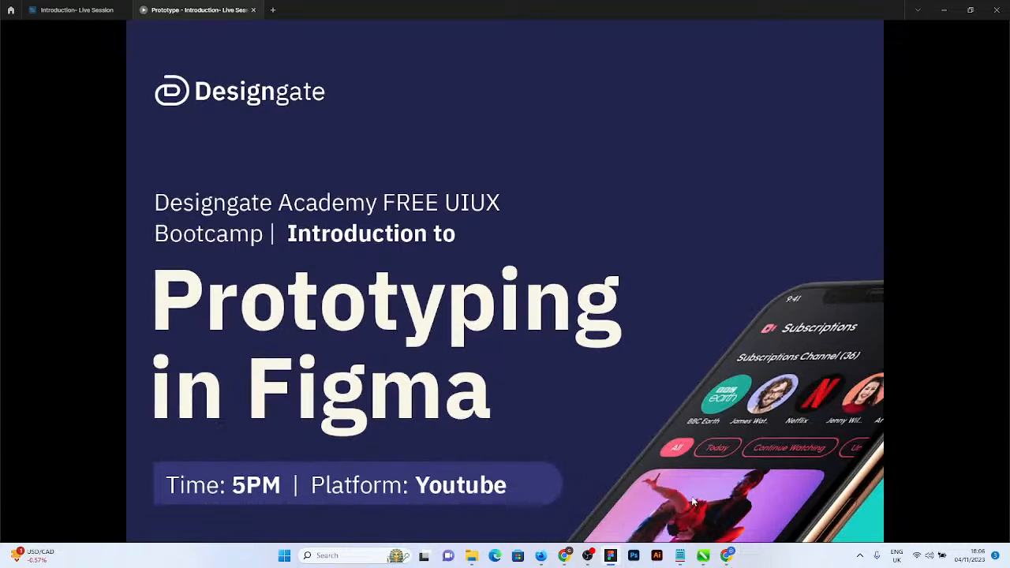
pyautogui.press('Right')
pyautogui.press('Right')
pyautogui.press('Right')
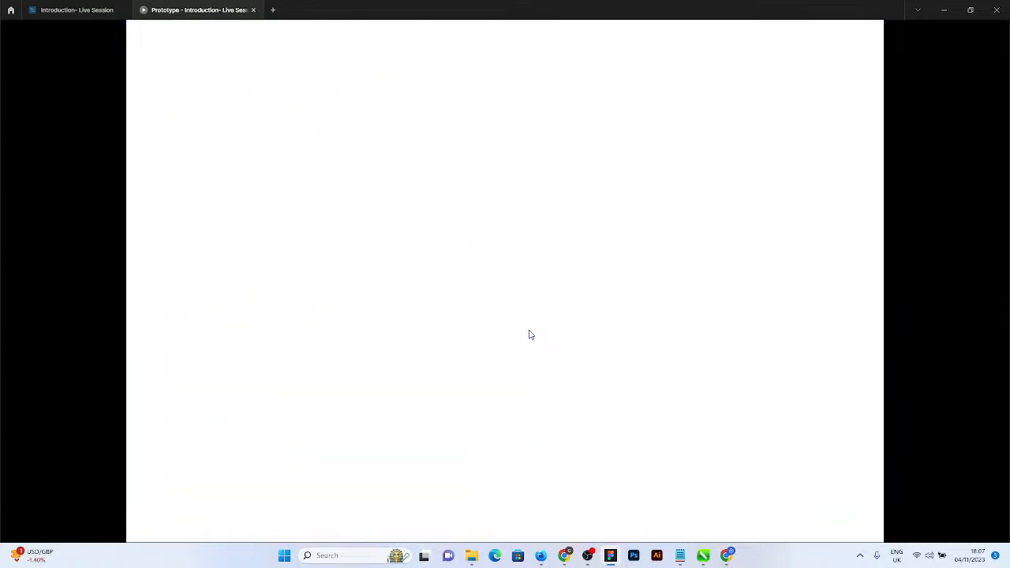
pyautogui.press('Right')
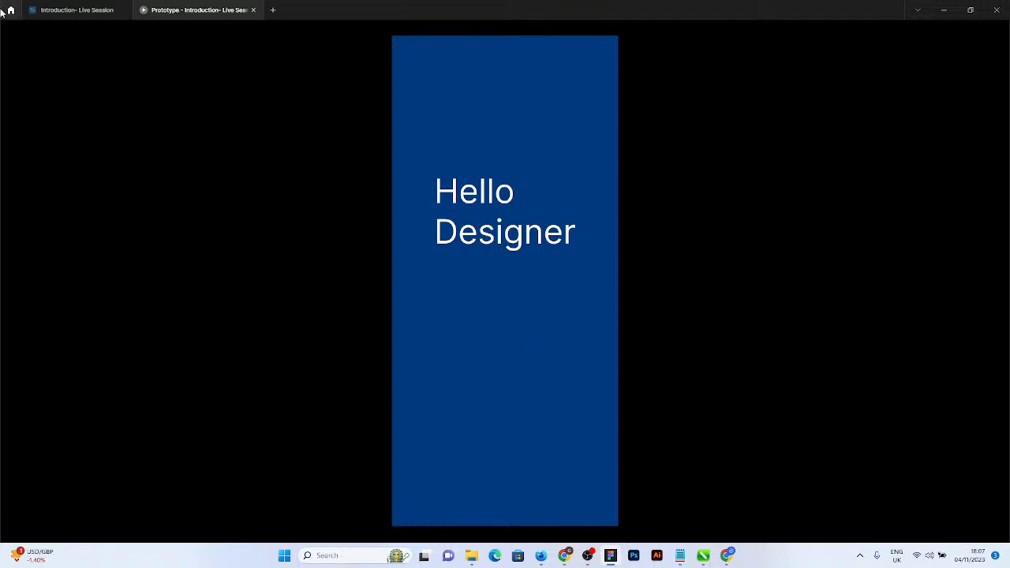
# Return to the design file and delete the "Hello Designer" text from the Onclick frame.
pyautogui.click(41, 6)
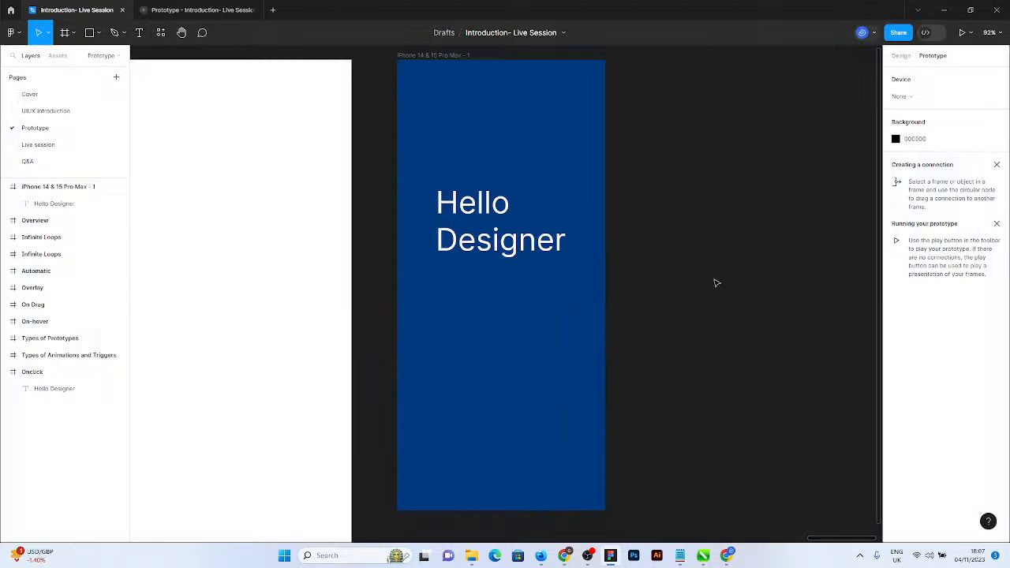
pyautogui.scroll(-5, 712, 220)
pyautogui.scroll(-3, 711, 219)
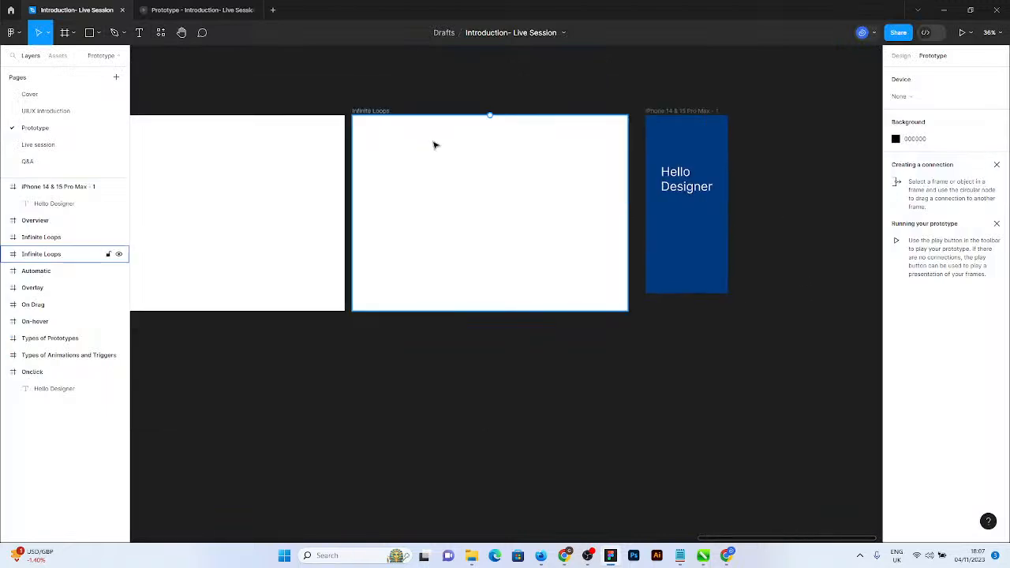
pyautogui.scroll(-3, 781, 217)
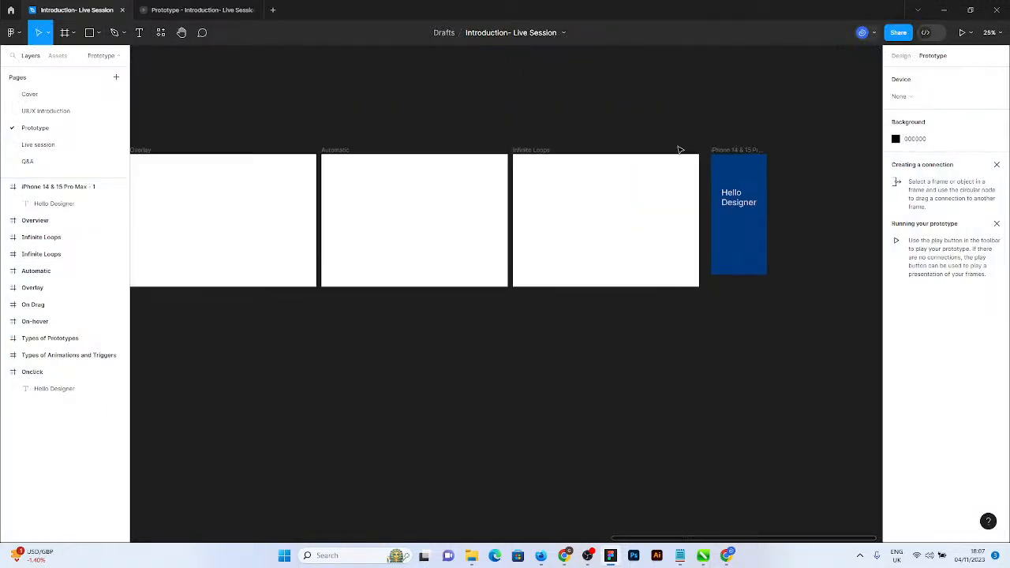
pyautogui.scroll(5, 225, 198)
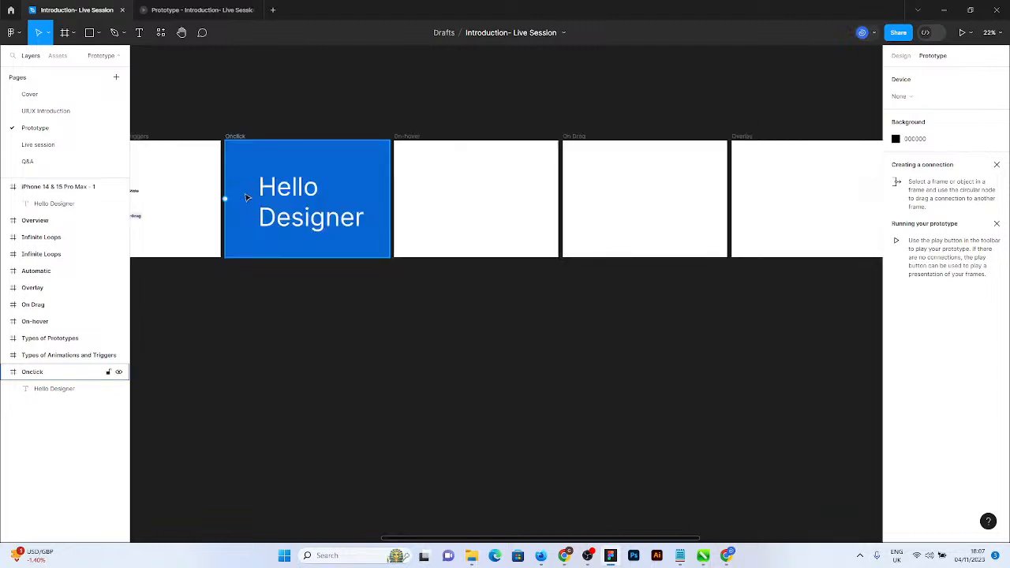
pyautogui.click(345, 192)
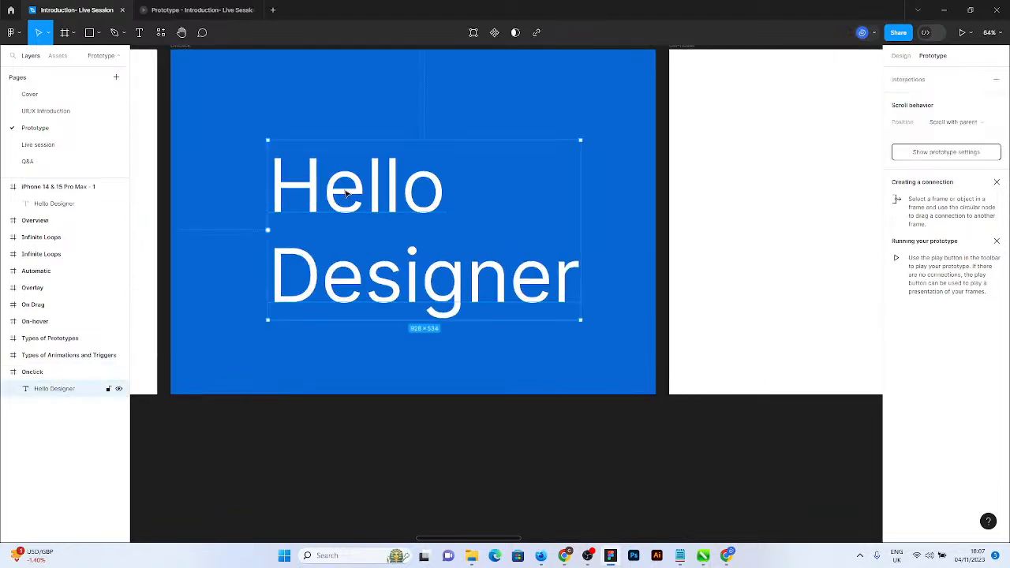
pyautogui.press('Delete')
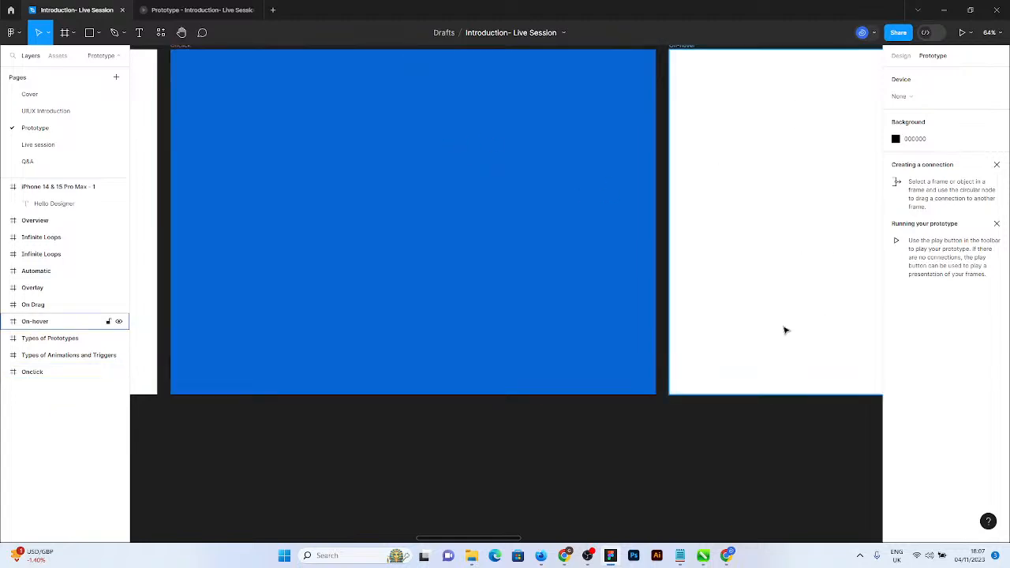
# Add the text "Screen 1" inside the blue Onclick frame.
pyautogui.scroll(1, 730, 327)
pyautogui.scroll(1, 207, 271)
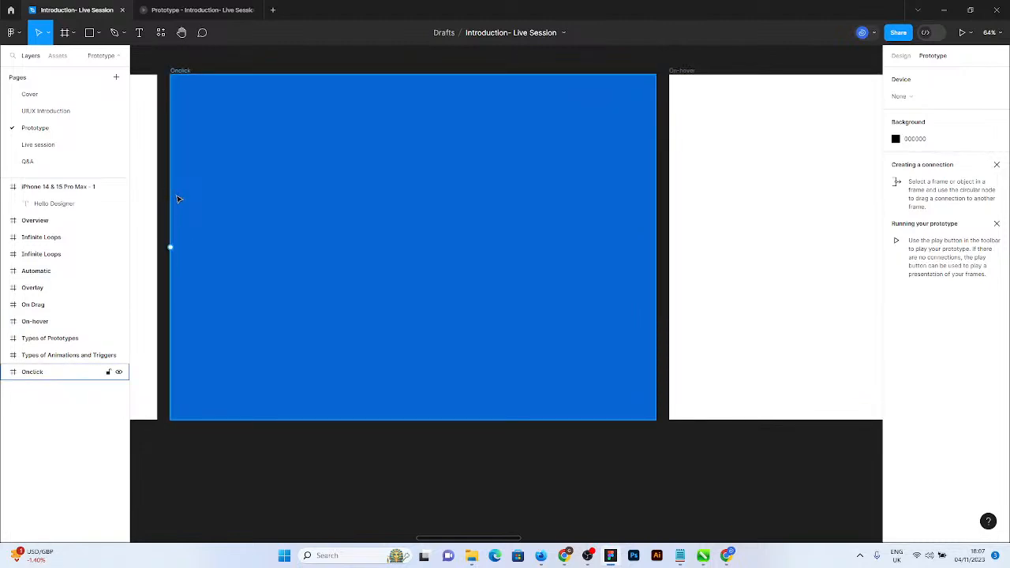
pyautogui.keyDown('ctrl'); pyautogui.scroll(2, 165, 195); pyautogui.keyUp('ctrl')
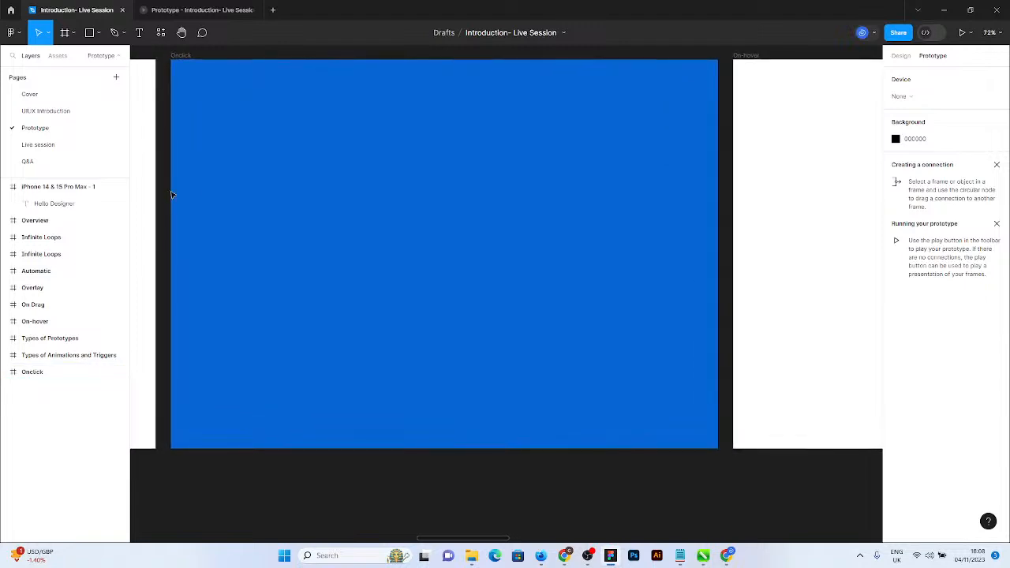
pyautogui.click(901, 56)
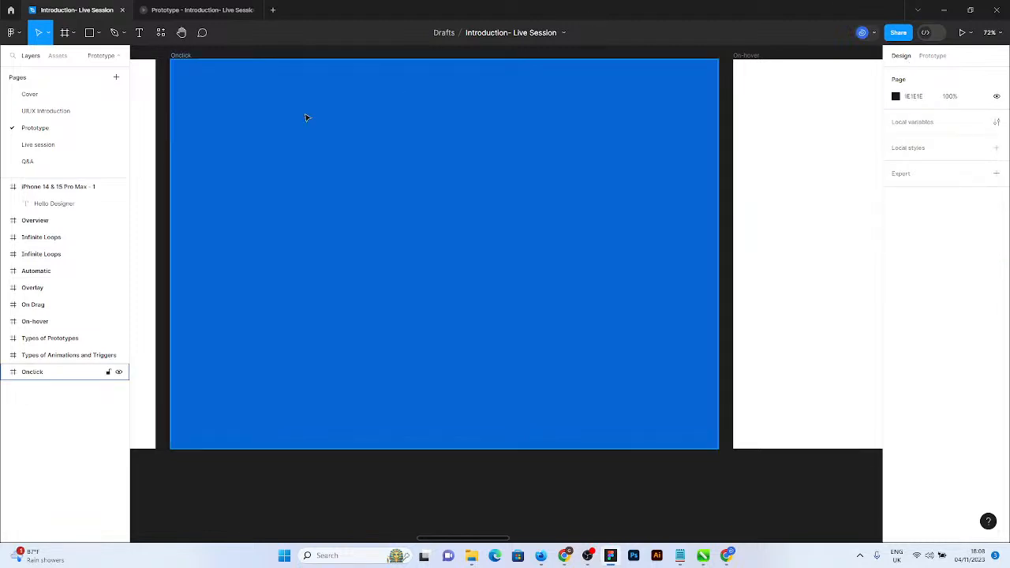
pyautogui.click(139, 32)
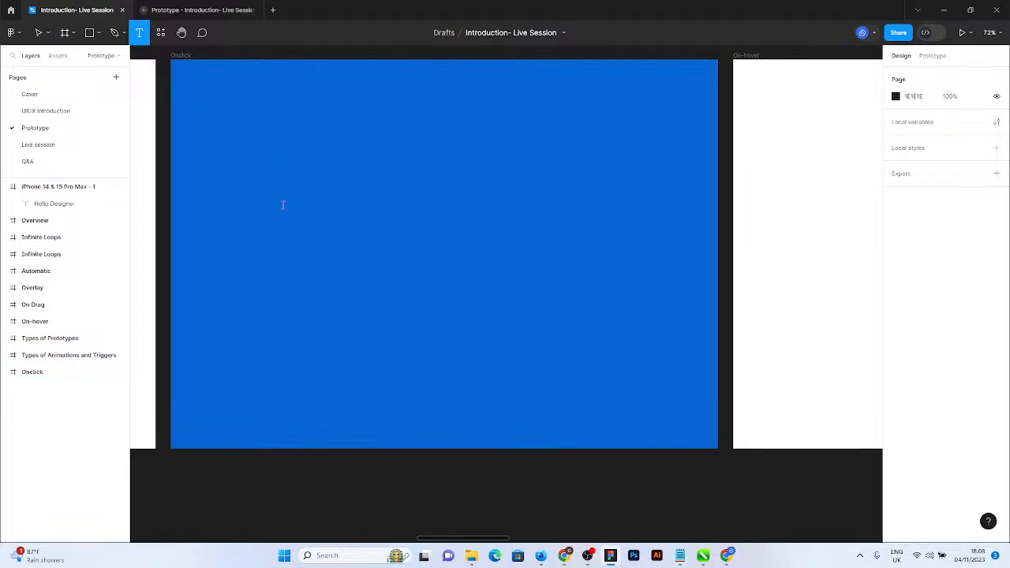
pyautogui.click(282, 206)
pyautogui.write('Sc')
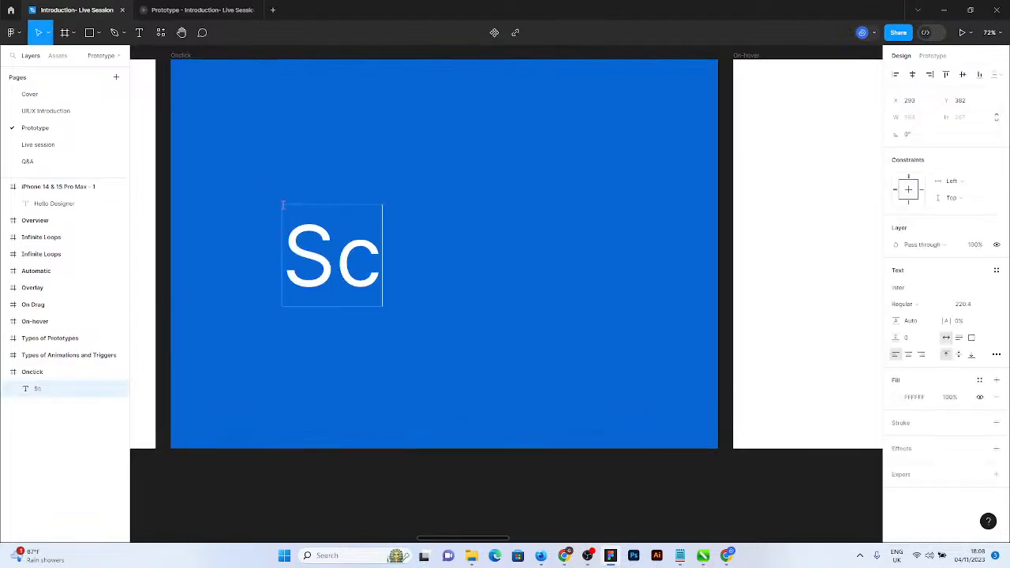
pyautogui.write('reen 1')
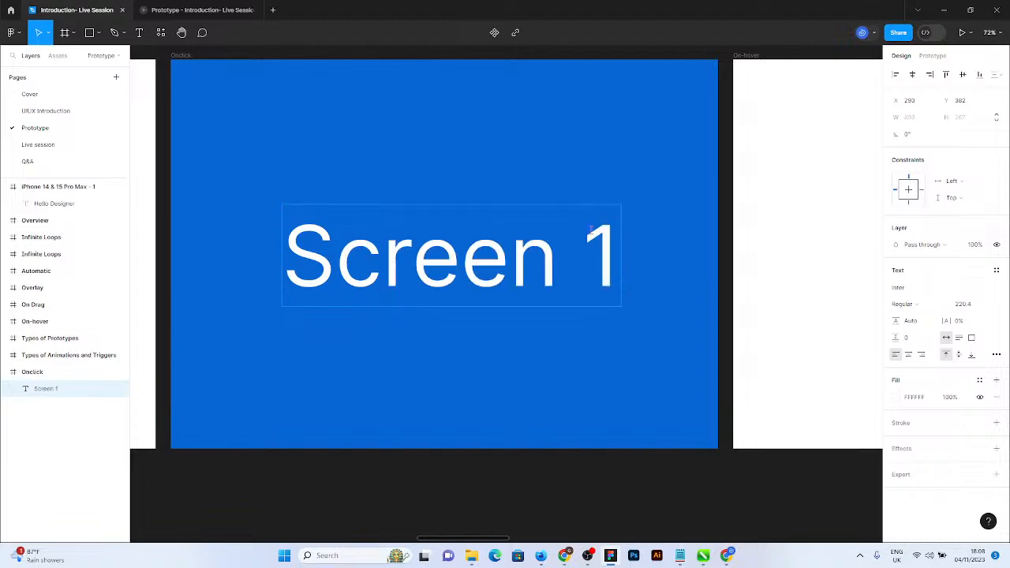
pyautogui.press('Escape')
# Centre the "Screen 1" text horizontally and vertically within the Onclick frame.
pyautogui.moveTo(499, 290)
pyautogui.mouseDown()
pyautogui.moveTo(489, 264)
pyautogui.moveTo(491, 274)
pyautogui.mouseUp()
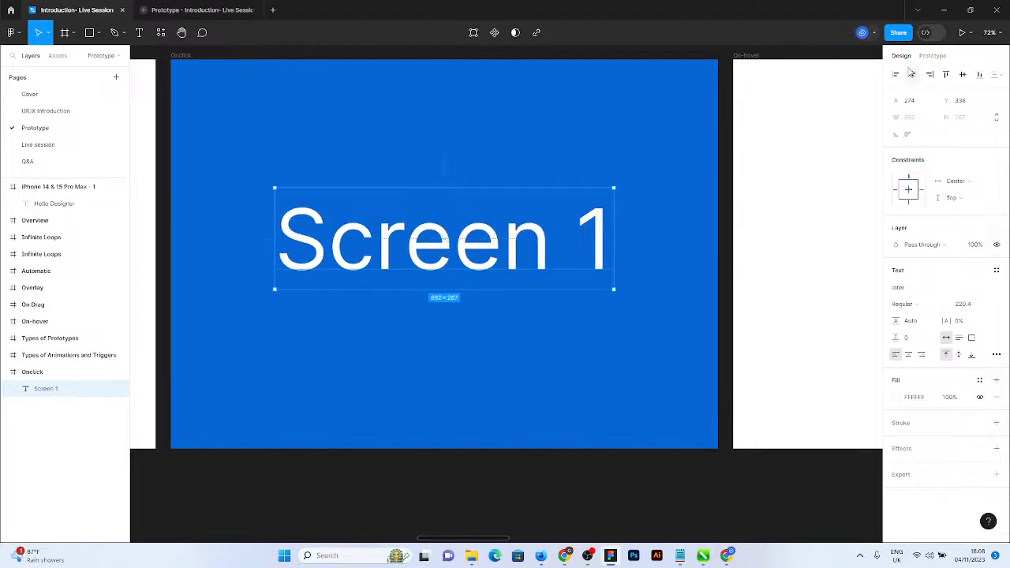
pyautogui.click(945, 75)
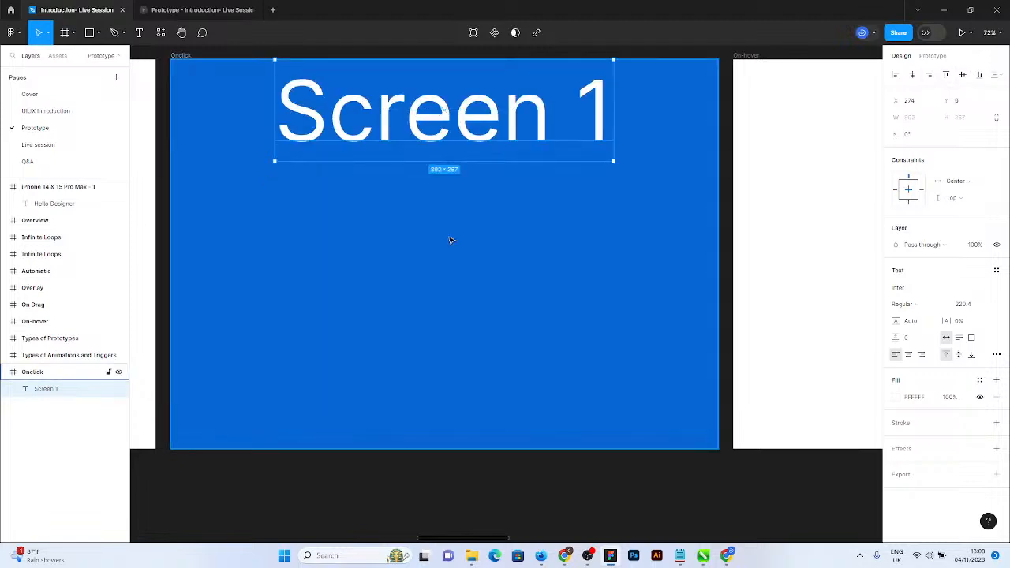
pyautogui.scroll(-5, 450, 241)
pyautogui.hotkey('alt', 'v')
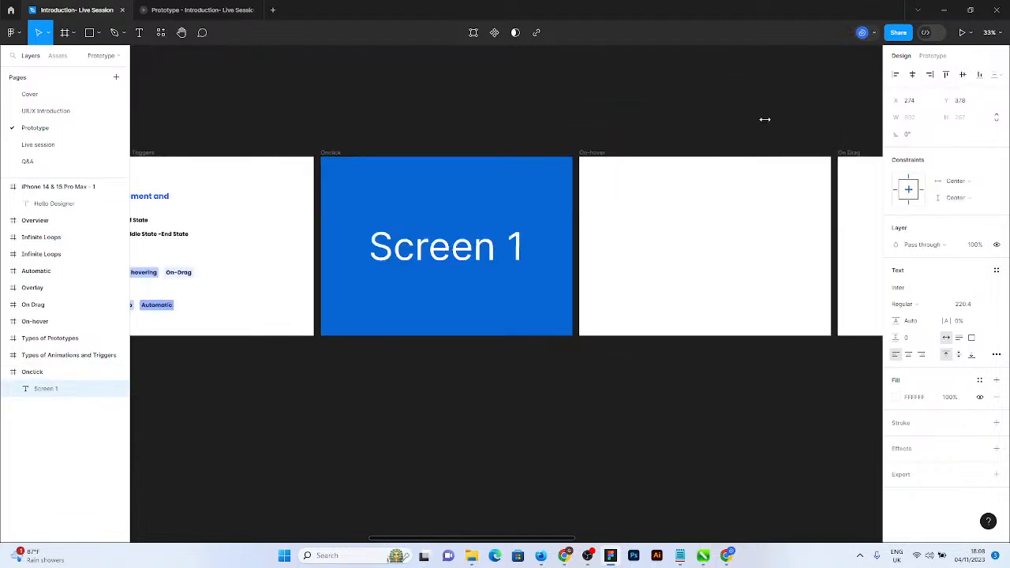
# Duplicate the Onclick frame and place the copy directly below the original.
pyautogui.click(330, 153)
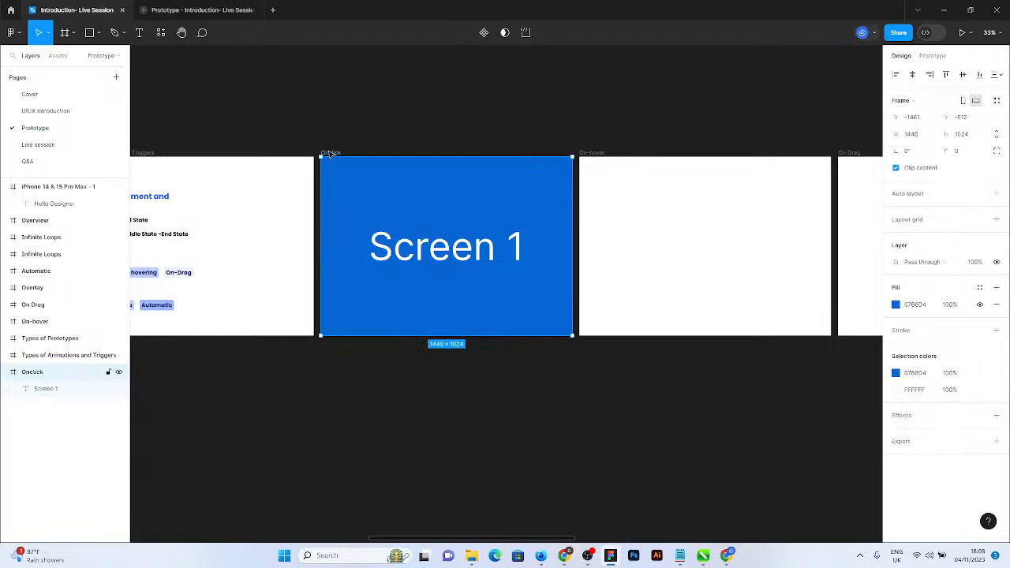
pyautogui.hotkey('ctrl', 'd')
pyautogui.scroll(-2, 699, 189)
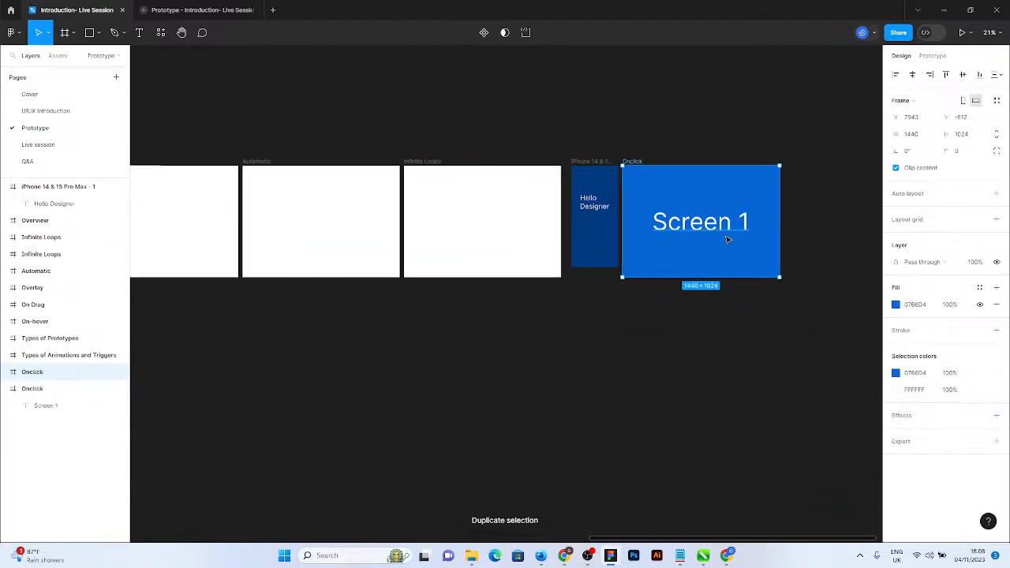
pyautogui.scroll(-3, 728, 239)
pyautogui.moveTo(669, 301); pyautogui.dragTo(312, 275)
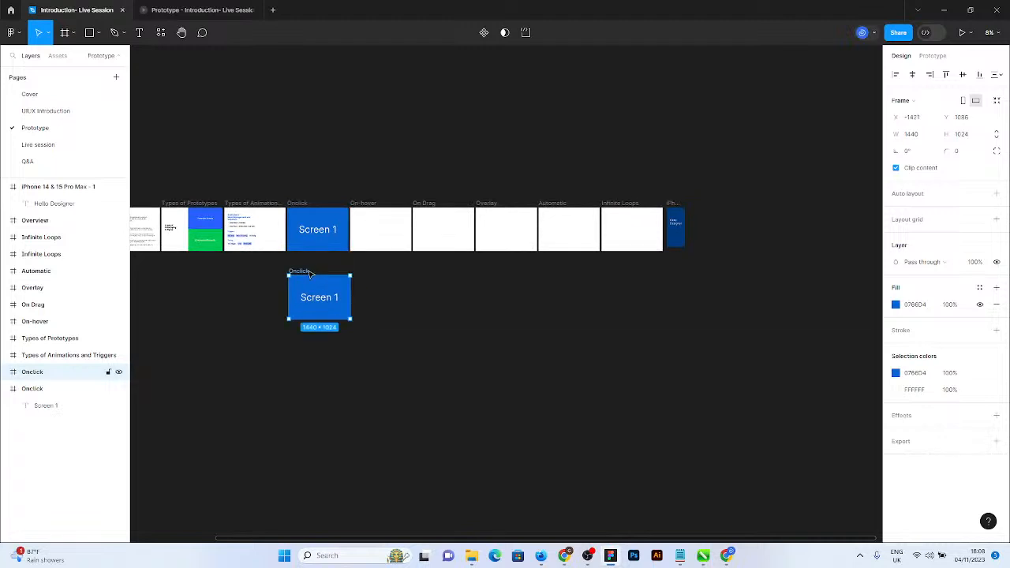
# Rename the duplicated frame to Screen 2 and the original Onclick frame to Screen 1.
pyautogui.scroll(5, 312, 274)
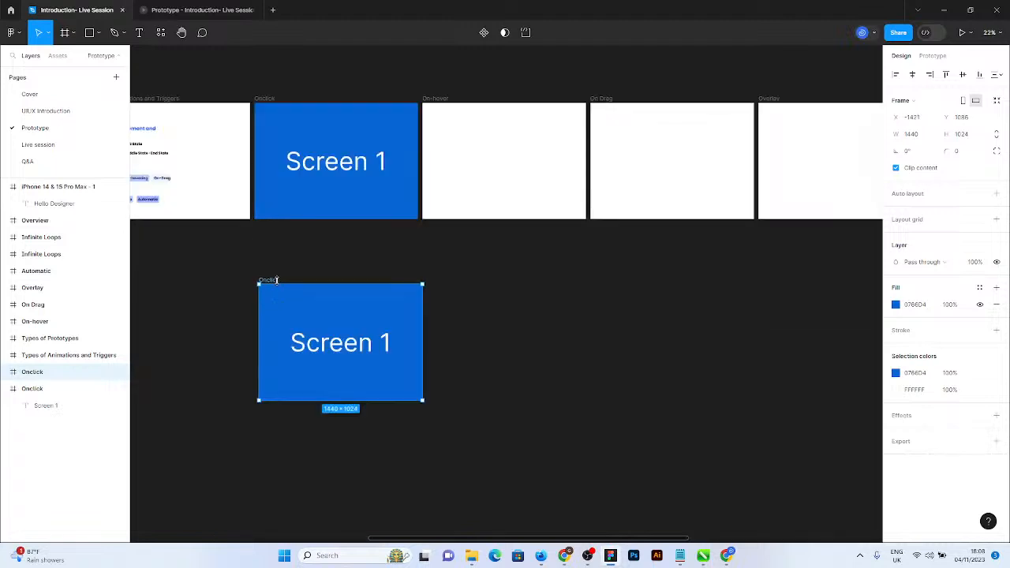
pyautogui.doubleClick(275, 279)
pyautogui.write('Screen 2')
pyautogui.click(266, 99)
pyautogui.doubleClick(267, 99)
pyautogui.press('Return')
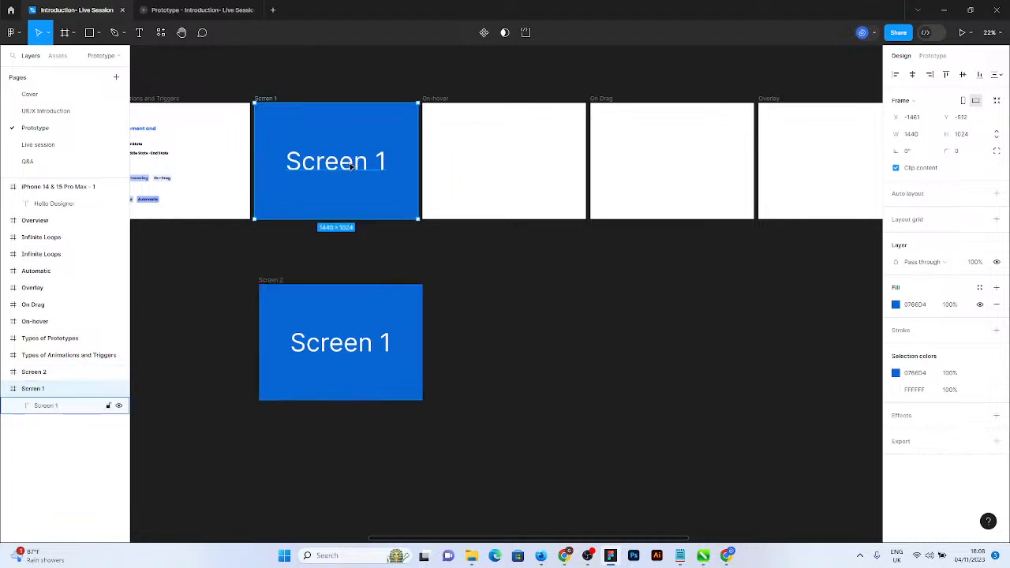
# Replace the text in the upper blue frame with "Login Page".
pyautogui.press('Return')
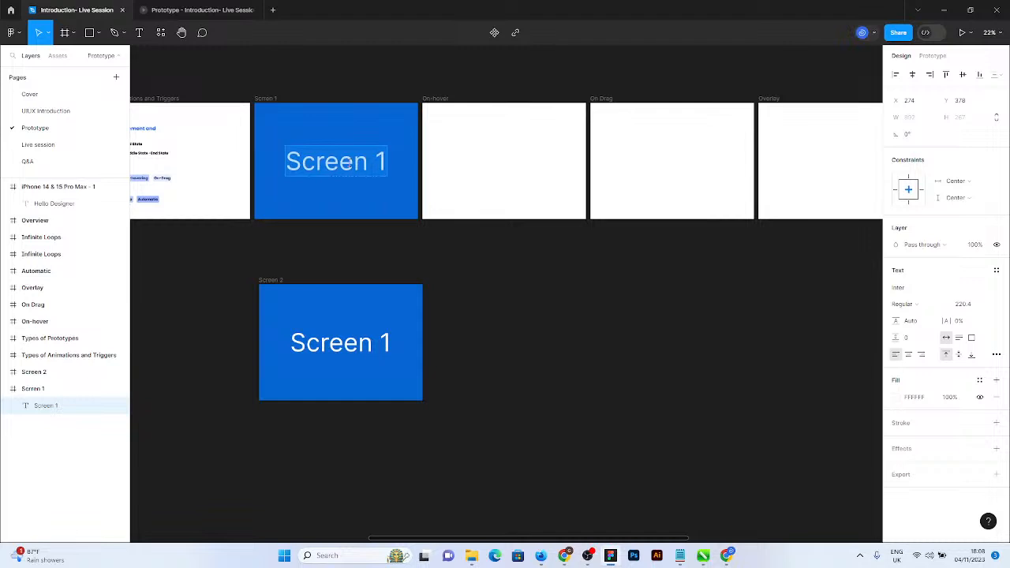
pyautogui.write('Login Page')
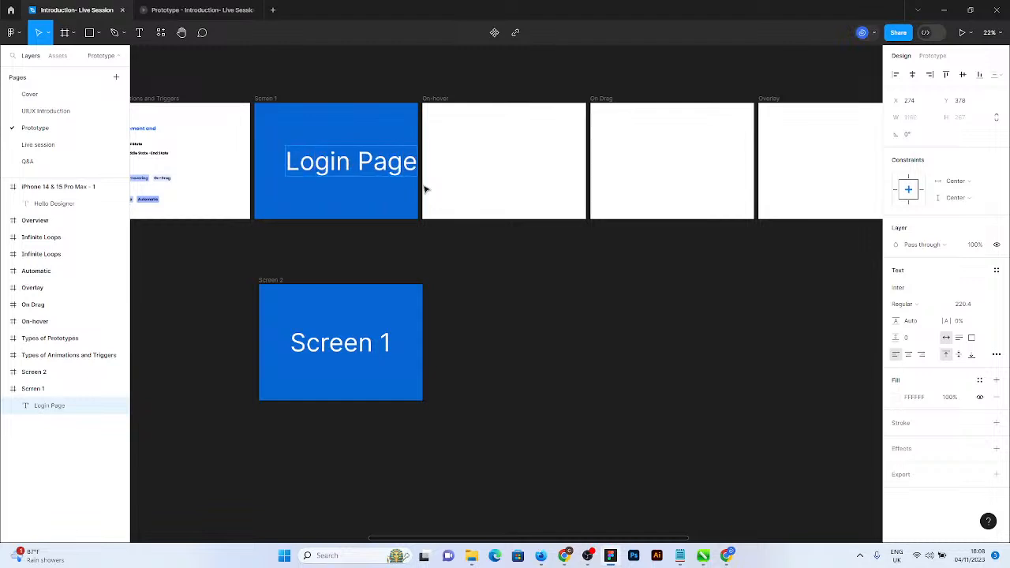
pyautogui.press('Escape')
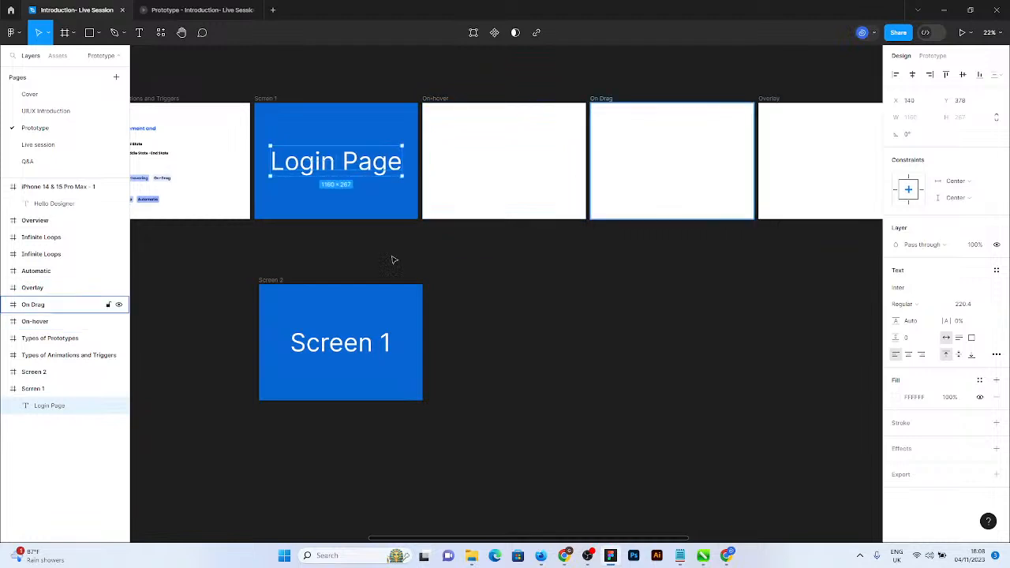
# Replace the Screen 2 frame's text with "Dashboard" and centre it horizontally and vertically in the frame.
pyautogui.click(344, 344)
pyautogui.doubleClick(339, 344)
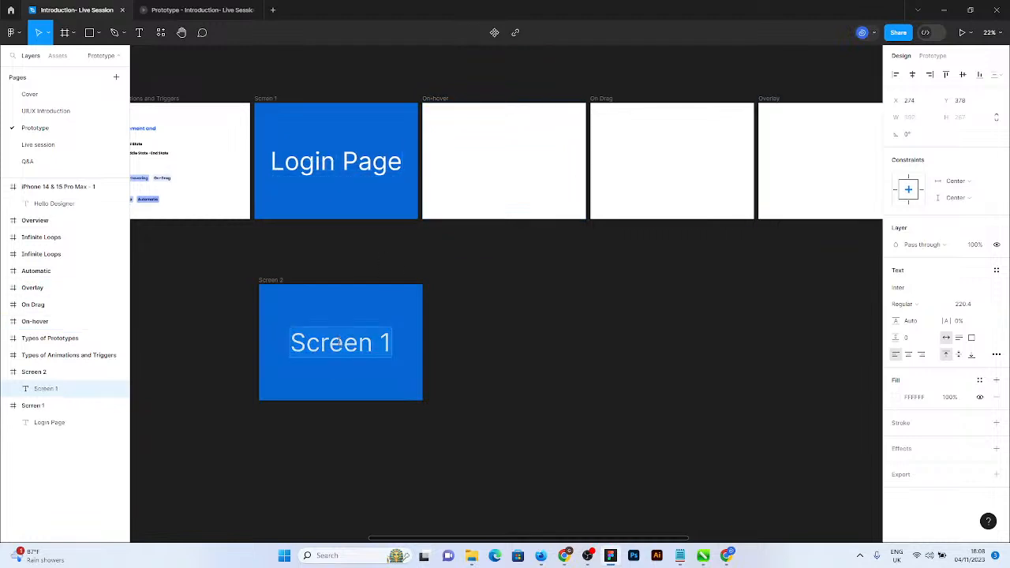
pyautogui.press('BackSpace')
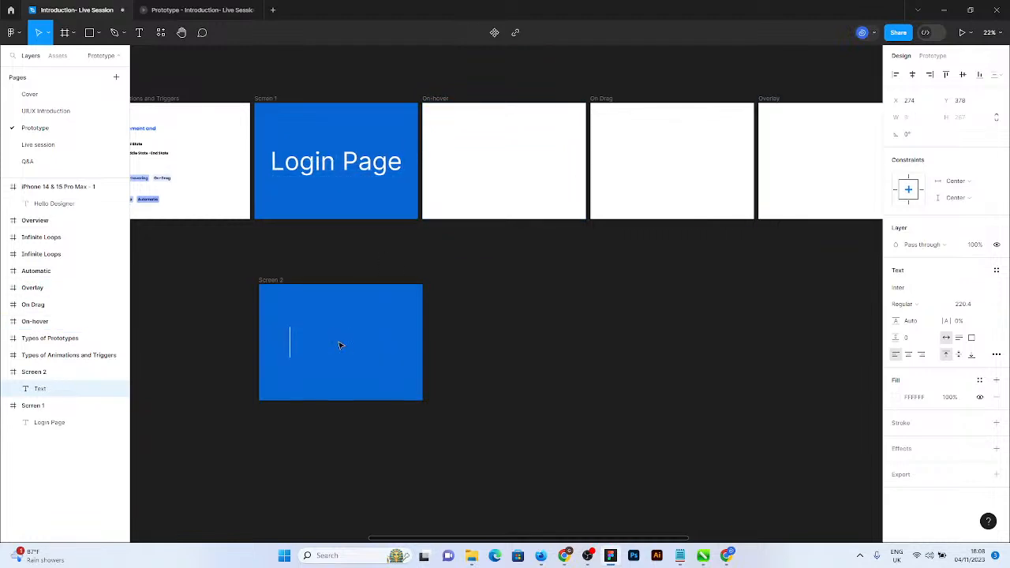
pyautogui.write('Dashboa')
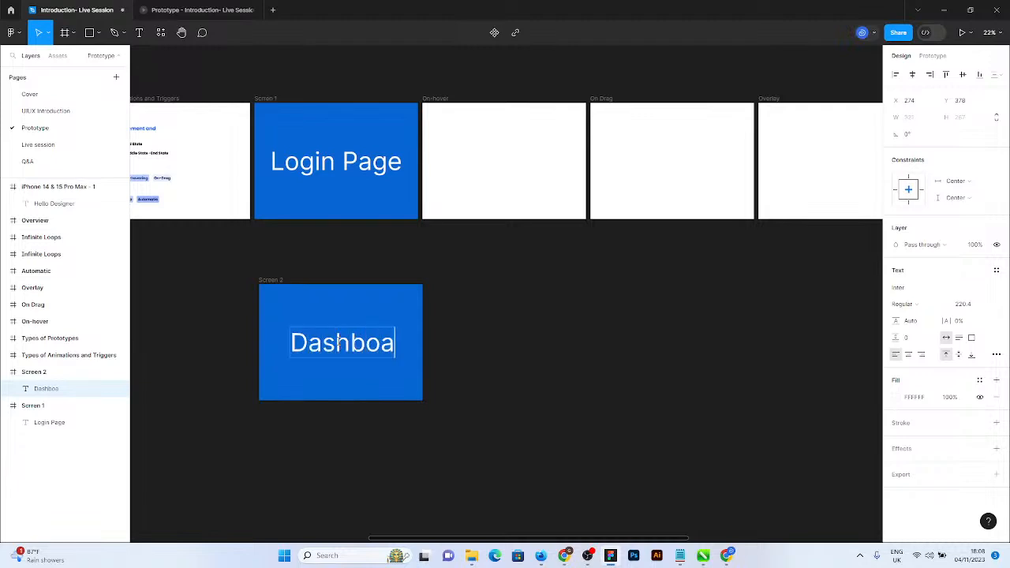
pyautogui.write('rd')
pyautogui.press('Escape')
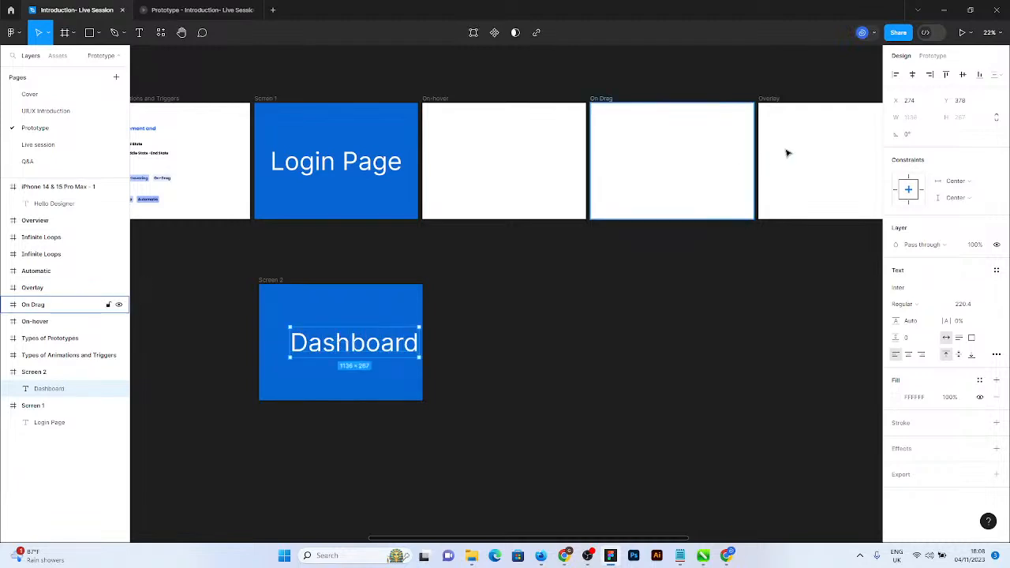
pyautogui.click(911, 74)
pyautogui.click(962, 74)
pyautogui.press('Escape')
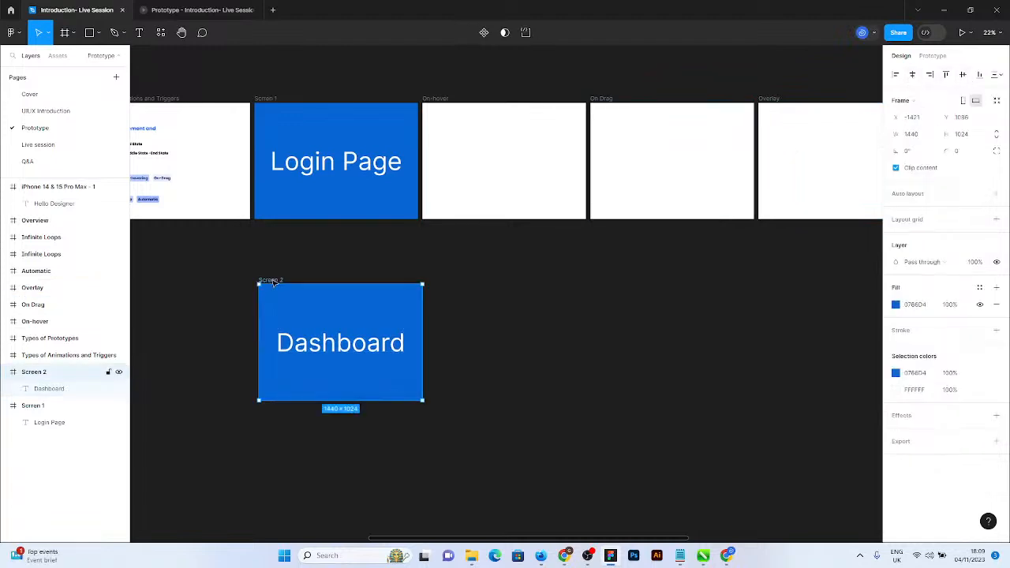
# Change the Screen 2 frame's fill to the teal document colour 17D1C6.
pyautogui.click(979, 288)
pyautogui.click(979, 289)
pyautogui.click(895, 304)
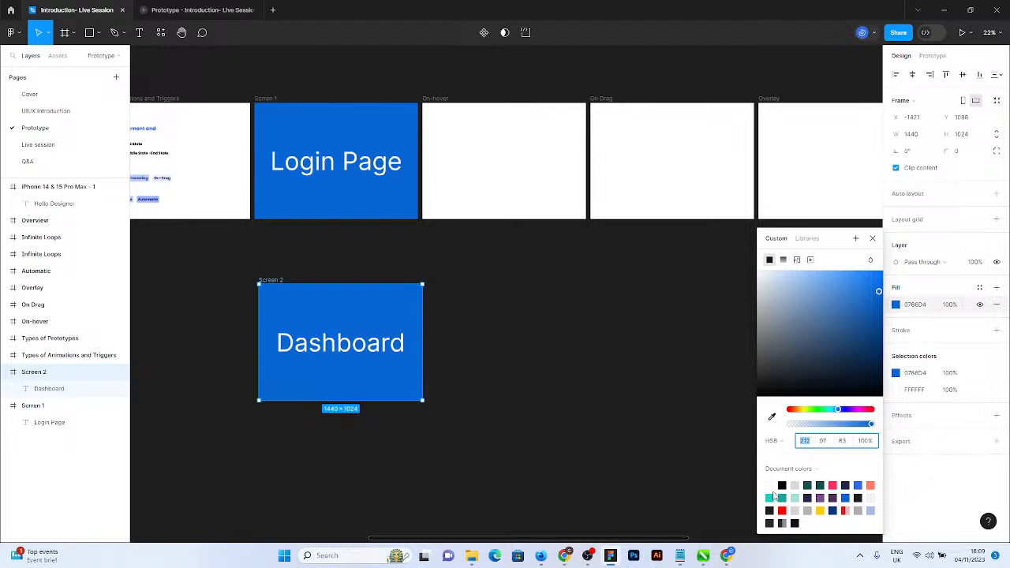
pyautogui.click(774, 495)
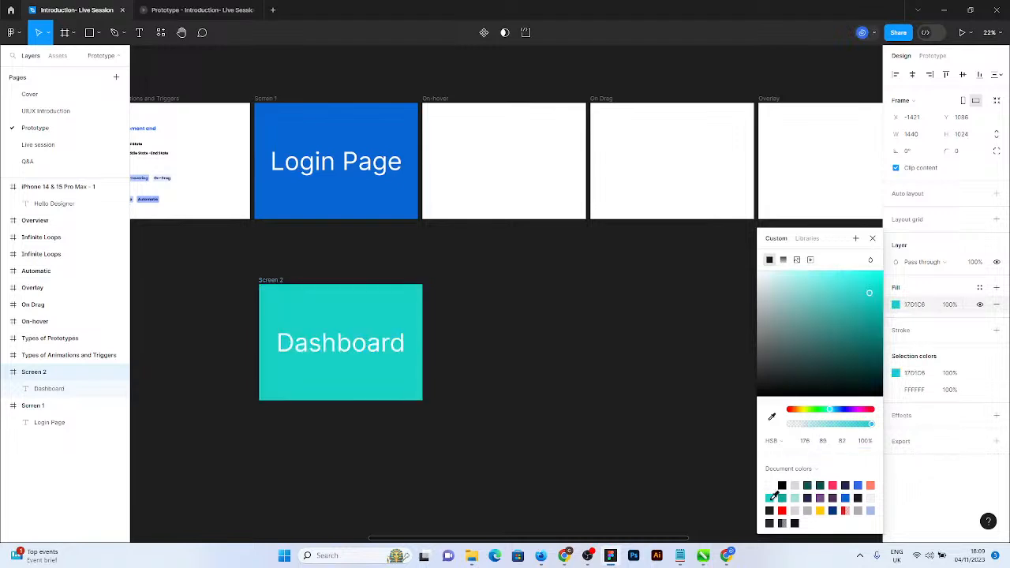
pyautogui.click(533, 328)
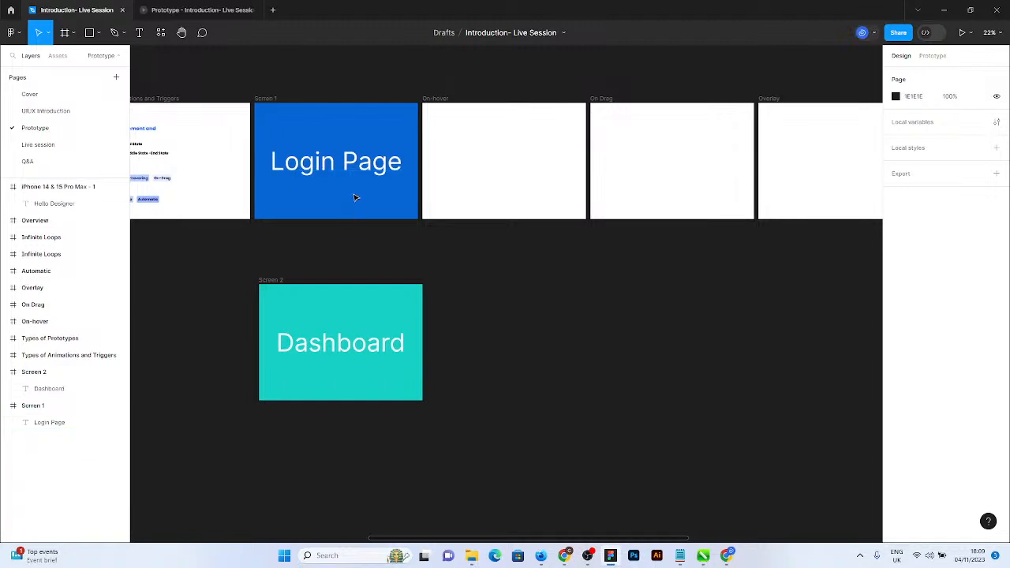
pyautogui.doubleClick(359, 354)
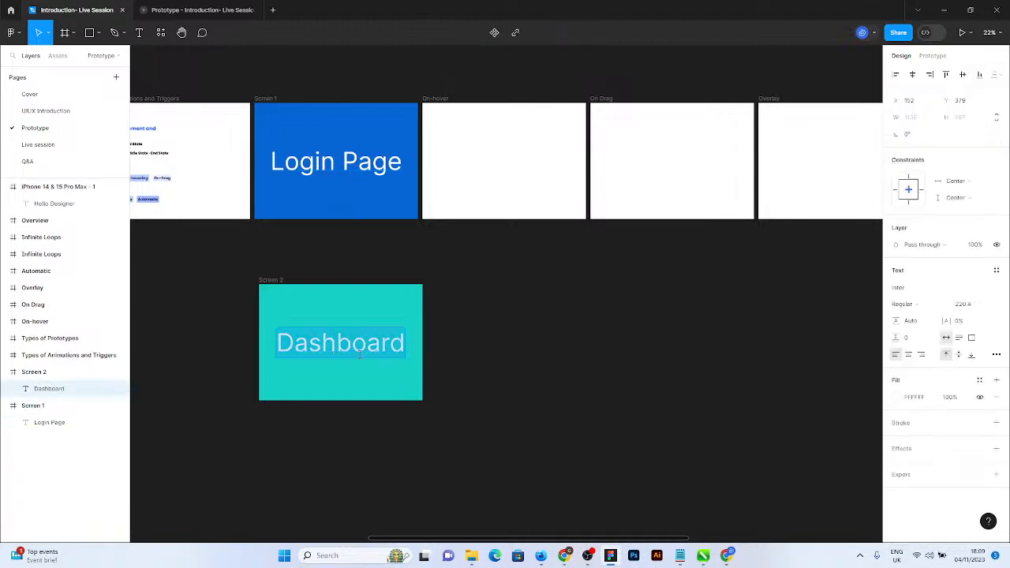
pyautogui.press('Escape')
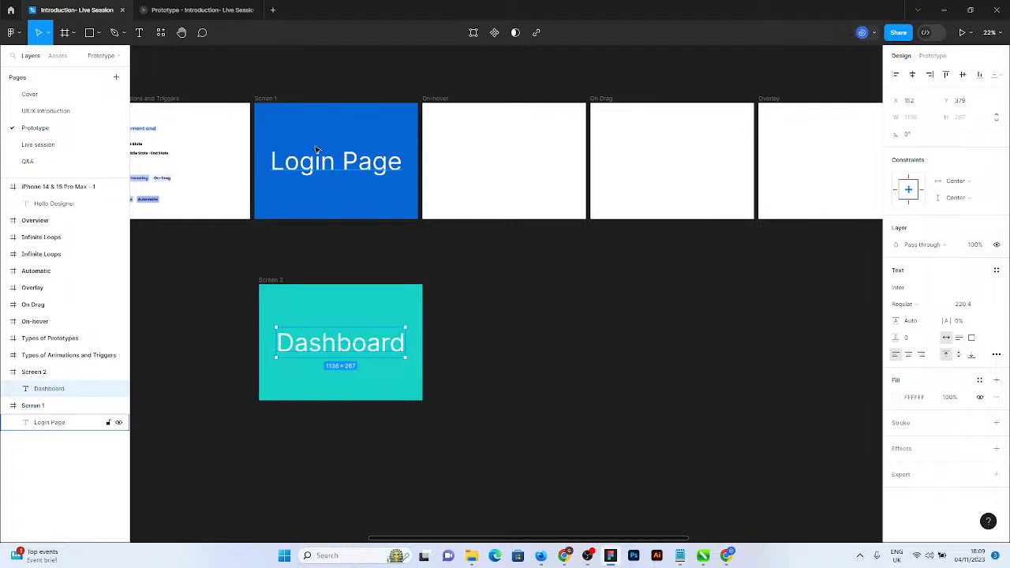
pyautogui.click(354, 323)
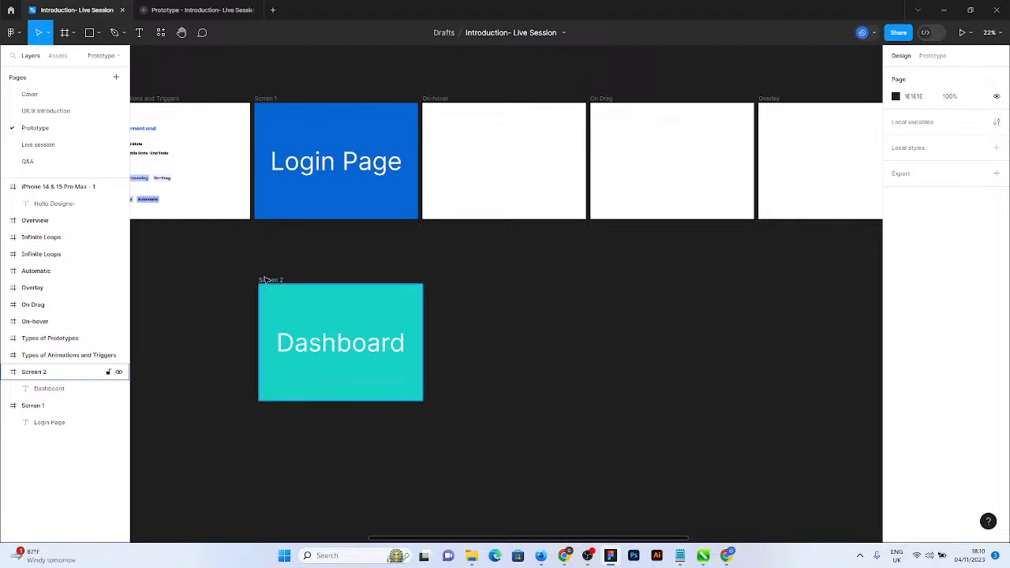
pyautogui.click(265, 99)
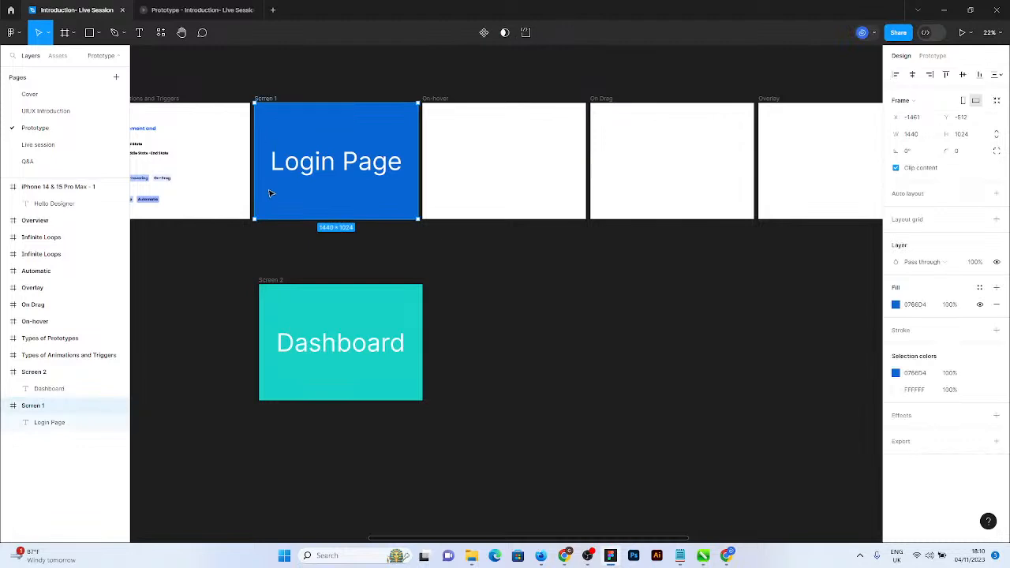
# Add a new text layer reading "Login" below the Login Page heading in the blue Screen 1 frame.
pyautogui.click(269, 280)
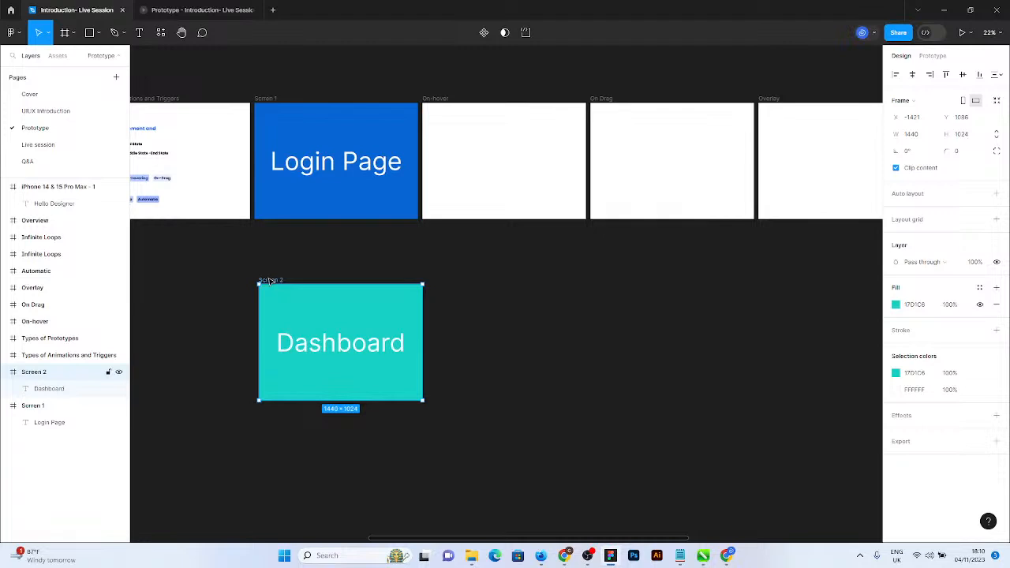
pyautogui.scroll(5, 290, 172)
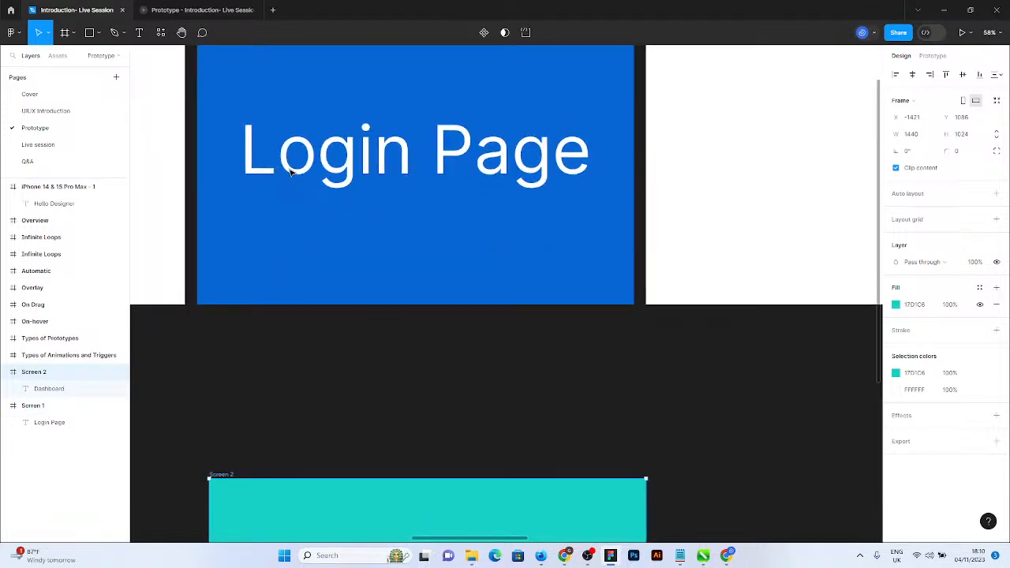
pyautogui.click(291, 172)
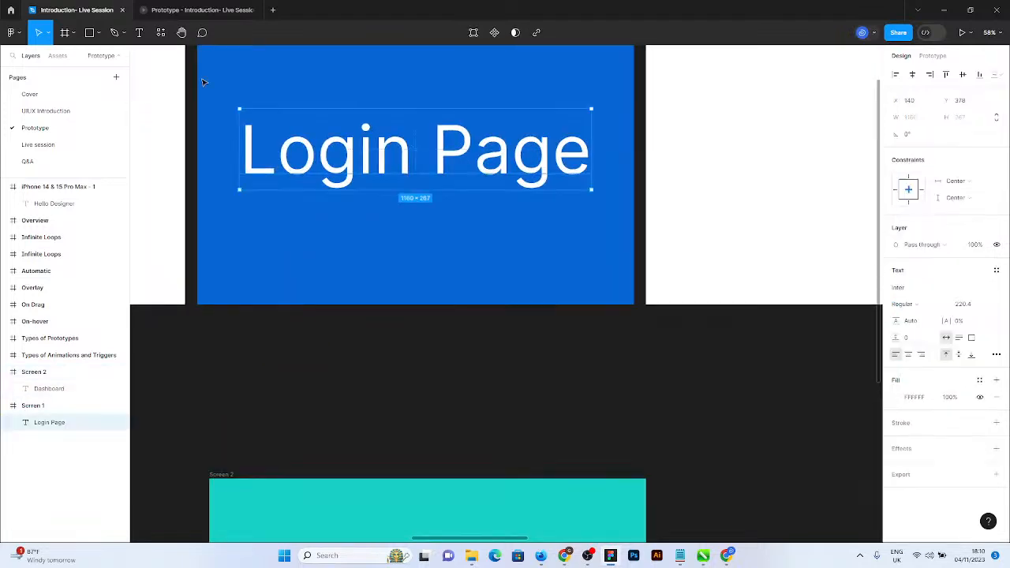
pyautogui.press('Escape')
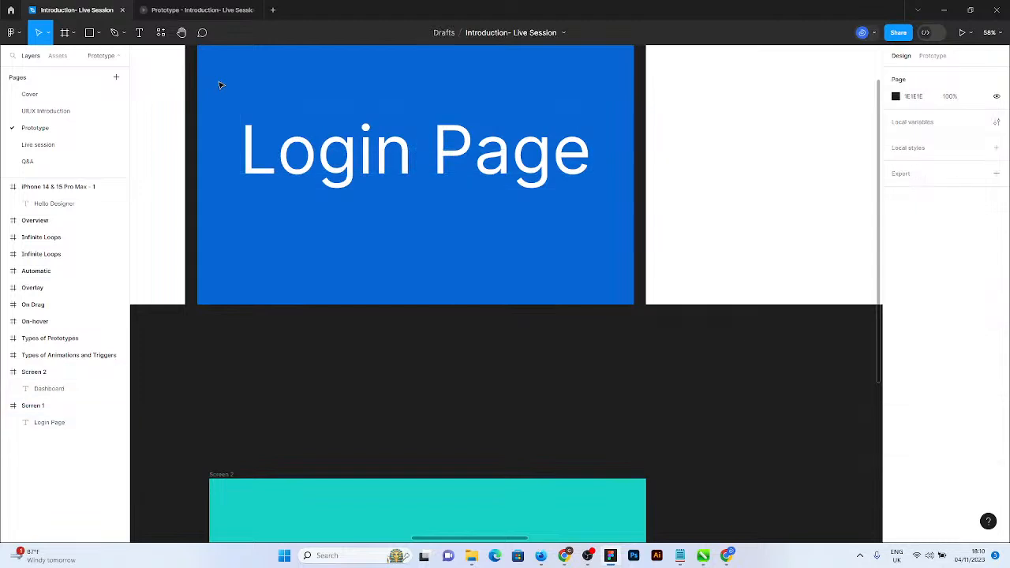
pyautogui.click(139, 33)
pyautogui.click(376, 240)
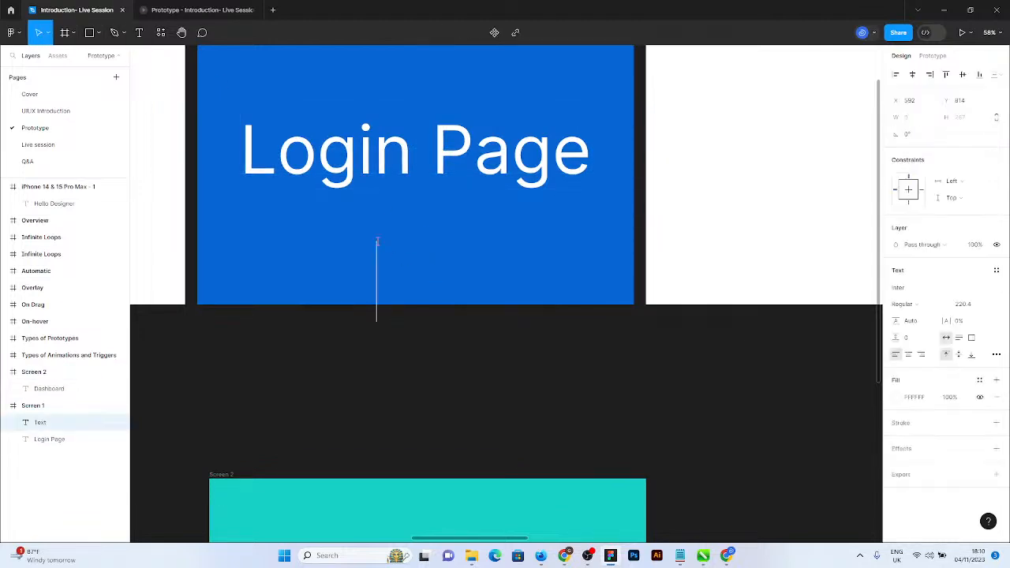
pyautogui.write('Login')
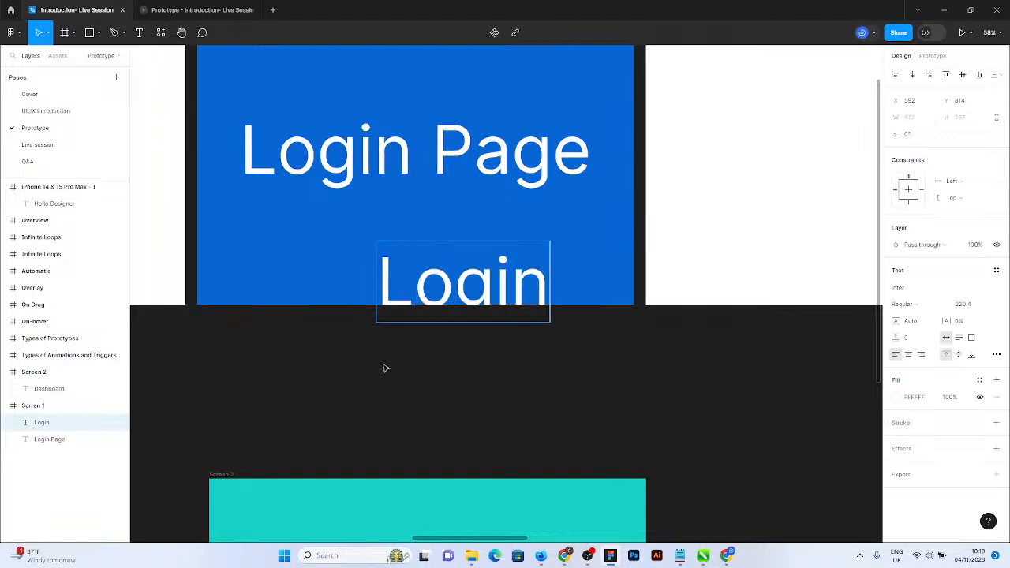
pyautogui.press('Escape')
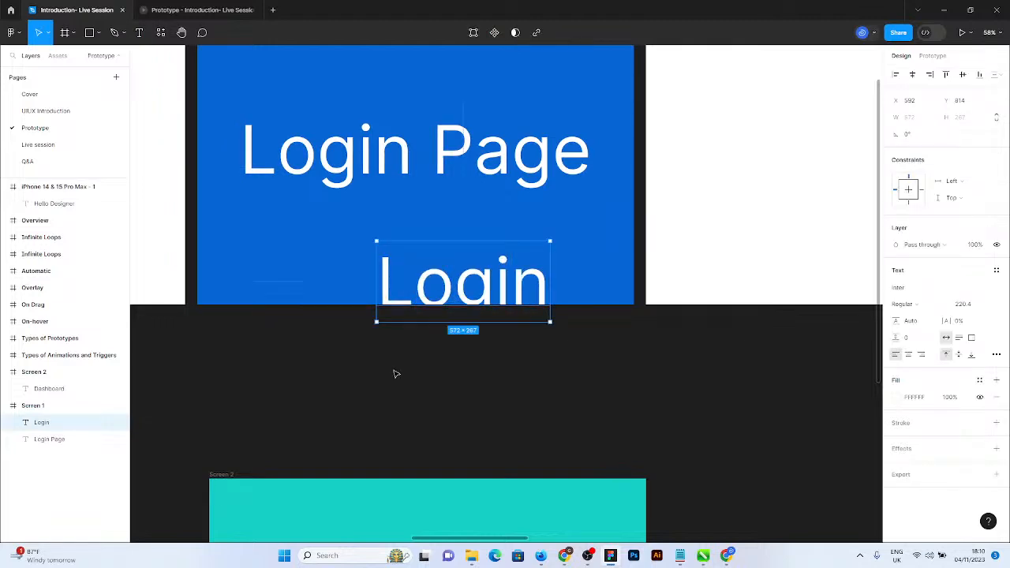
# Set the small Login text's font size to 48 and reposition it below the heading.
pyautogui.click(988, 309)
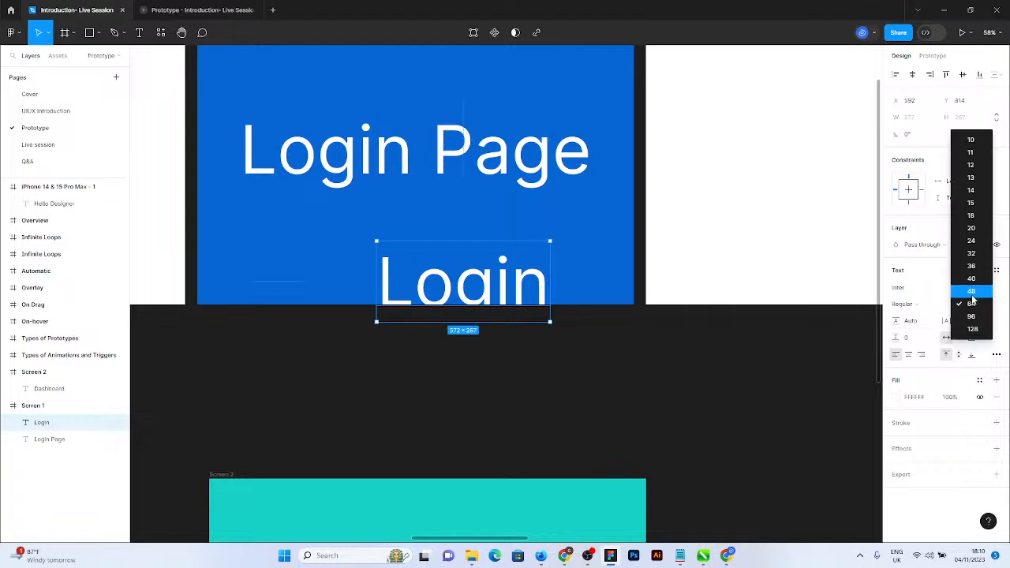
pyautogui.click(971, 291)
pyautogui.scroll(5, 376, 263)
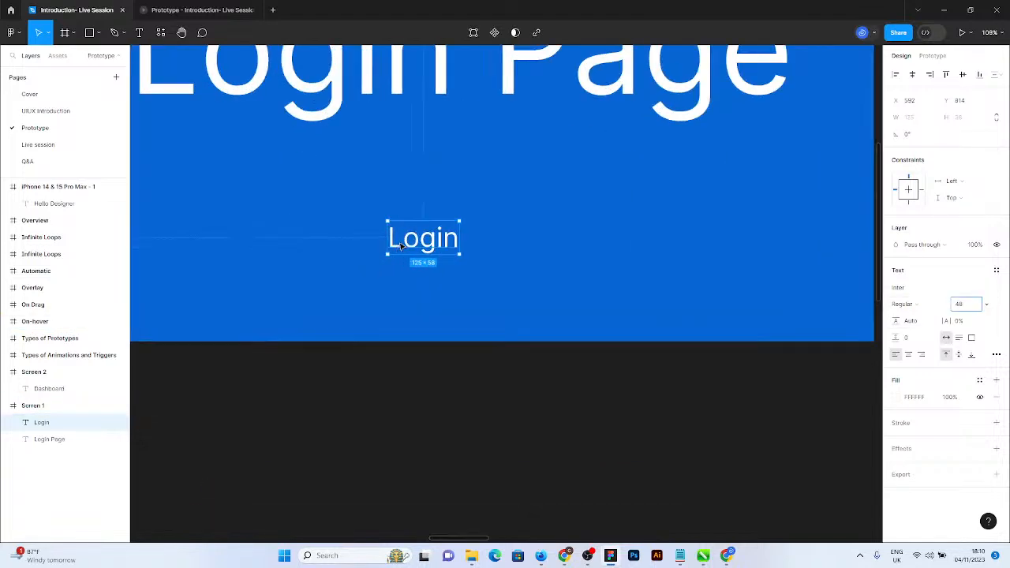
pyautogui.moveTo(451, 227); pyautogui.dragTo(481, 202)
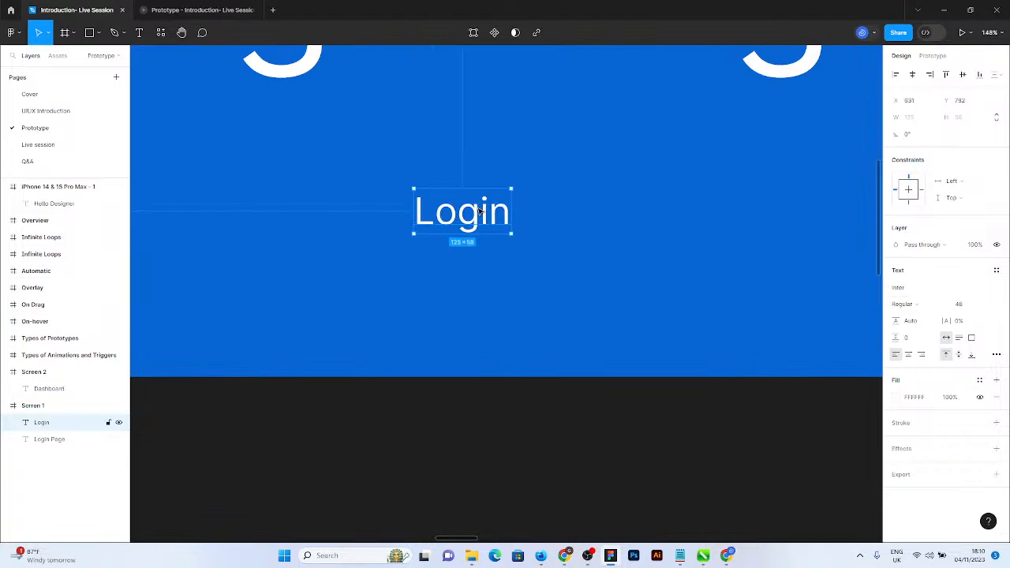
# Wrap the Login text in auto layout with 50 horizontal padding and 20 vertical padding.
pyautogui.hotkey('shift', 'a')
pyautogui.click(917, 268)
pyautogui.write('50')
pyautogui.press('Return')
pyautogui.click(973, 270)
pyautogui.write('20')
pyautogui.press('Return')
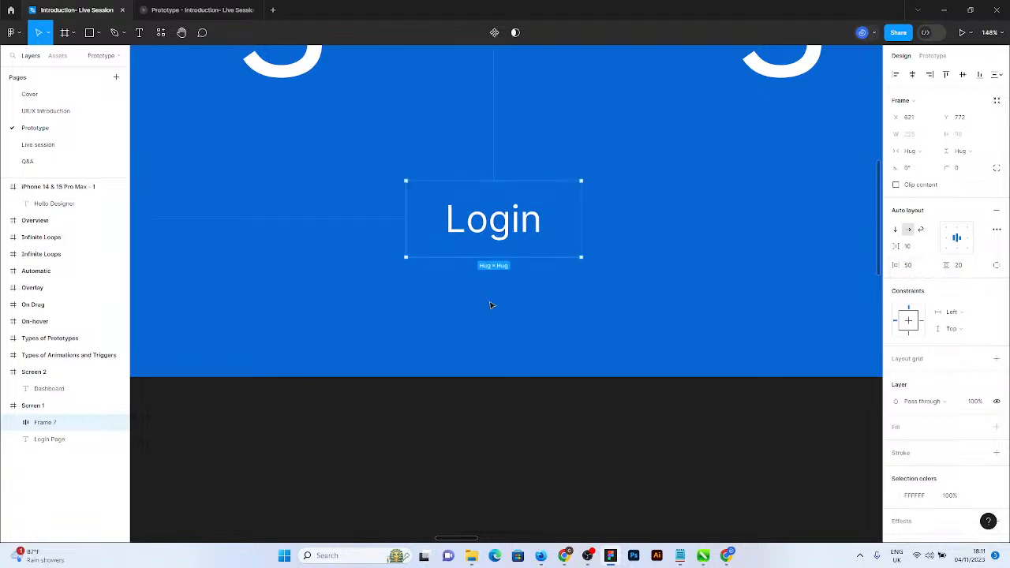
# Give the Login button frame a white FFFFFF fill and colour its text blue 0766D4.
pyautogui.click(983, 432)
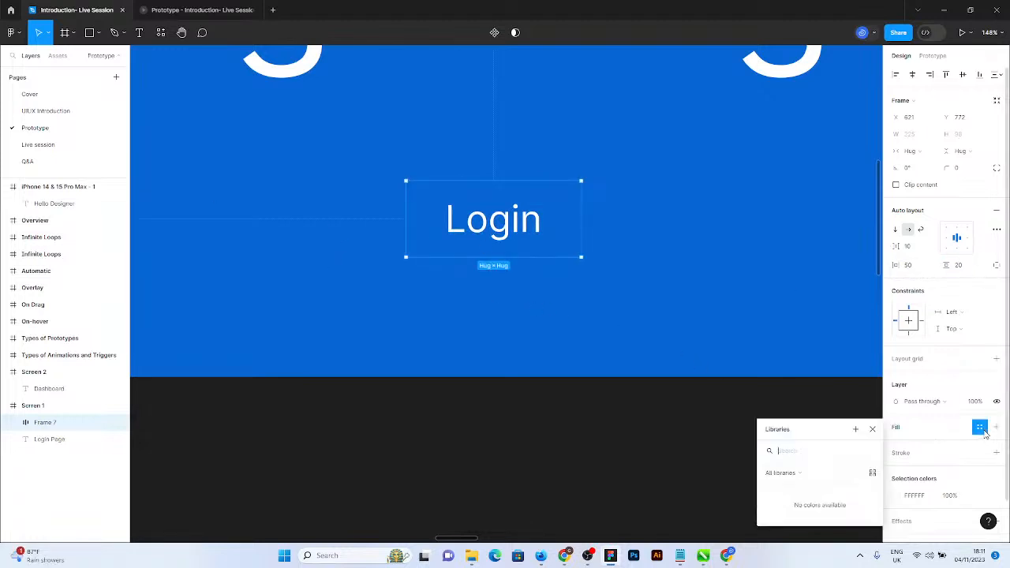
pyautogui.click(995, 427)
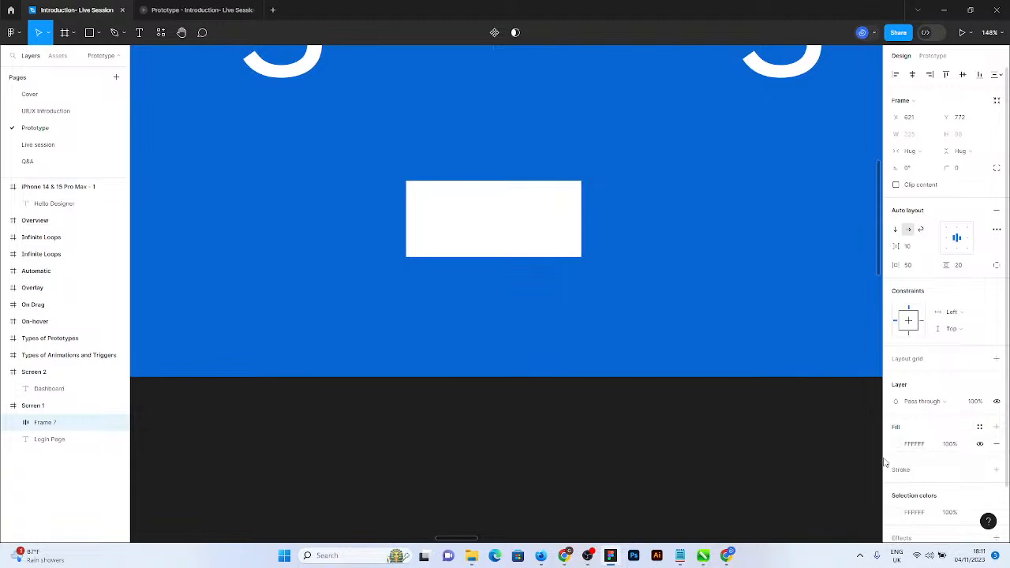
pyautogui.press('Return')
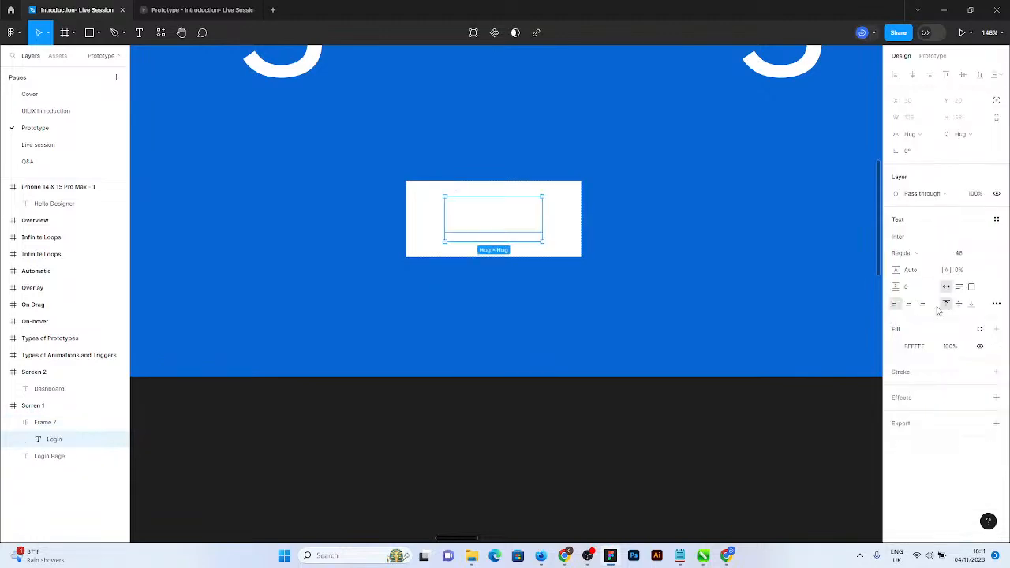
pyautogui.click(896, 347)
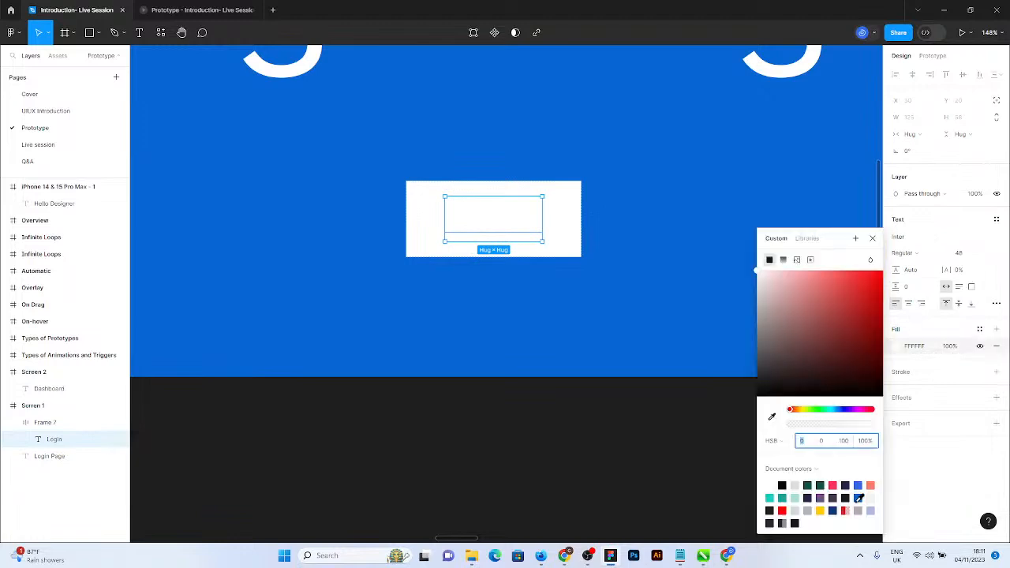
pyautogui.click(859, 486)
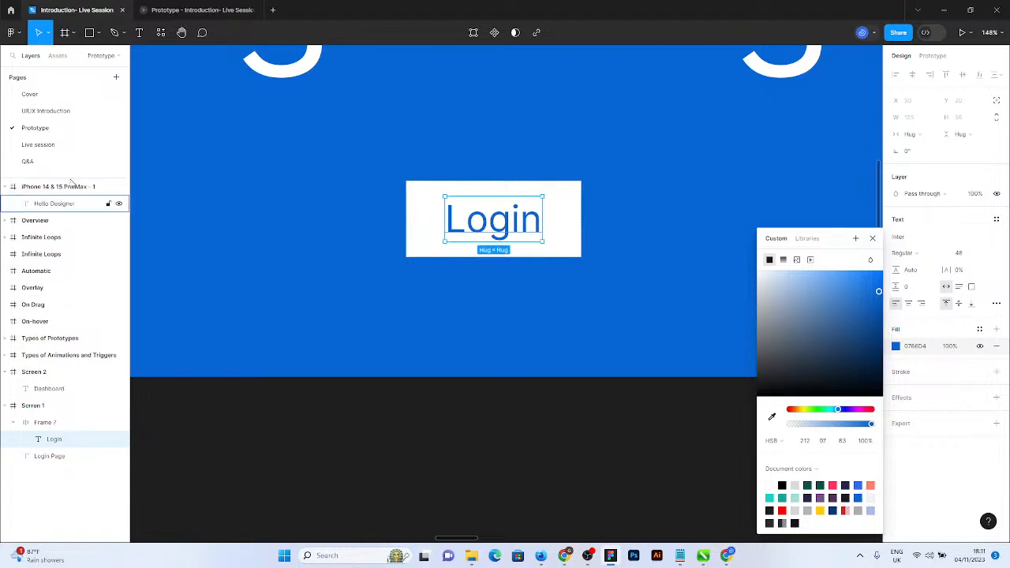
# Widen the Login button to about 658 and set its corner radius to 100.
pyautogui.click(564, 232)
pyautogui.click(589, 222)
pyautogui.click(583, 217)
pyautogui.moveTo(583, 217); pyautogui.dragTo(778, 223)
pyautogui.click(963, 173)
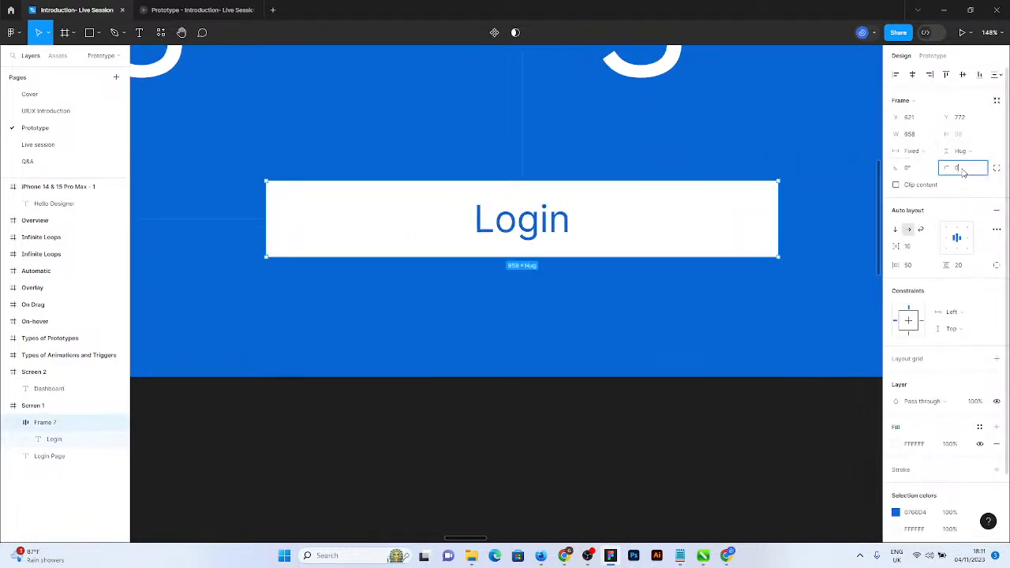
pyautogui.write('100')
pyautogui.press('Return')
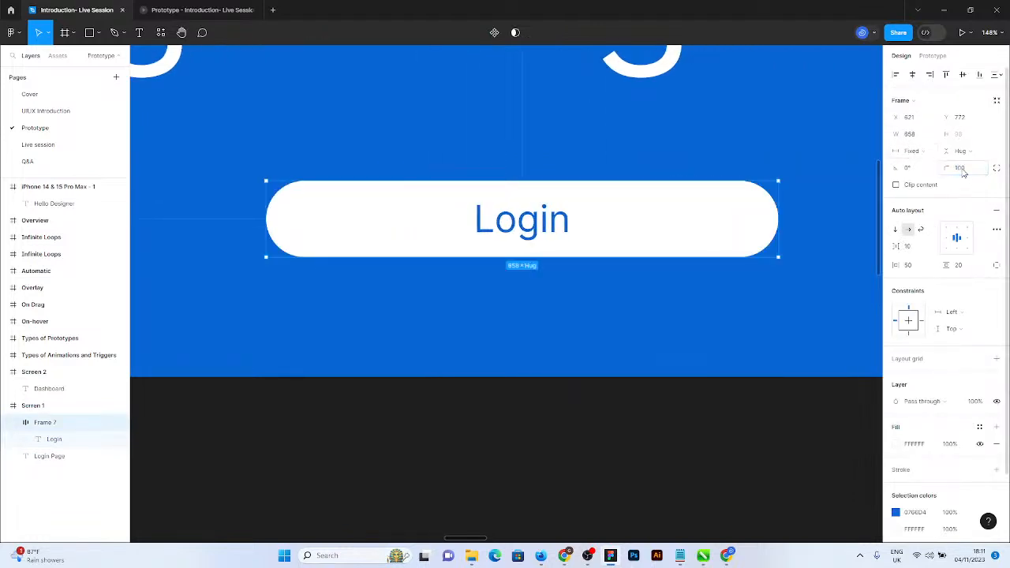
# Move the Login button beneath the Login Page heading, to about X 357, Y 704.
pyautogui.scroll(-5, 570, 334)
pyautogui.scroll(2, 563, 311)
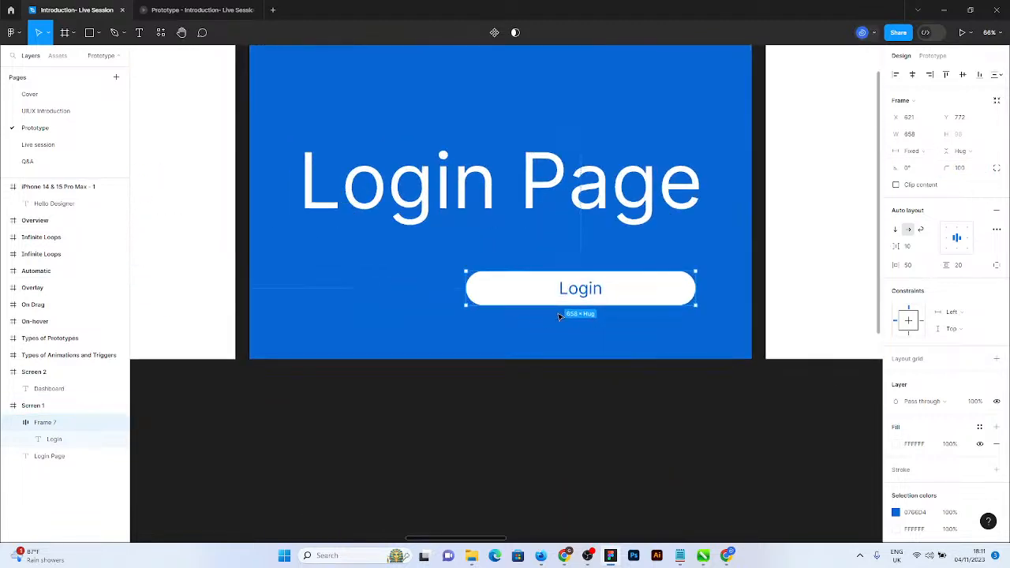
pyautogui.moveTo(562, 295); pyautogui.dragTo(470, 272)
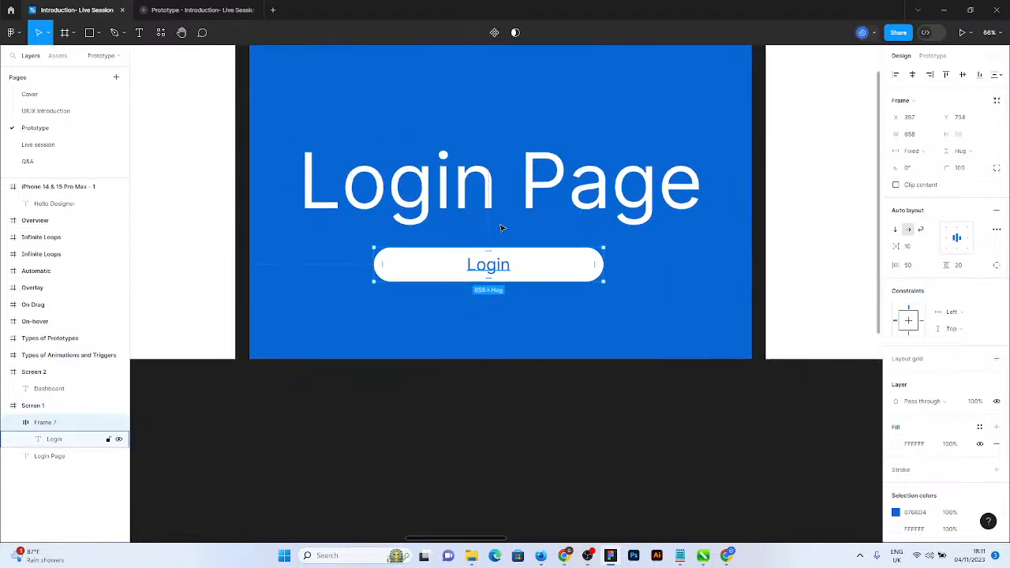
pyautogui.scroll(-3, 521, 186)
pyautogui.scroll(-4, 521, 186)
pyautogui.scroll(1, 504, 118)
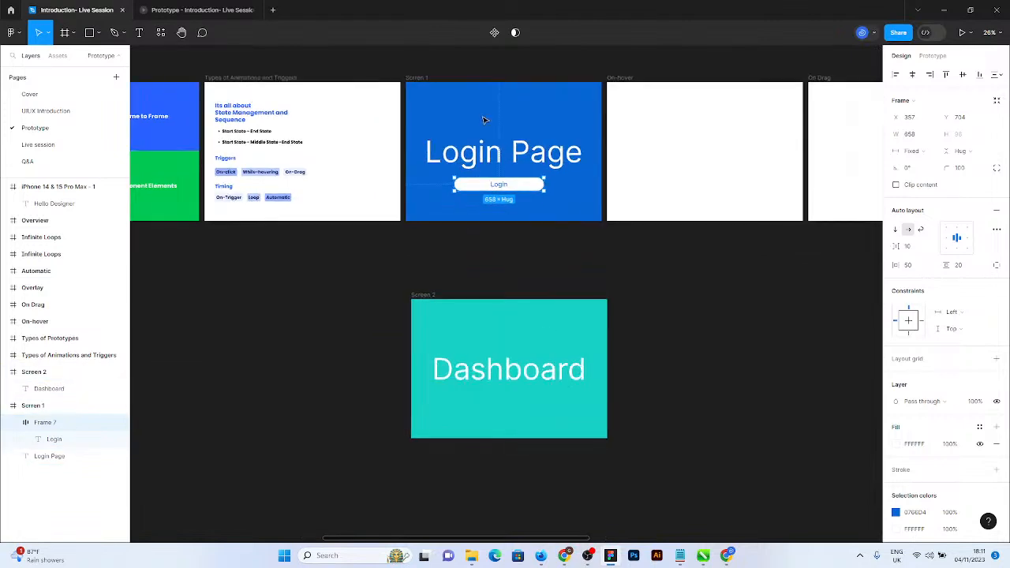
pyautogui.scroll(2, 529, 102)
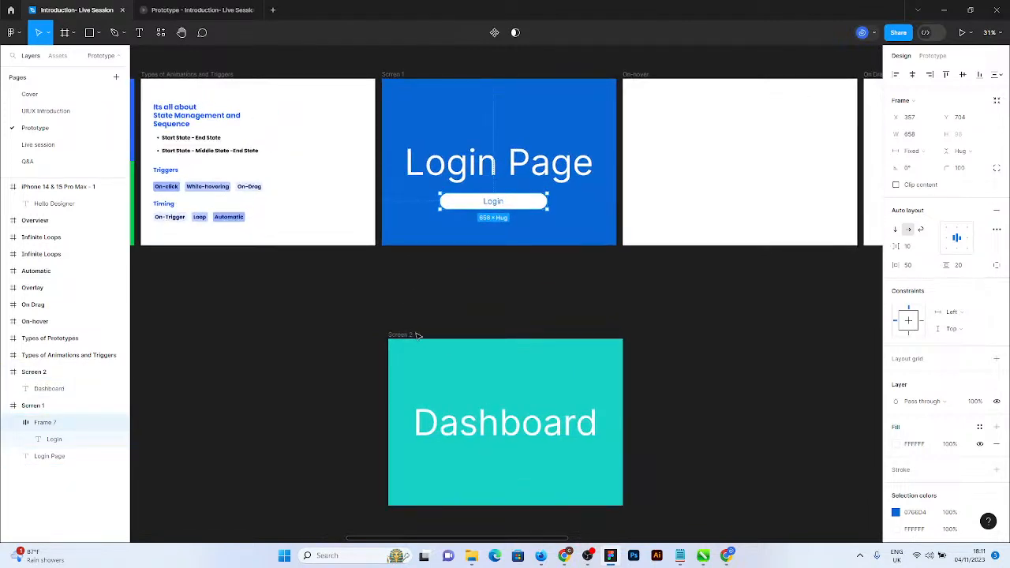
# Create a prototype connection from the Login button to the Screen 2 Dashboard frame.
pyautogui.click(460, 164)
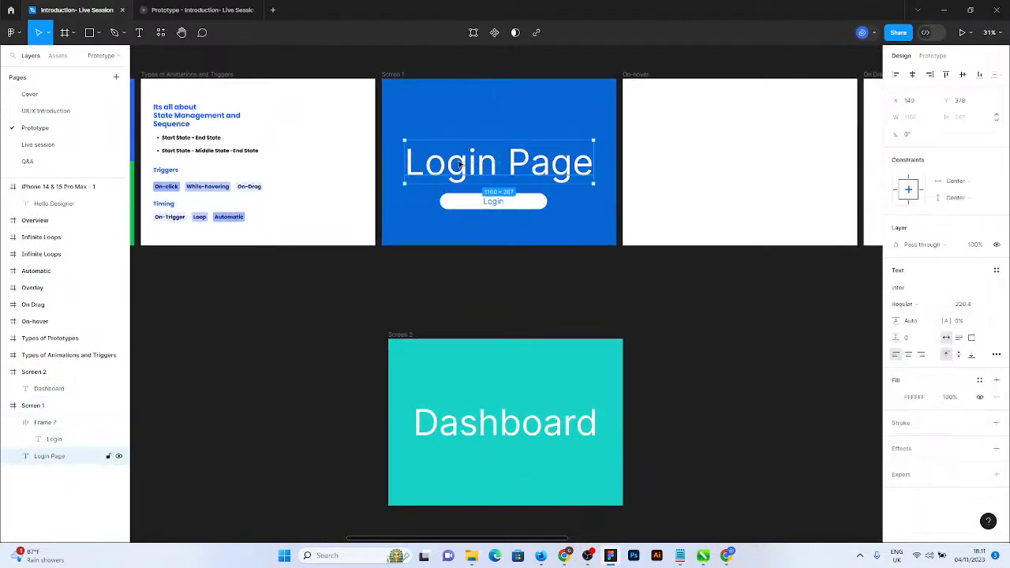
pyautogui.click(482, 429)
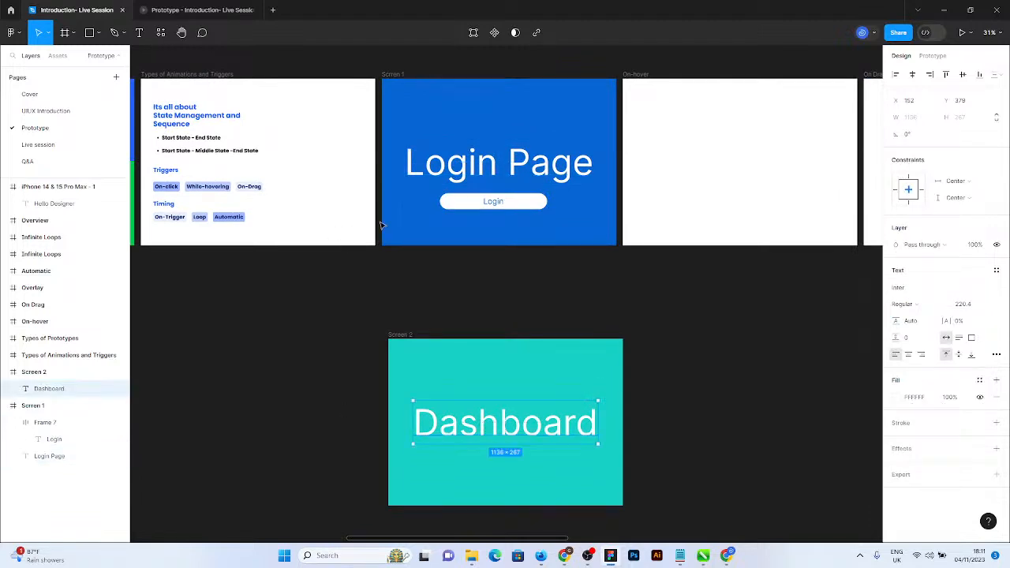
pyautogui.click(515, 207)
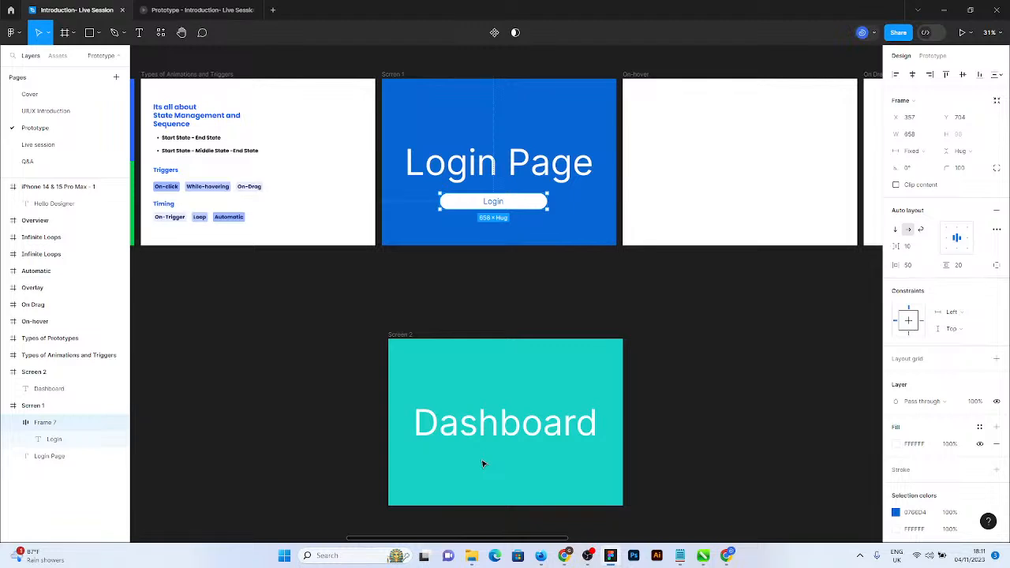
pyautogui.click(930, 57)
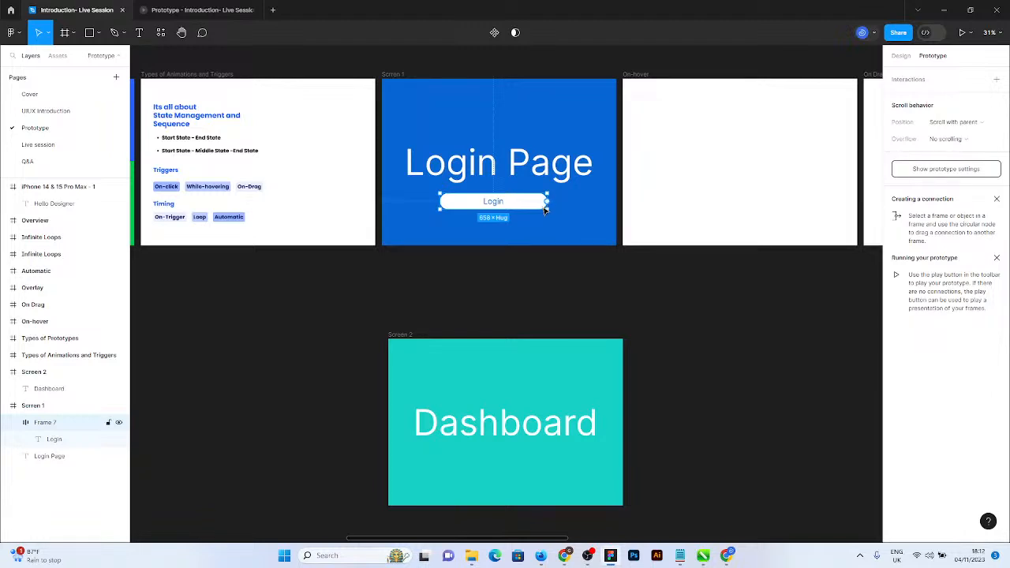
pyautogui.moveTo(545, 202); pyautogui.dragTo(584, 357)
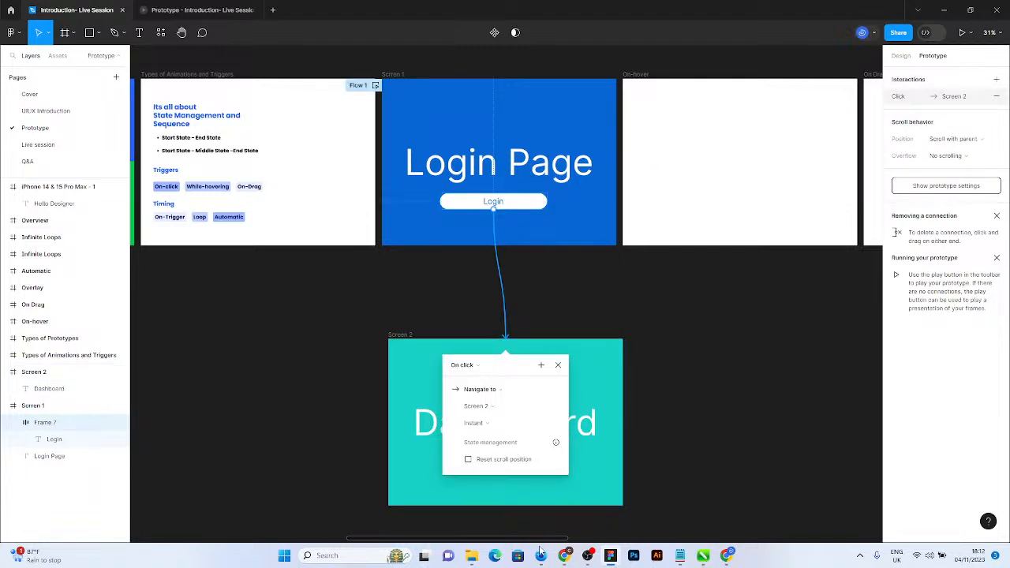
# Examine the available trigger options for the Login button's interaction and the connection's starting point.
pyautogui.scroll(-1, 468, 239)
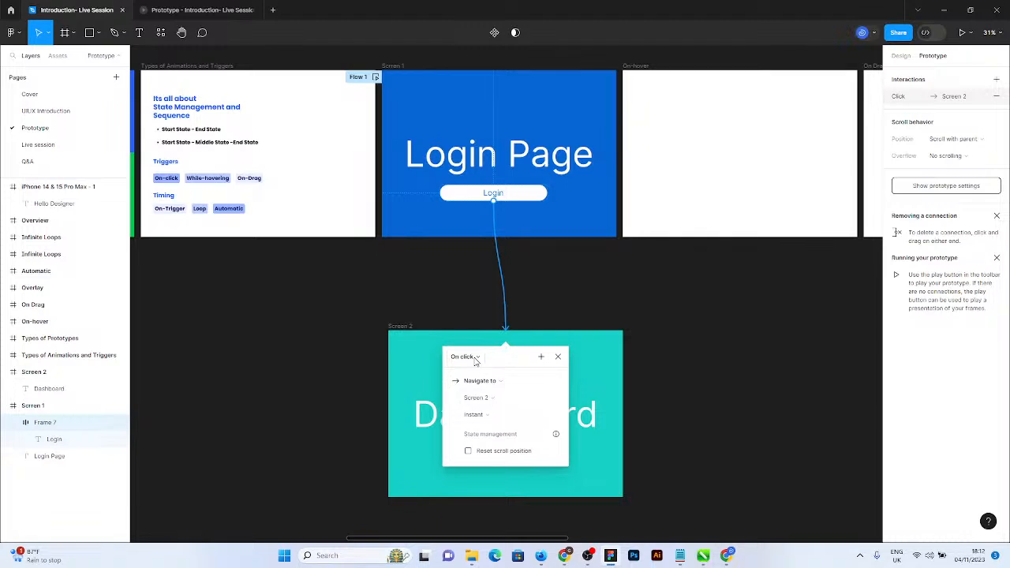
pyautogui.scroll(5, 519, 500)
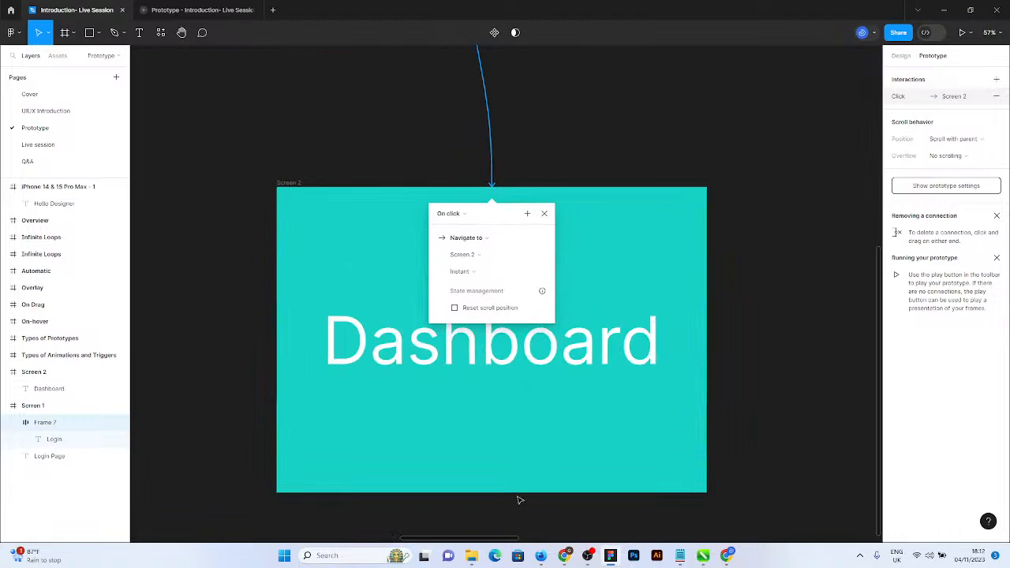
pyautogui.scroll(5, 519, 500)
pyautogui.scroll(3, 519, 500)
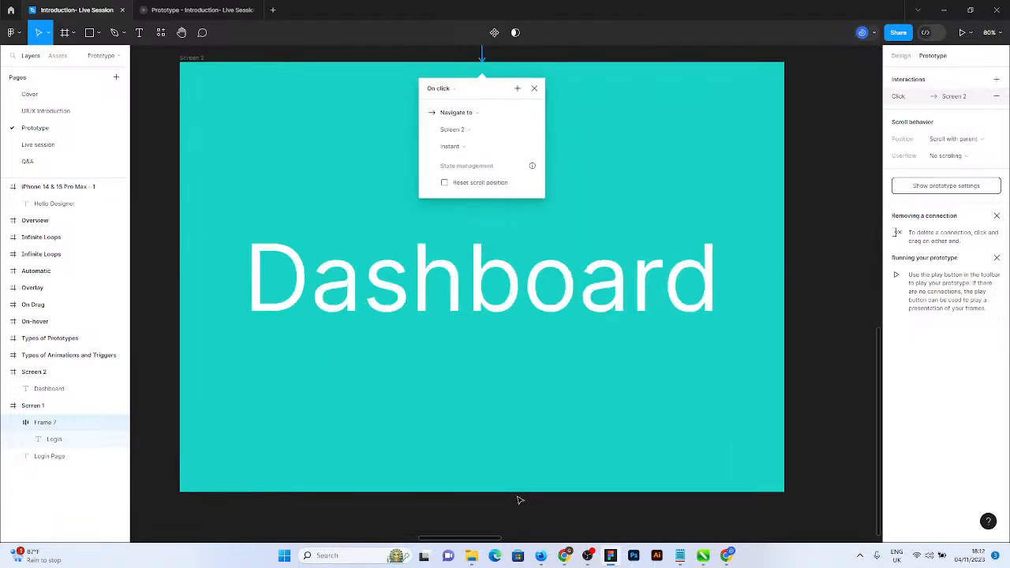
pyautogui.click(454, 89)
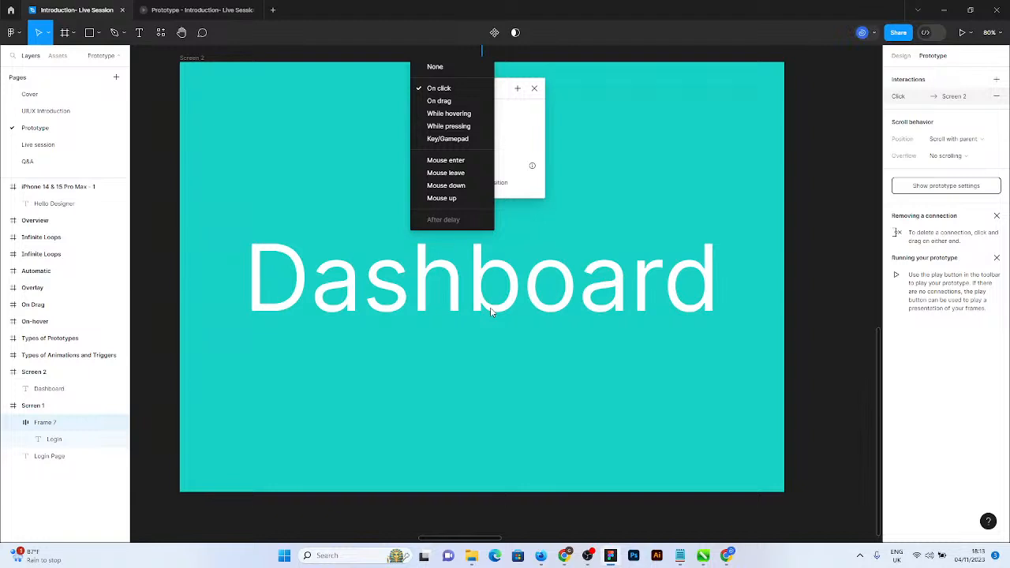
pyautogui.scroll(7, 490, 312)
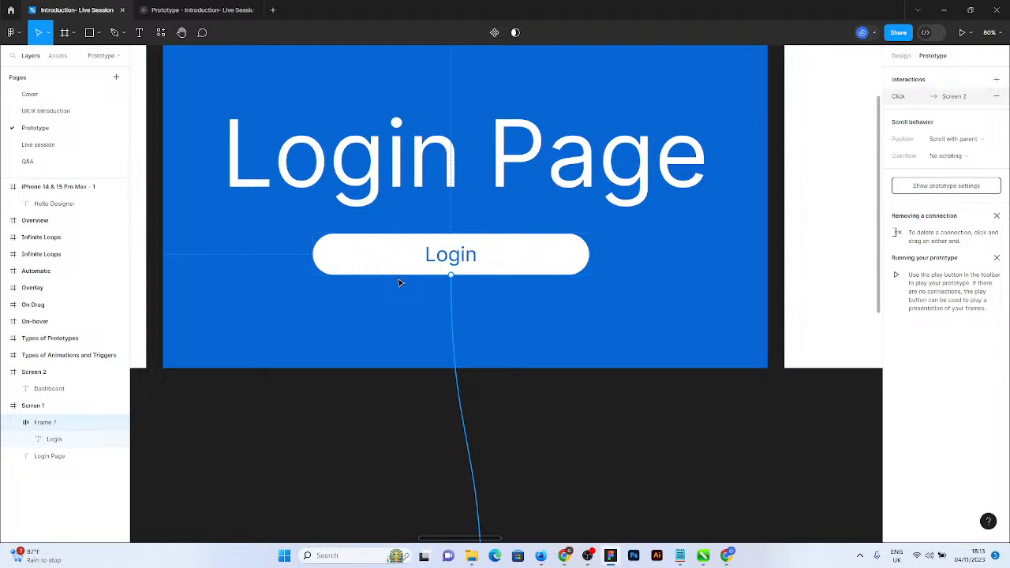
# Examine the action options available for the interaction leading to Screen 2.
pyautogui.scroll(-5, 399, 280)
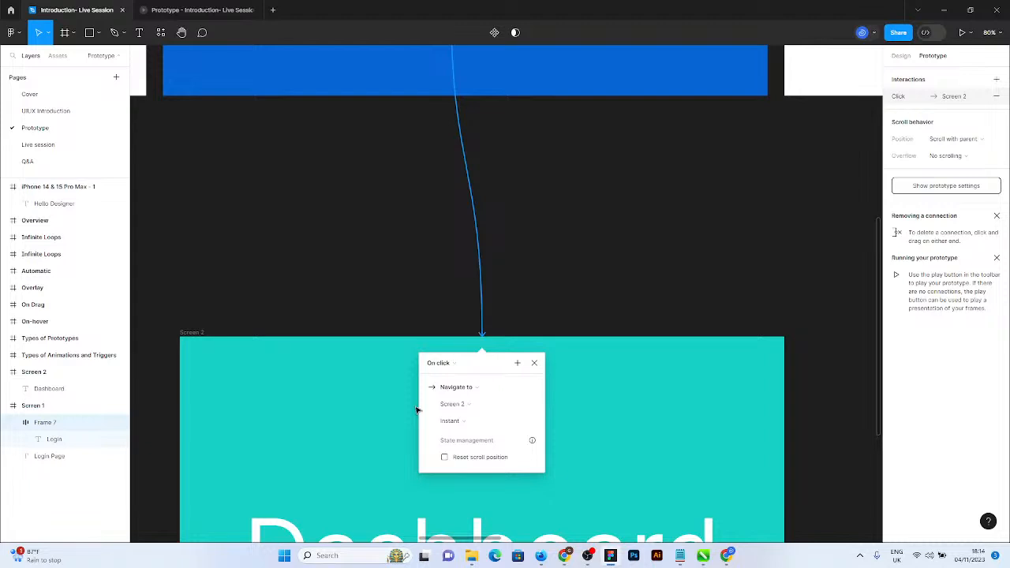
pyautogui.scroll(-3, 417, 409)
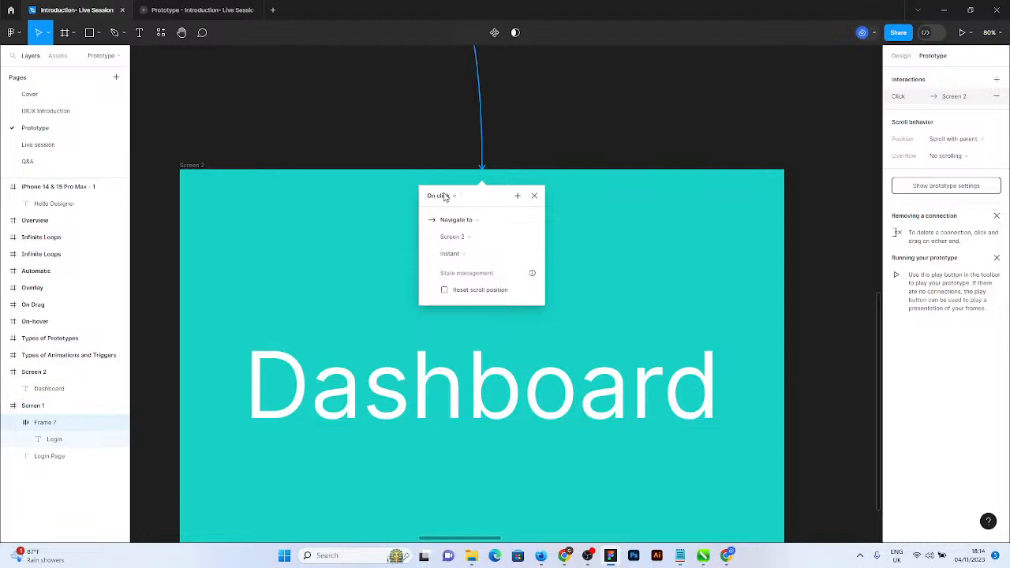
pyautogui.click(469, 228)
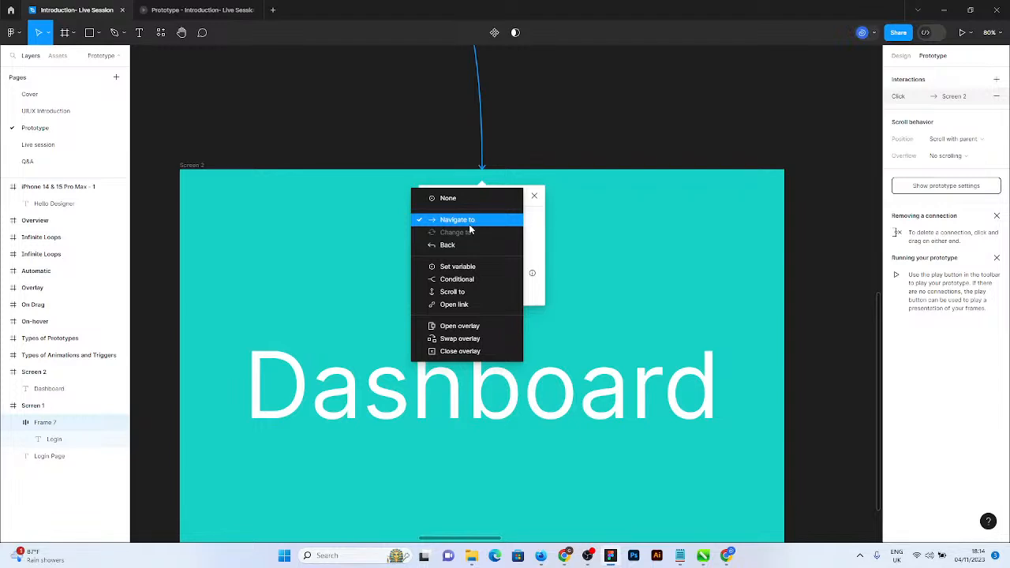
# Keep Navigate to as the Login interaction's action, set its animation to Move in with upward direction, and enable Animate matching layers.
pyautogui.click(469, 225)
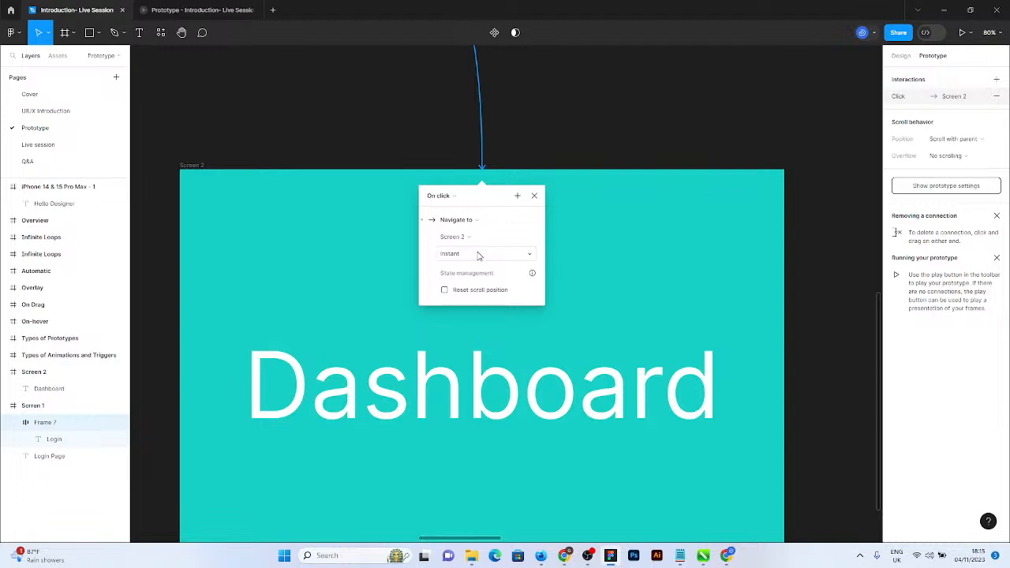
pyautogui.click(477, 254)
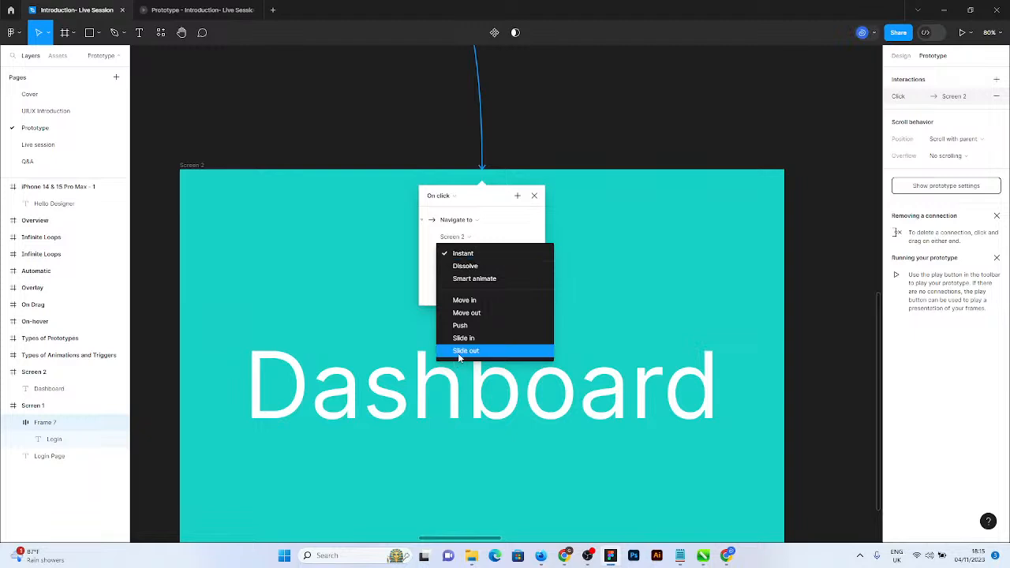
pyautogui.click(467, 308)
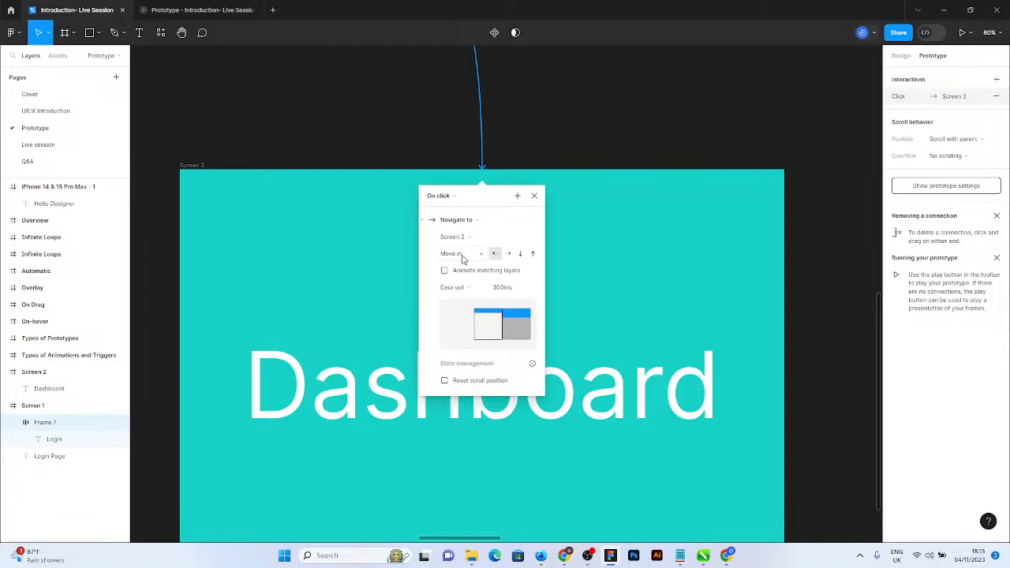
pyautogui.click(533, 256)
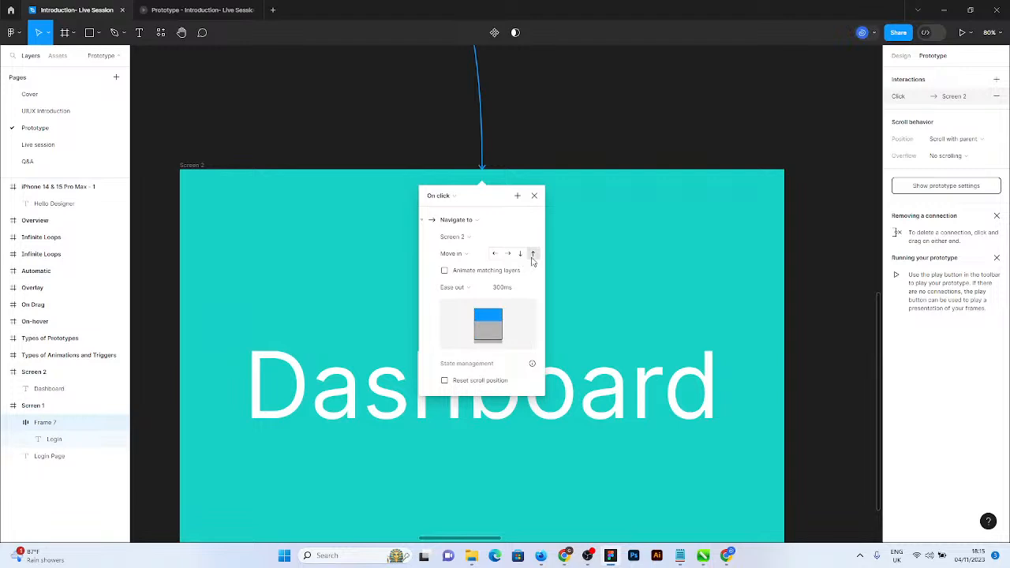
pyautogui.click(448, 285)
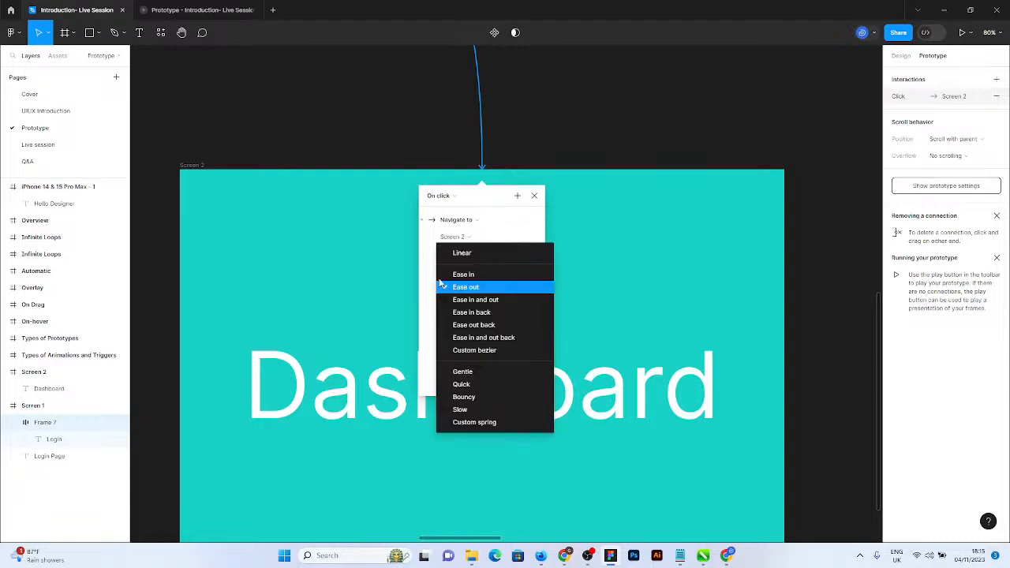
pyautogui.click(427, 269)
pyautogui.click(445, 270)
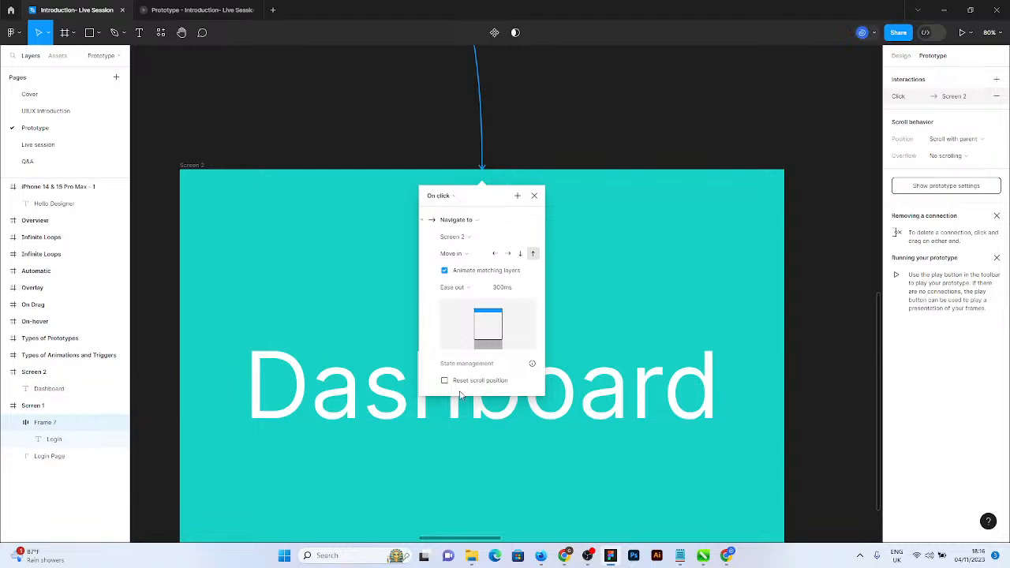
# Close the old prototype preview showing the Hello Designer screen.
pyautogui.click(203, 7)
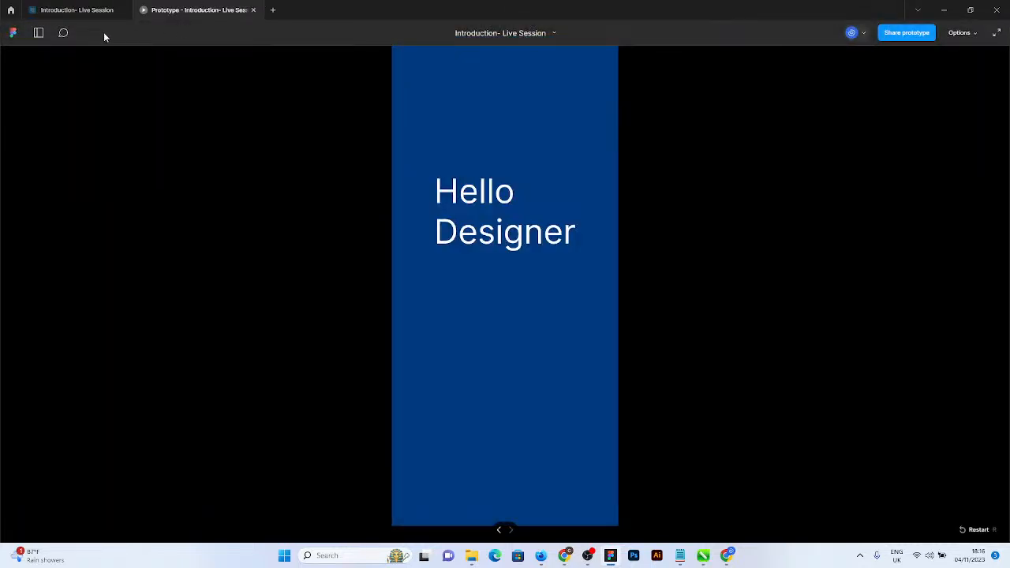
pyautogui.click(253, 10)
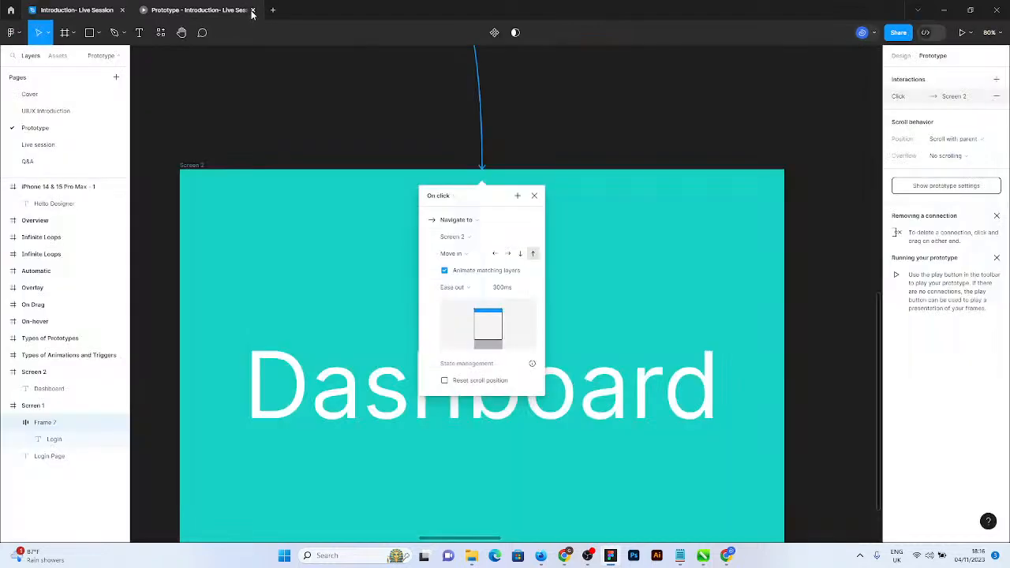
pyautogui.click(253, 9)
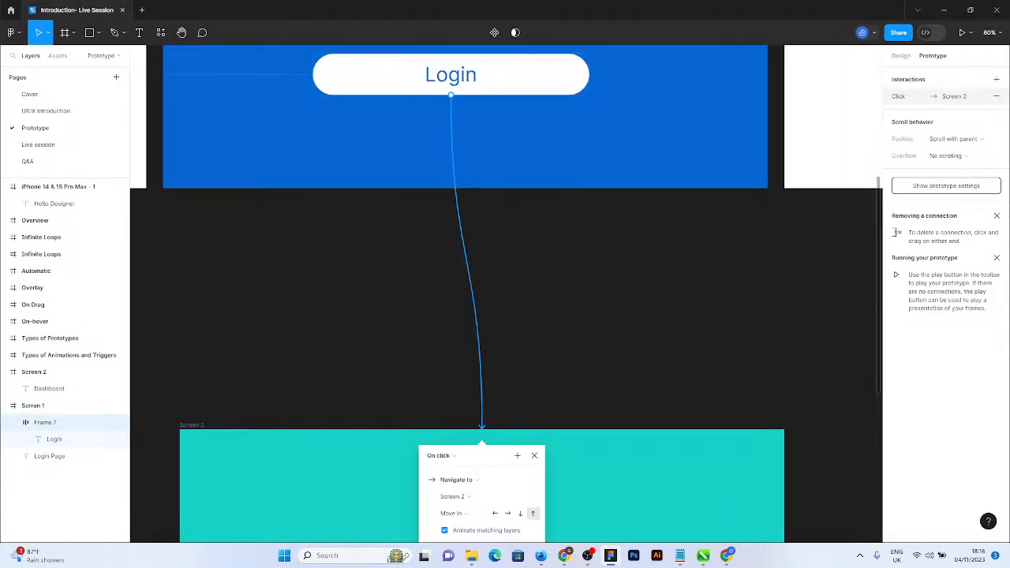
# Present the prototype flow starting from the Screen 1 Login Page frame.
pyautogui.click(900, 56)
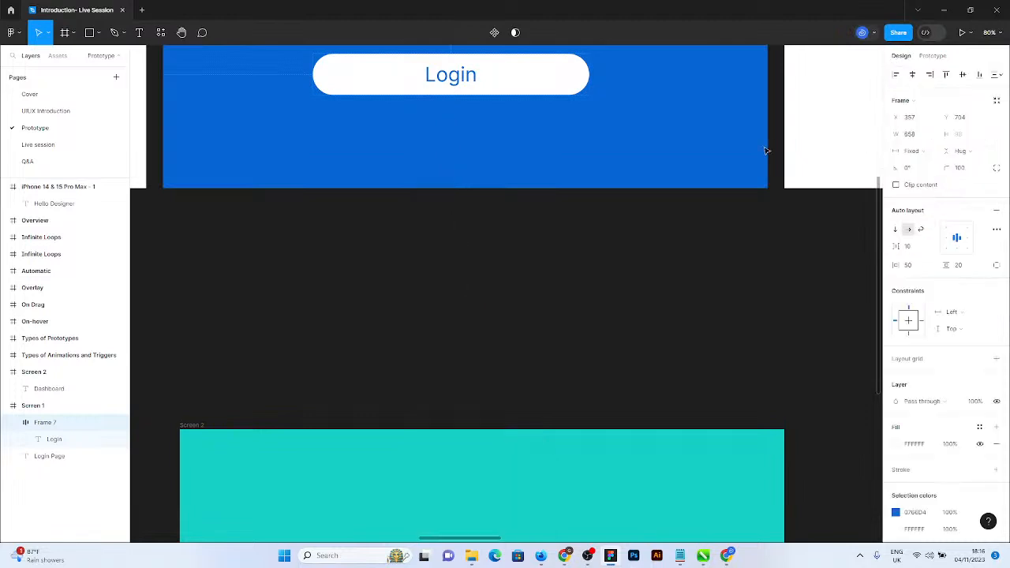
pyautogui.scroll(4, 766, 150)
pyautogui.click(176, 89)
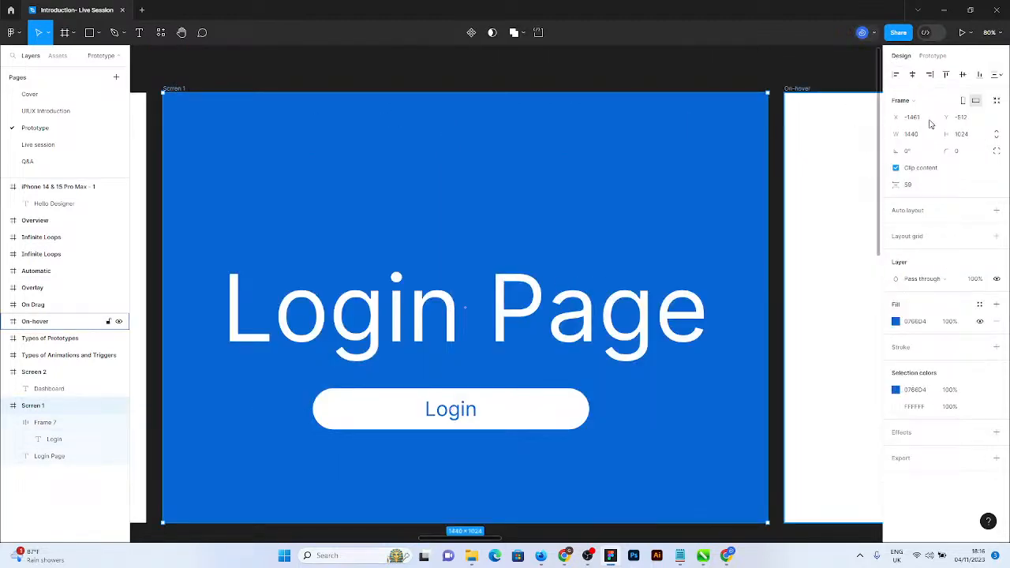
pyautogui.click(931, 55)
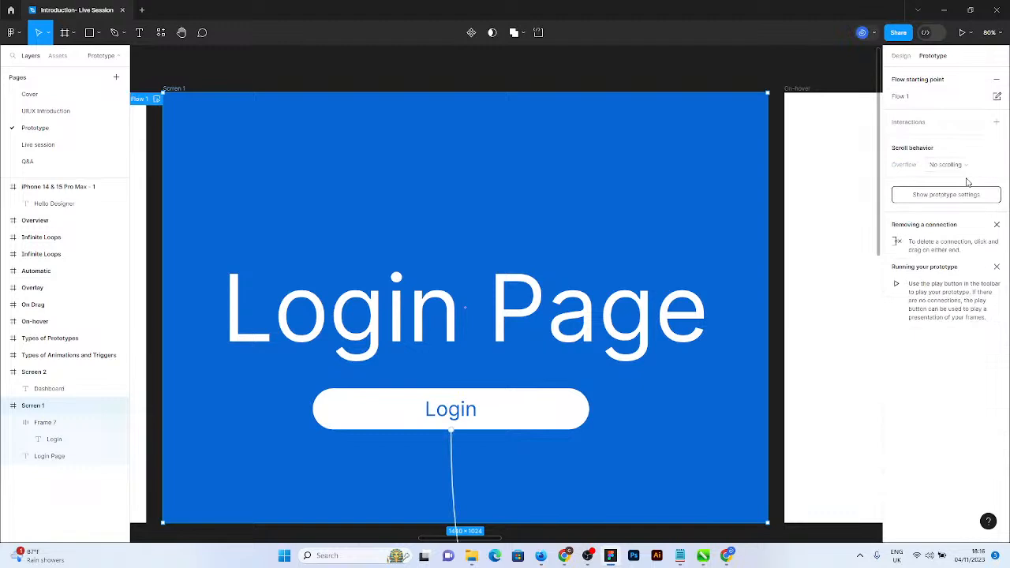
pyautogui.click(962, 35)
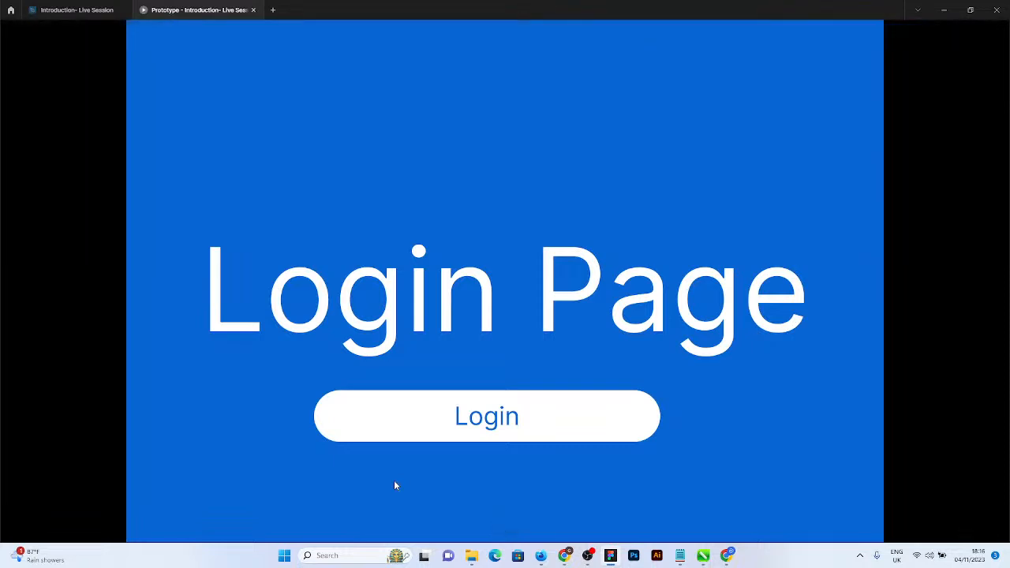
# Test the running prototype by revealing the Login Page's clickable hotspot and following the Login button to the Dashboard.
pyautogui.click(719, 134)
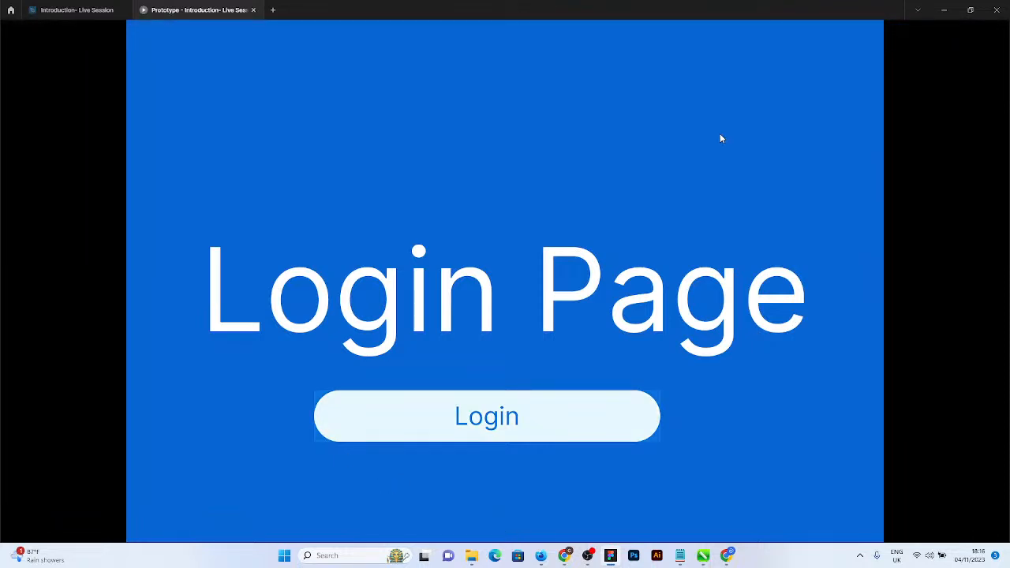
pyautogui.click(720, 138)
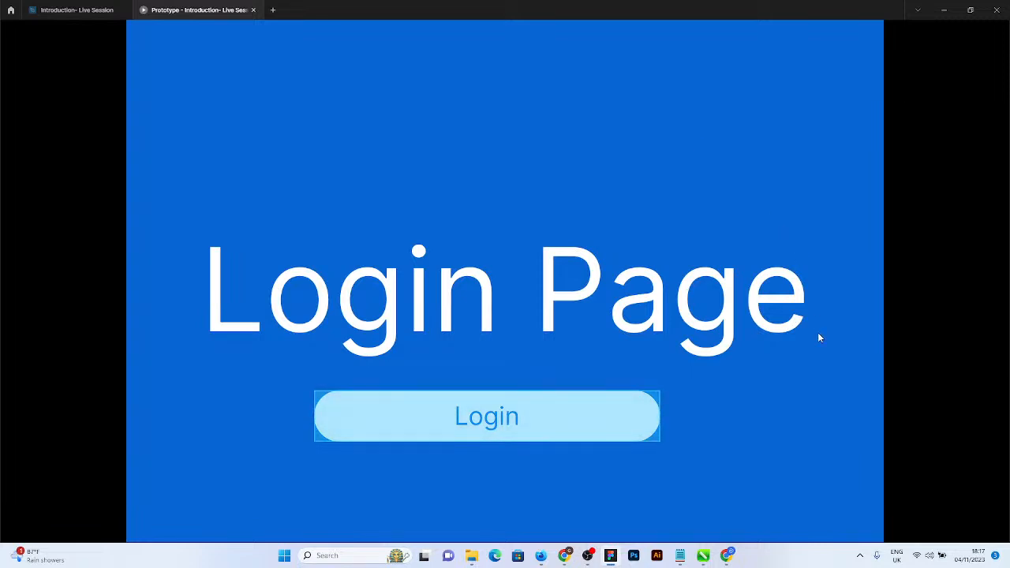
pyautogui.click(724, 137)
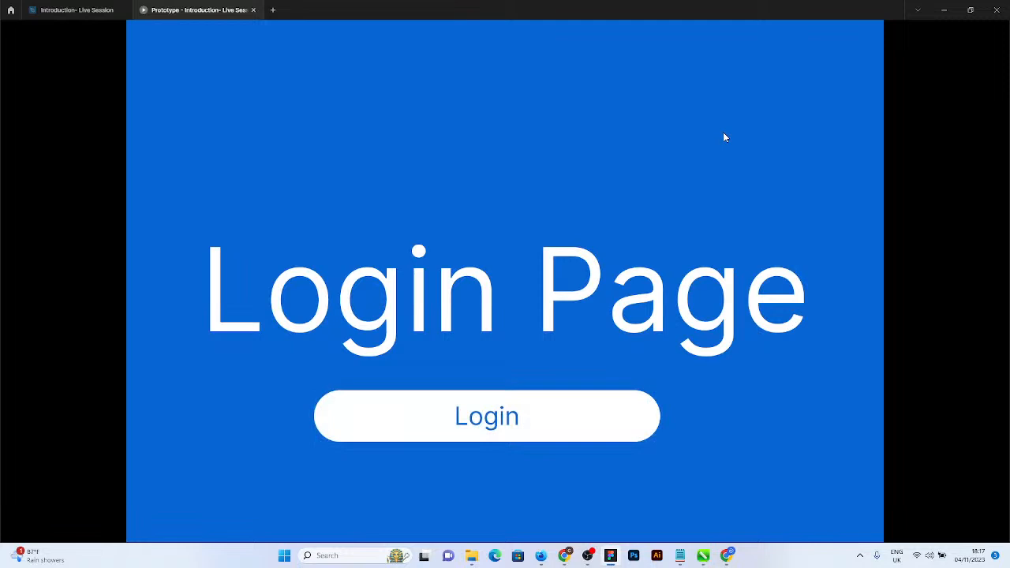
pyautogui.click(724, 137)
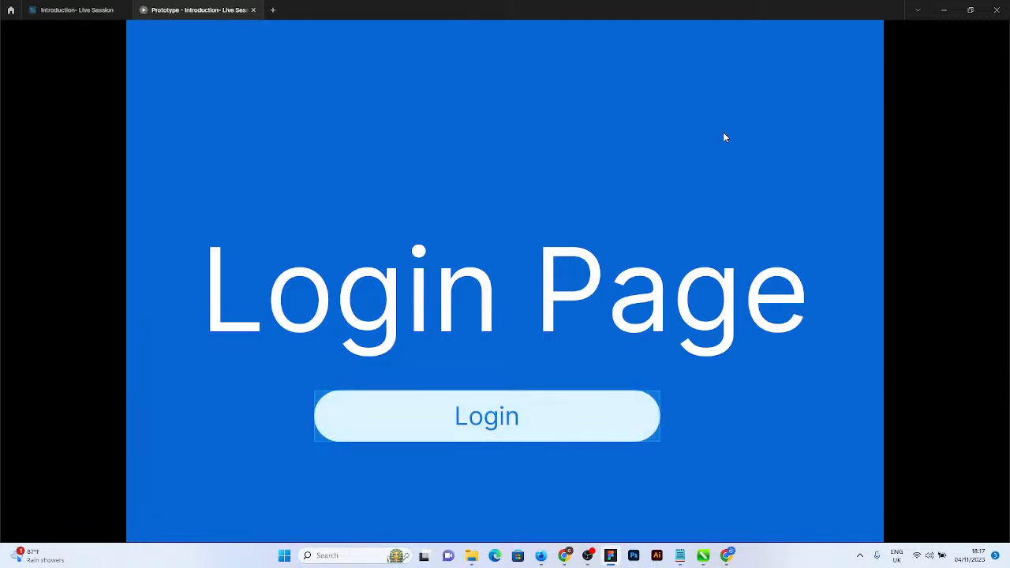
pyautogui.click(724, 137)
pyautogui.click(724, 137)
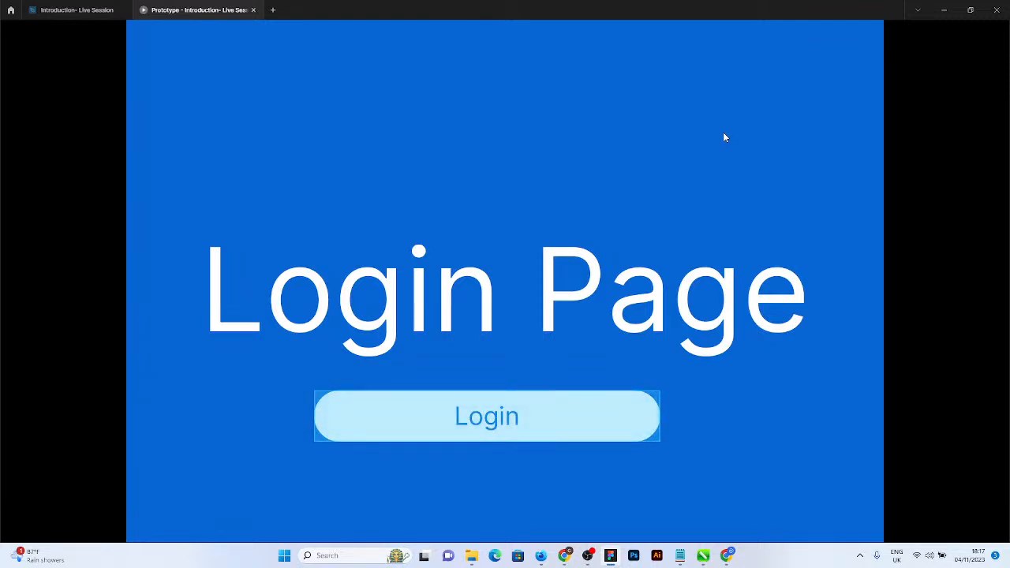
pyautogui.click(724, 137)
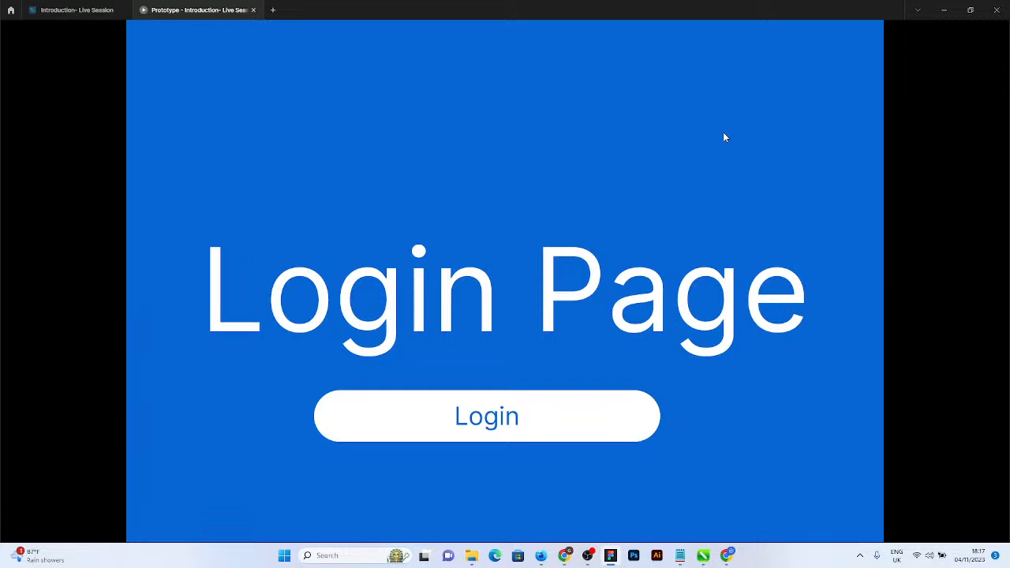
pyautogui.click(724, 135)
pyautogui.click(483, 424)
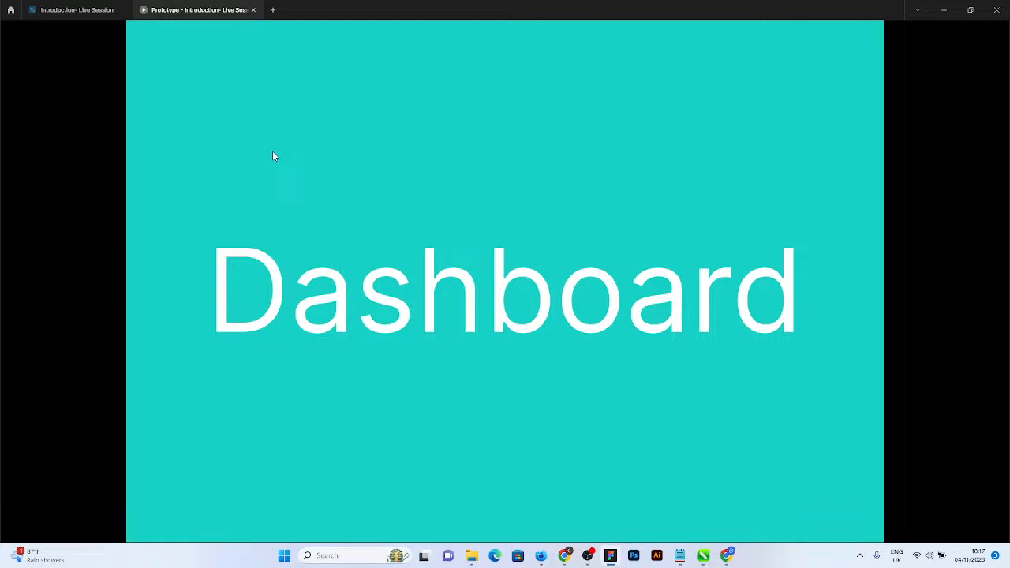
# Return to the Introduction- Live Session design file and show the design properties of Screen 1.
pyautogui.click(86, 8)
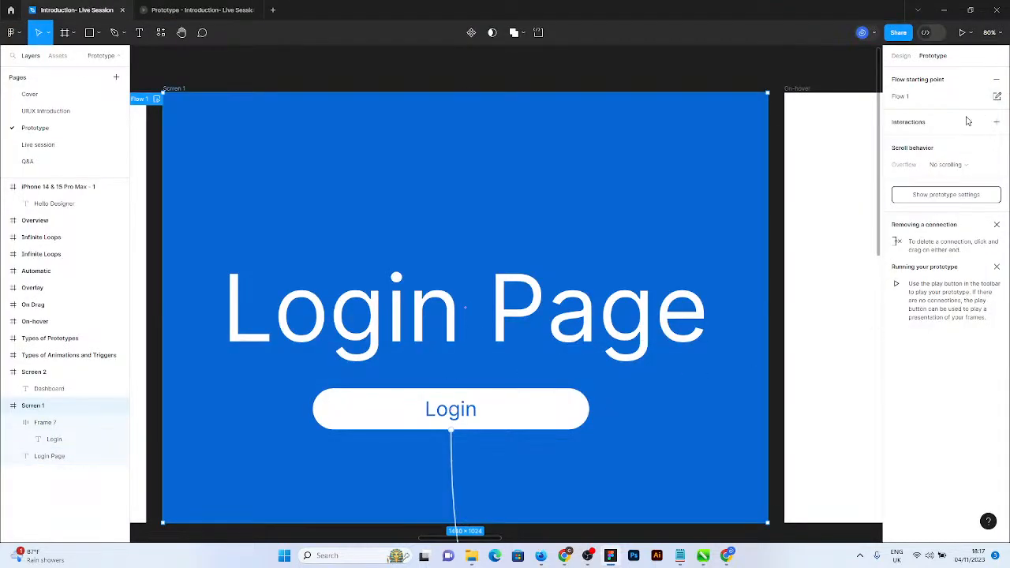
pyautogui.click(901, 57)
pyautogui.scroll(-3, 745, 450)
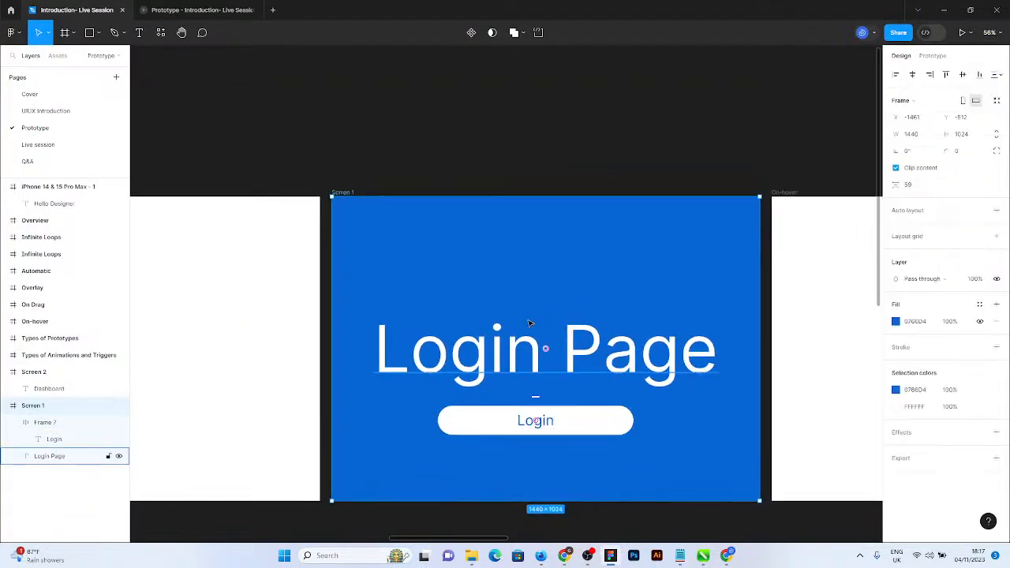
pyautogui.scroll(5, 529, 326)
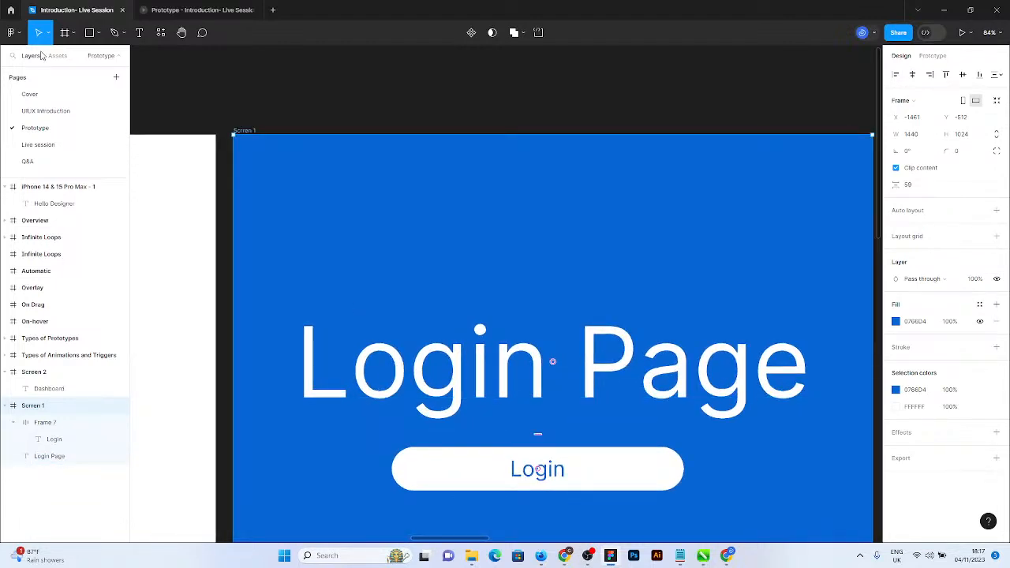
pyautogui.click(57, 55)
pyautogui.write('chev')
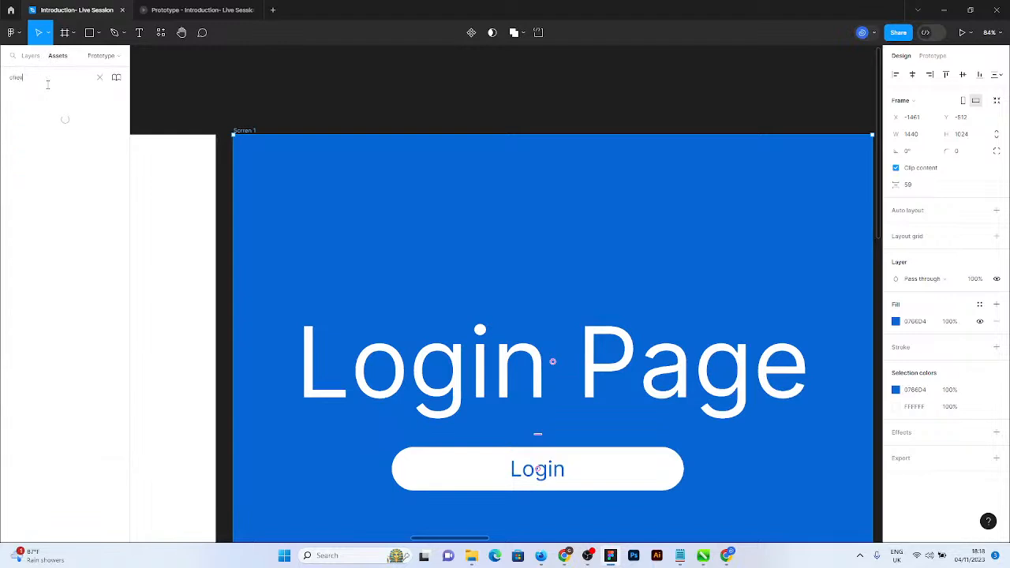
pyautogui.press('BackSpace')
pyautogui.press('BackSpace')
pyautogui.press('BackSpace')
pyautogui.press('BackSpace')
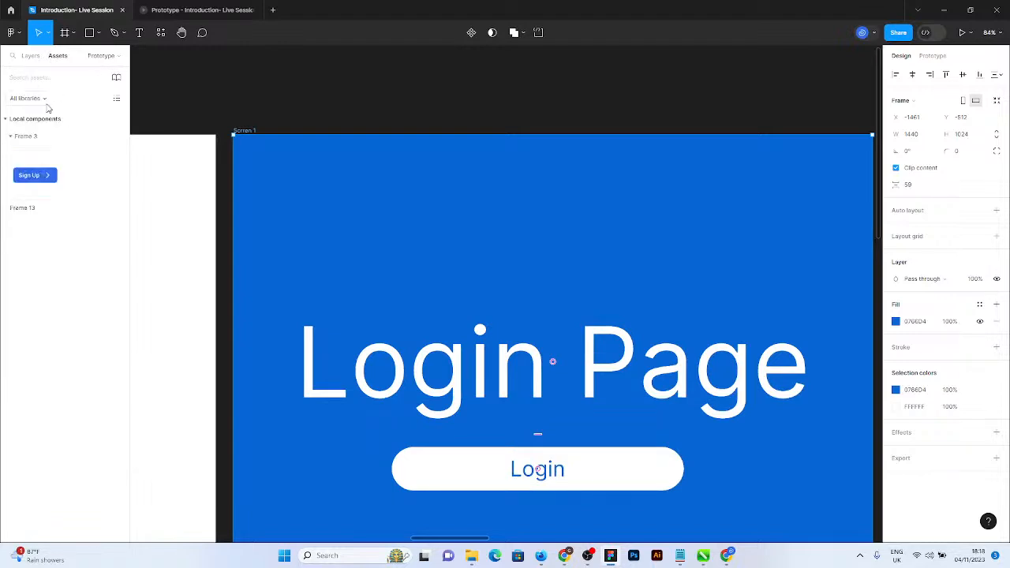
# Draw a triangle of about 138 × 138 above the Login Page heading and rotate it 90° to point left.
pyautogui.click(97, 33)
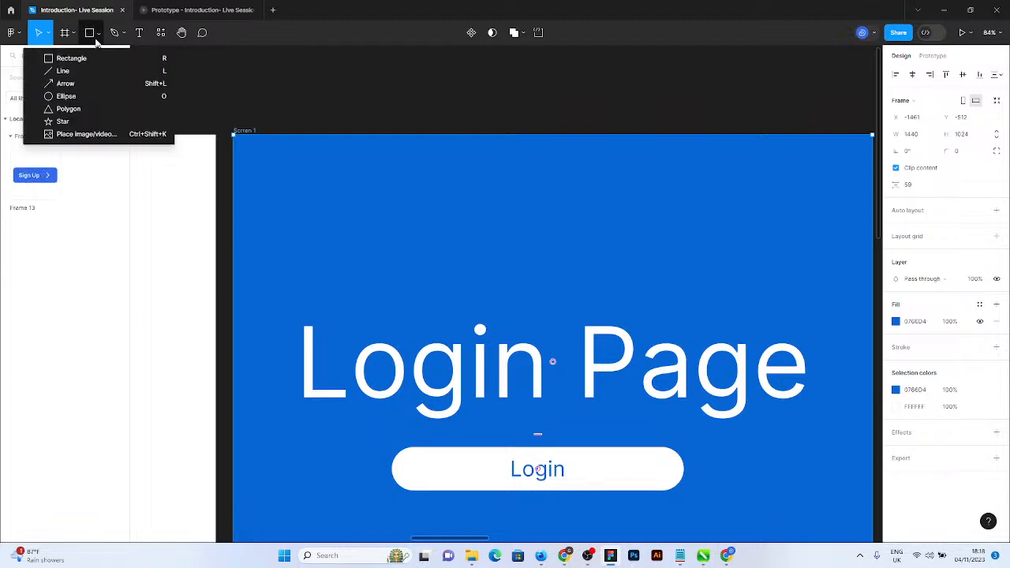
pyautogui.click(48, 107)
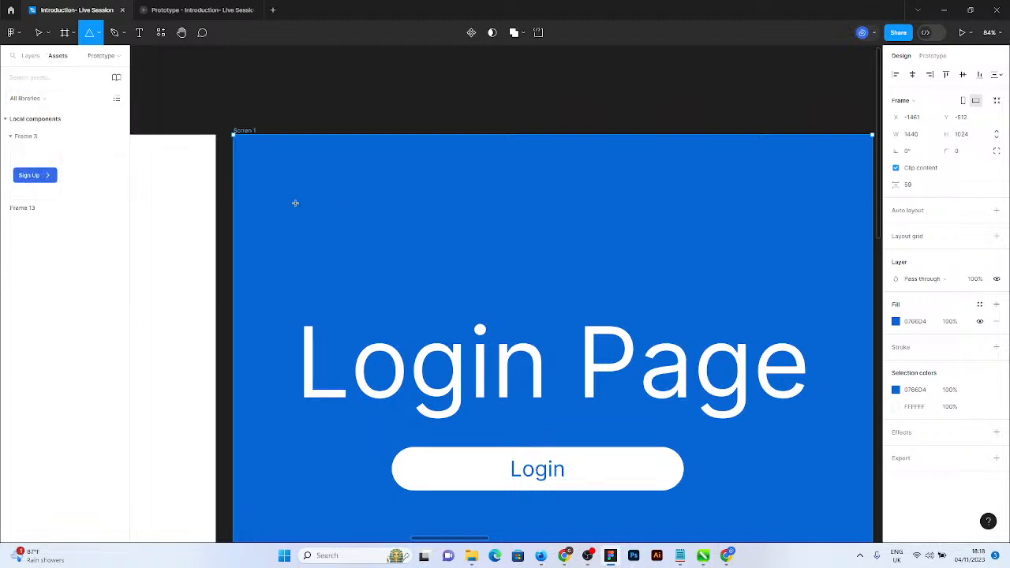
pyautogui.moveTo(293, 185); pyautogui.dragTo(354, 247)
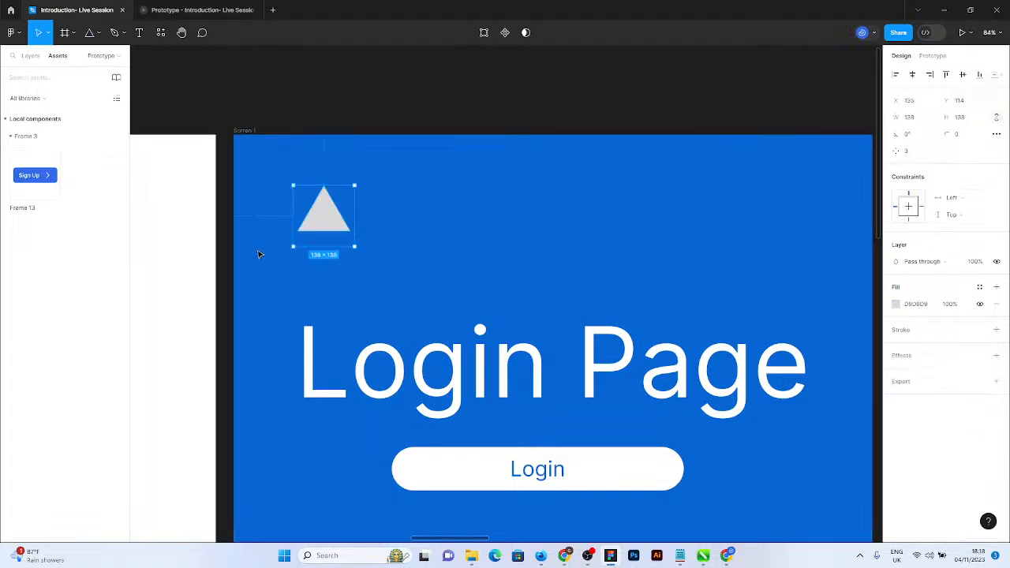
pyautogui.moveTo(291, 248); pyautogui.dragTo(365, 254)
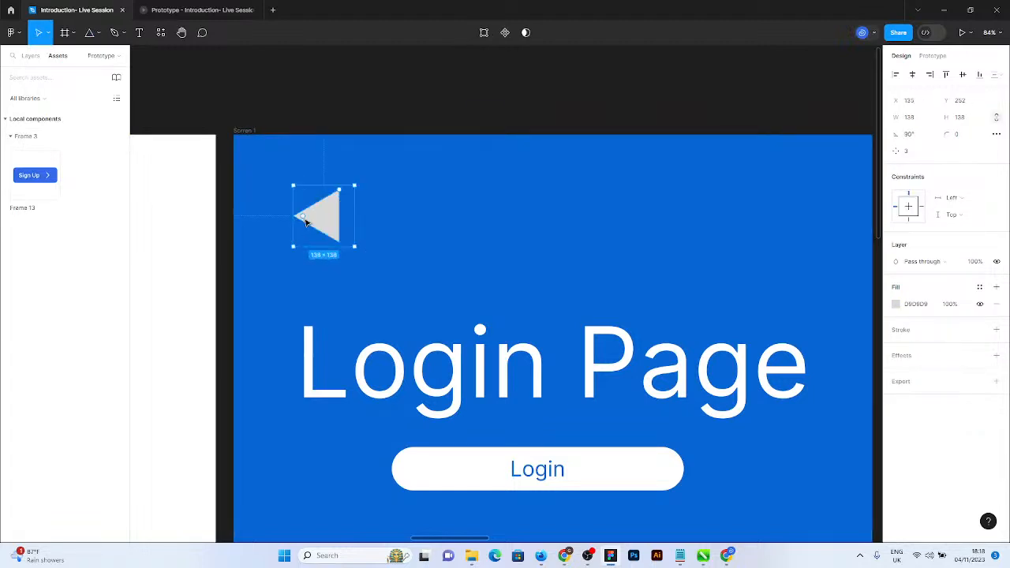
# Resize the triangle to 100 × 100 and round its corners to a radius of 12.
pyautogui.moveTo(303, 220); pyautogui.dragTo(329, 229)
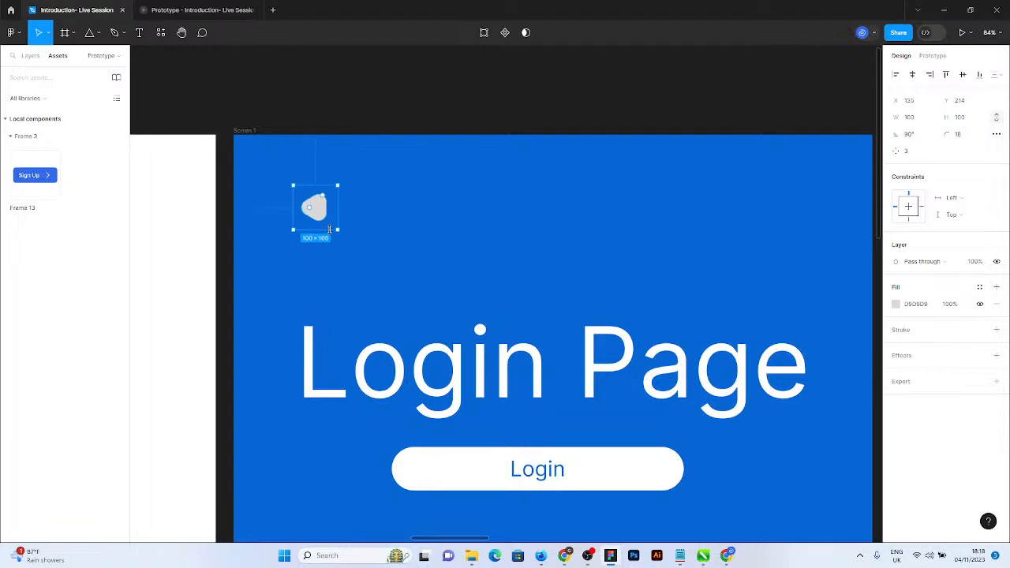
pyautogui.scroll(5, 313, 207)
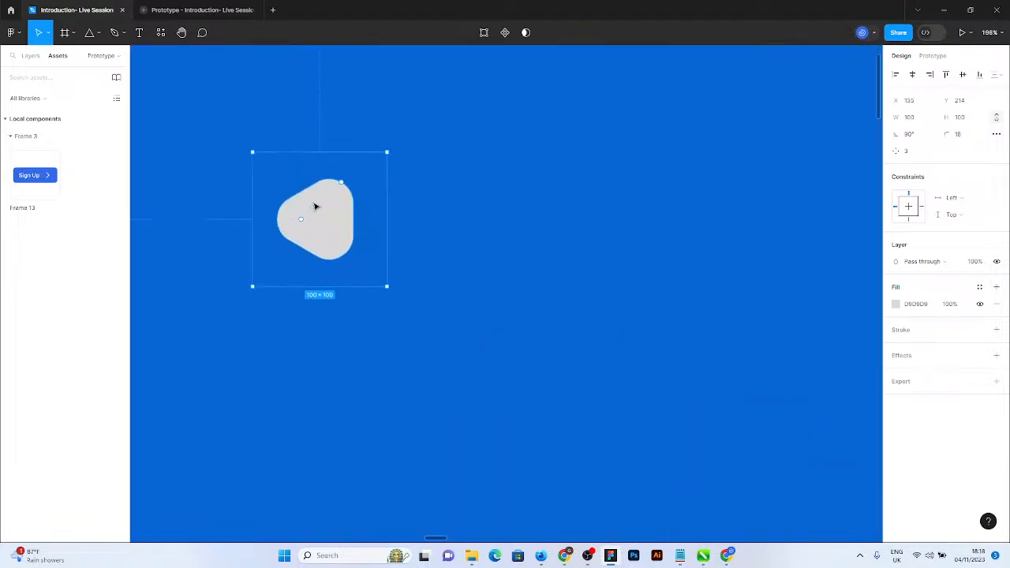
pyautogui.moveTo(298, 231); pyautogui.dragTo(275, 228)
pyautogui.scroll(-2, 285, 162)
pyautogui.scroll(-6, 285, 161)
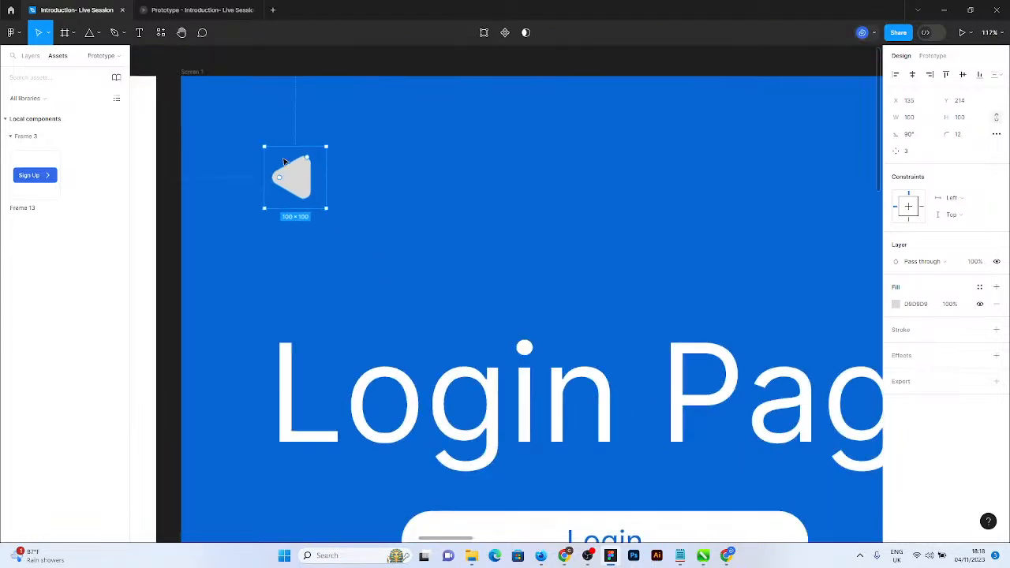
# Move the back-arrow triangle from Screen 1 into the Screen 2 Dashboard frame above its heading, at about X 152, Y 244.
pyautogui.click(434, 333)
pyautogui.scroll(-3, 434, 333)
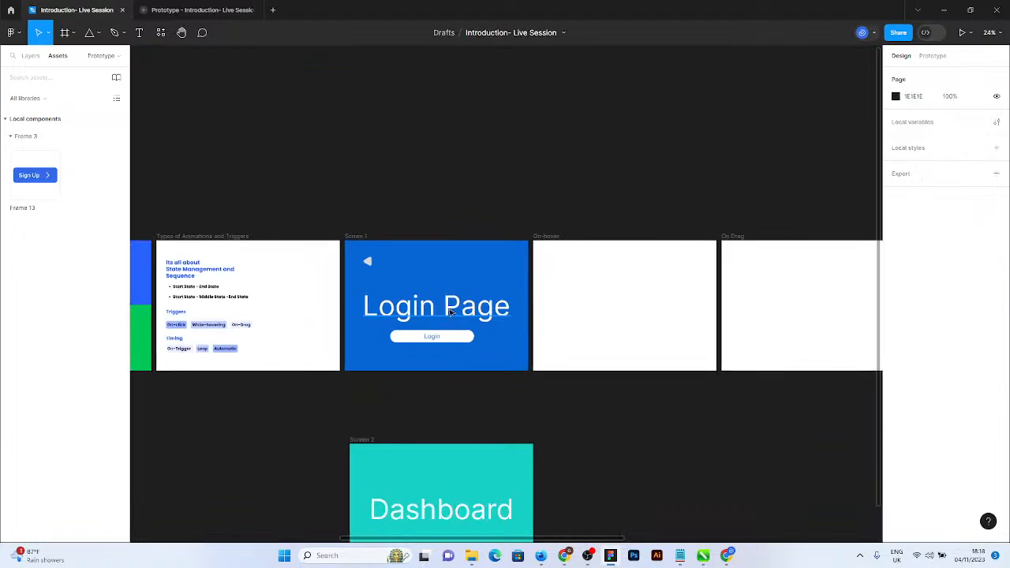
pyautogui.scroll(-3, 462, 408)
pyautogui.scroll(3, 384, 325)
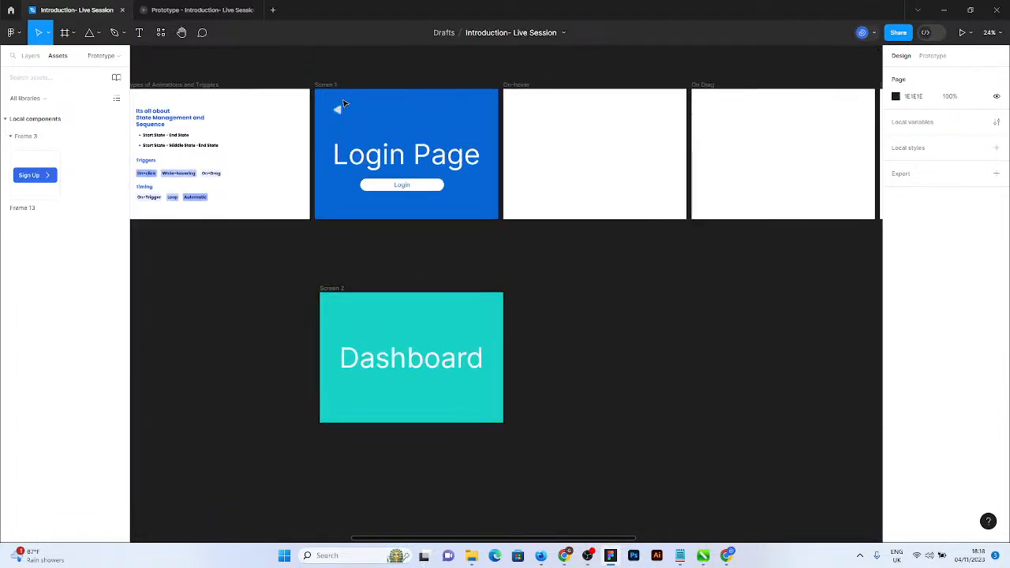
pyautogui.click(338, 110)
pyautogui.moveTo(338, 110); pyautogui.dragTo(349, 321)
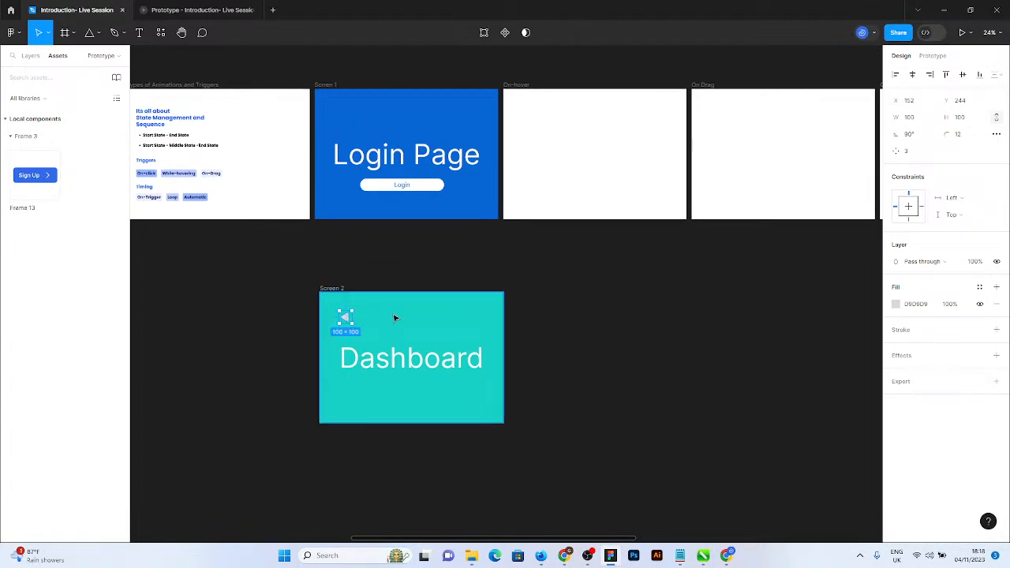
# Link the back arrow on Screen 2 to Screen 1 with an on-click Navigate to interaction, Move in upward, Ease out, 300ms.
pyautogui.scroll(3, 480, 365)
pyautogui.scroll(2, 525, 449)
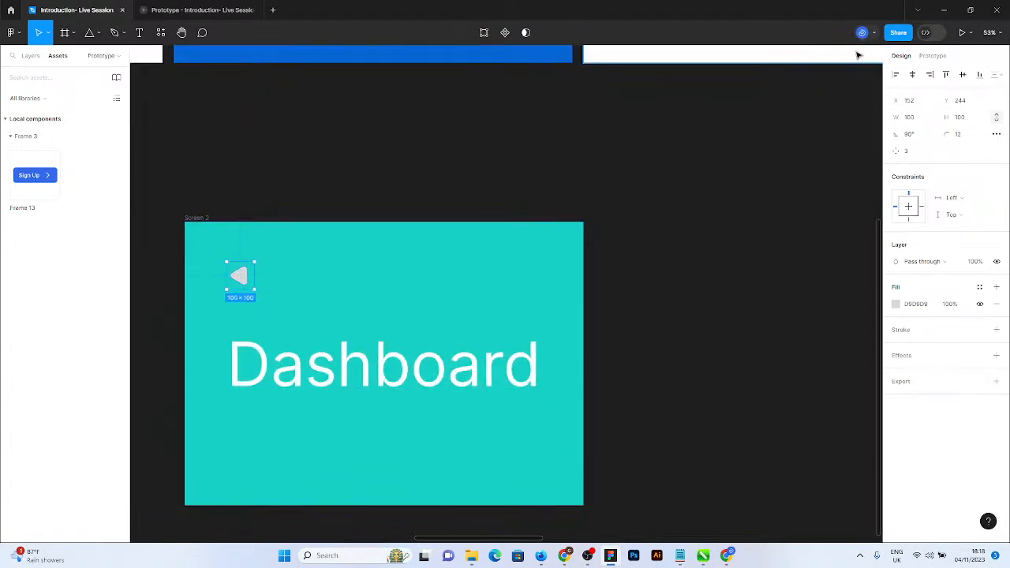
pyautogui.click(929, 56)
pyautogui.scroll(-1, 575, 347)
pyautogui.scroll(-5, 304, 303)
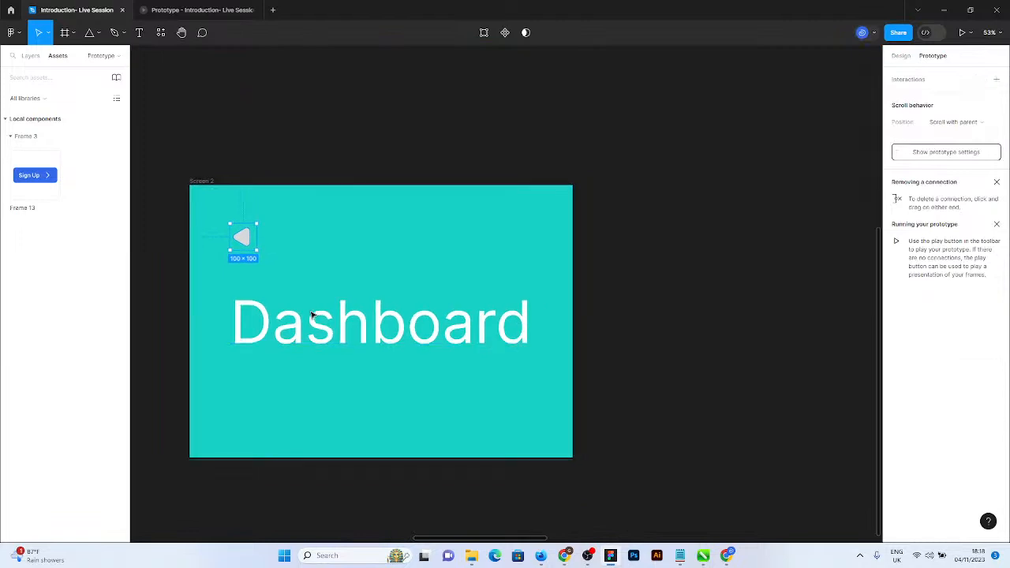
pyautogui.scroll(3, 265, 200)
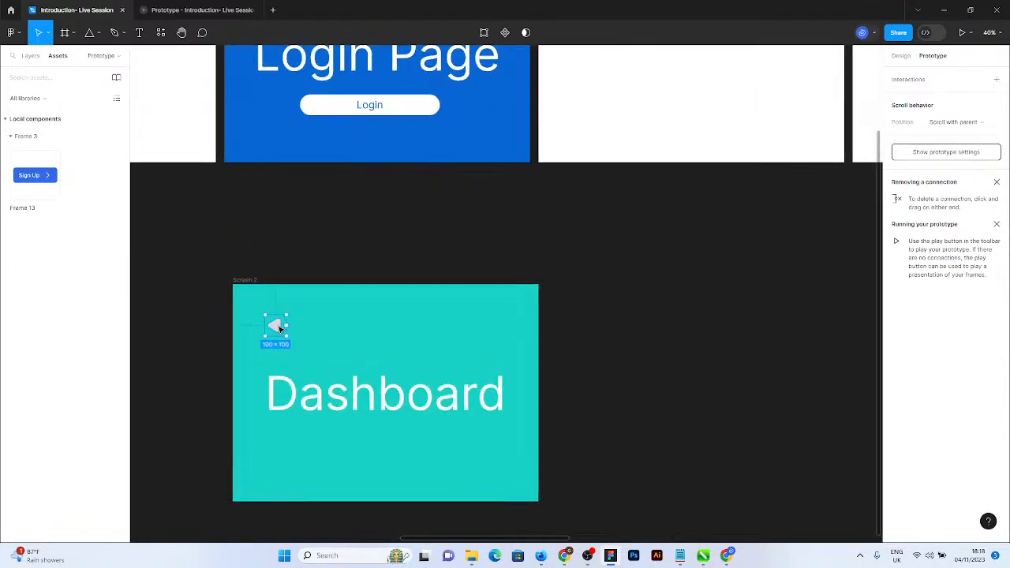
pyautogui.moveTo(286, 325); pyautogui.dragTo(406, 145)
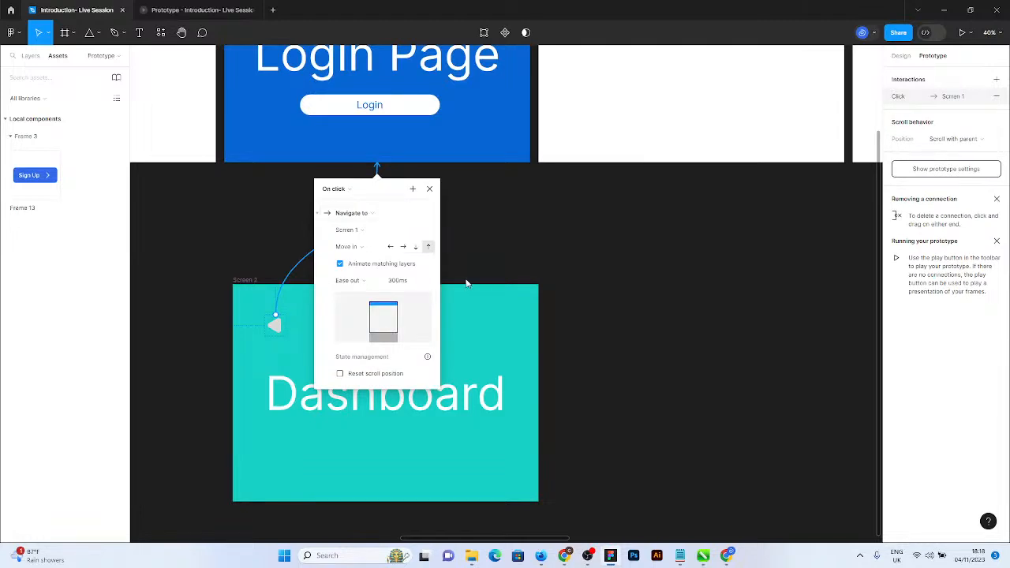
pyautogui.click(528, 257)
# Test the Login button and back arrow in the prototype preview by switching repeatedly between Login Page and Dashboard, and close the preview.
pyautogui.click(137, 12)
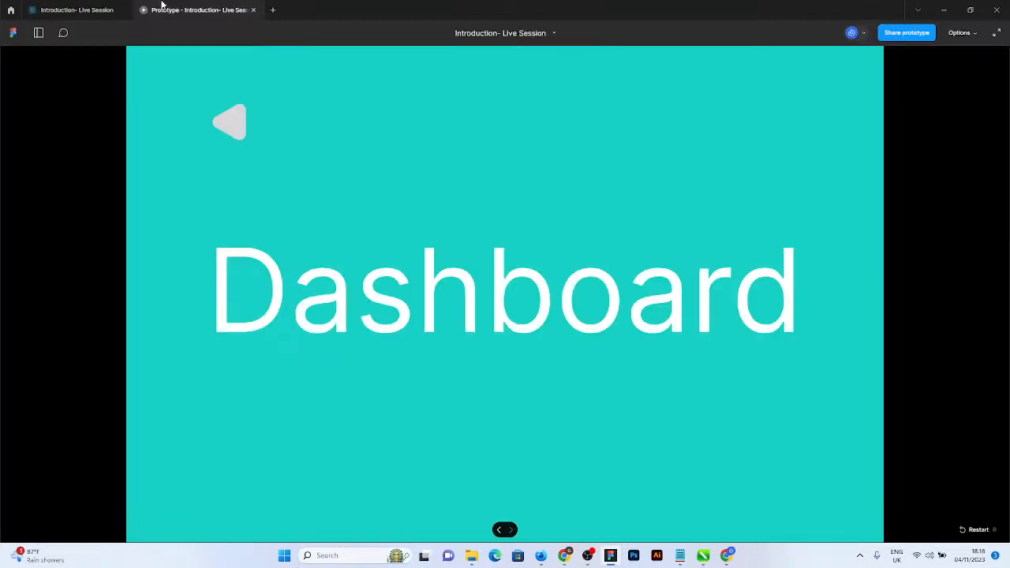
pyautogui.click(239, 132)
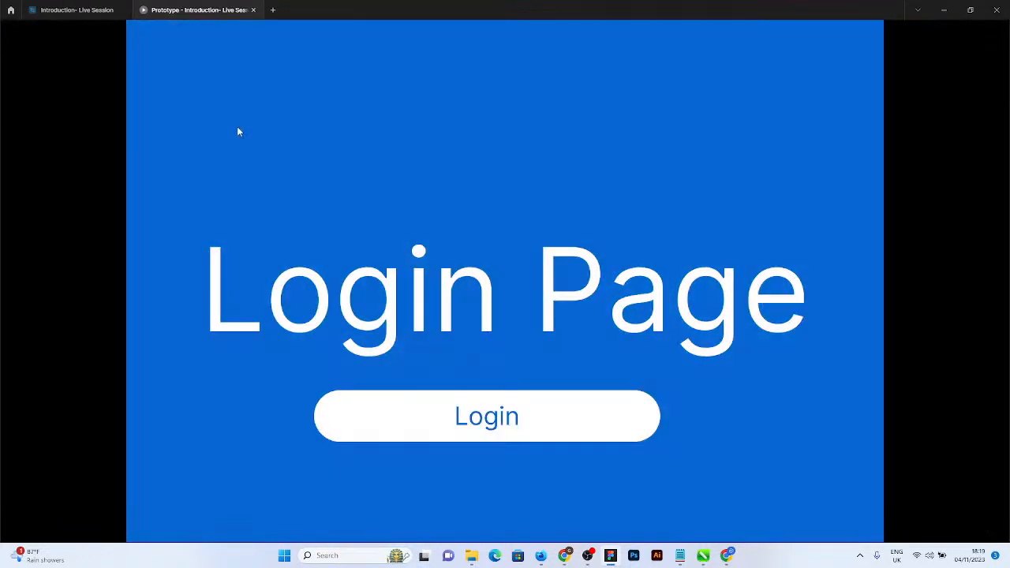
pyautogui.click(539, 432)
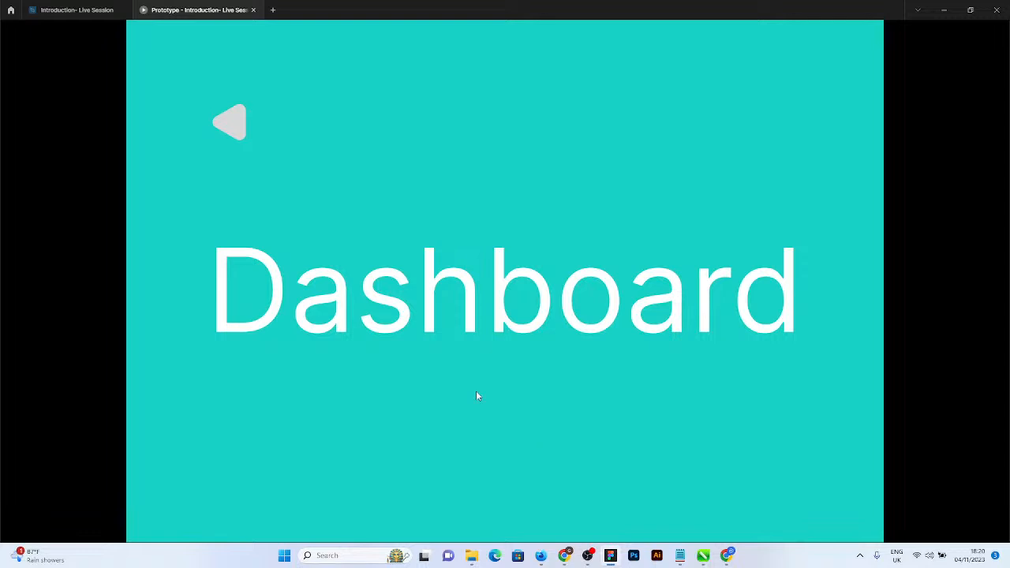
pyautogui.click(224, 125)
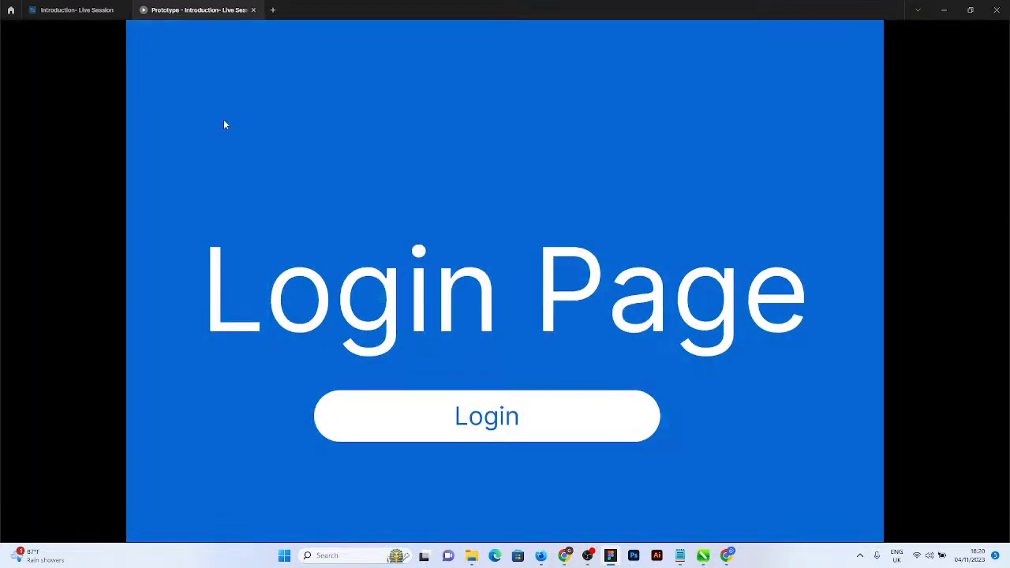
pyautogui.click(525, 424)
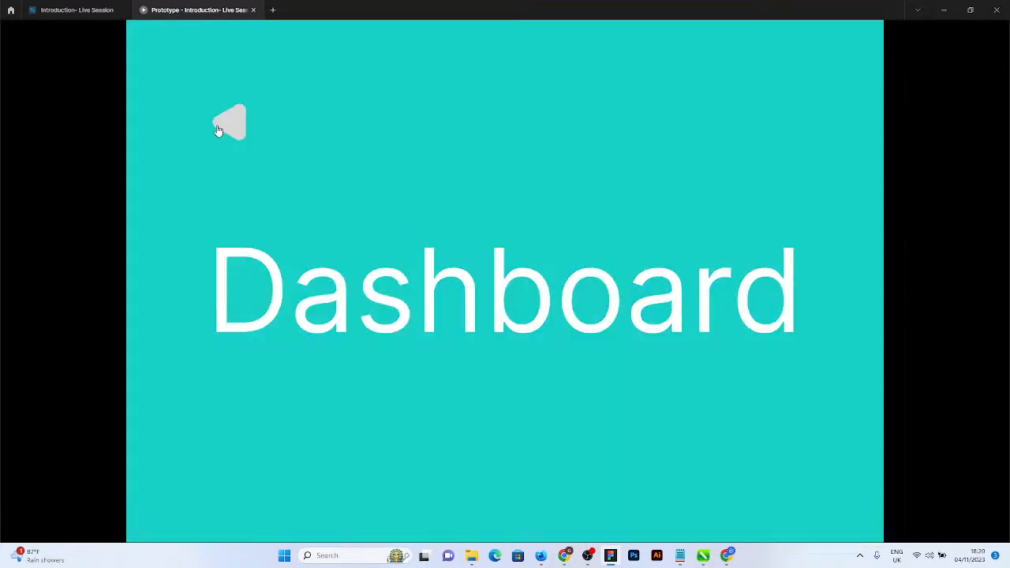
pyautogui.click(224, 125)
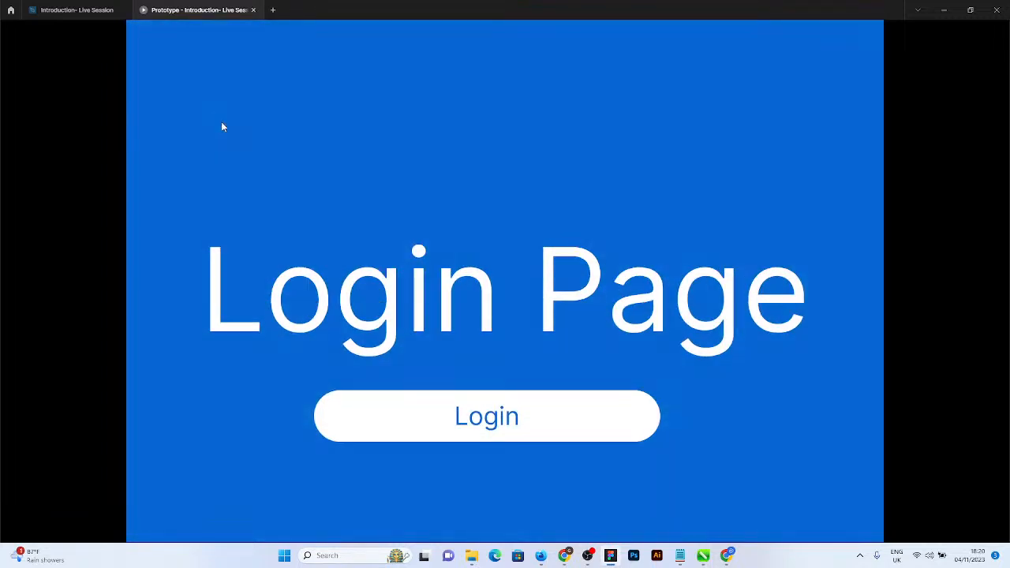
pyautogui.click(501, 433)
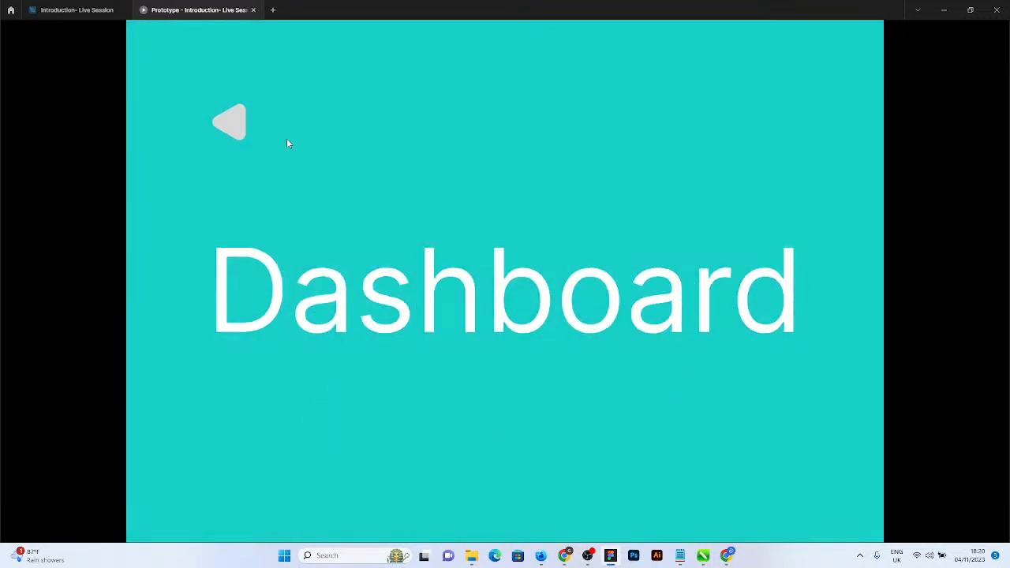
pyautogui.click(240, 129)
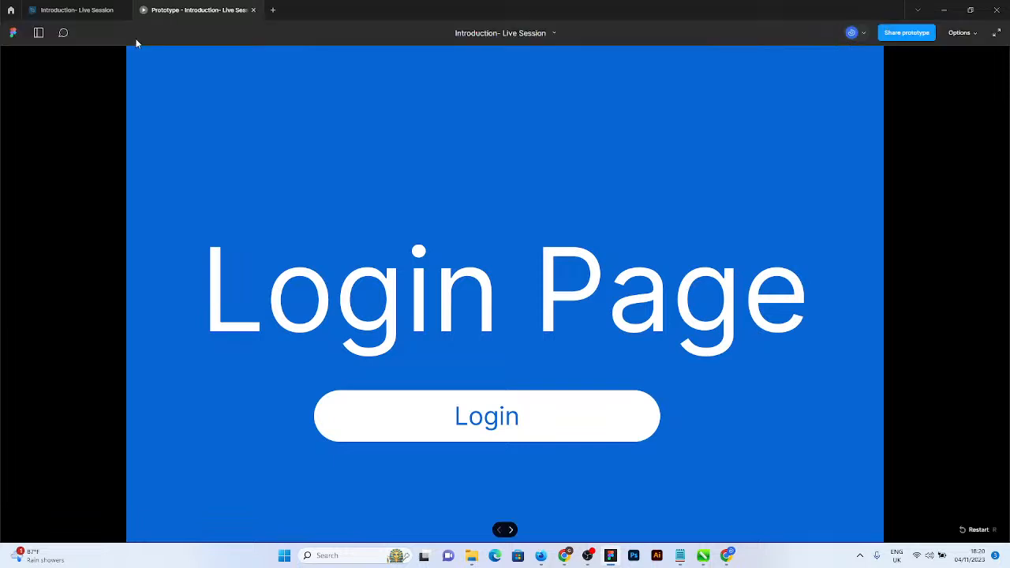
pyautogui.click(254, 10)
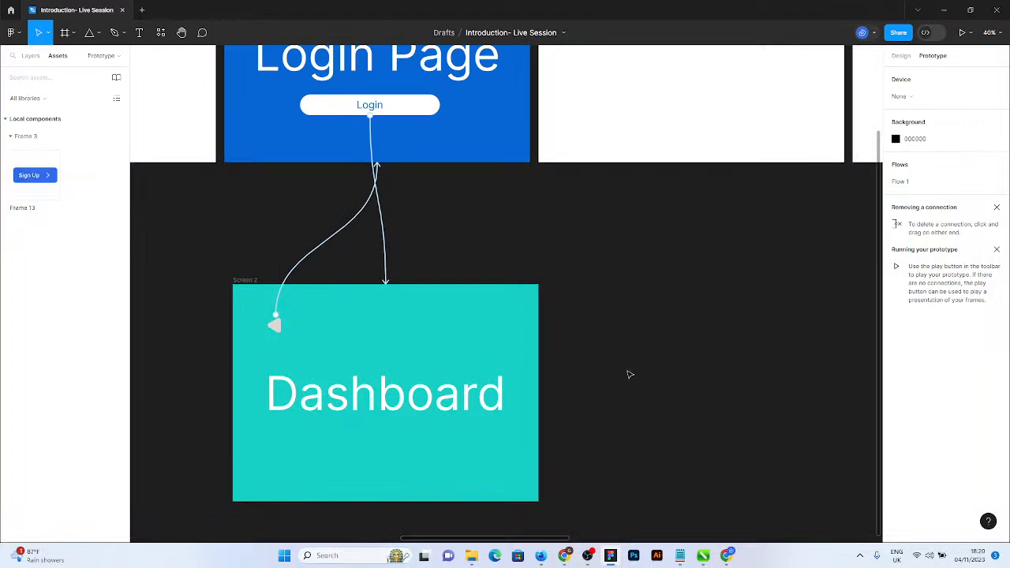
# Copy the Login button from Screen 1 into the empty On-hover frame.
pyautogui.keyDown('ctrl'); pyautogui.scroll(-3, 349, 315); pyautogui.keyUp('ctrl')
pyautogui.keyDown('ctrl'); pyautogui.scroll(-2, 343, 320); pyautogui.keyUp('ctrl')
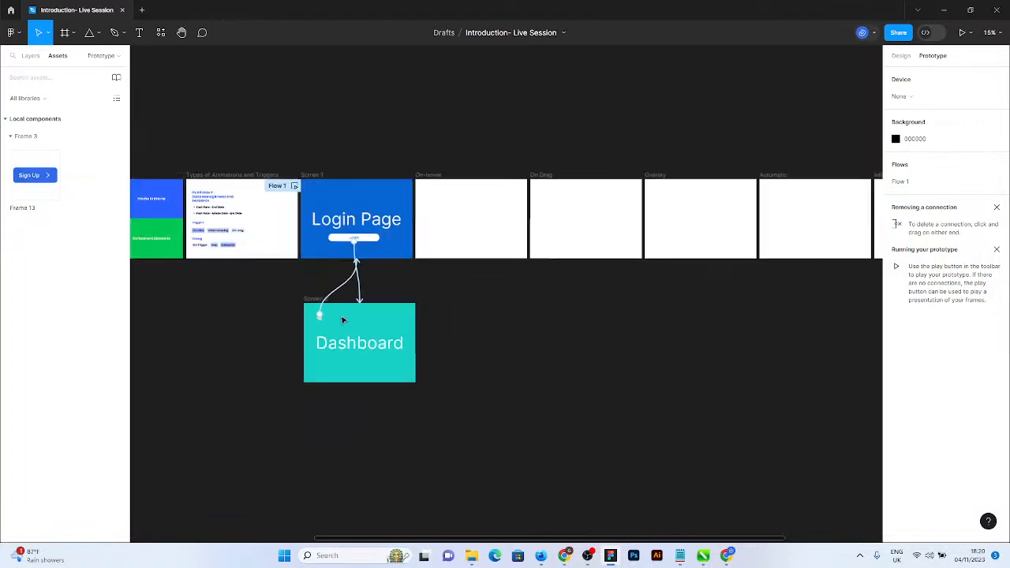
pyautogui.keyDown('ctrl'); pyautogui.scroll(3, 403, 240); pyautogui.keyUp('ctrl')
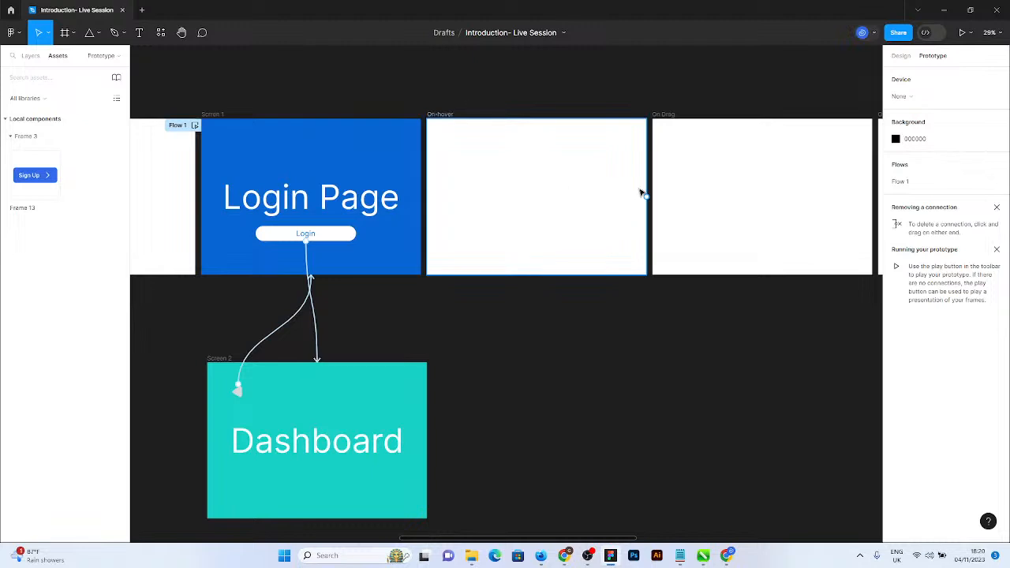
pyautogui.scroll(5, 641, 193)
pyautogui.scroll(1, 523, 84)
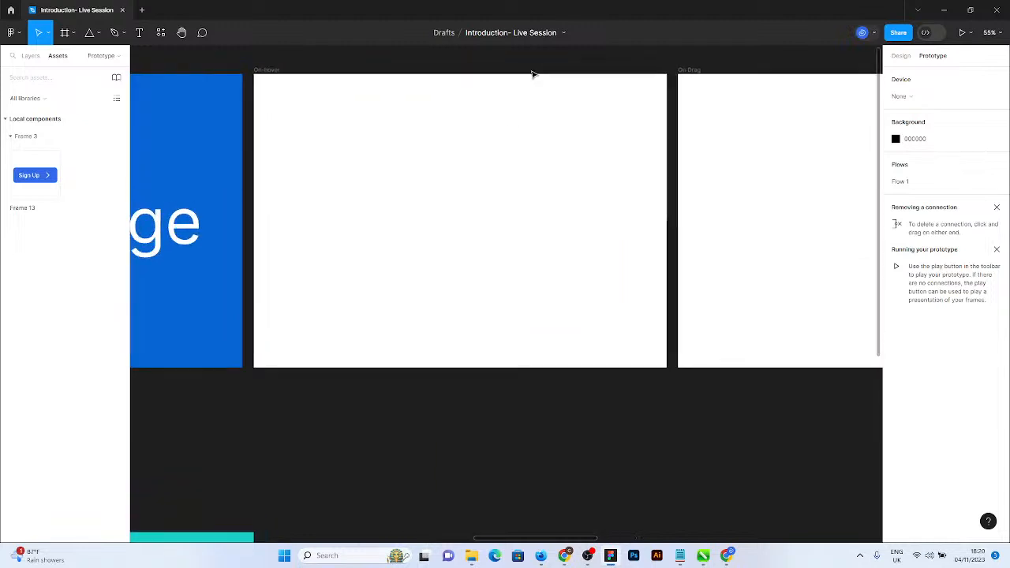
pyautogui.click(905, 56)
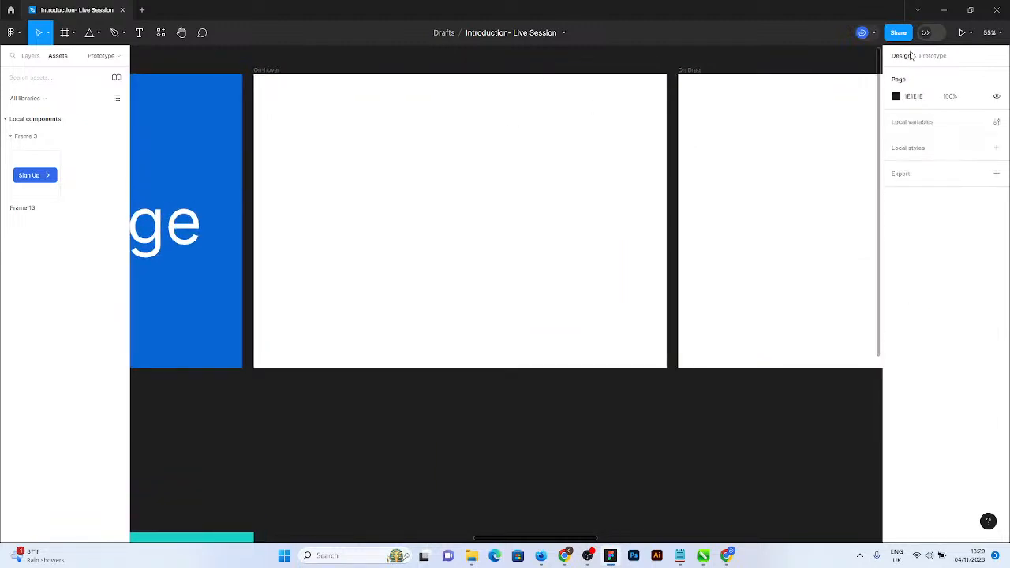
pyautogui.scroll(-3, 630, 282)
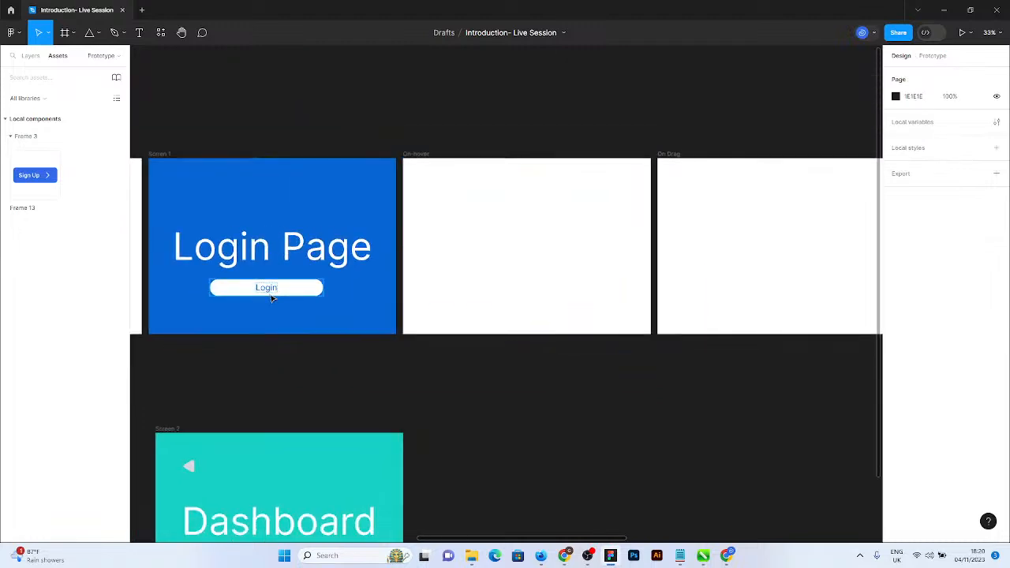
pyautogui.click(272, 297)
pyautogui.hotkey('ctrl', 'c')
pyautogui.click(464, 275)
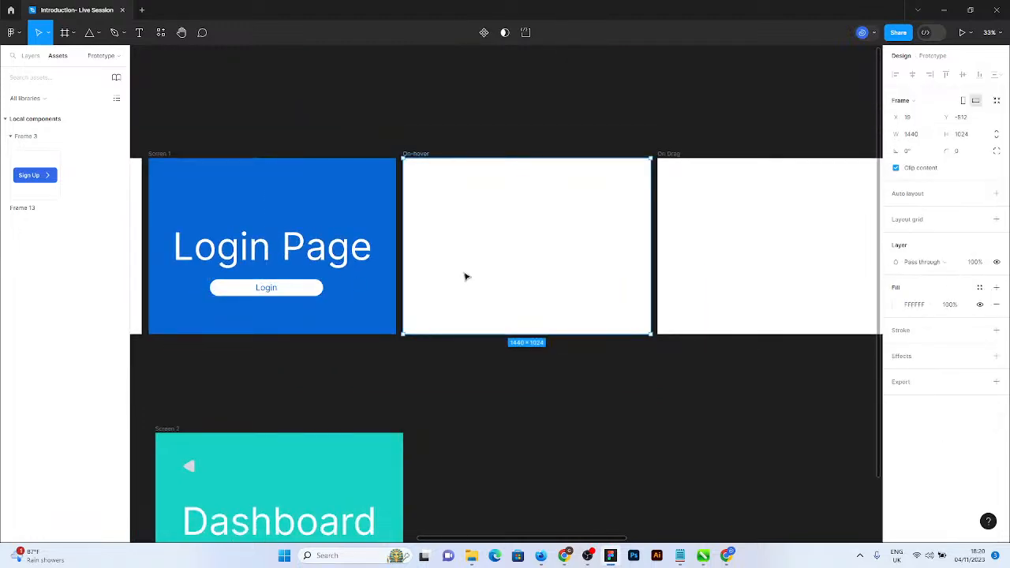
pyautogui.hotkey('ctrl', 'v')
# Change the fill of the Login button in the On-hover frame to the document blue 336AEA.
pyautogui.scroll(3, 579, 291)
pyautogui.scroll(-1, 363, 326)
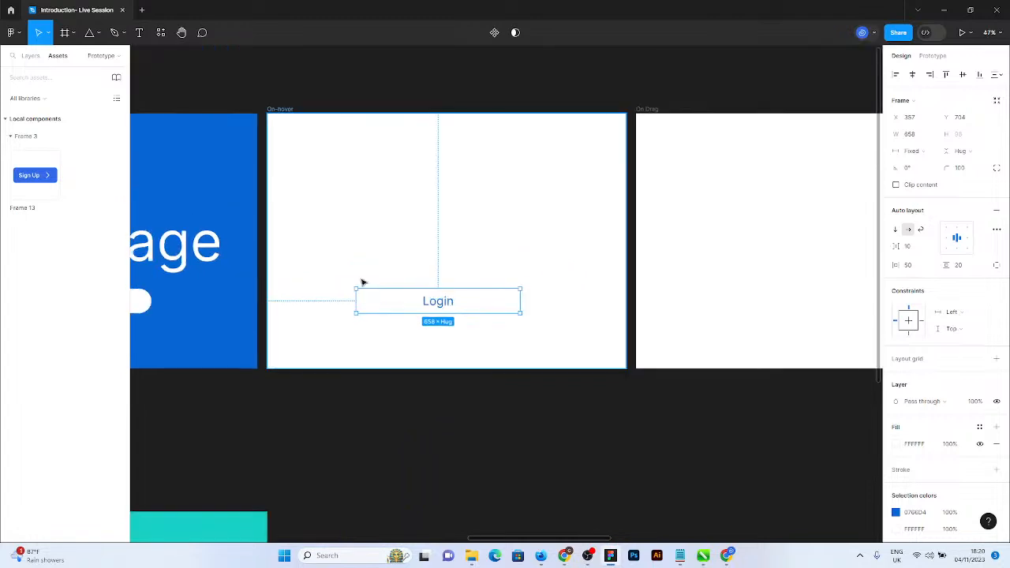
pyautogui.scroll(1, 394, 220)
pyautogui.scroll(2, 410, 223)
pyautogui.scroll(-1, 519, 308)
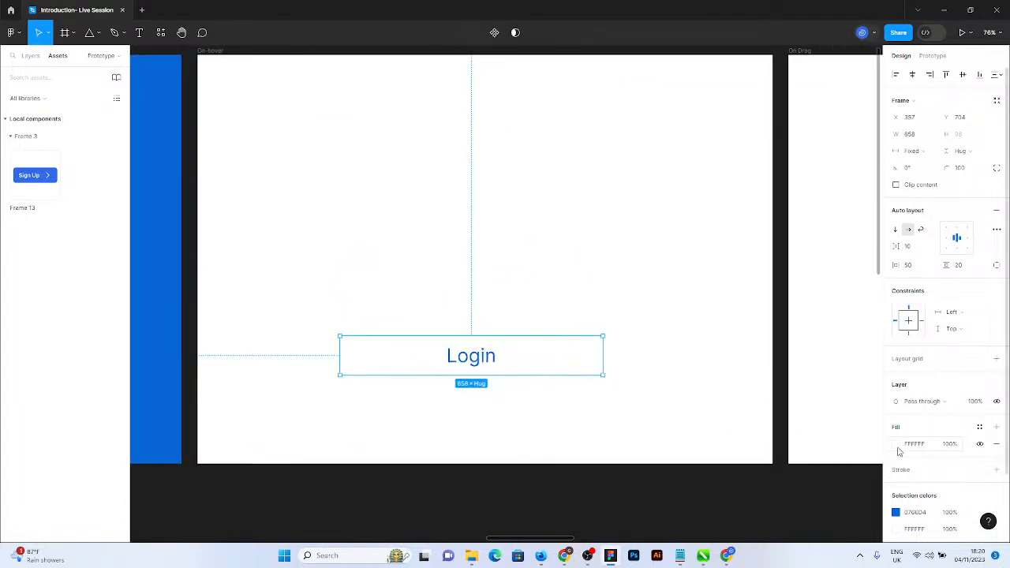
pyautogui.click(979, 428)
pyautogui.click(979, 427)
pyautogui.click(896, 446)
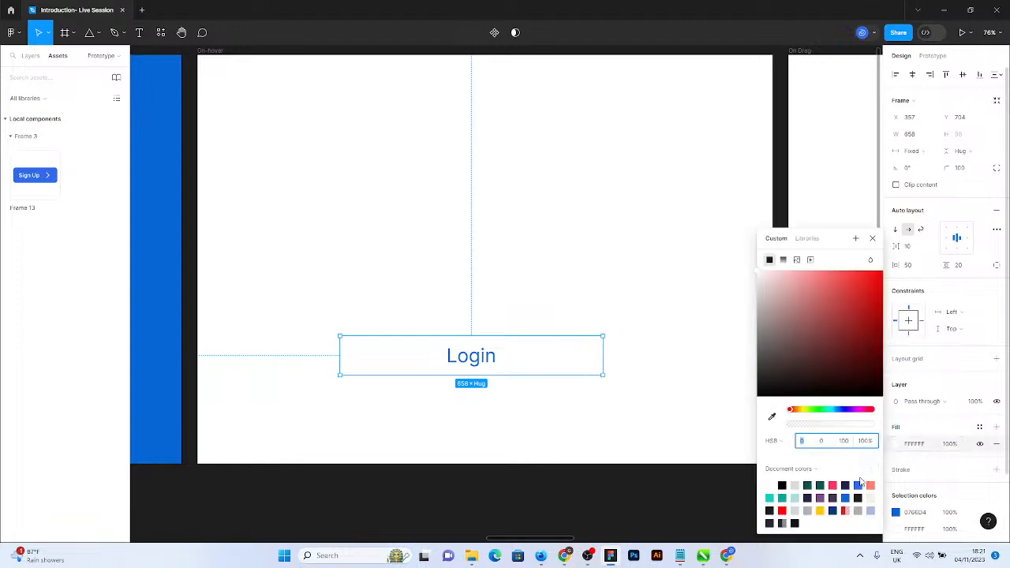
pyautogui.click(858, 484)
# Change the On-hover button's Login text colour to white, FFFFFF.
pyautogui.doubleClick(487, 368)
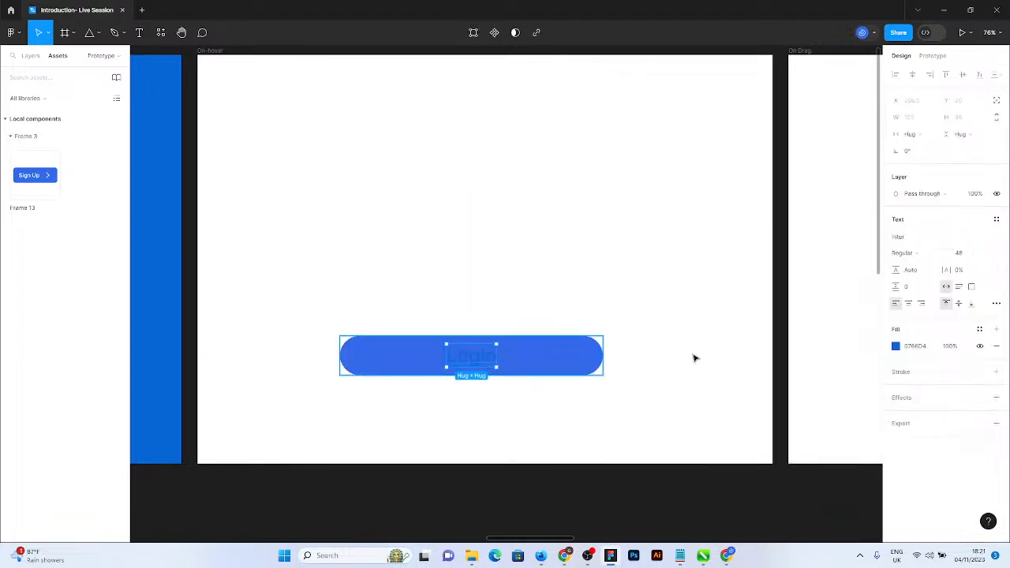
pyautogui.click(896, 346)
pyautogui.click(428, 283)
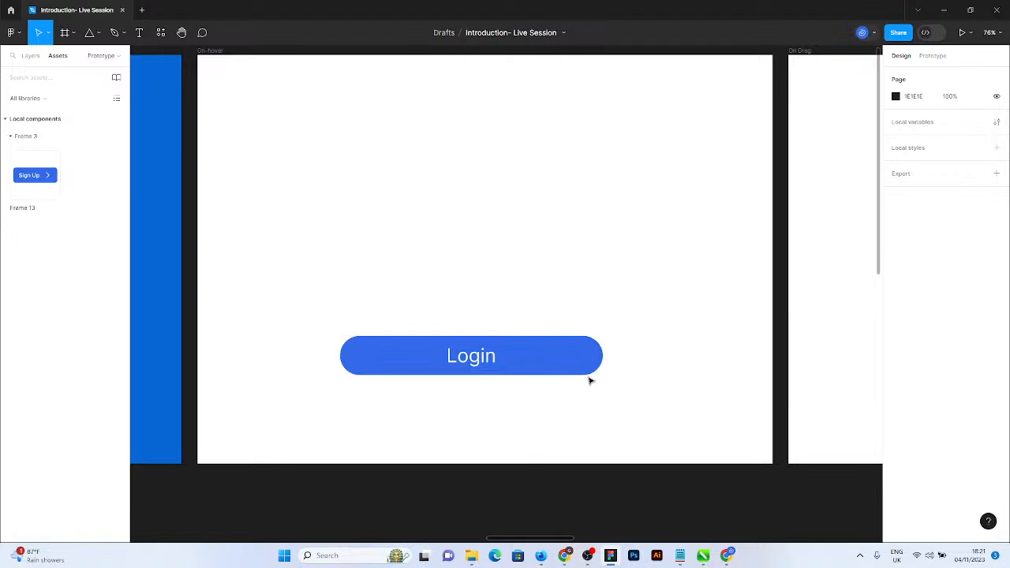
# Duplicate the blue Login button within the On-hover frame, one above the other, and replace the lower button's label with "+".
pyautogui.click(553, 369)
pyautogui.hotkey('ctrl', 'd')
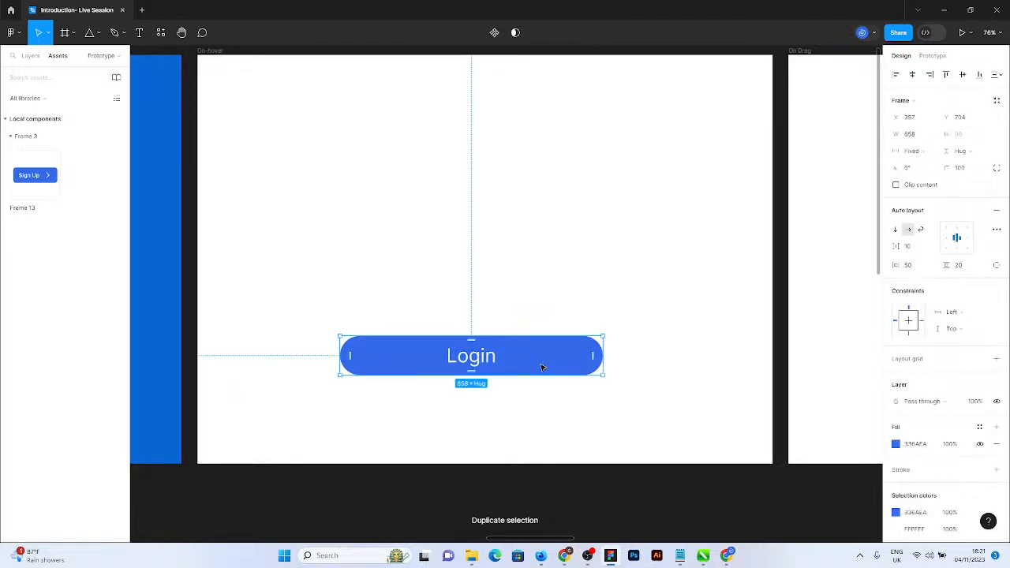
pyautogui.doubleClick(482, 356)
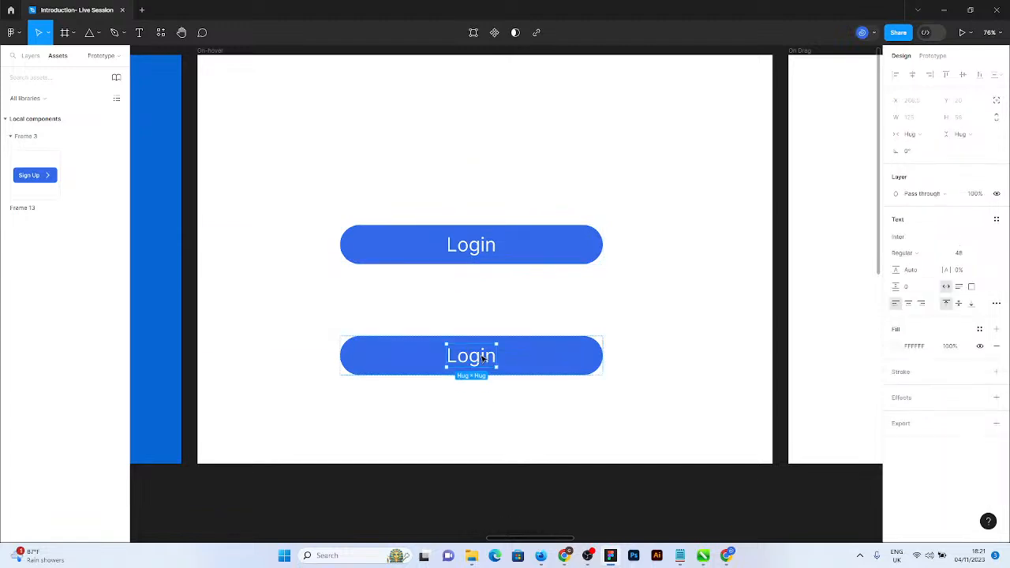
pyautogui.doubleClick(483, 357)
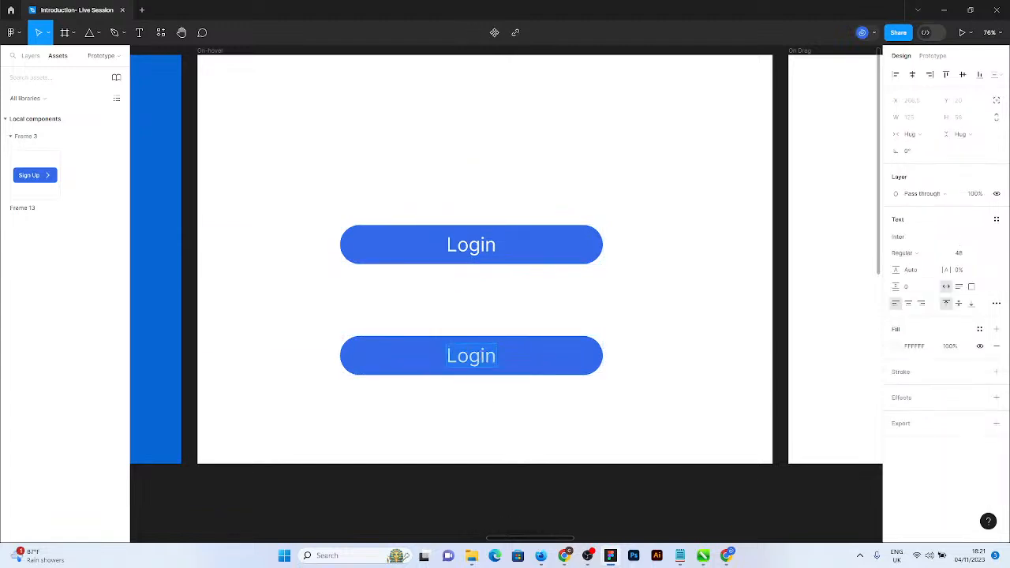
pyautogui.write('+')
pyautogui.press('Escape')
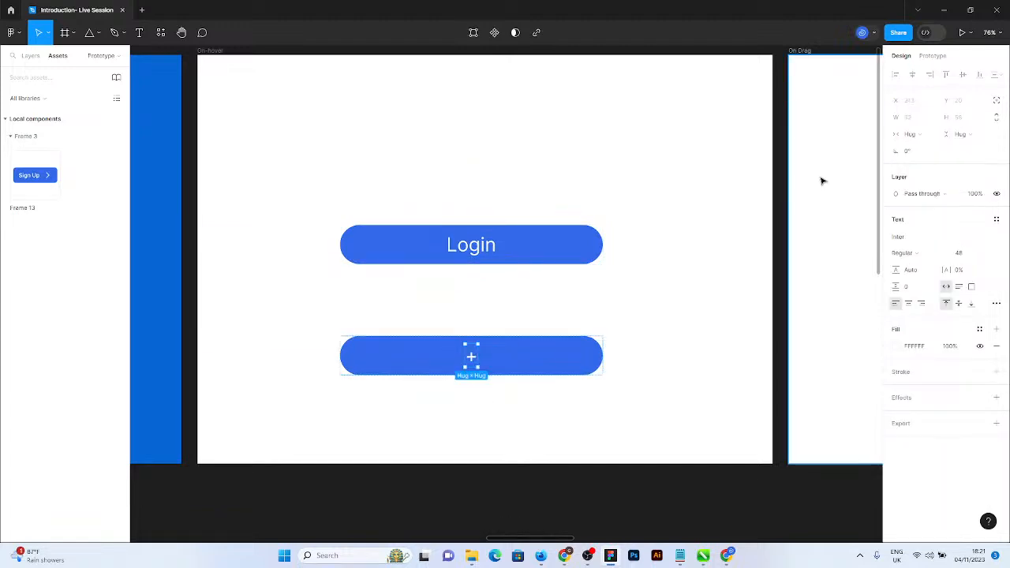
# Set the plus sign's text box to 48 × 48 and constrain its proportions.
pyautogui.click(911, 118)
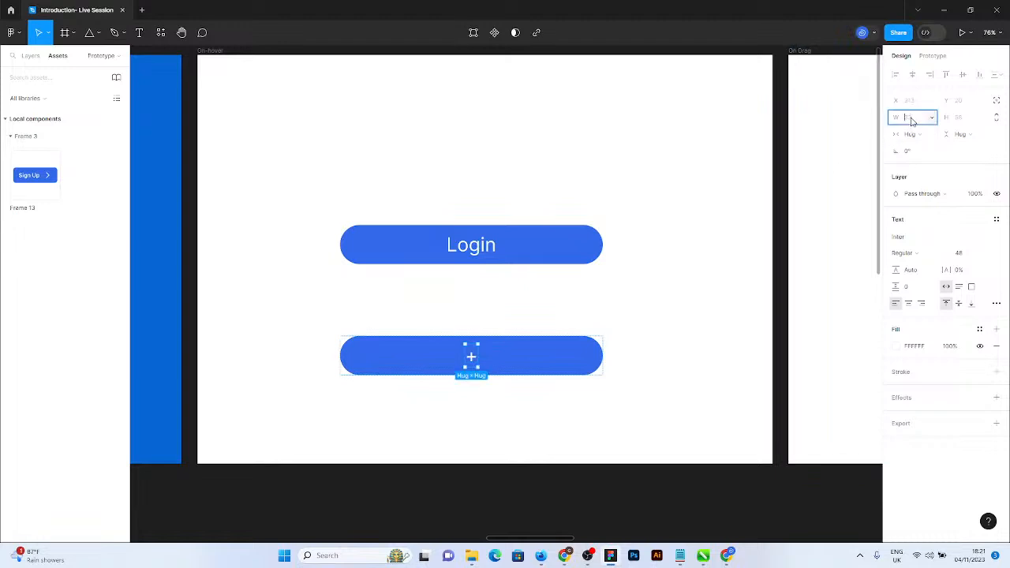
pyautogui.write('48')
pyautogui.press('Tab')
pyautogui.write('14')
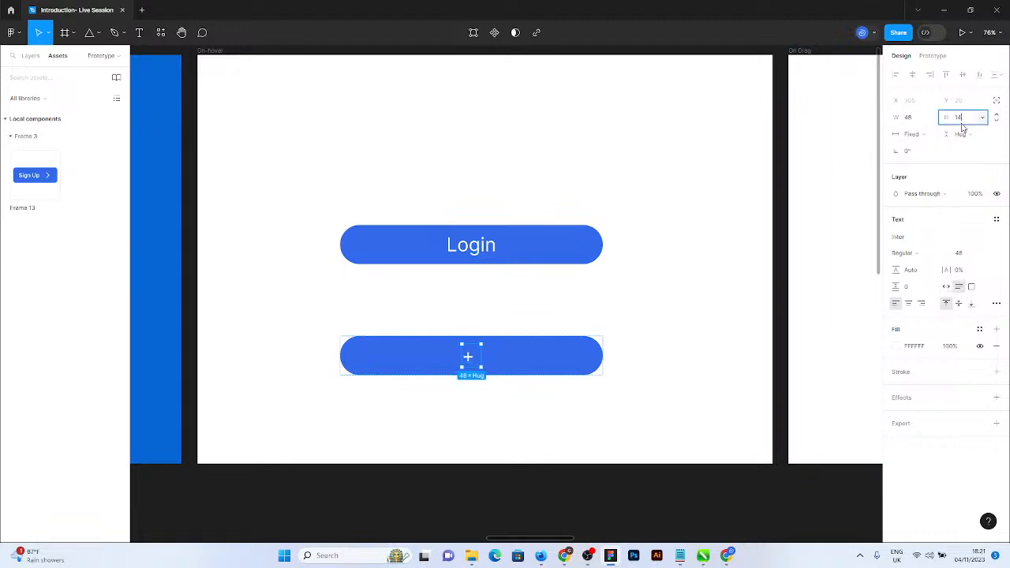
pyautogui.press('Escape')
pyautogui.write('48')
pyautogui.press('Return')
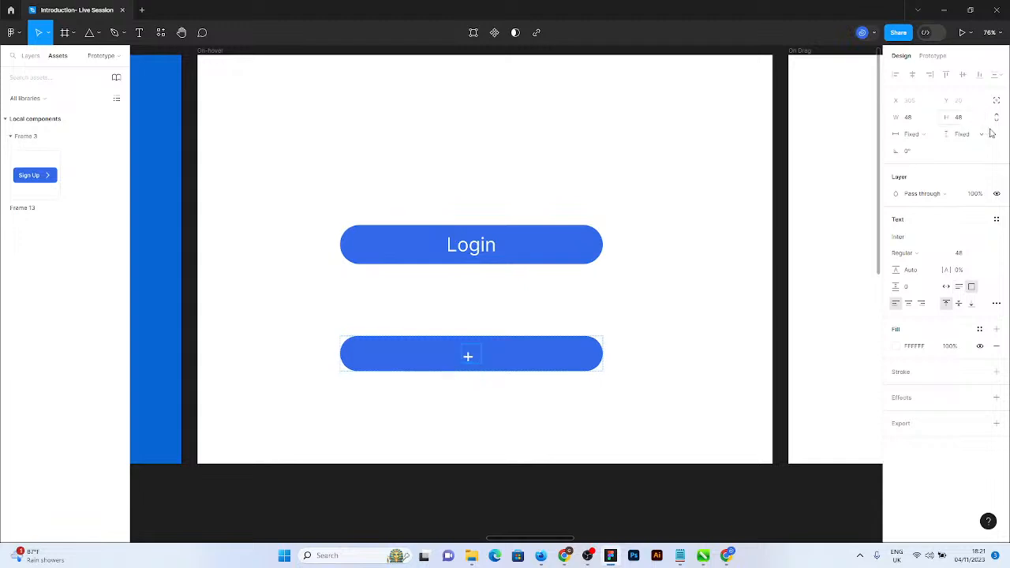
pyautogui.click(997, 119)
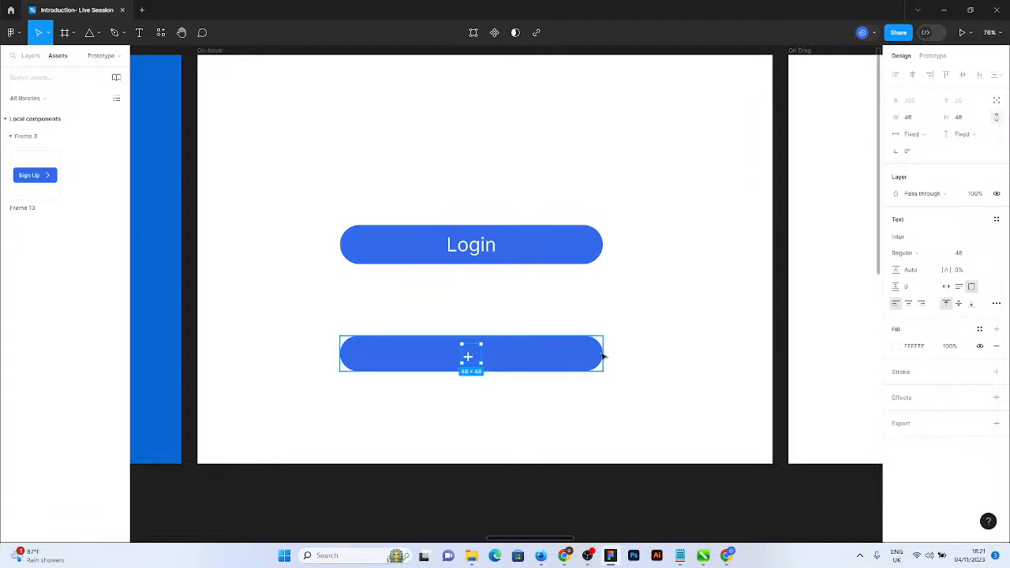
# Shrink the lower plus button into a circle with a width and height of 93.
pyautogui.moveTo(603, 357); pyautogui.dragTo(378, 380)
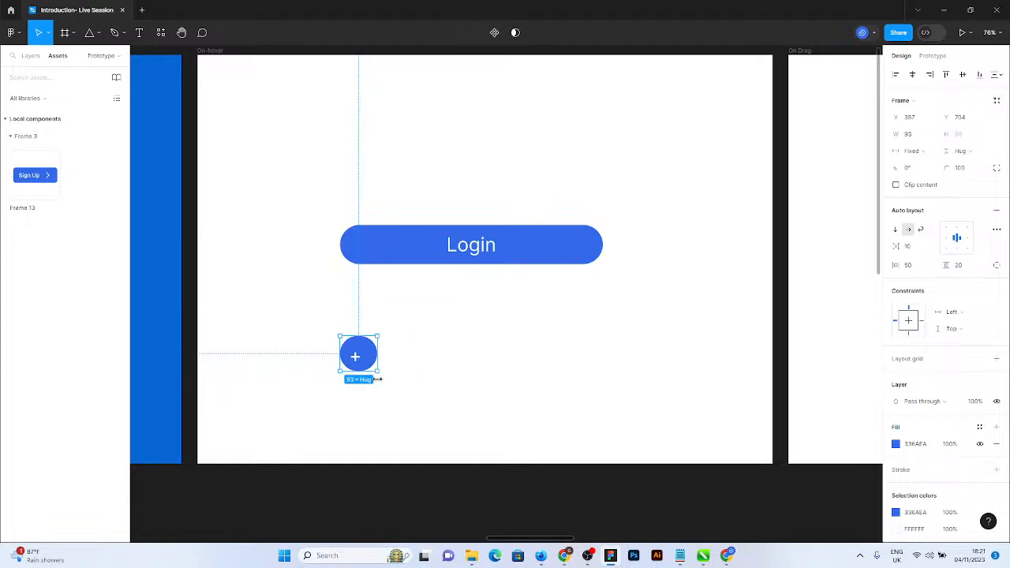
pyautogui.click(962, 138)
pyautogui.write('93')
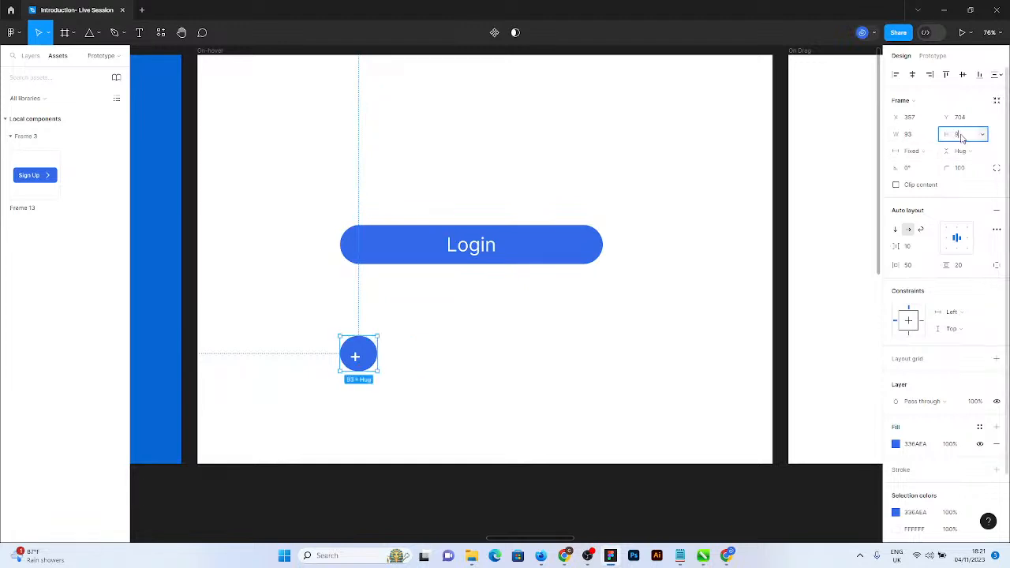
pyautogui.press('Return')
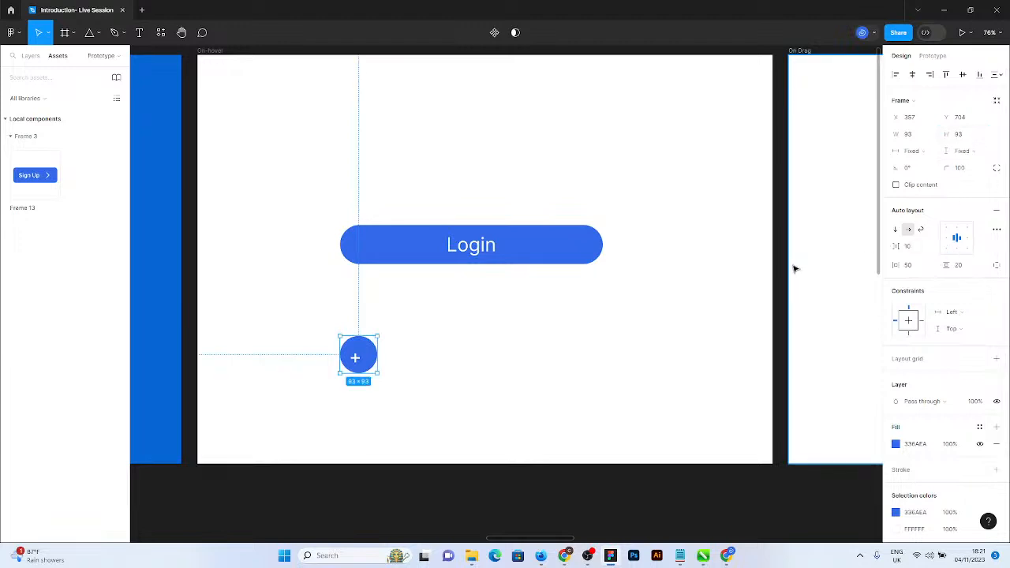
# Centre the plus sign horizontally and vertically within its text box in the circular button.
pyautogui.doubleClick(355, 361)
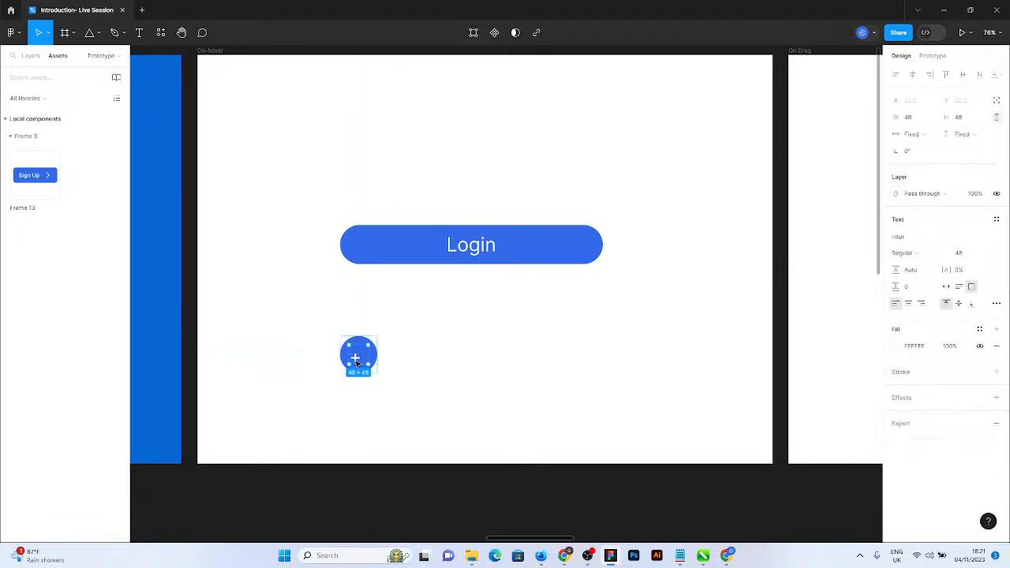
pyautogui.click(908, 303)
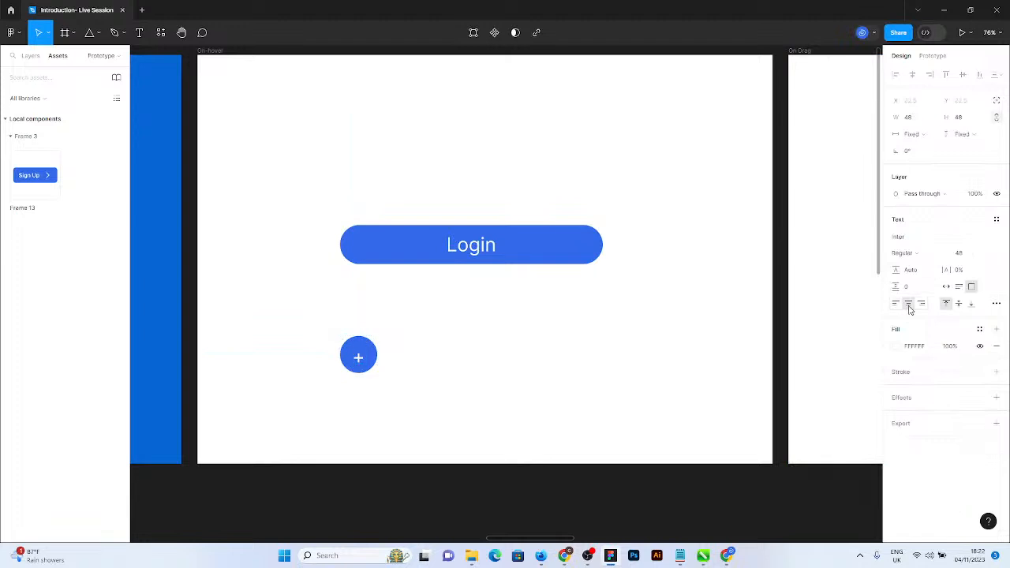
pyautogui.click(958, 303)
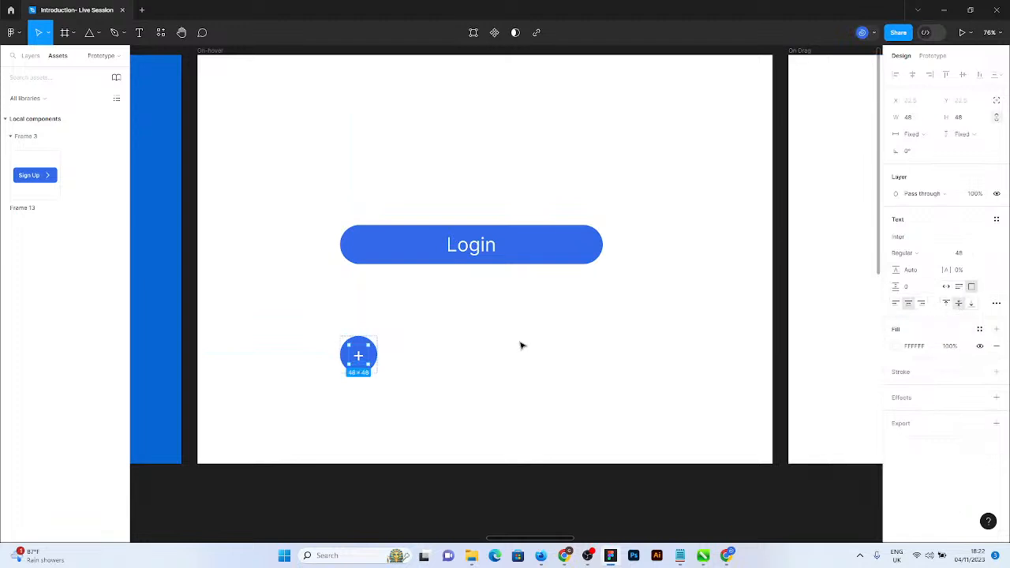
pyautogui.click(422, 364)
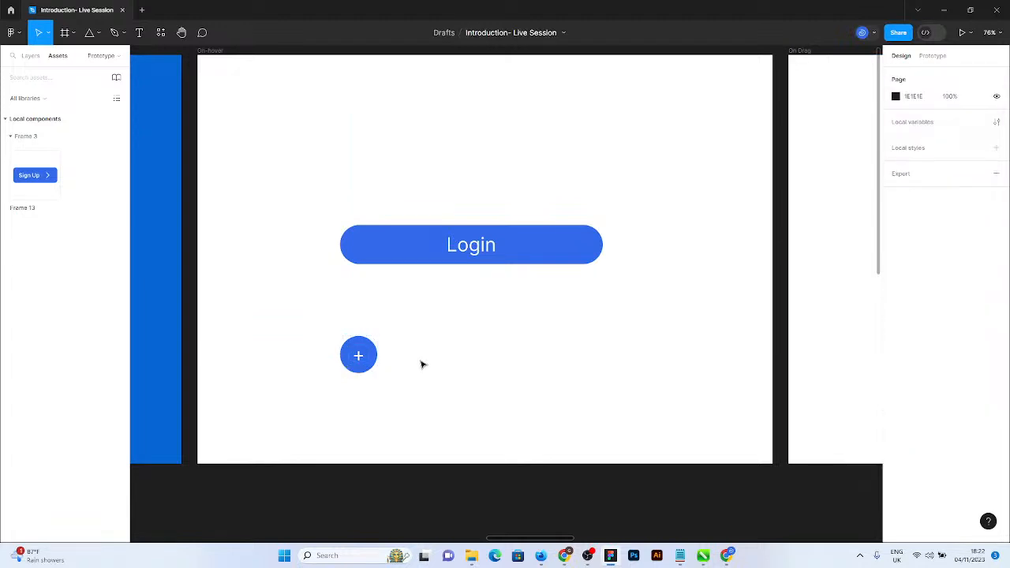
# Move the plus button to X 627, Y 633 in the On-hover frame and move the Login button out of the frame.
pyautogui.click(361, 356)
pyautogui.scroll(3, 470, 330)
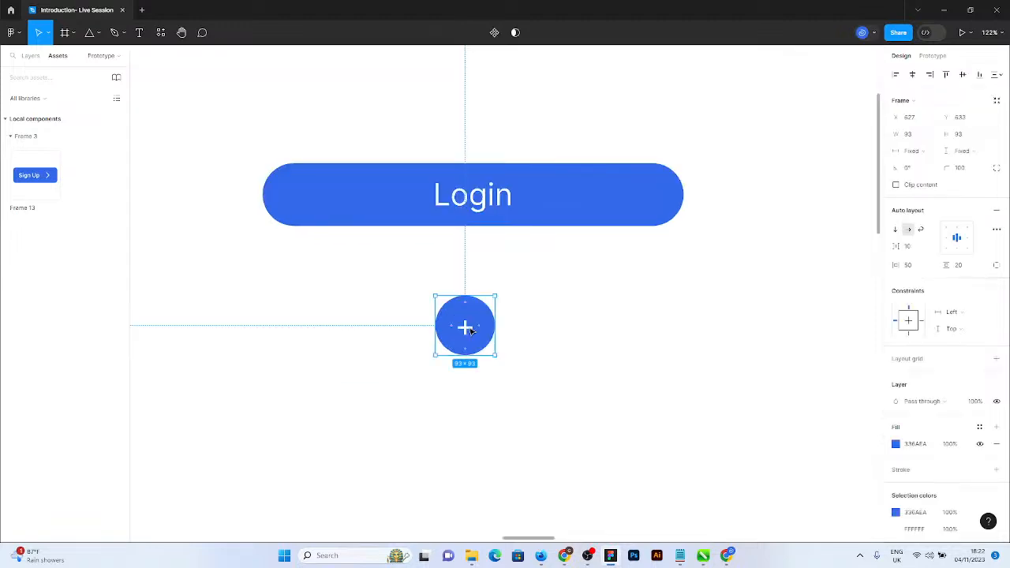
pyautogui.moveTo(627, 204); pyautogui.dragTo(322, 33)
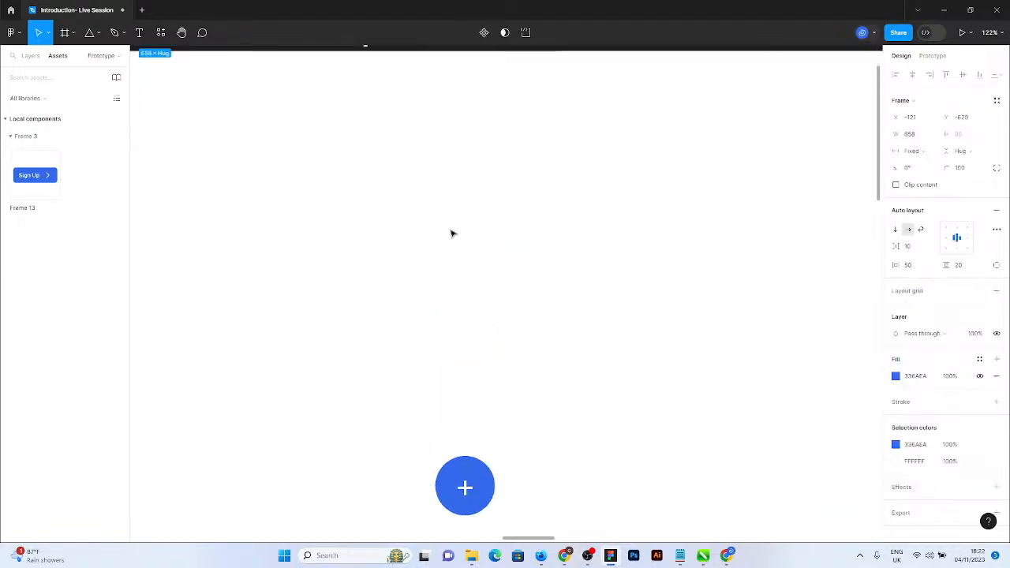
pyautogui.scroll(-2, 475, 209)
# Duplicate the circular plus button directly above the original and replace the copy's label with "-".
pyautogui.click(476, 383)
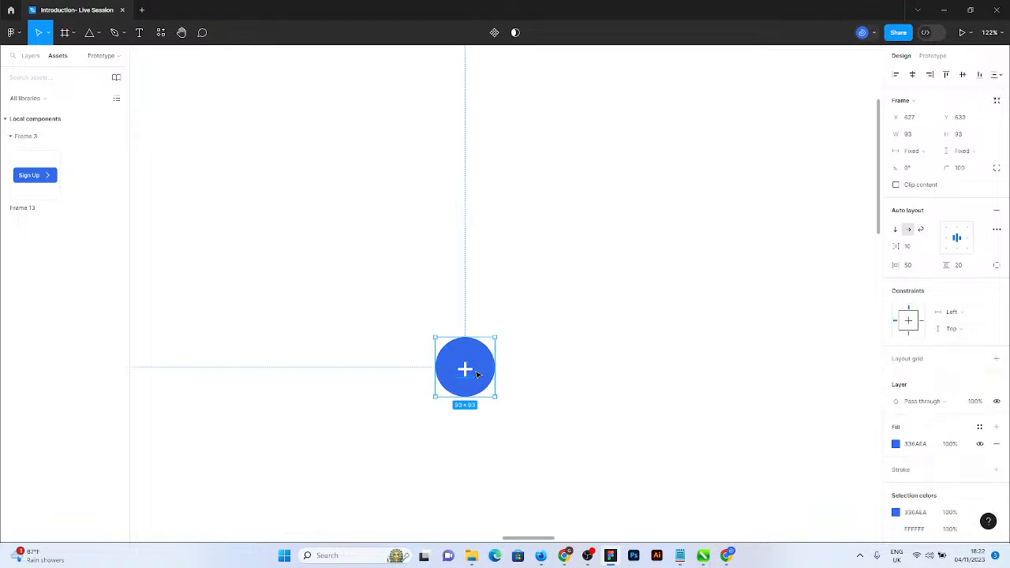
pyautogui.hotkey('ctrl', 'd')
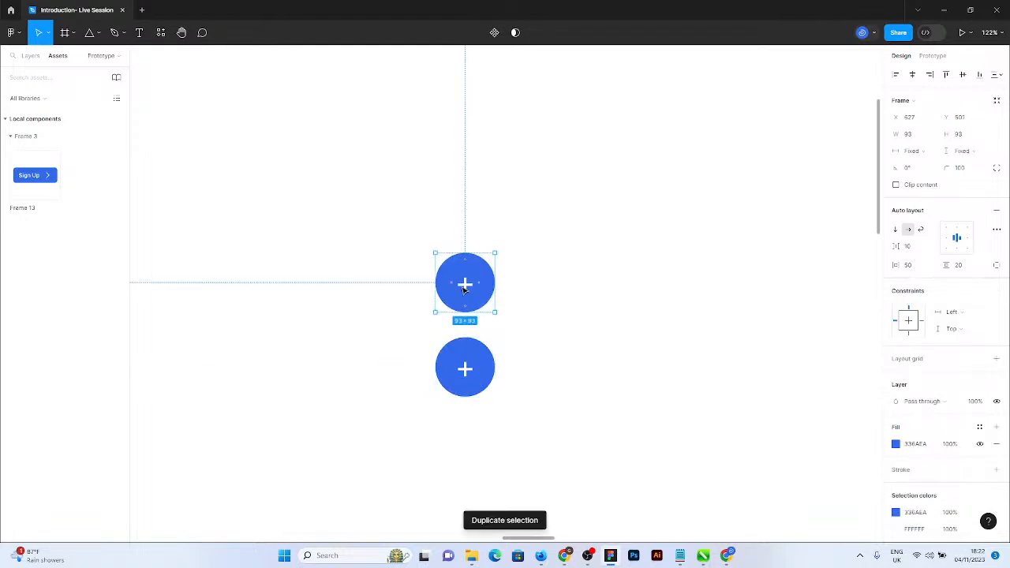
pyautogui.click(464, 288)
pyautogui.press('Return')
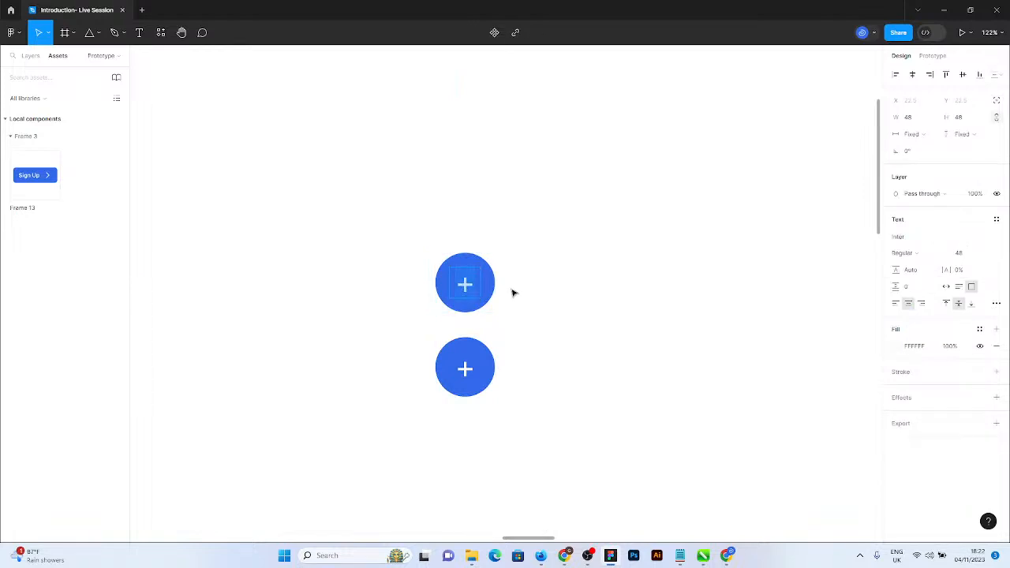
pyautogui.write('*')
pyautogui.press('BackSpace')
pyautogui.write('-')
pyautogui.click(515, 312)
# Change the minus button's fill to the yellow document colour FFCC00.
pyautogui.click(485, 303)
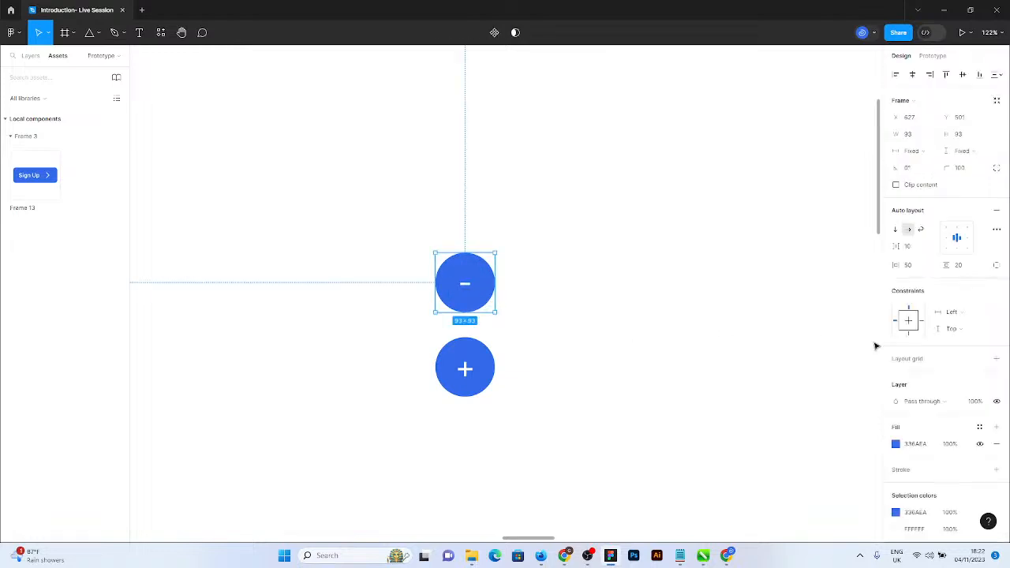
pyautogui.click(979, 427)
pyautogui.click(895, 444)
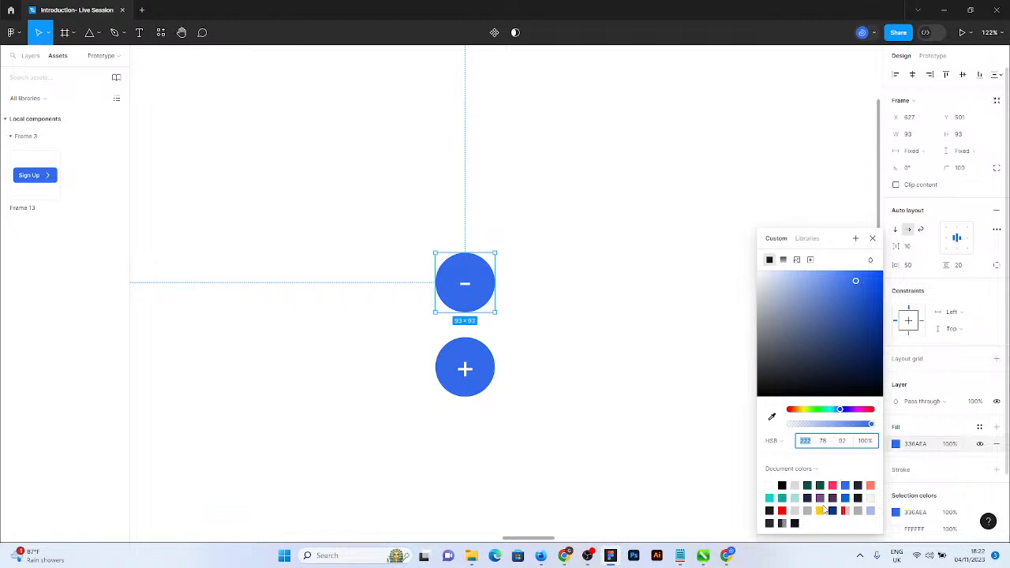
pyautogui.click(821, 509)
# Duplicate the yellow minus button directly above itself and fill the copy with red, FF0000.
pyautogui.click(472, 307)
pyautogui.hotkey('ctrl', 'd')
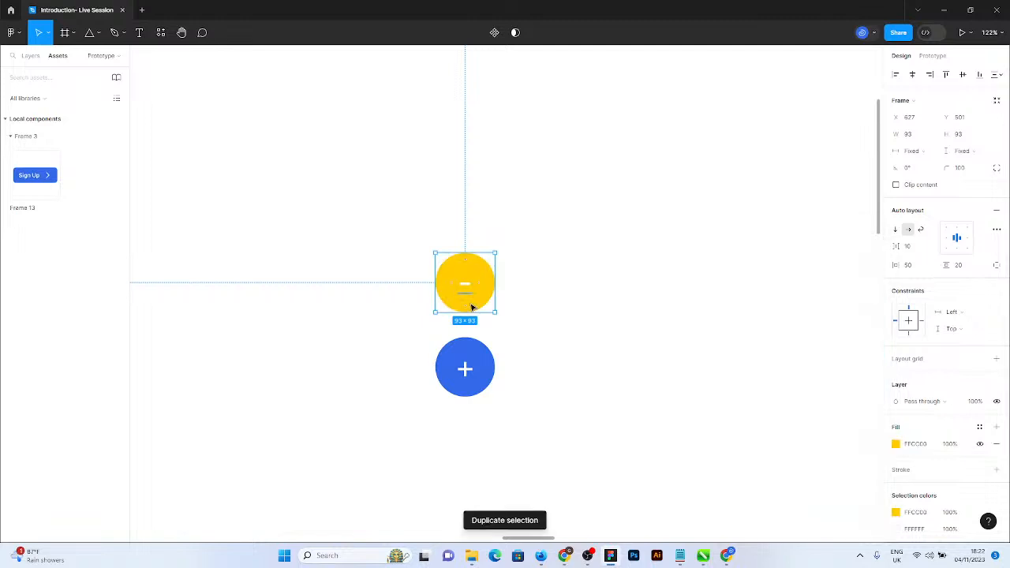
pyautogui.moveTo(471, 308); pyautogui.dragTo(456, 236)
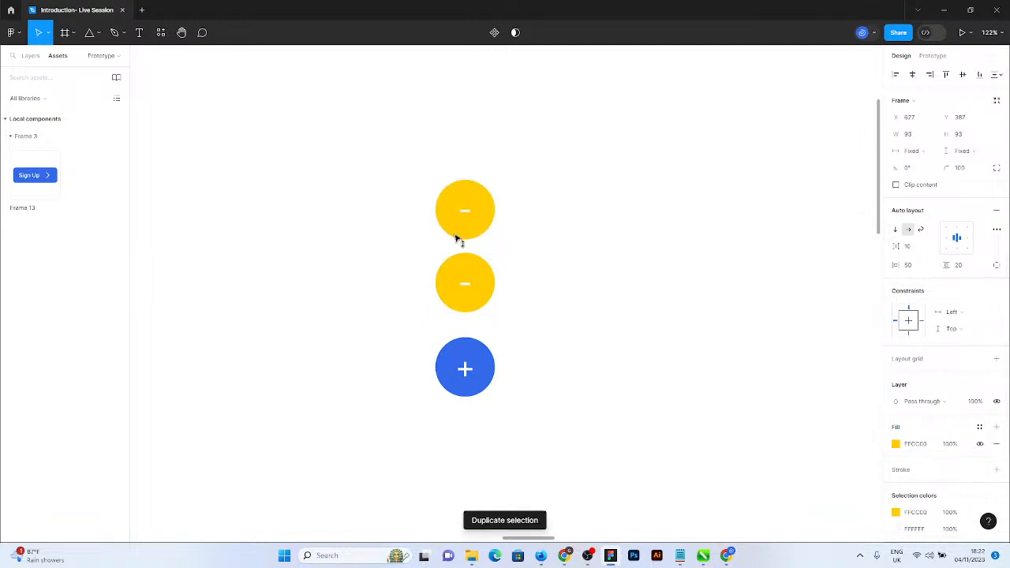
pyautogui.click(895, 444)
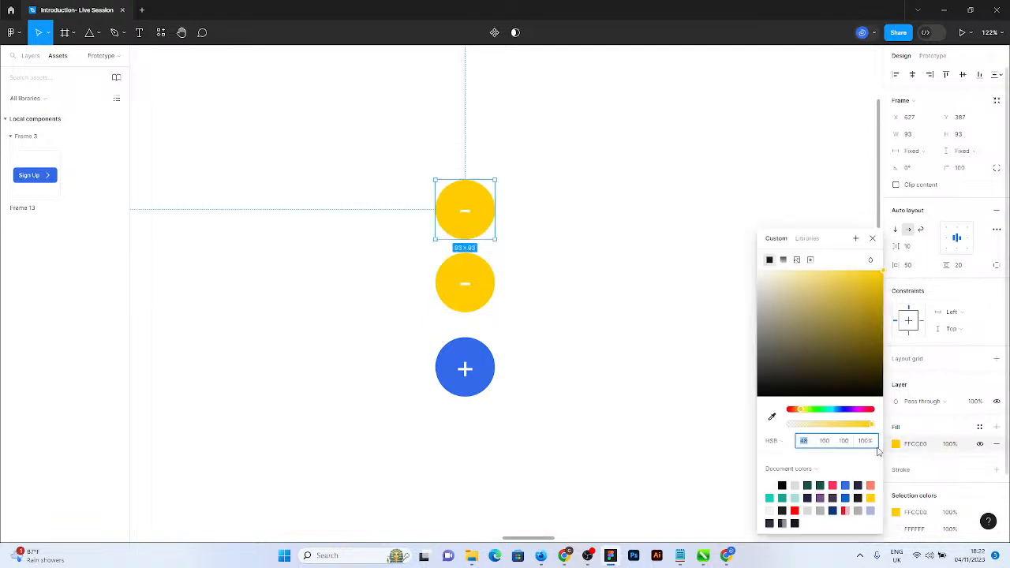
pyautogui.click(795, 510)
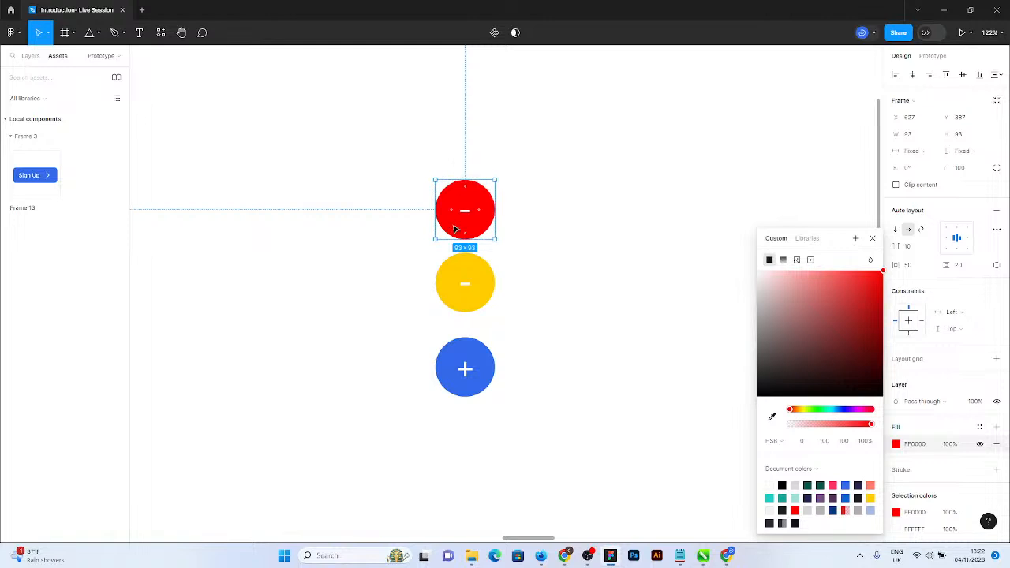
# Duplicate the red minus button above itself and fill the copy with teal, 11A69D.
pyautogui.hotkey('ctrl', 'd')
pyautogui.click(901, 446)
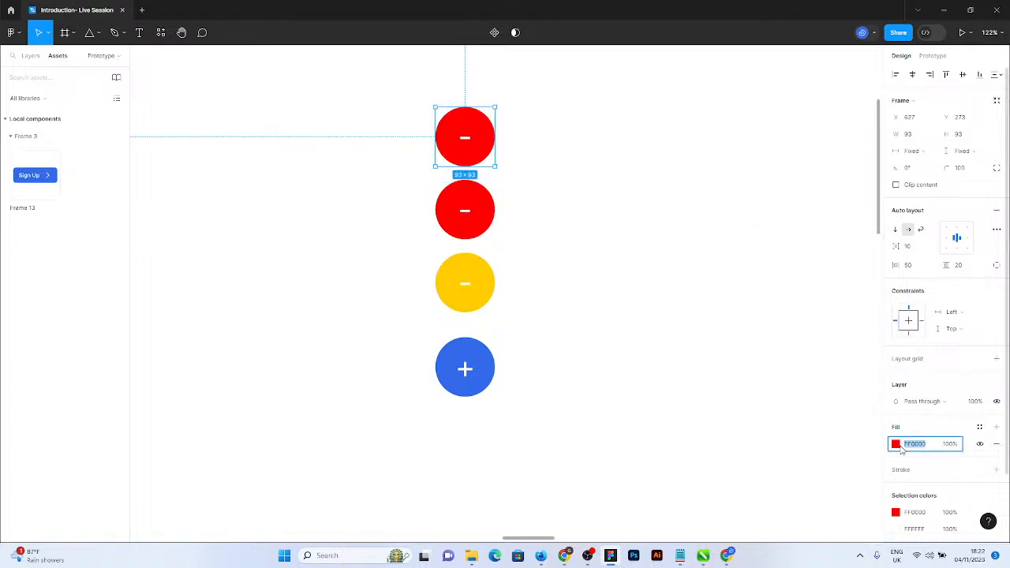
pyautogui.click(897, 445)
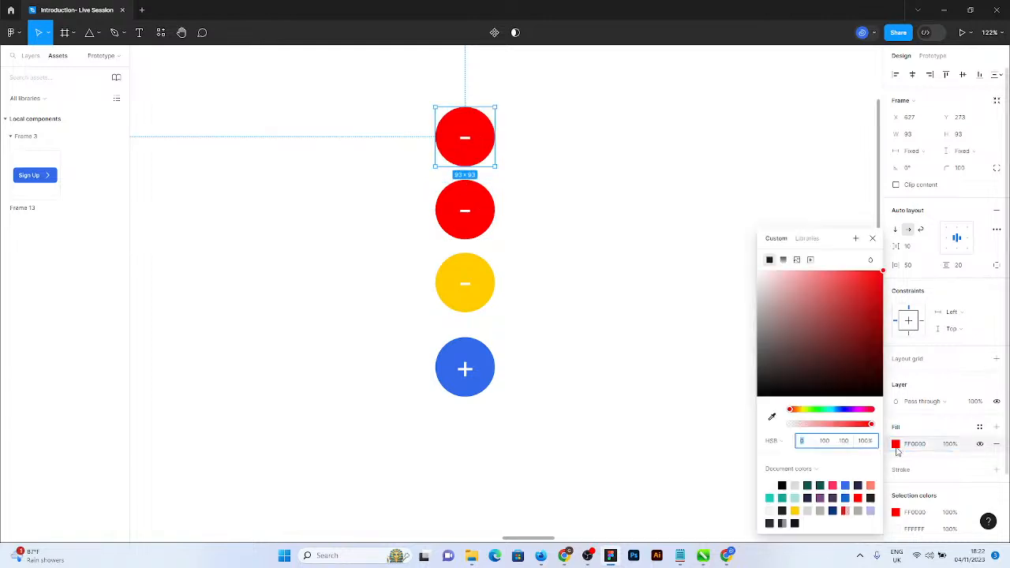
pyautogui.click(783, 498)
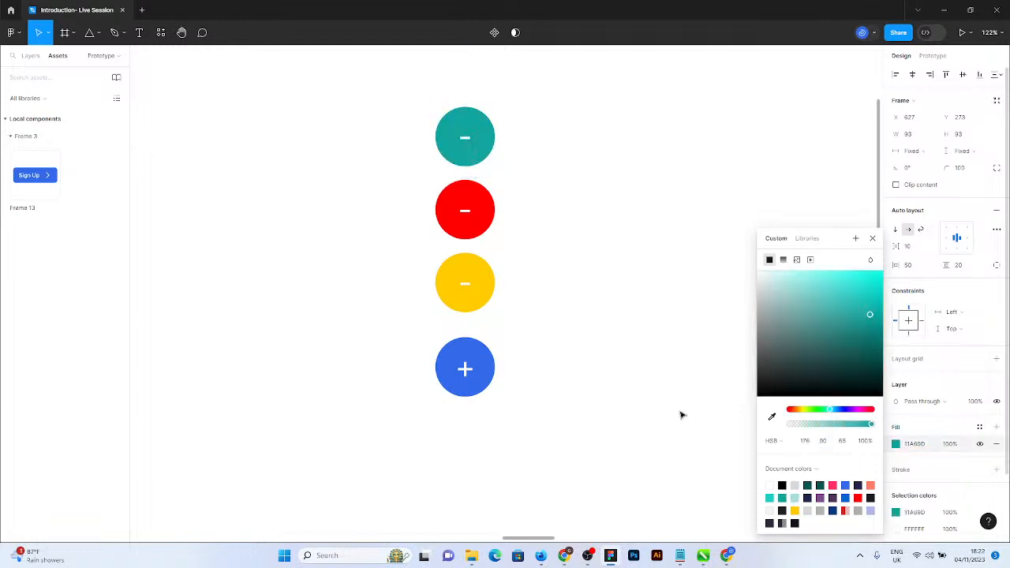
pyautogui.click(579, 233)
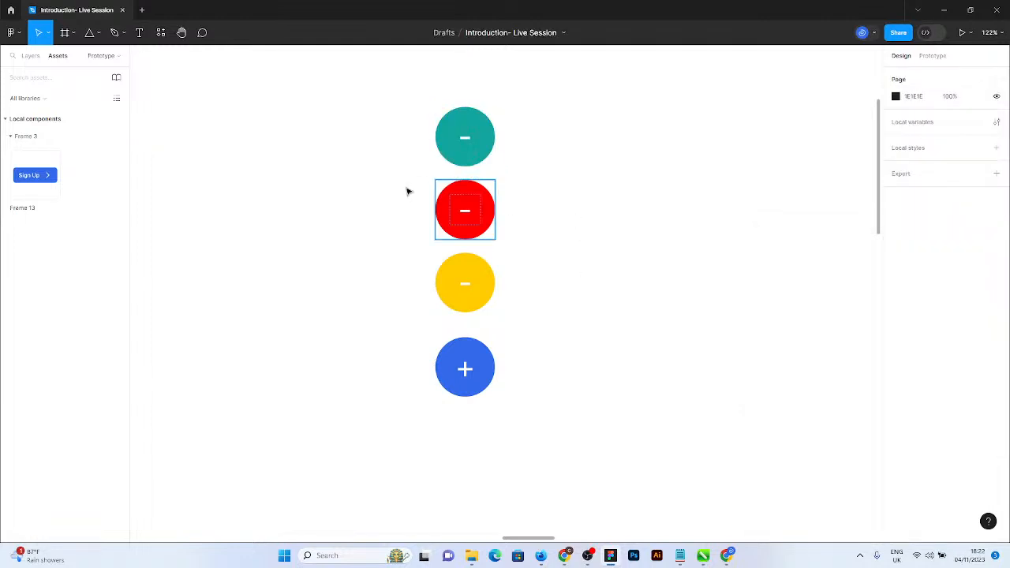
# Group the three minus buttons in an auto layout and wrap that stack with the blue plus button in a second auto layout.
pyautogui.moveTo(363, 88); pyautogui.dragTo(550, 320)
pyautogui.hotkey('shift', 'a')
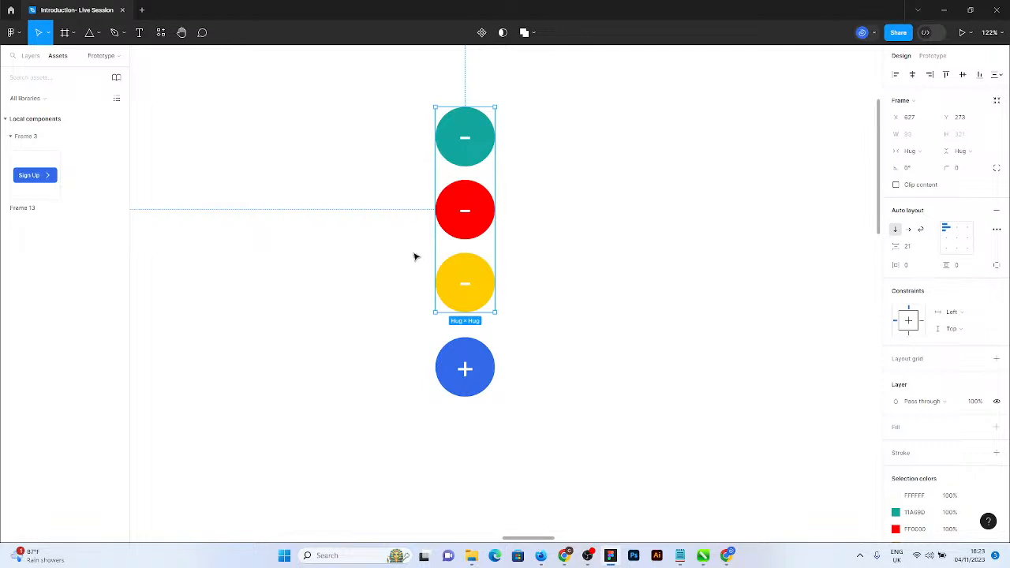
pyautogui.keyDown('shift'); pyautogui.click(485, 392); pyautogui.keyUp('shift')
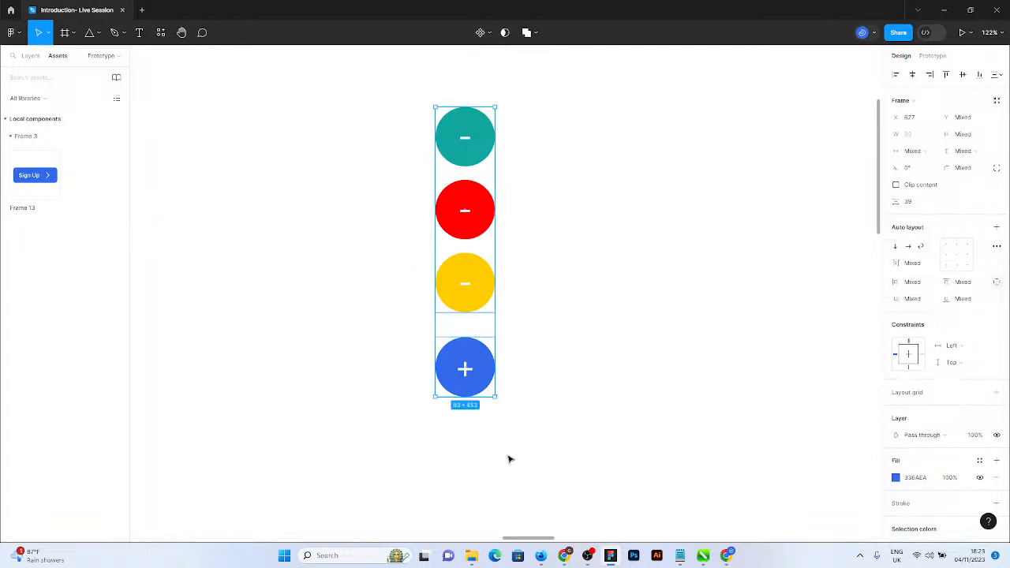
pyautogui.hotkey('shift', 'a')
pyautogui.click(538, 288)
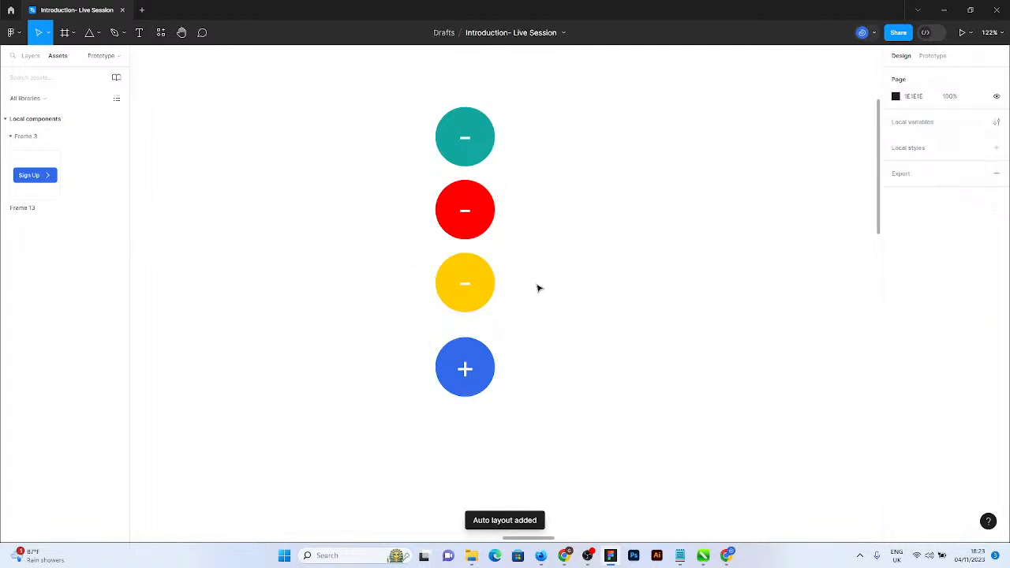
# Duplicate the whole button stack to the right of the original and hide the nested minus buttons in the original stack.
pyautogui.click(468, 381)
pyautogui.moveTo(466, 376); pyautogui.dragTo(667, 388)
pyautogui.click(469, 378)
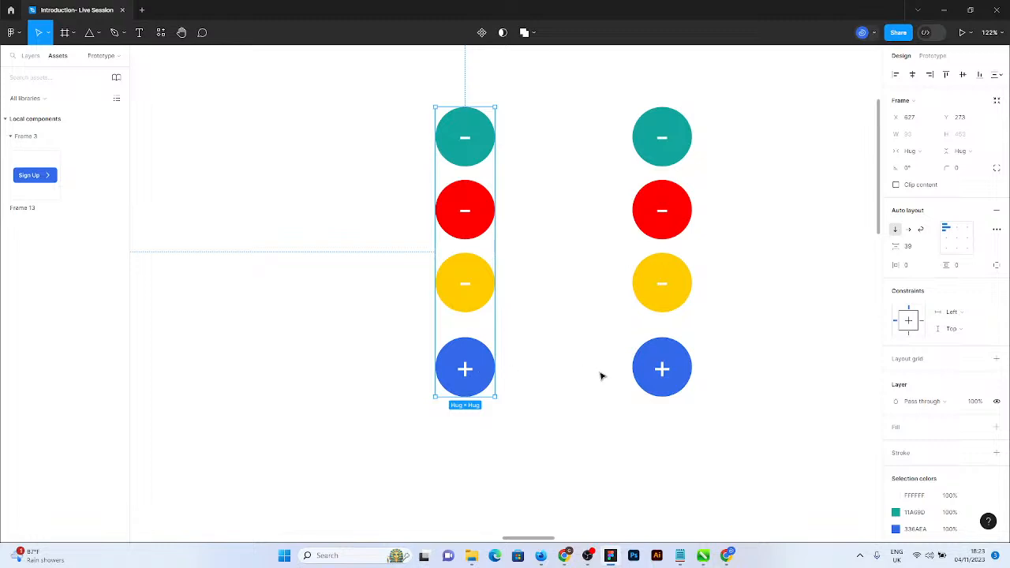
pyautogui.click(32, 55)
pyautogui.click(461, 308)
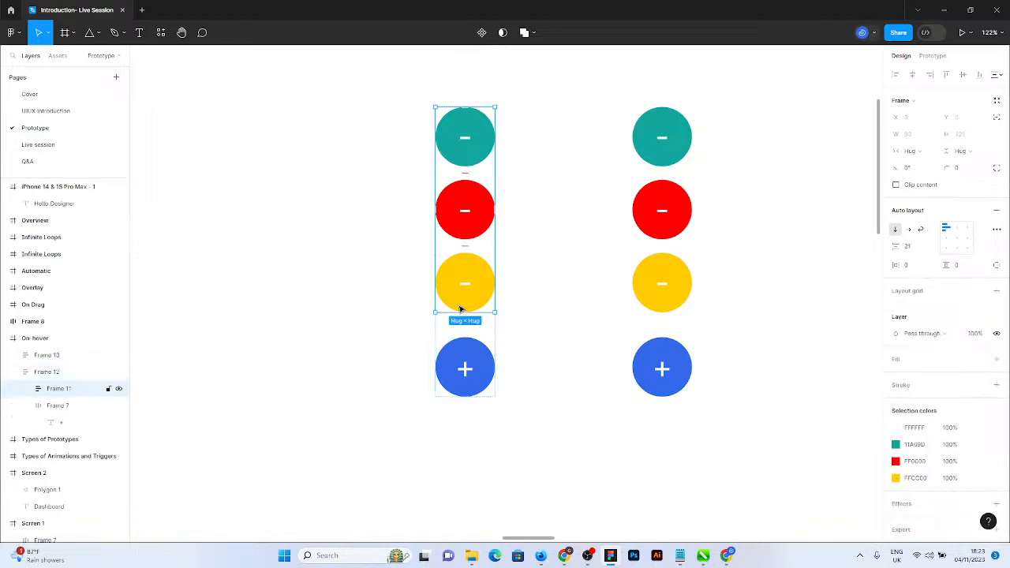
pyautogui.click(120, 389)
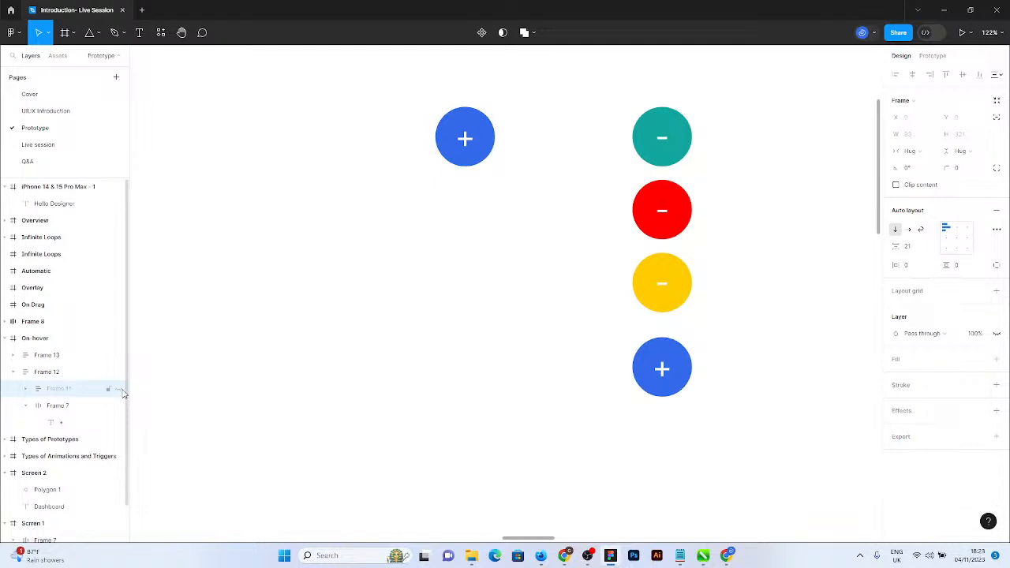
pyautogui.click(121, 392)
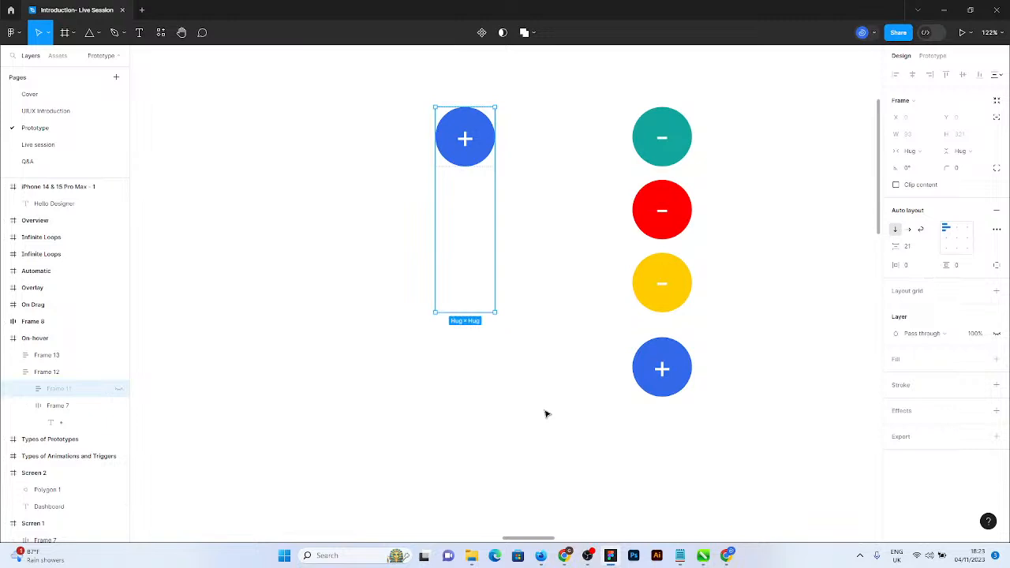
# Toggle the visibility of the original stack's minus buttons on and off, leaving them hidden.
pyautogui.keyDown('shift'); pyautogui.click(668, 382); pyautogui.keyUp('shift')
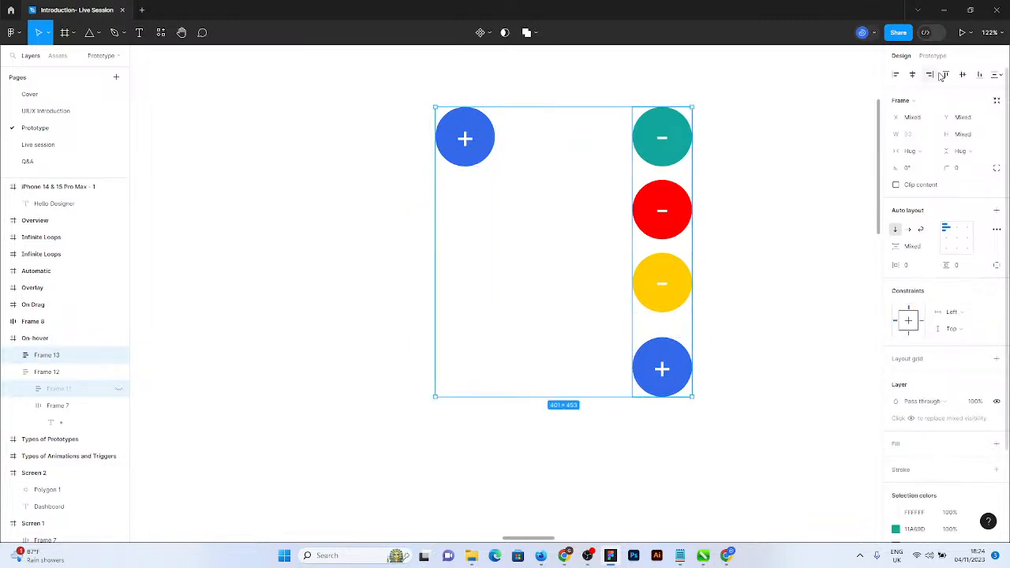
pyautogui.click(700, 285)
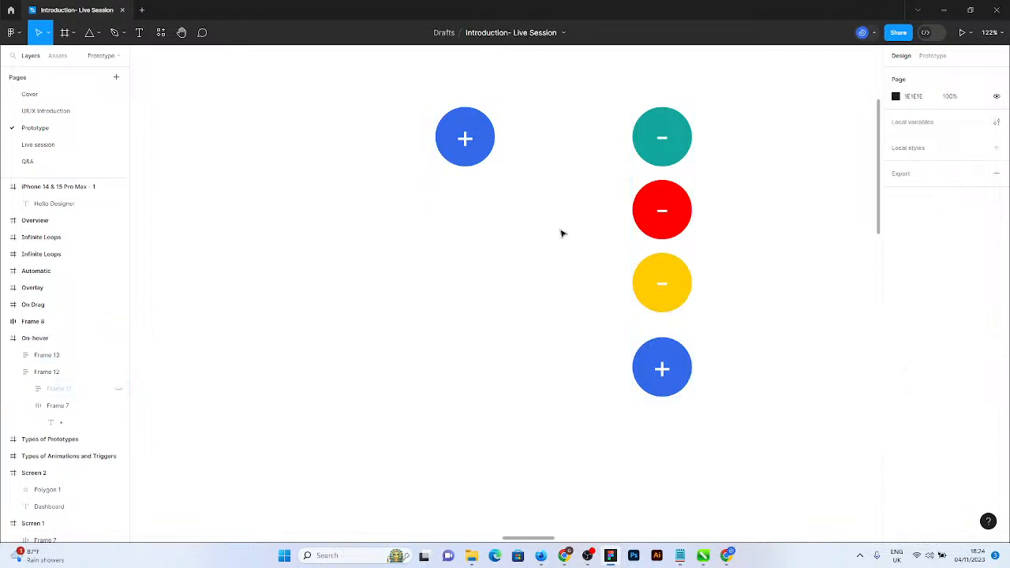
pyautogui.click(488, 161)
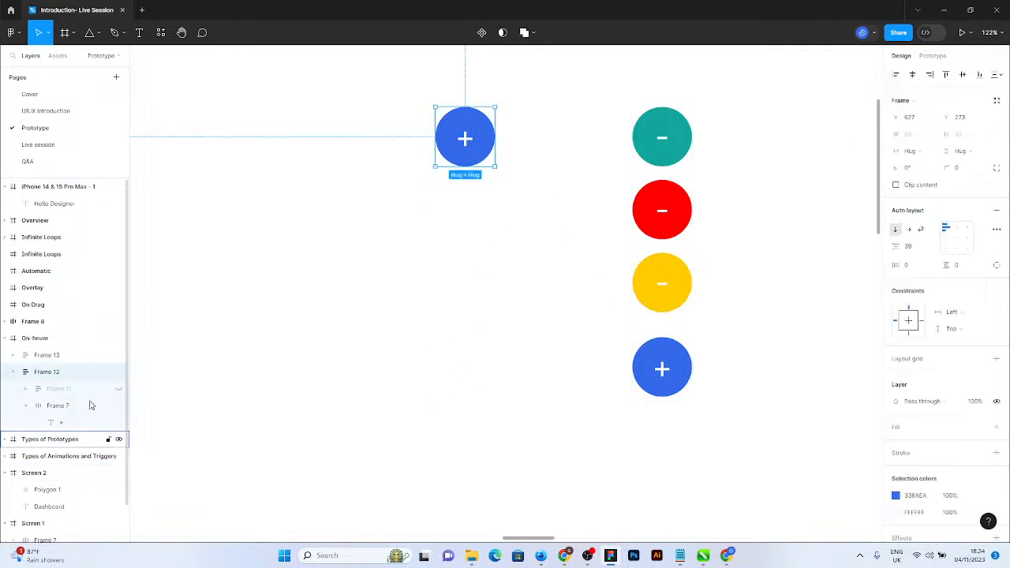
pyautogui.click(119, 389)
pyautogui.click(118, 388)
pyautogui.click(118, 389)
pyautogui.click(119, 389)
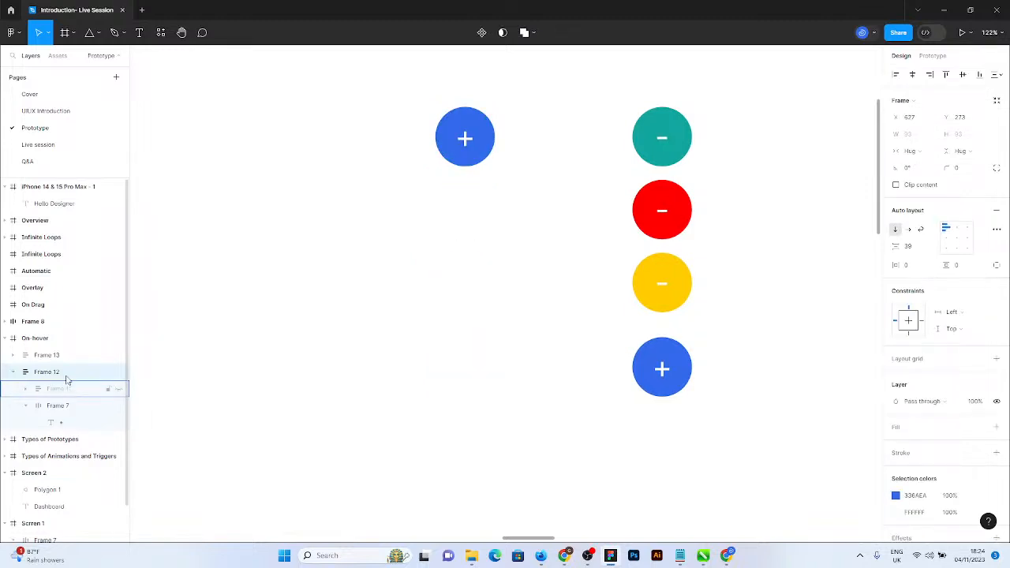
pyautogui.click(108, 405)
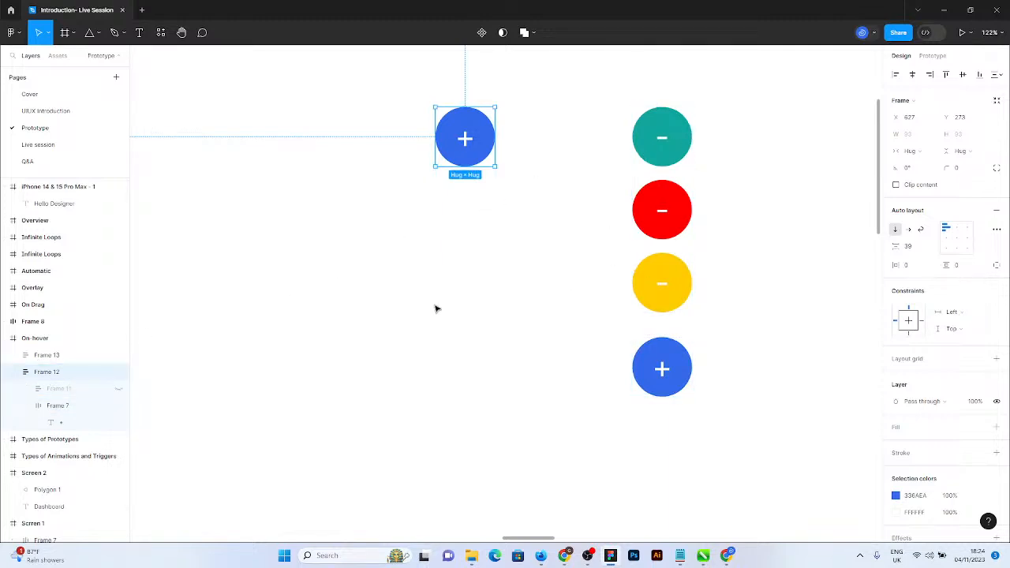
# Move the collapsed and expanded button stacks together to the left within the On-hover frame and combine them into a component set.
pyautogui.scroll(-3, 631, 289)
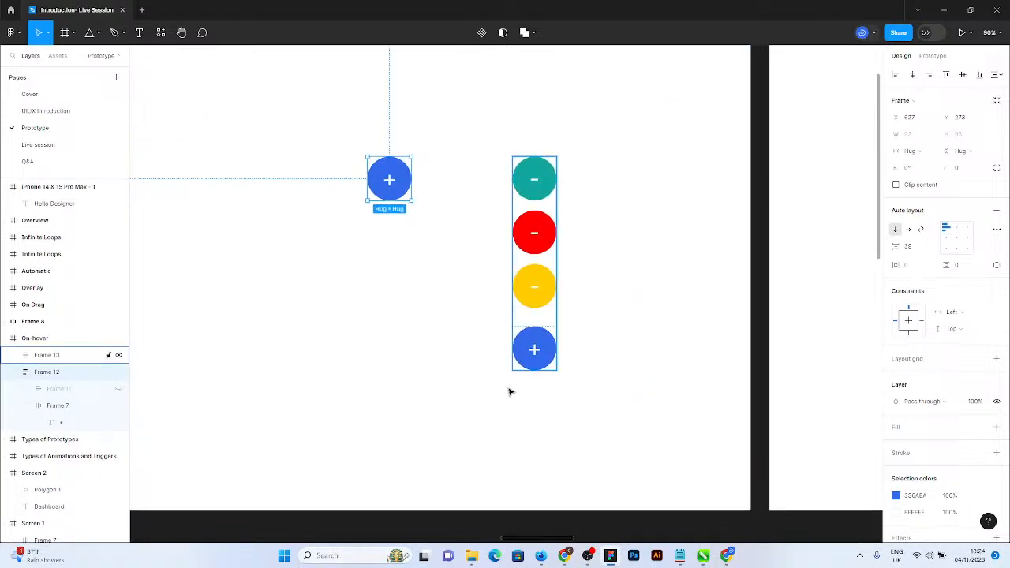
pyautogui.moveTo(325, 117); pyautogui.dragTo(629, 418)
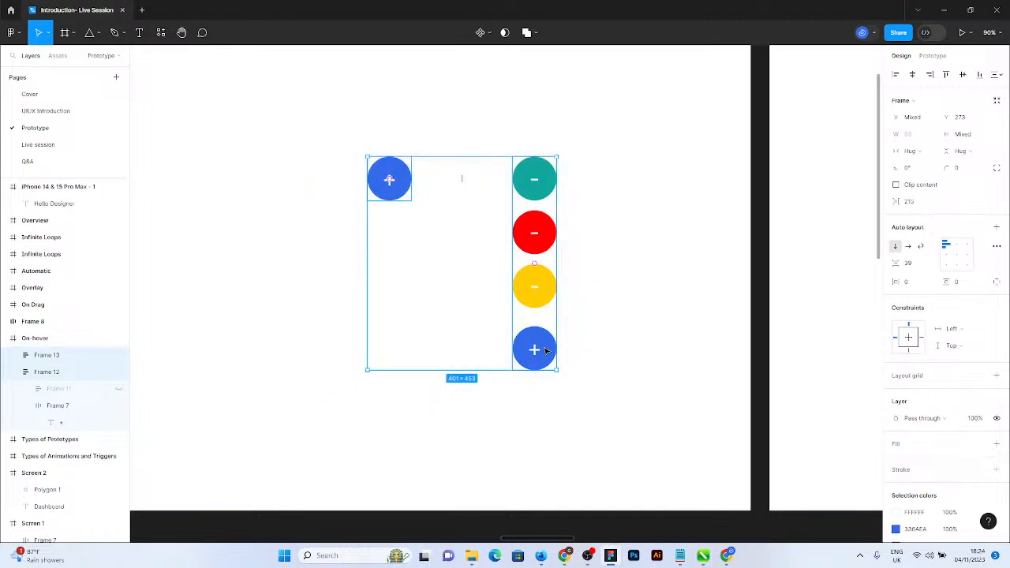
pyautogui.moveTo(539, 350); pyautogui.dragTo(401, 368)
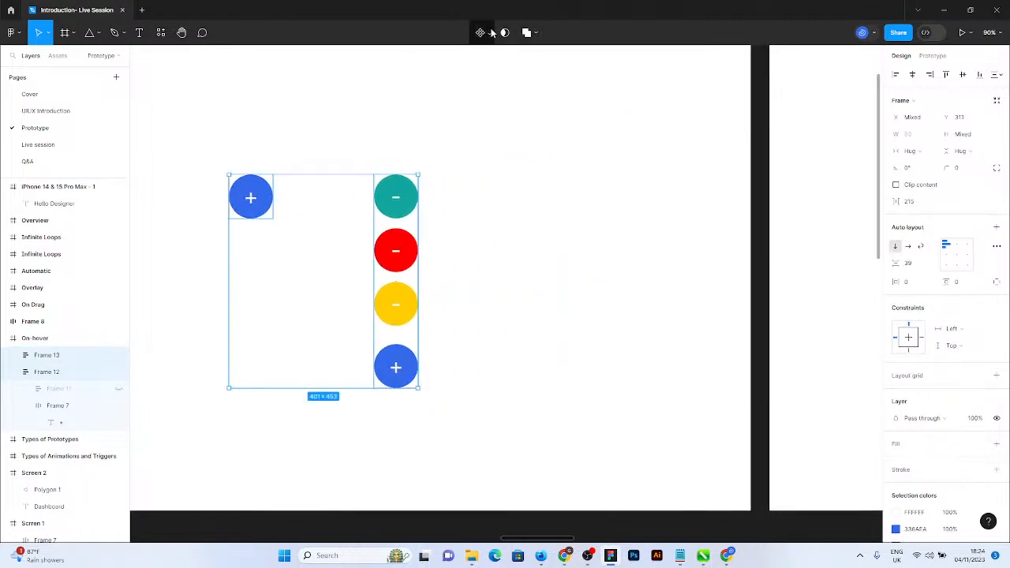
pyautogui.click(491, 33)
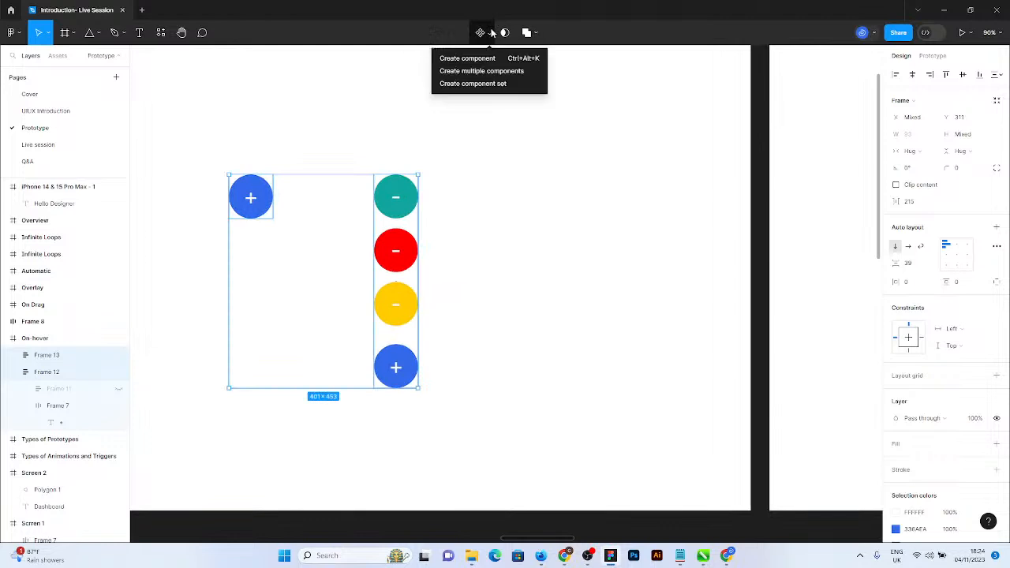
pyautogui.click(491, 84)
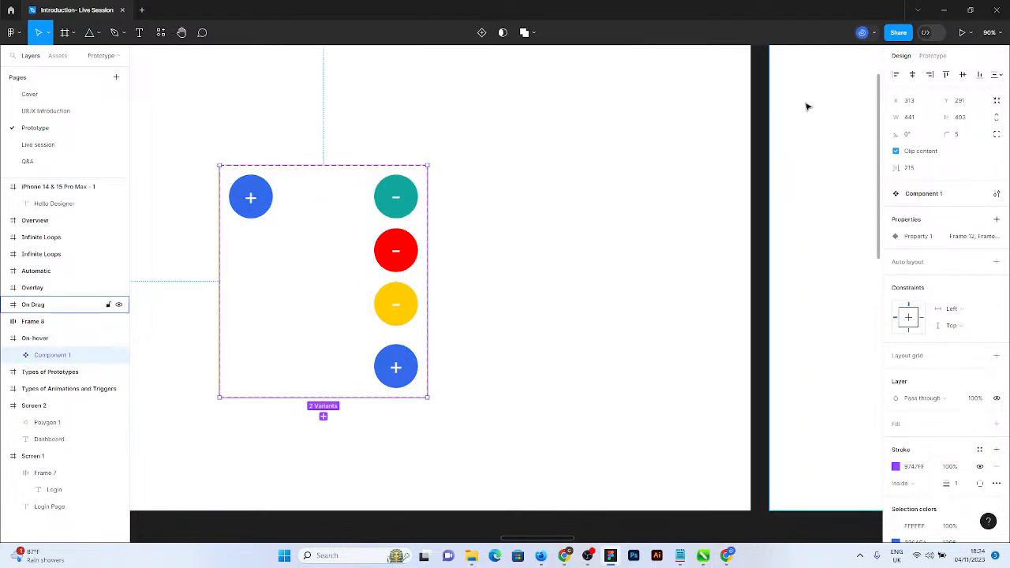
# Delete the inherited click connections to Screen 2 from all the plus and minus buttons in the component set.
pyautogui.click(935, 56)
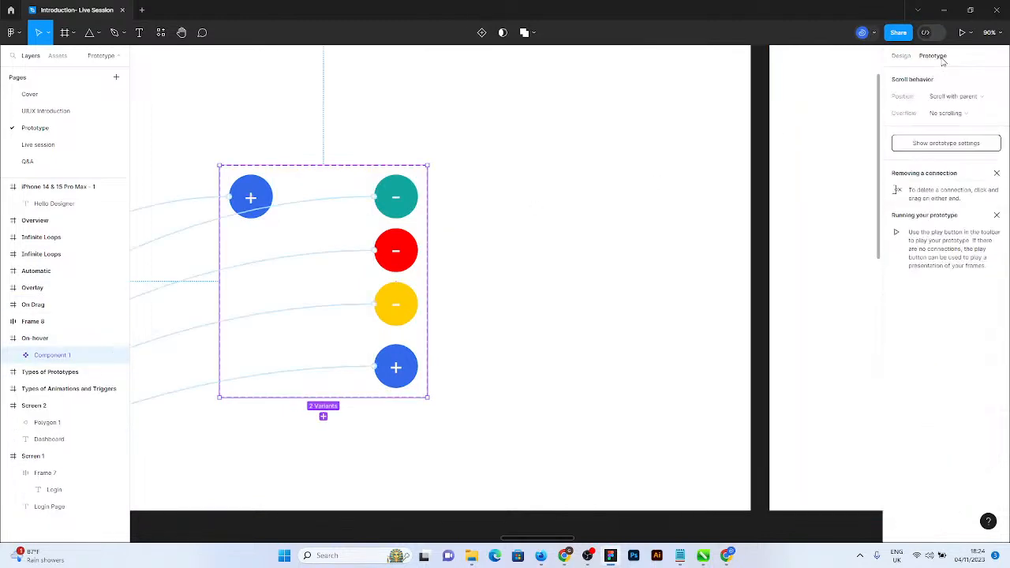
pyautogui.scroll(-3, 626, 261)
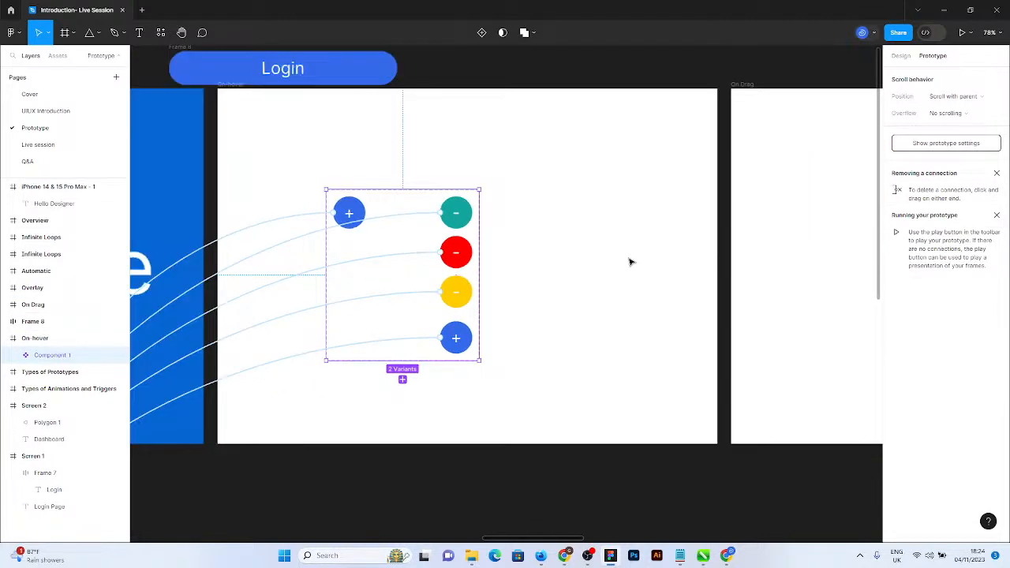
pyautogui.scroll(-2, 629, 261)
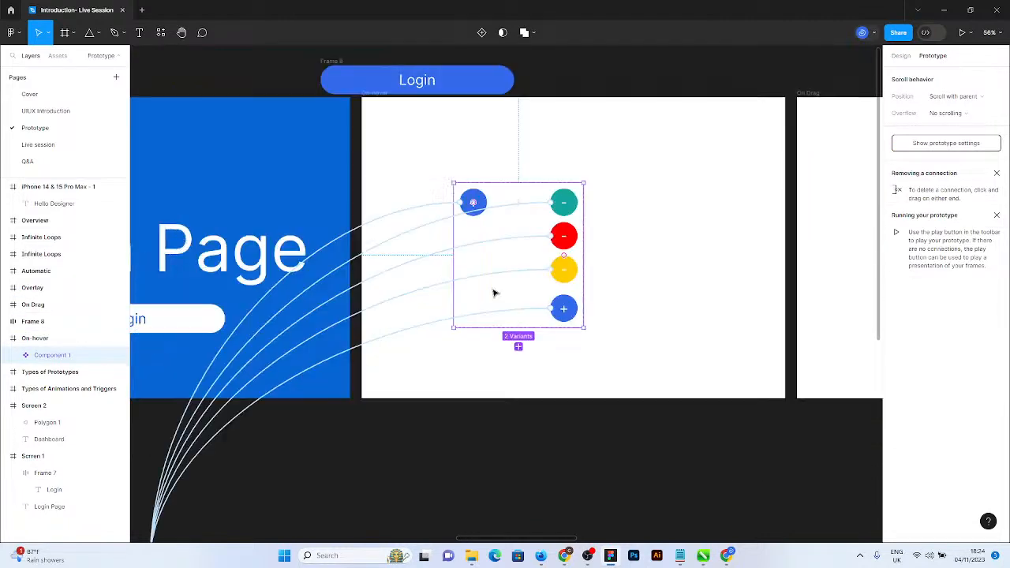
pyautogui.click(432, 326)
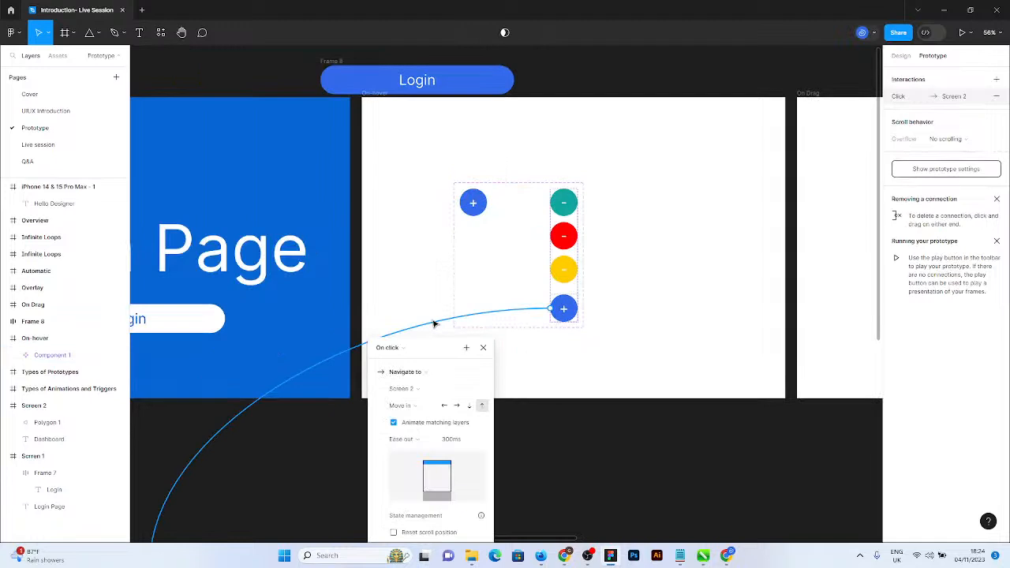
pyautogui.click(514, 288)
pyautogui.click(516, 275)
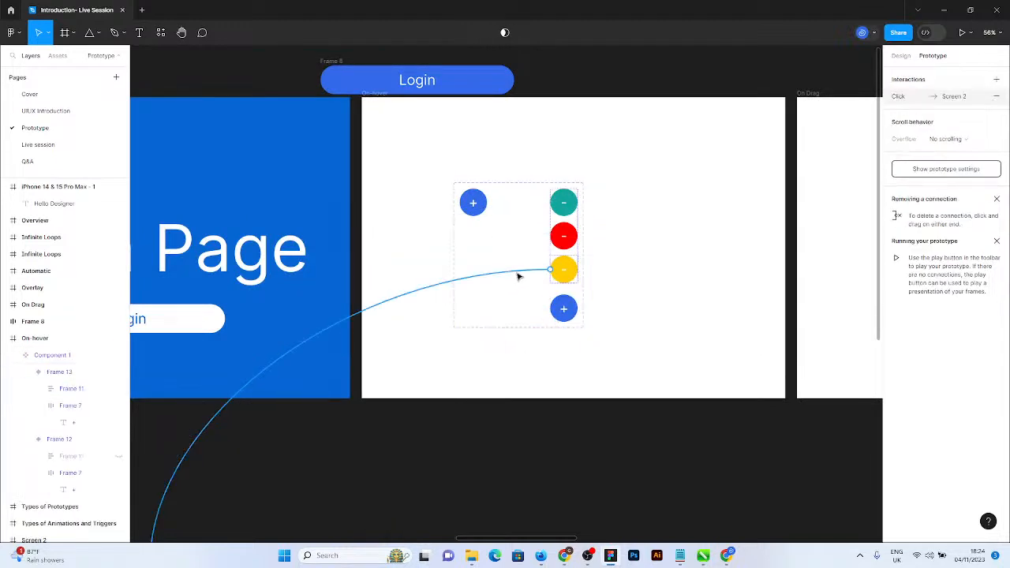
pyautogui.click(535, 254)
pyautogui.doubleClick(557, 247)
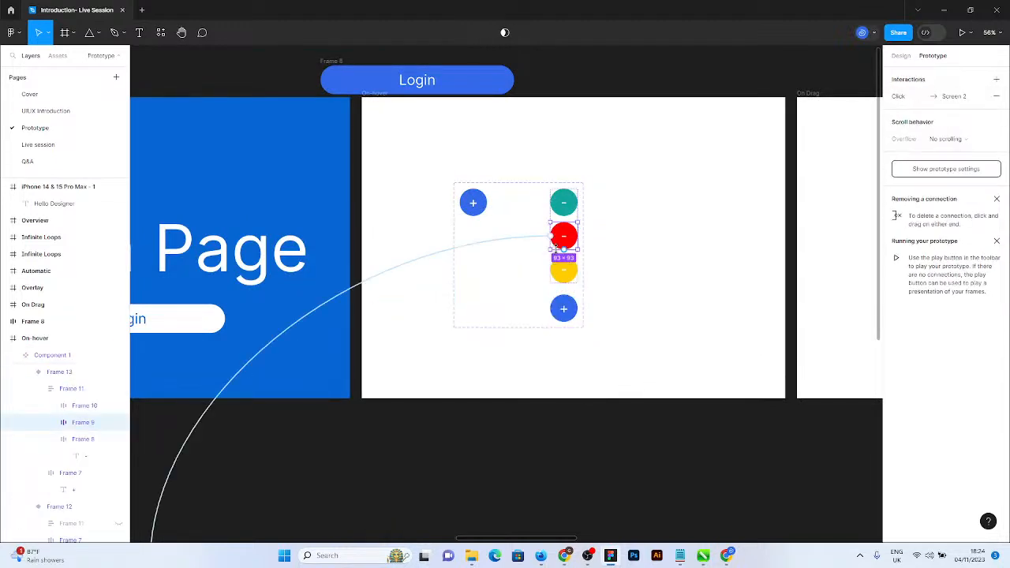
pyautogui.click(563, 202)
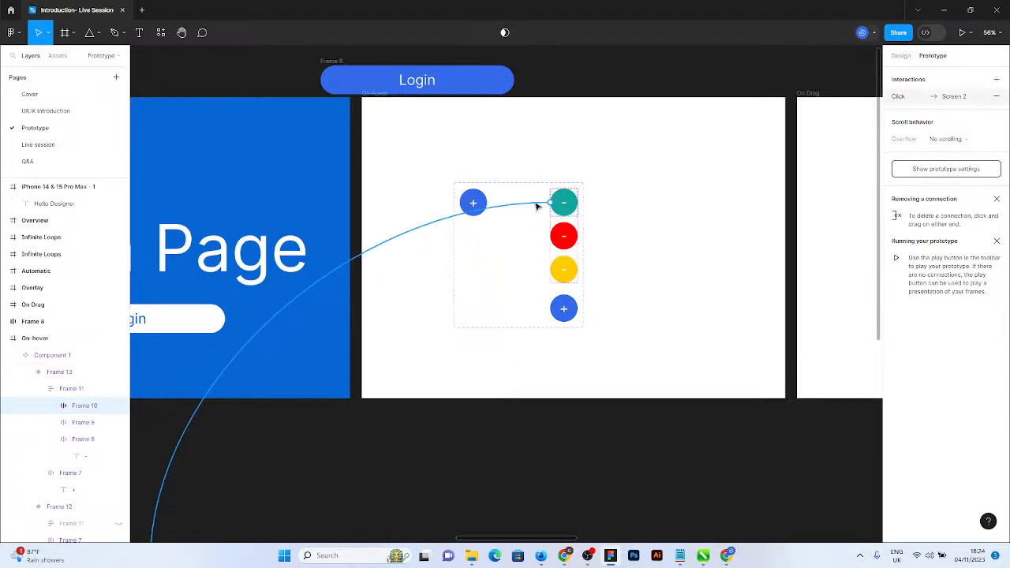
pyautogui.click(473, 202)
pyautogui.click(419, 210)
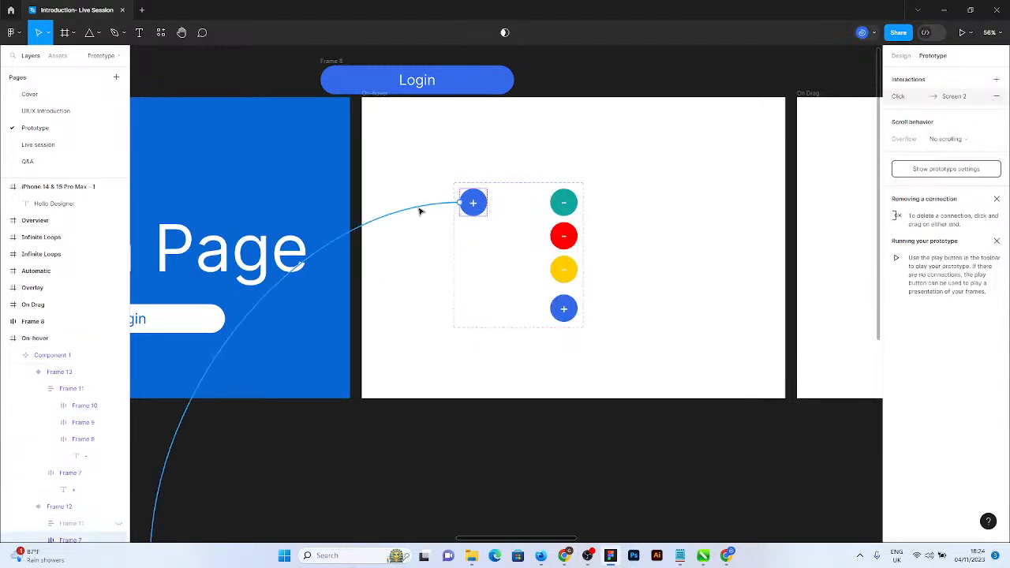
pyautogui.press('Delete')
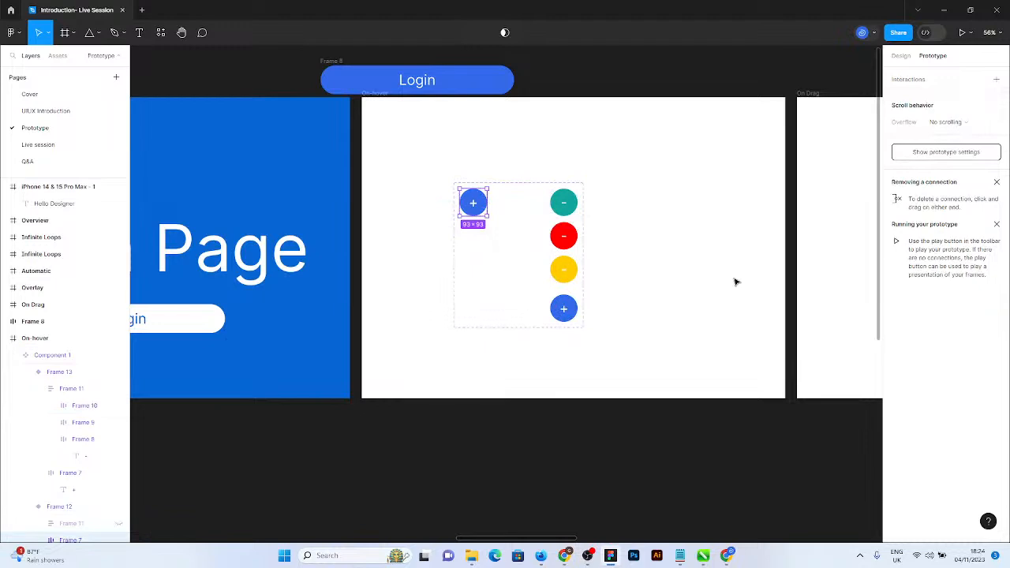
# Connect the collapsed variant to the expanded variant with an On click, Change to interaction using Smart animate.
pyautogui.scroll(3, 648, 292)
pyautogui.click(394, 293)
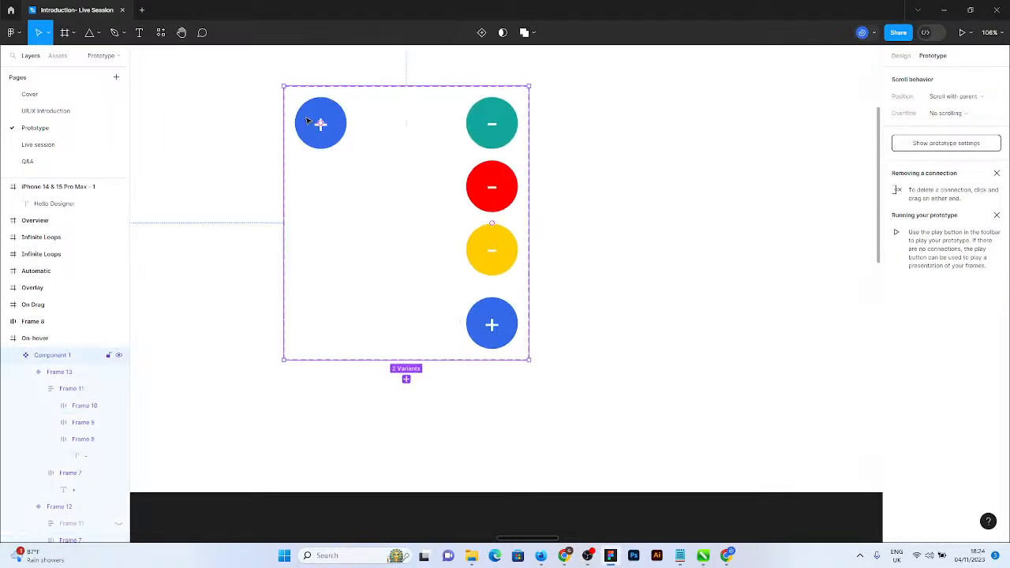
pyautogui.click(341, 128)
pyautogui.moveTo(347, 123); pyautogui.dragTo(476, 236)
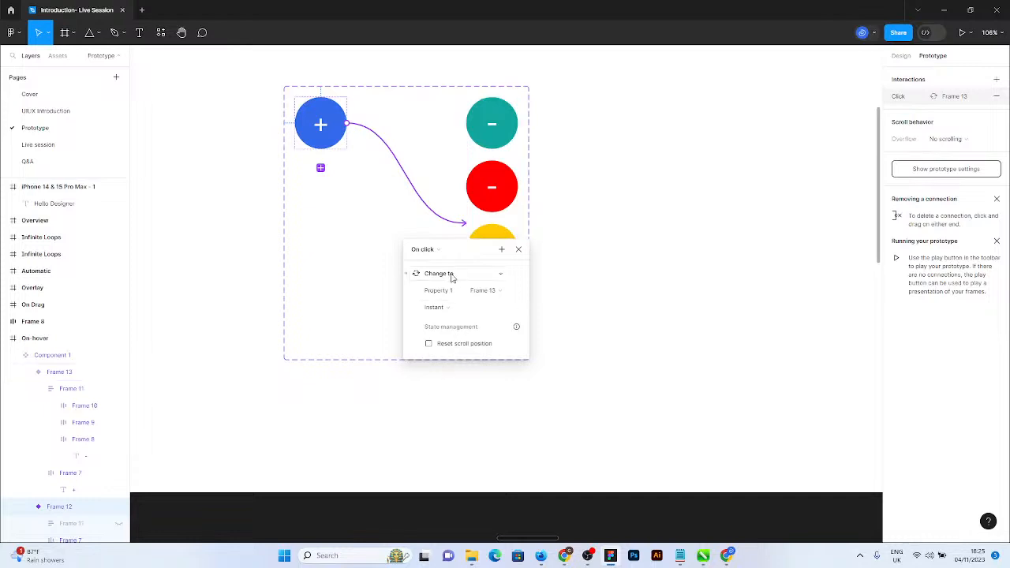
pyautogui.click(447, 307)
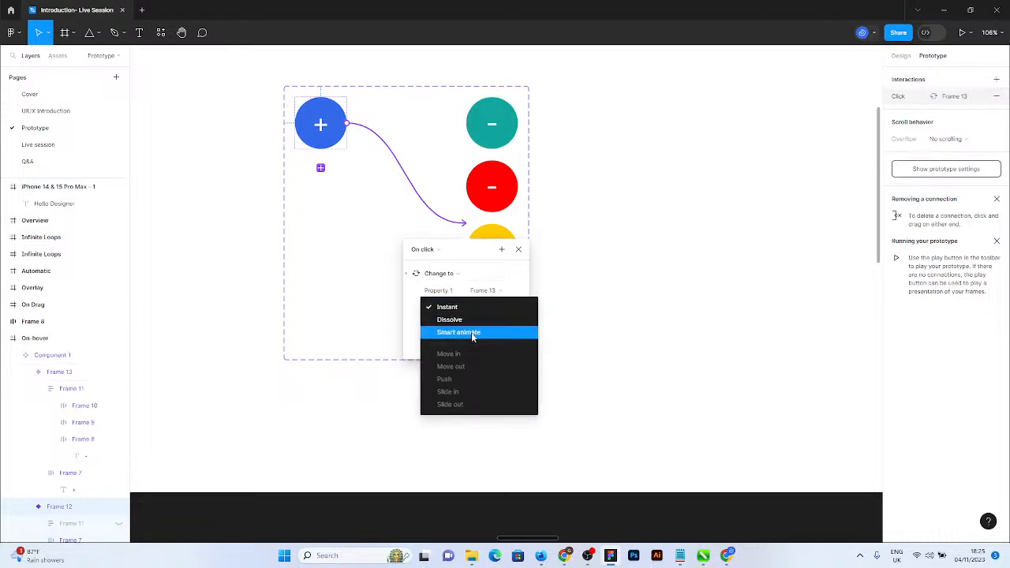
pyautogui.click(473, 333)
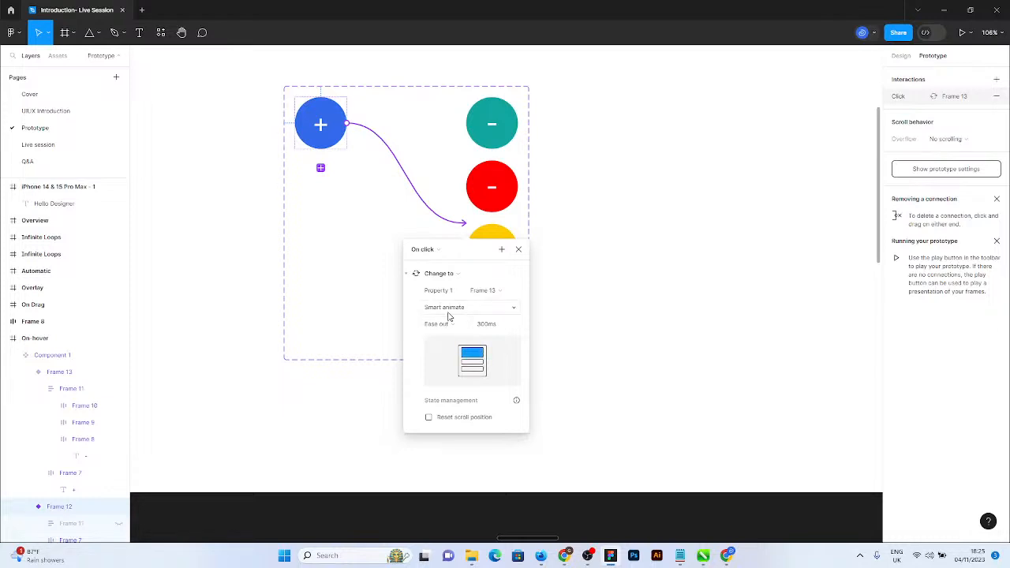
pyautogui.click(313, 282)
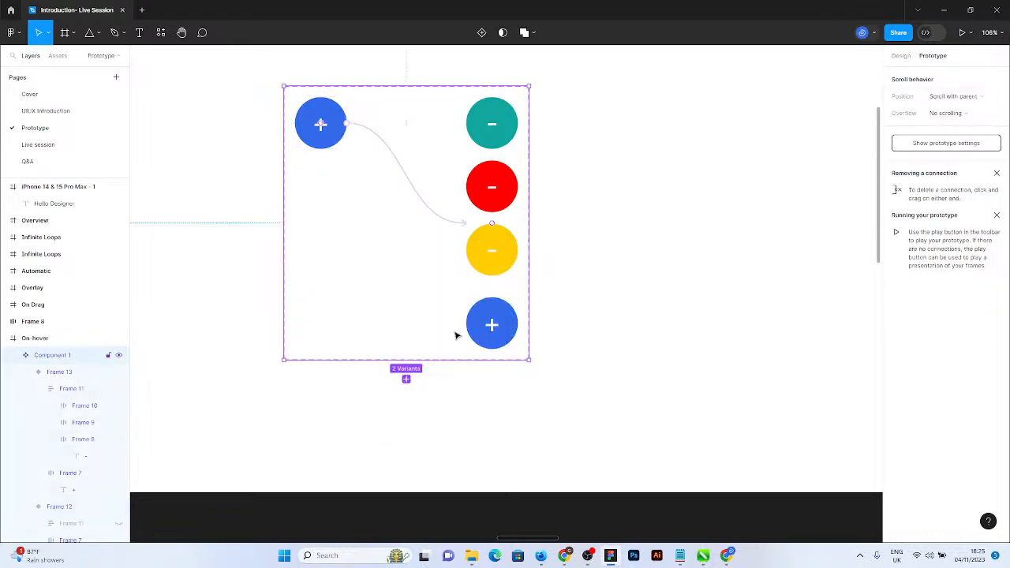
# Connect the expanded variant's blue plus button back to the collapsed variant with an On click, Change to interaction using Smart animate.
pyautogui.click(500, 344)
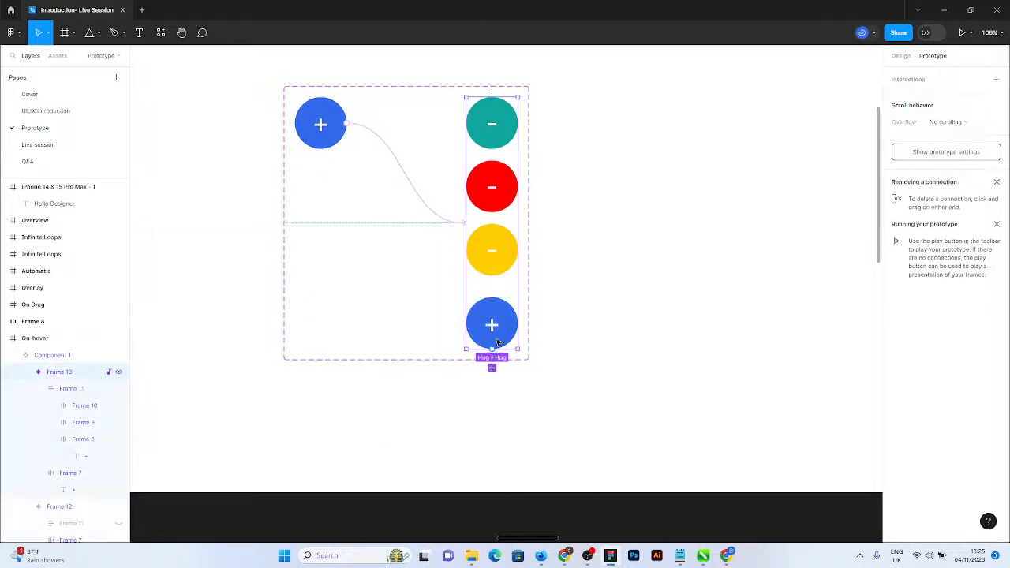
pyautogui.click(512, 327)
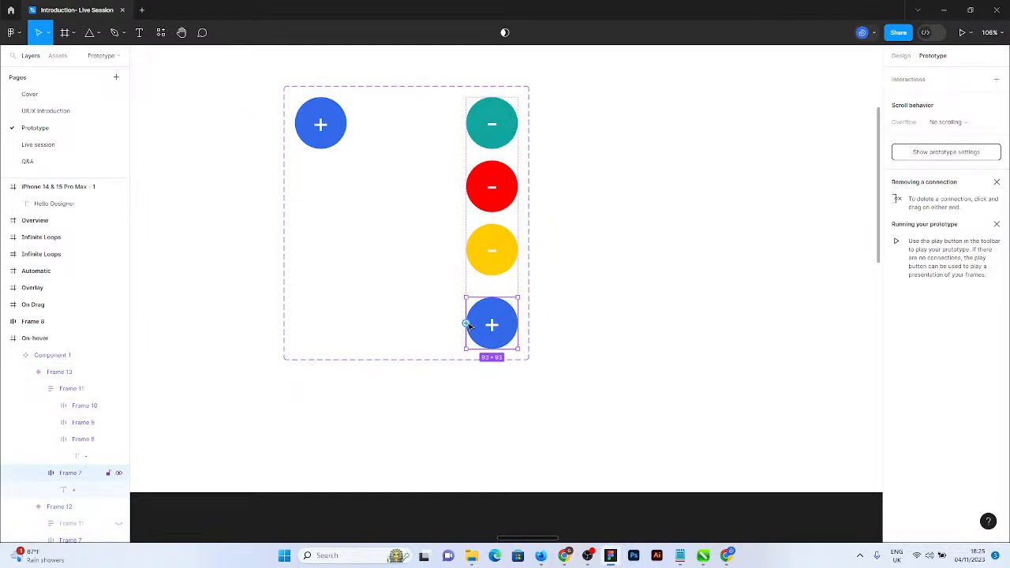
pyautogui.moveTo(465, 324); pyautogui.dragTo(314, 139)
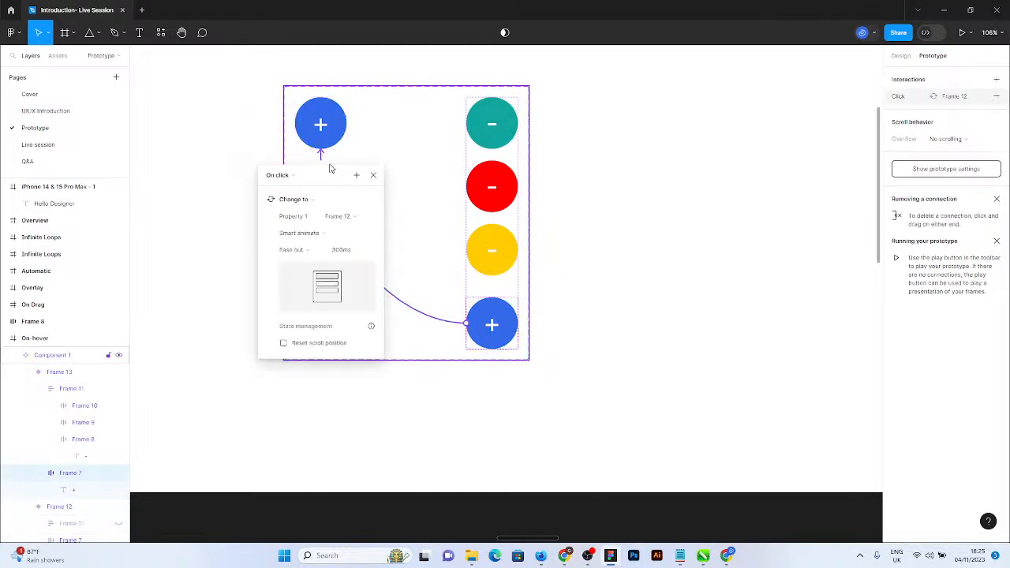
pyautogui.click(323, 198)
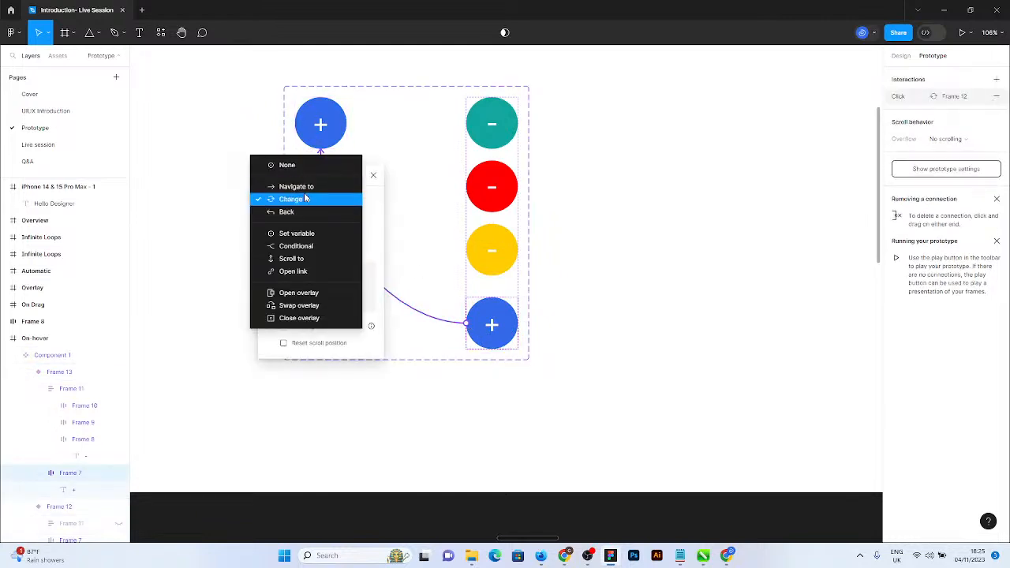
pyautogui.click(306, 198)
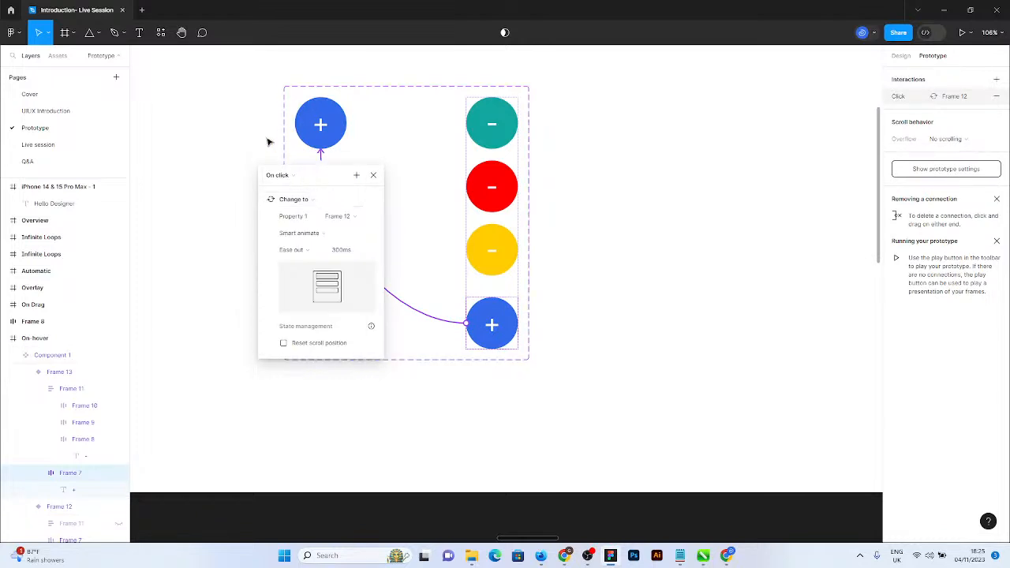
pyautogui.click(243, 133)
pyautogui.click(445, 129)
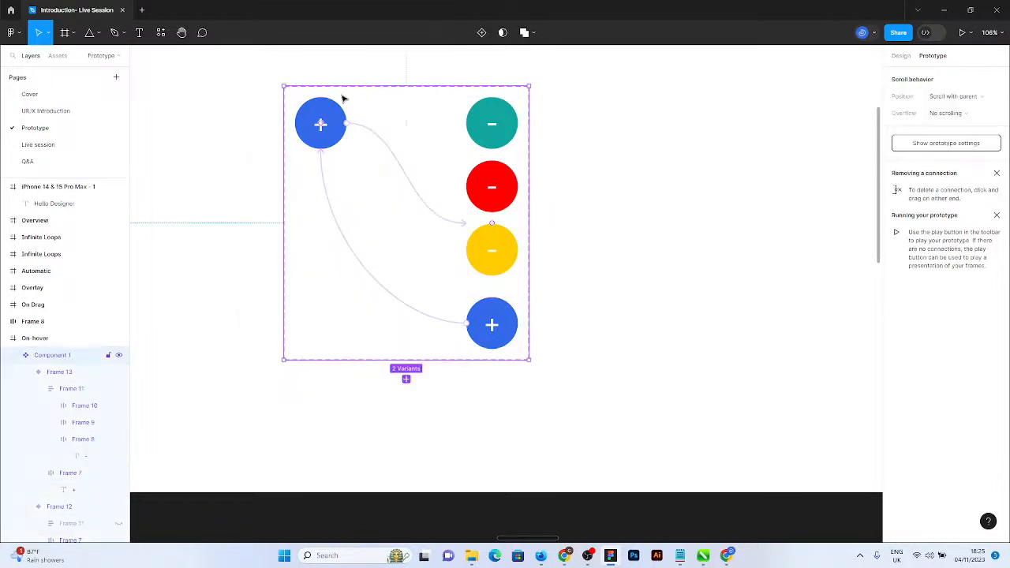
# Rename the component set as "fab button".
pyautogui.doubleClick(62, 355)
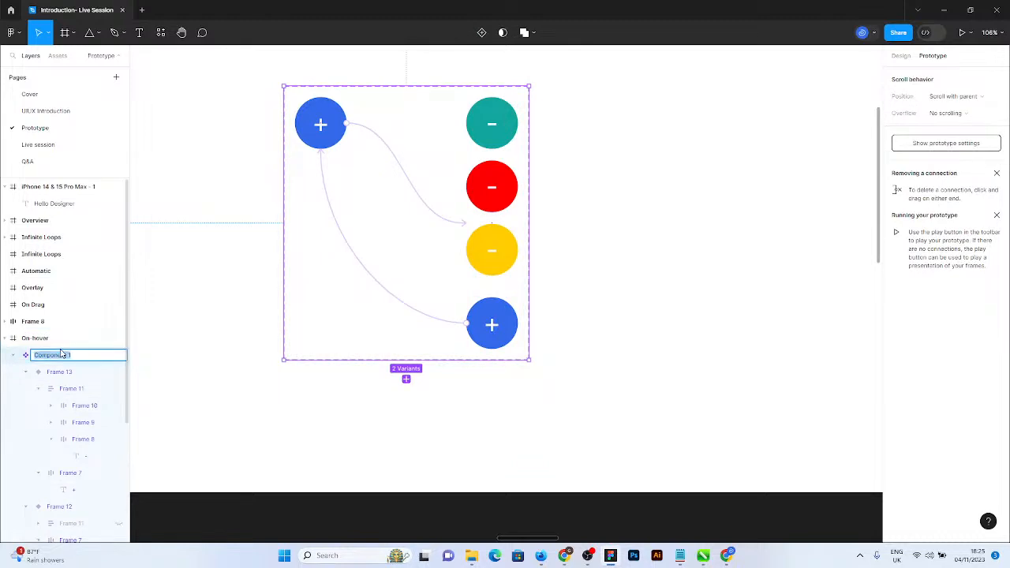
pyautogui.write('fab button')
pyautogui.press('Return')
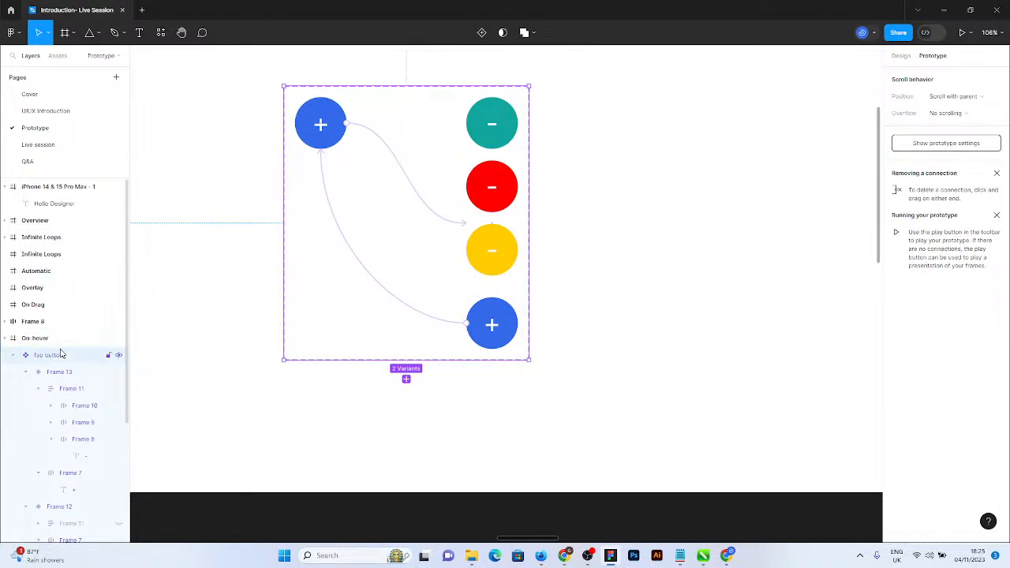
# Rename the empty On Drag frame as "Preview".
pyautogui.scroll(-5, 514, 352)
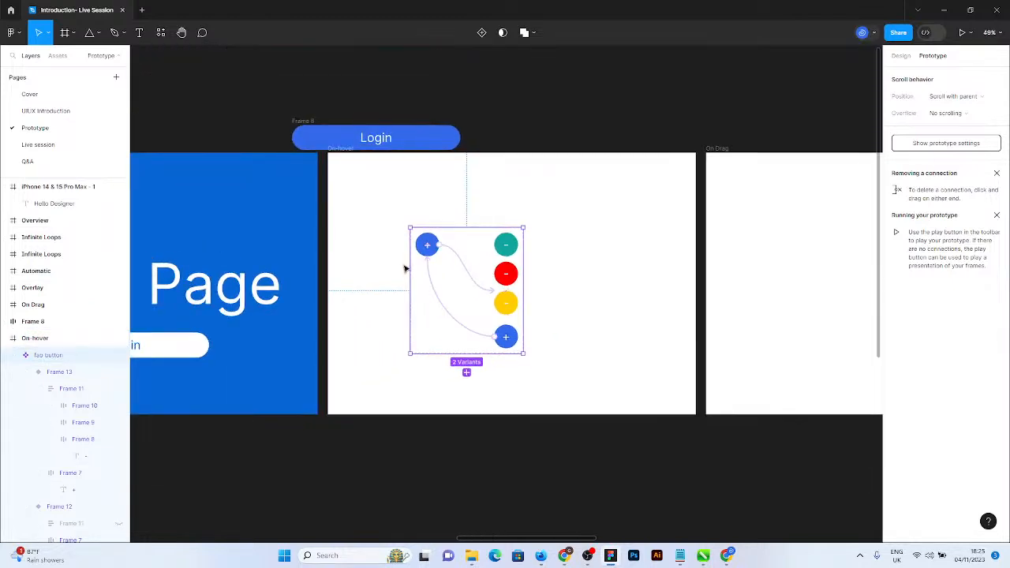
pyautogui.scroll(-3, 405, 269)
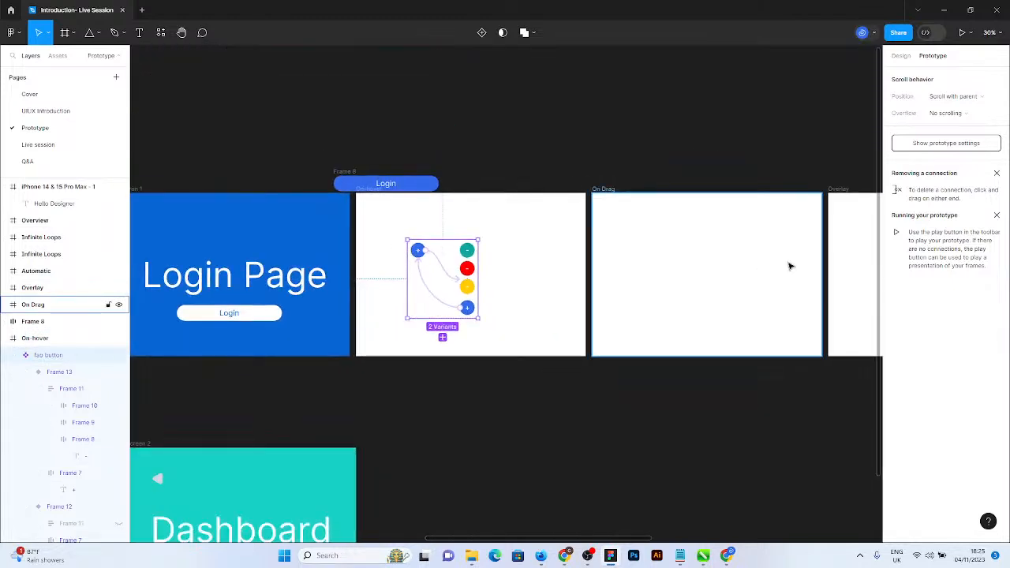
pyautogui.click(603, 190)
pyautogui.write('Preview')
pyautogui.press('Return')
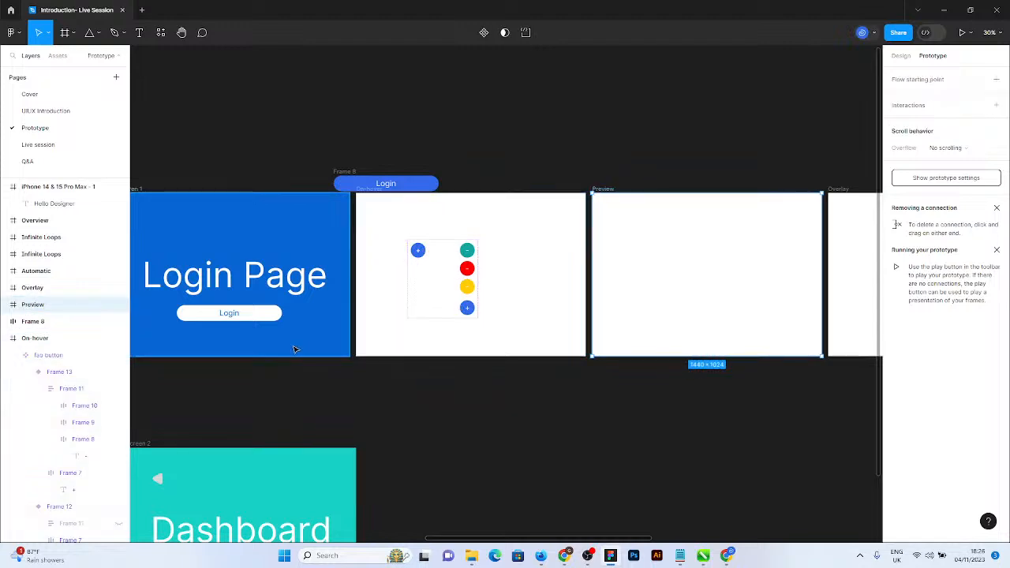
# Place an instance of the local fab button component near the centre of the Preview frame.
pyautogui.hotkey('shift', '2')
pyautogui.click(898, 56)
pyautogui.click(56, 57)
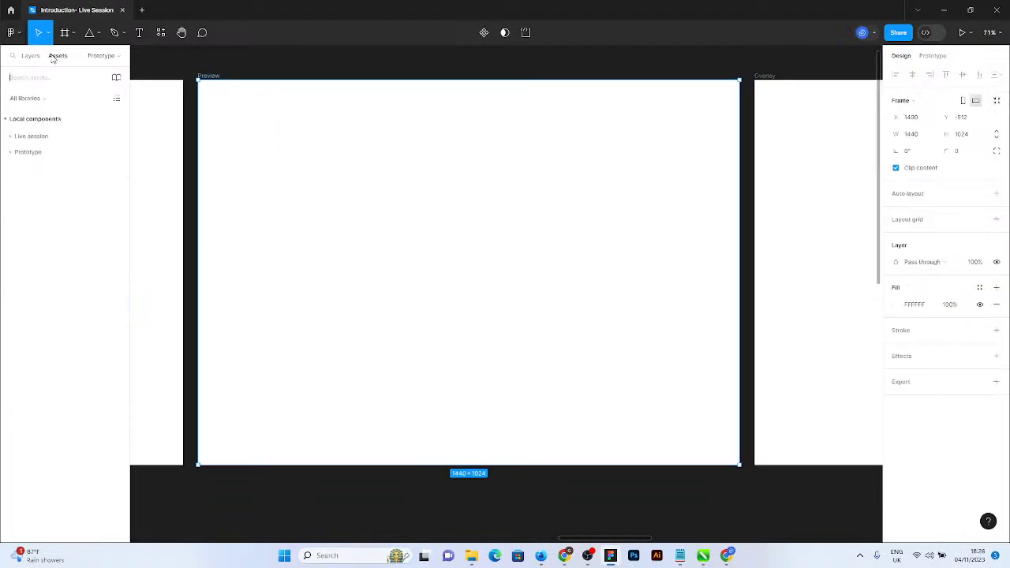
pyautogui.click(9, 137)
pyautogui.click(9, 137)
pyautogui.click(9, 152)
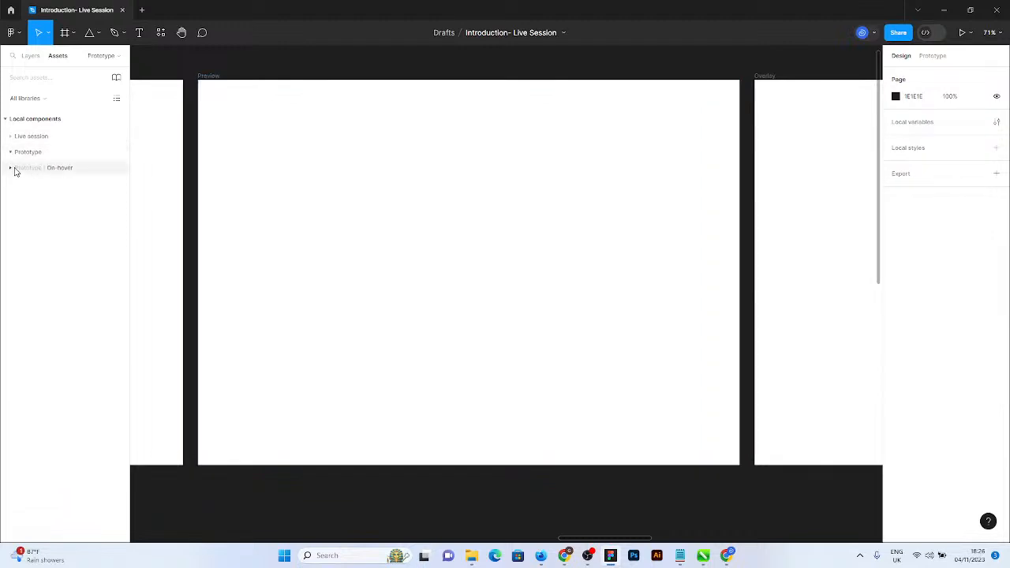
pyautogui.click(10, 168)
pyautogui.moveTo(35, 204); pyautogui.dragTo(513, 295)
pyautogui.click(562, 339)
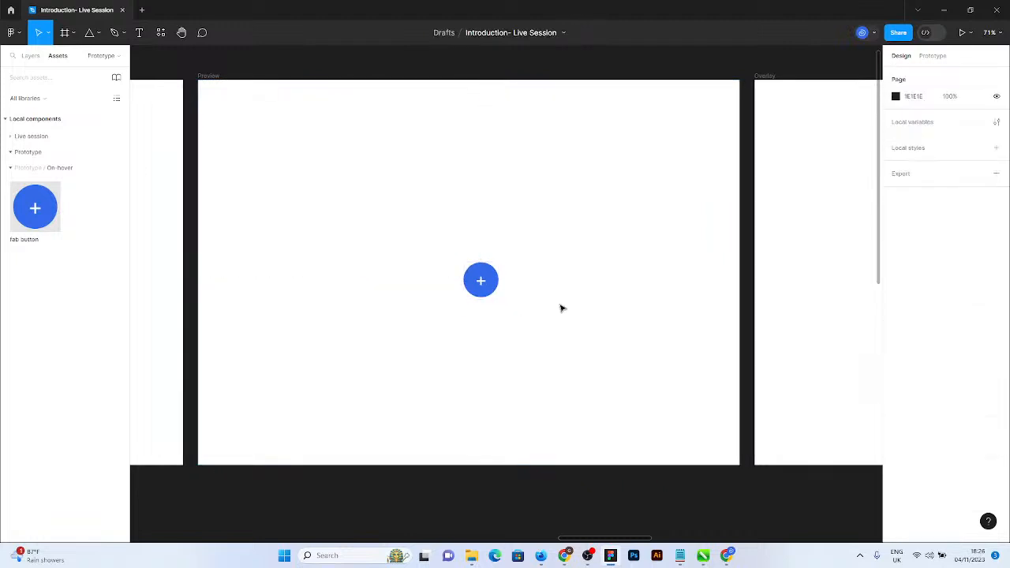
# Run the prototype presentation, advance from the Login Page to the following screen, and return to the design file.
pyautogui.click(962, 34)
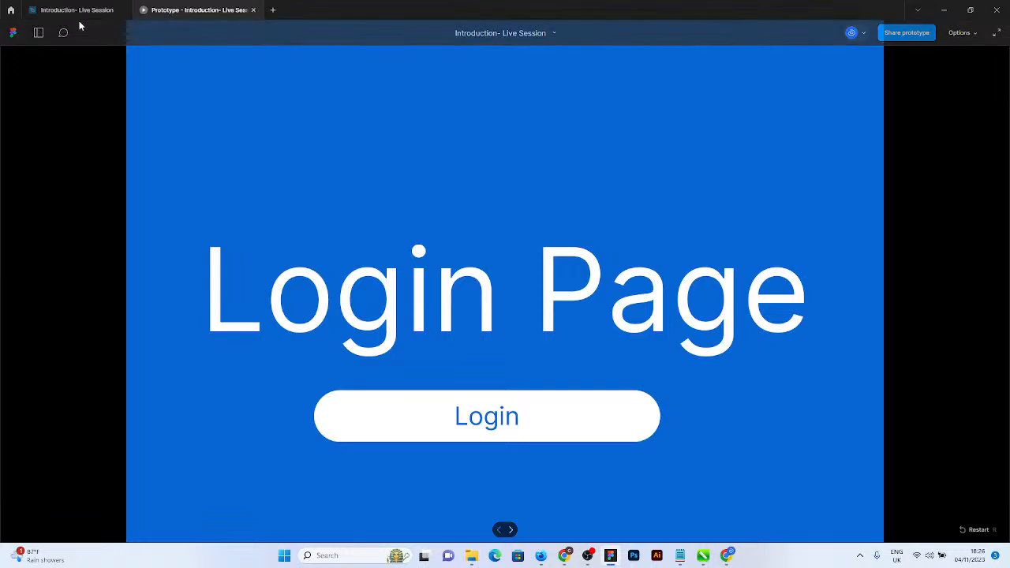
pyautogui.click(511, 530)
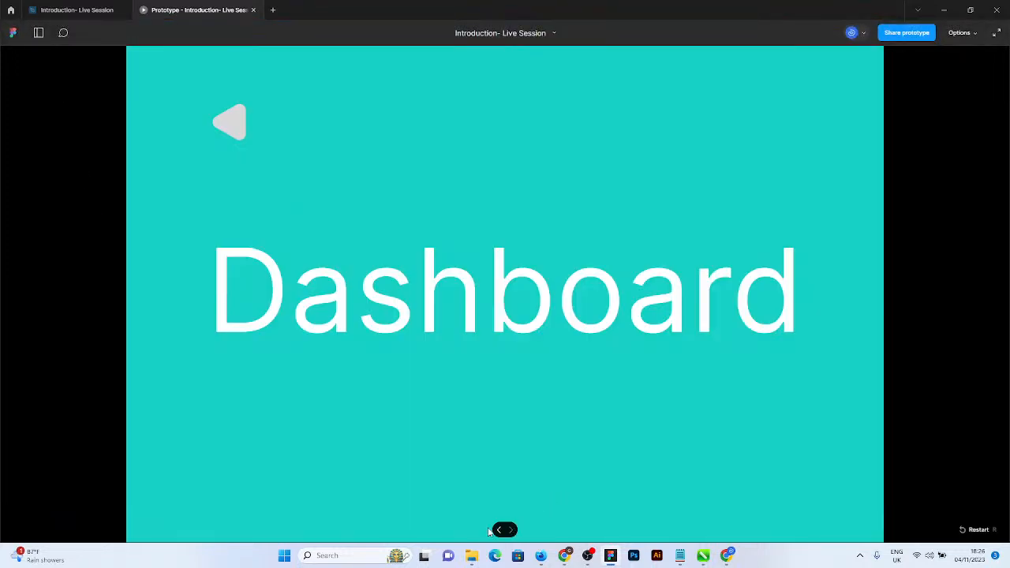
pyautogui.click(105, 8)
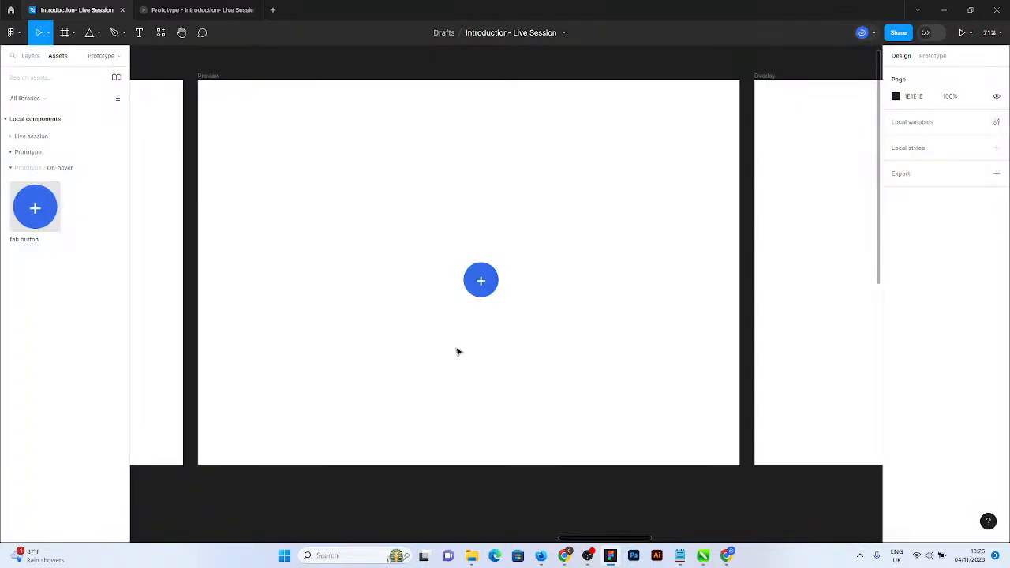
# Delete the Flow 1 starting point of the Login Page frame from the page's prototype flows.
pyautogui.scroll(-5, 559, 305)
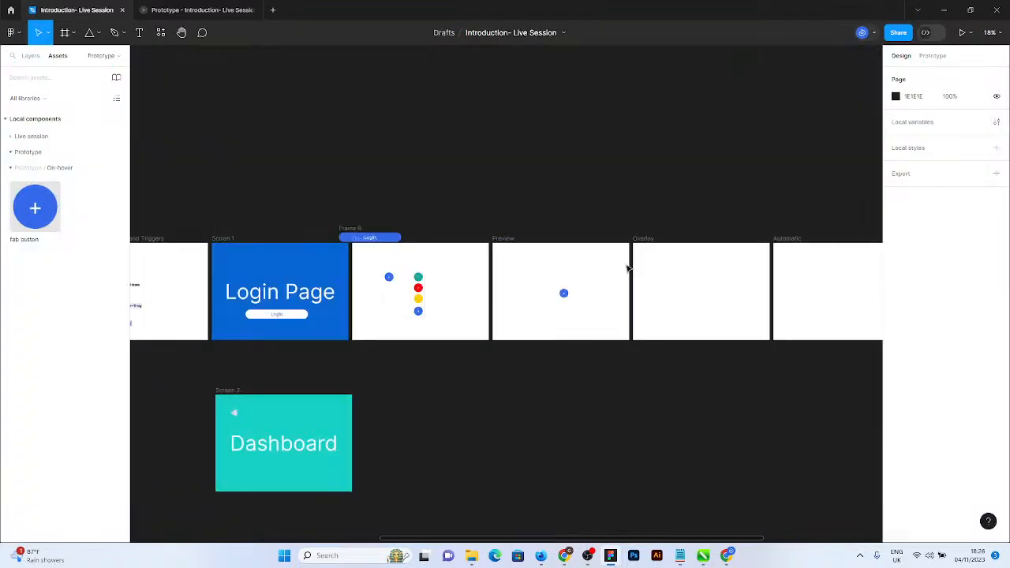
pyautogui.click(933, 56)
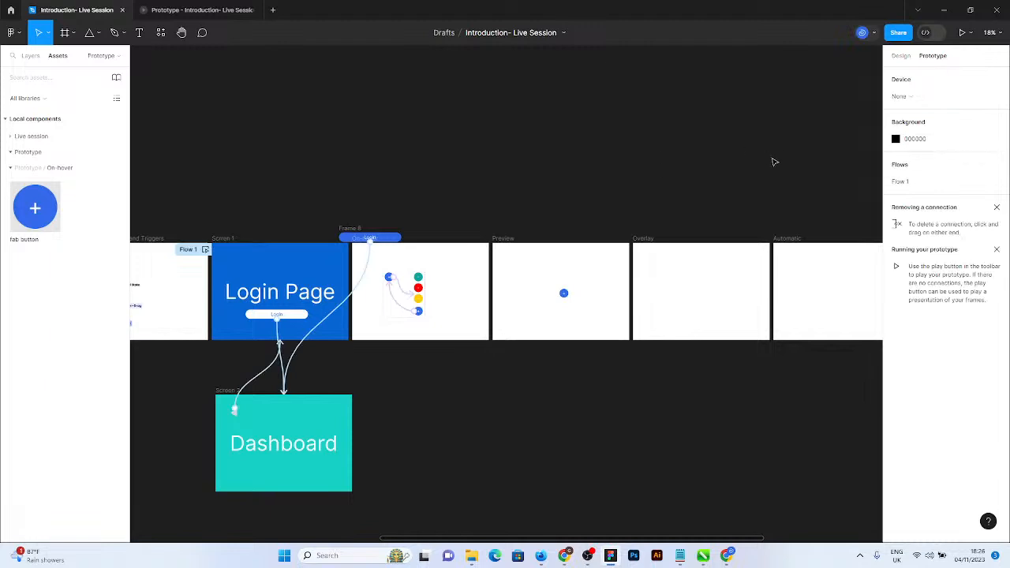
pyautogui.moveTo(978, 185)
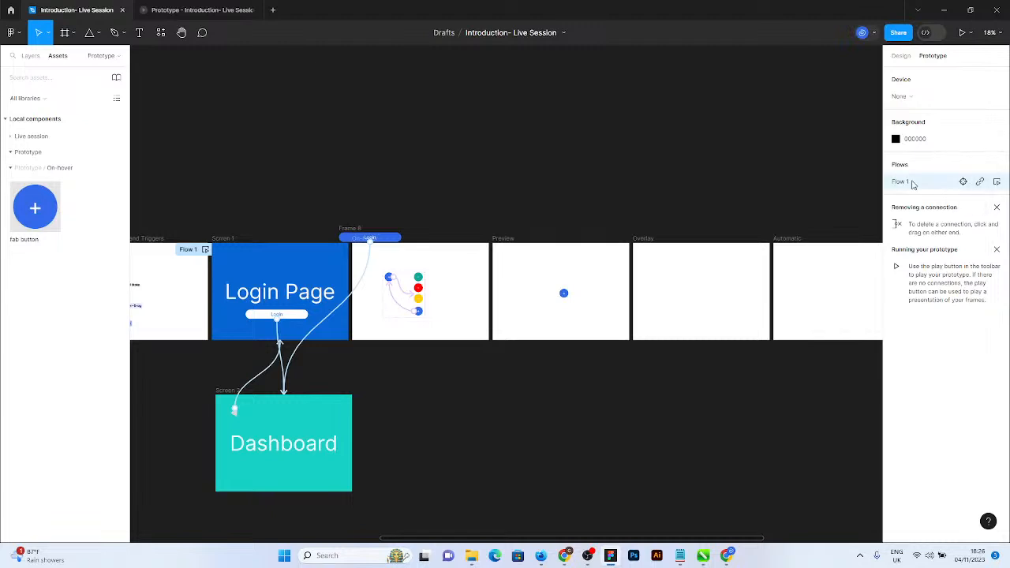
pyautogui.press('Delete')
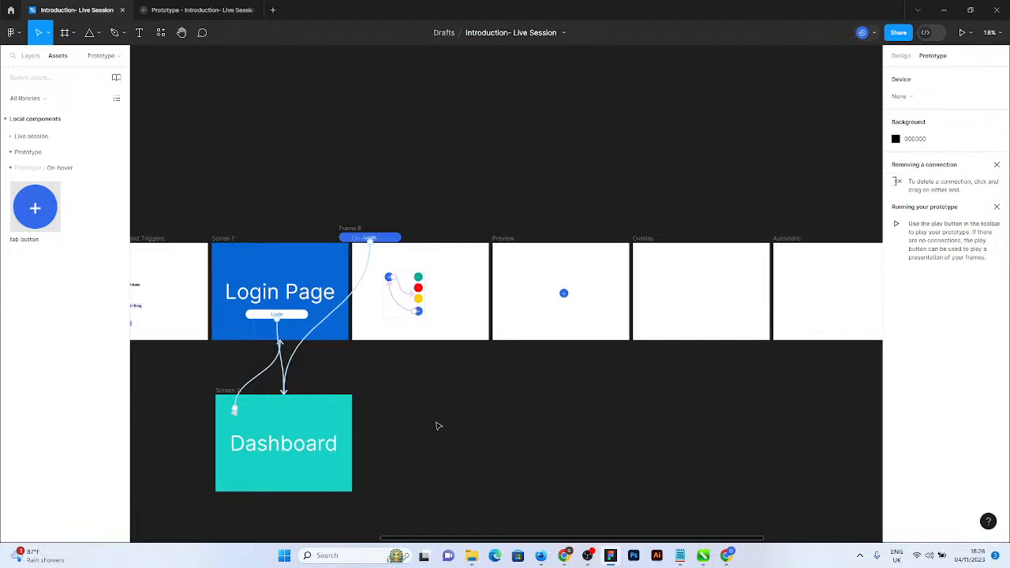
pyautogui.scroll(3, 407, 287)
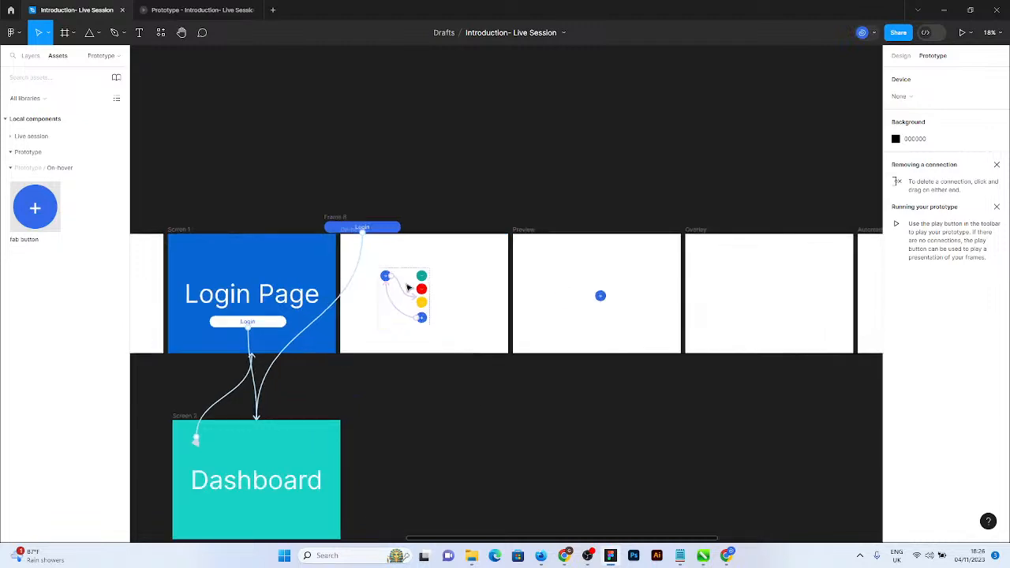
# Switch to the running prototype and go back from the Dashboard screen to page 8 with the blue plus button.
pyautogui.click(202, 9)
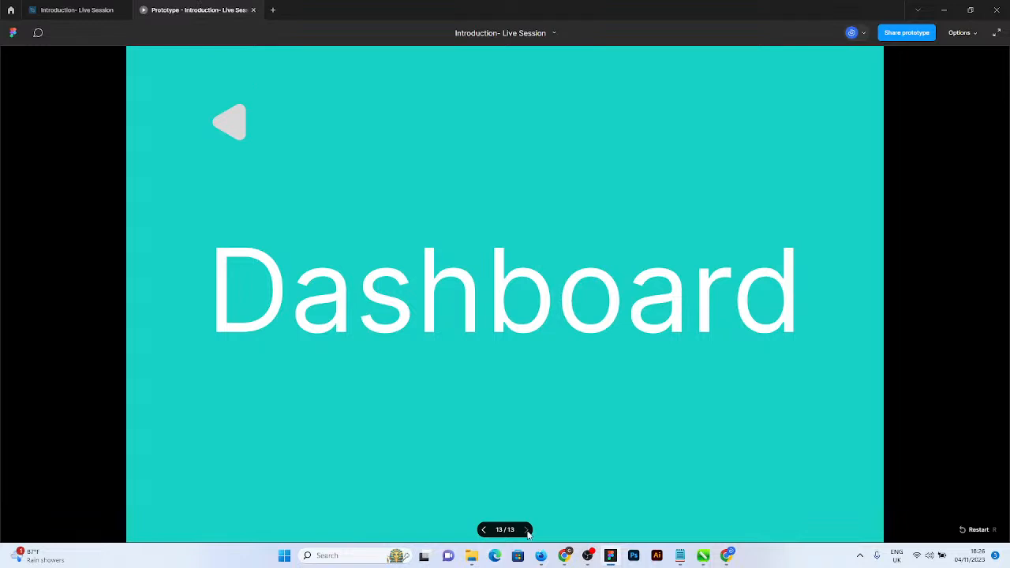
pyautogui.click(483, 530)
pyautogui.click(482, 529)
pyautogui.click(483, 530)
pyautogui.click(483, 529)
pyautogui.click(483, 530)
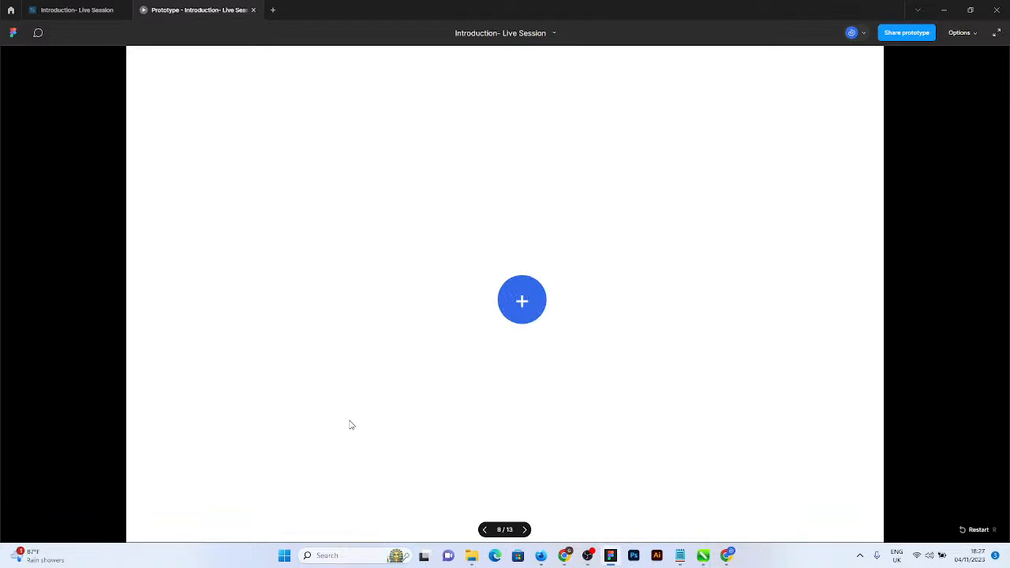
# Test the blue plus button in the prototype by repeatedly expanding and collapsing its green, red and yellow buttons.
pyautogui.click(528, 312)
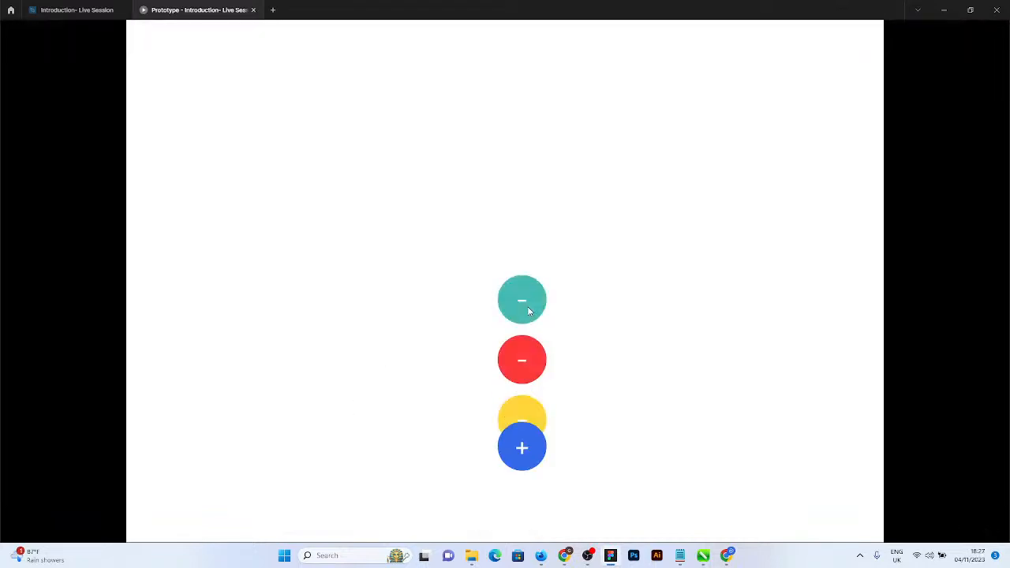
pyautogui.click(521, 503)
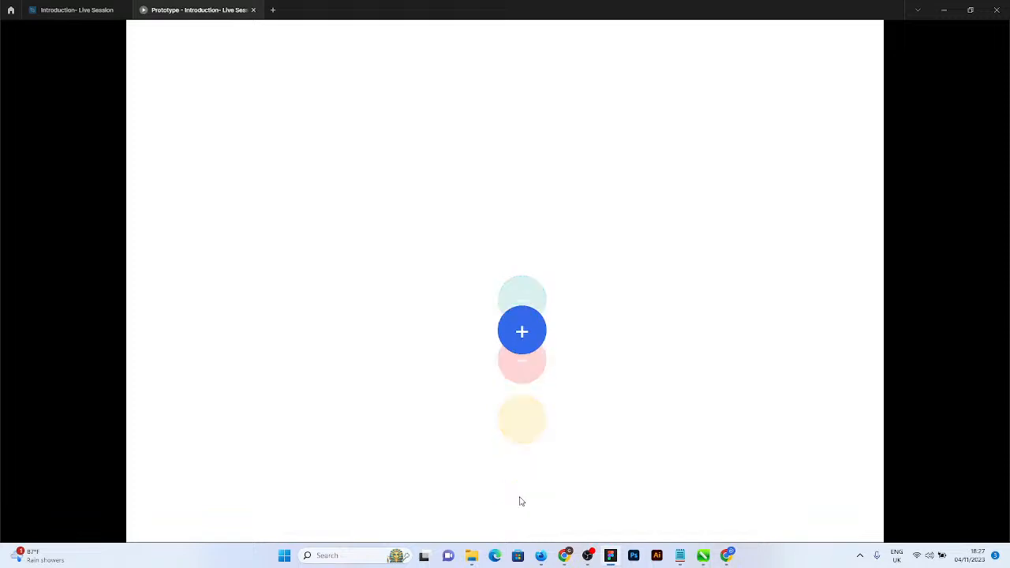
pyautogui.click(523, 302)
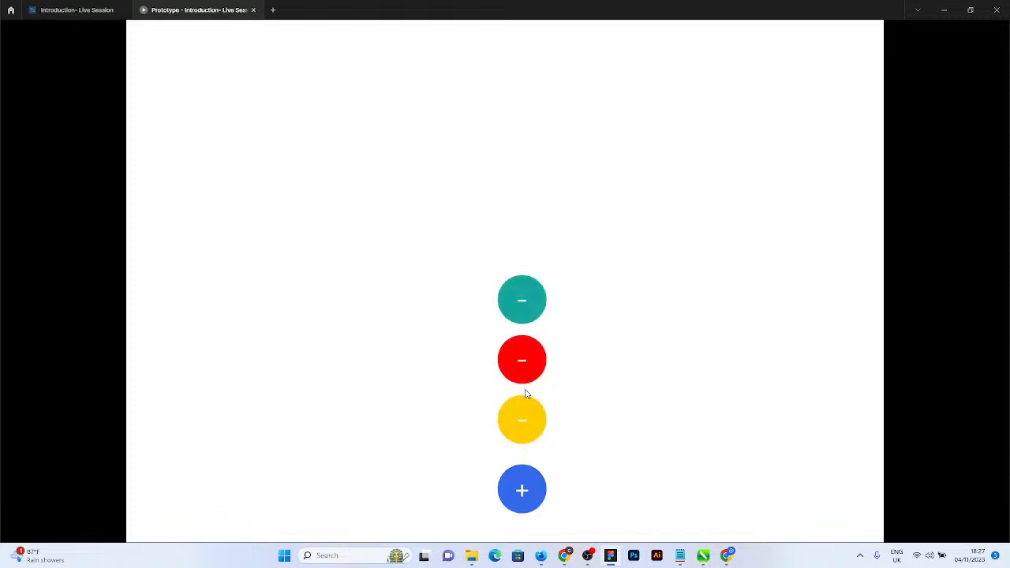
pyautogui.click(521, 489)
pyautogui.click(520, 306)
pyautogui.click(523, 489)
pyautogui.click(518, 306)
pyautogui.click(520, 491)
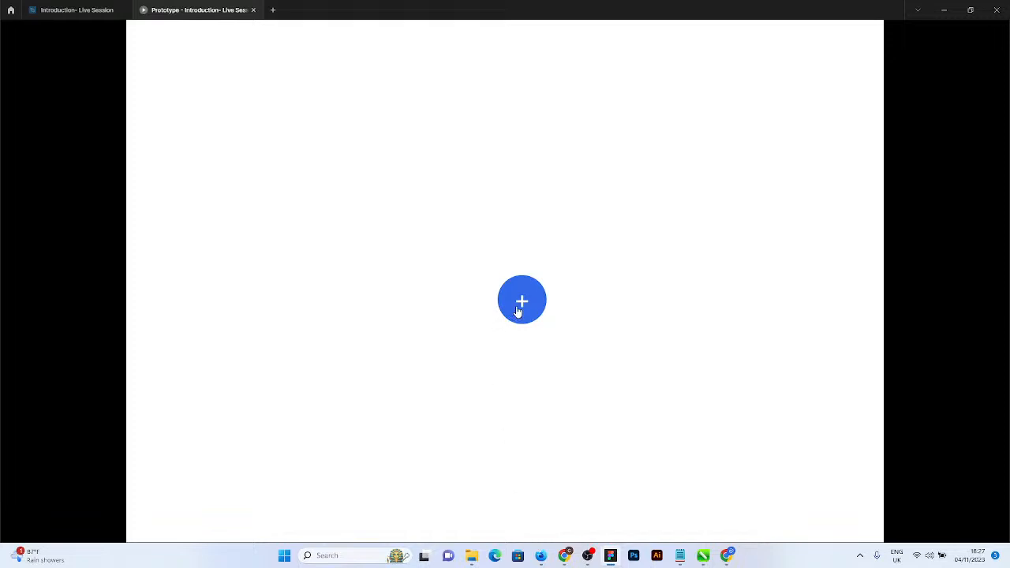
pyautogui.click(517, 312)
pyautogui.click(523, 484)
pyautogui.click(532, 310)
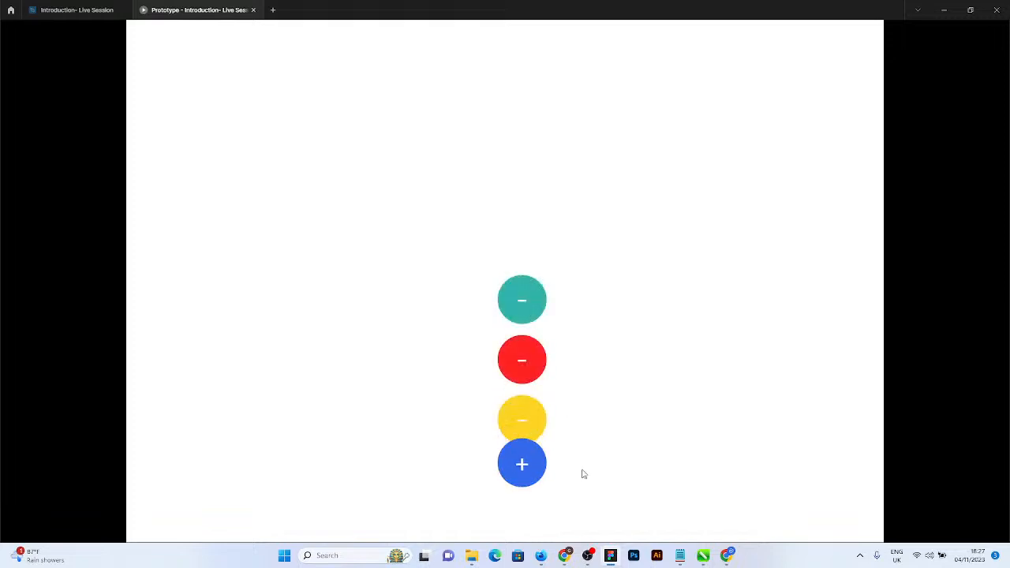
pyautogui.moveTo(614, 522)
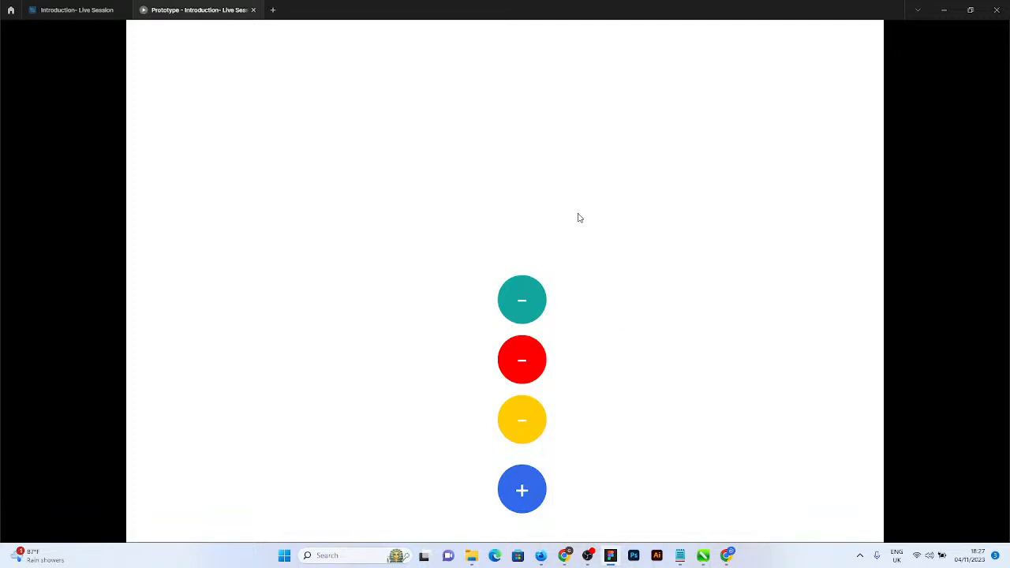
pyautogui.click(512, 491)
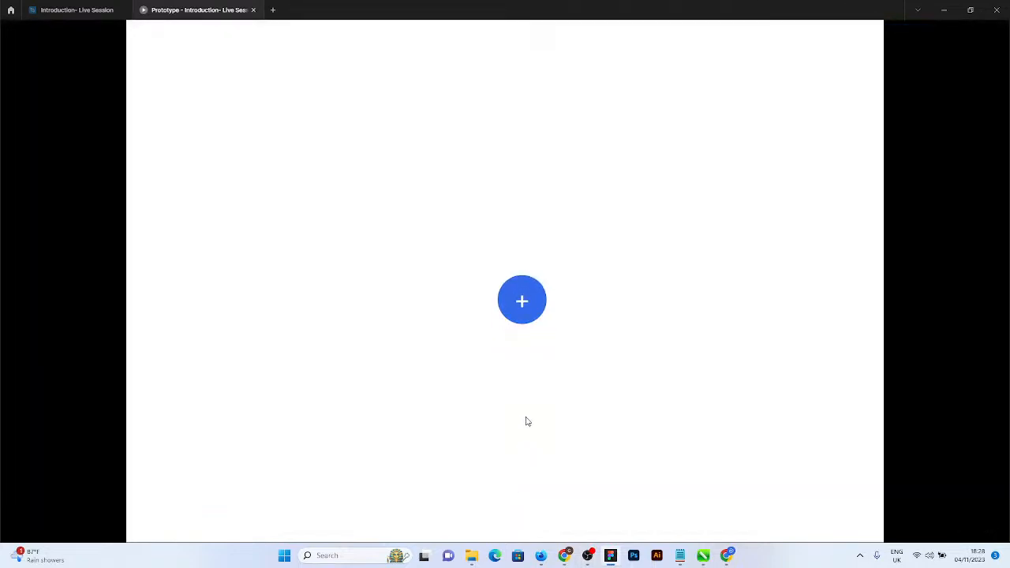
pyautogui.click(529, 309)
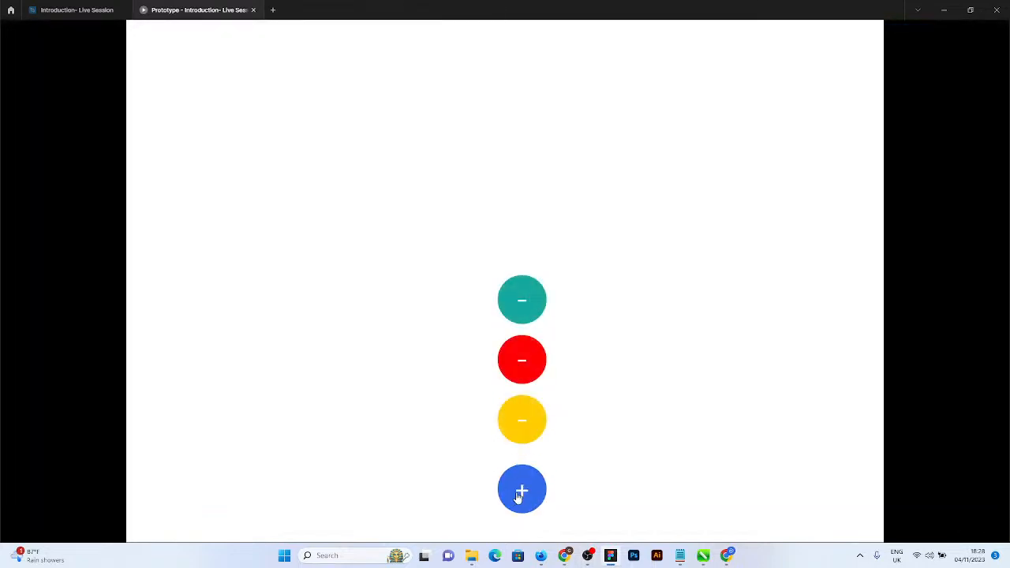
pyautogui.click(518, 495)
pyautogui.click(534, 311)
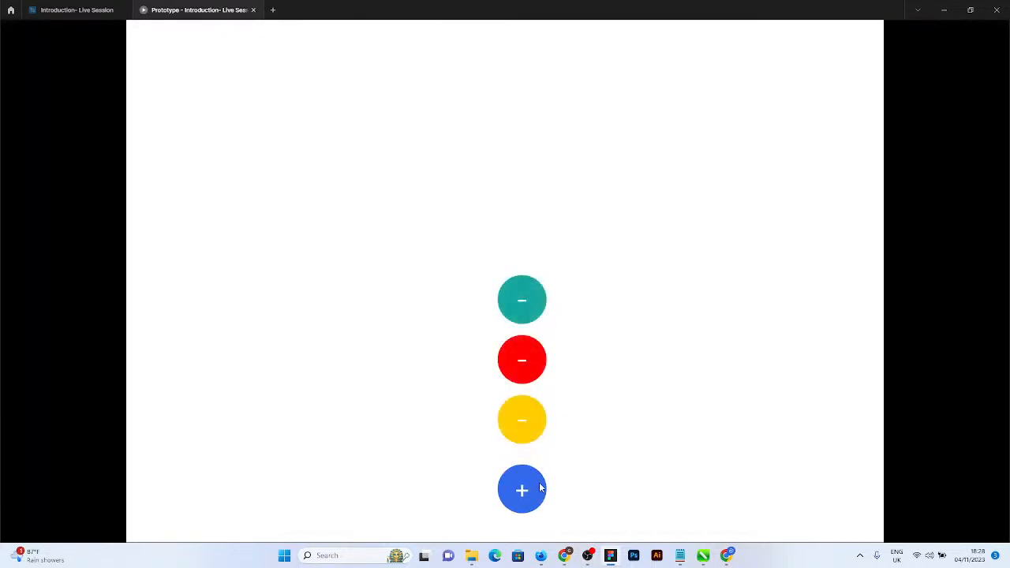
# In the design file, shift the fab button variants toward the On-hover frame's left edge and place a duplicate of the Login button beside them.
pyautogui.click(82, 4)
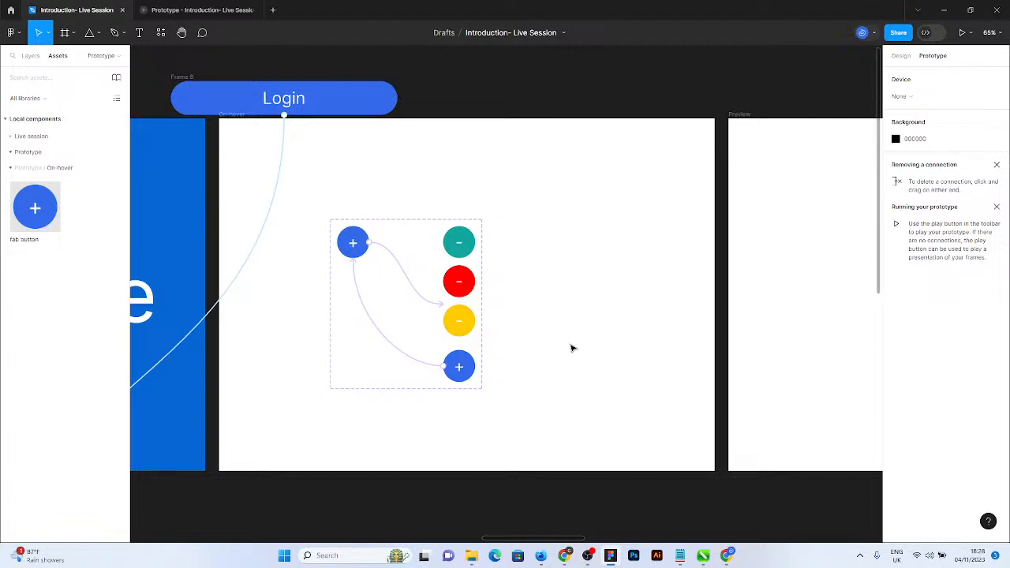
pyautogui.moveTo(434, 241); pyautogui.dragTo(348, 247)
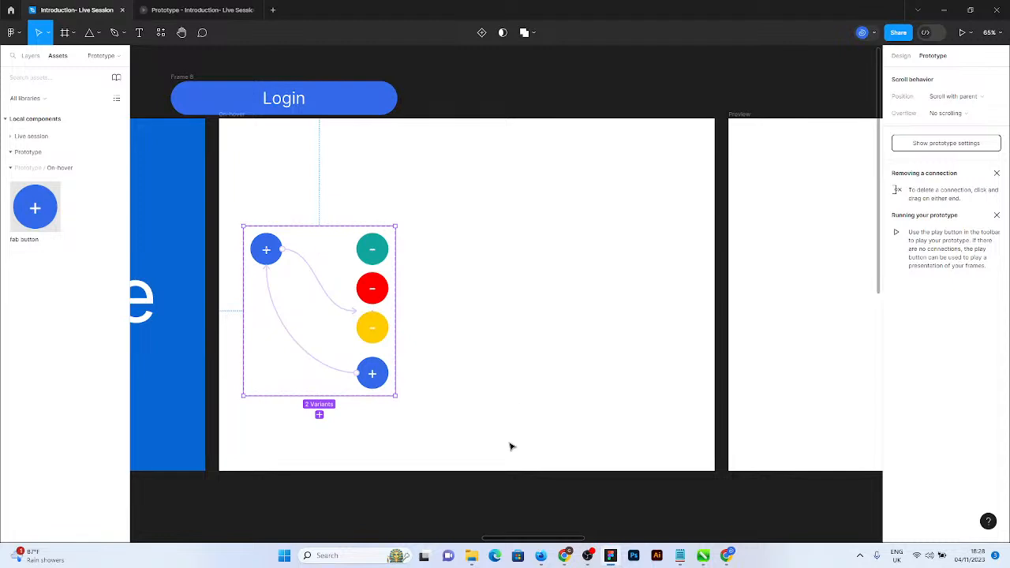
pyautogui.click(195, 83)
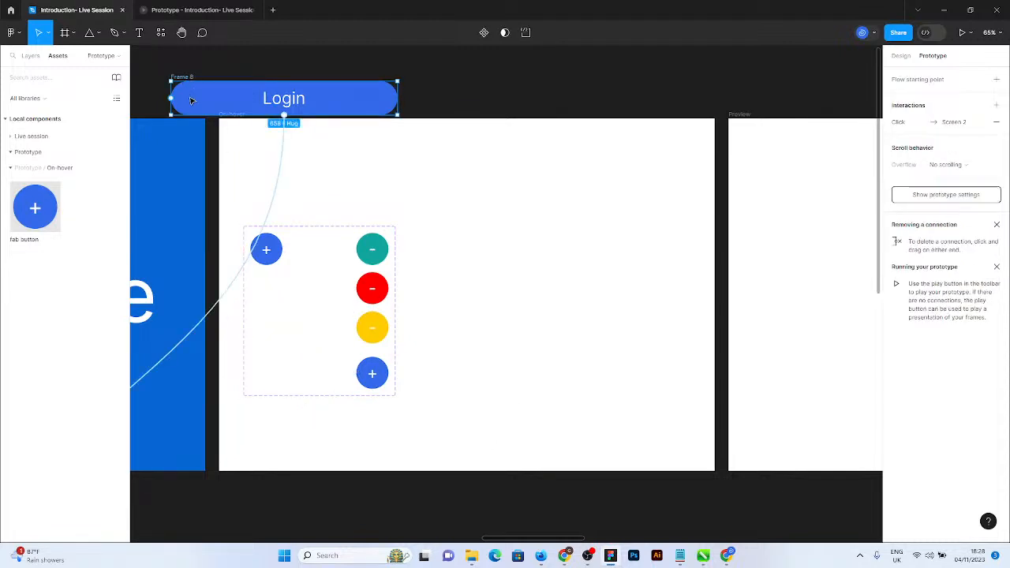
pyautogui.hotkey('ctrl', 'd')
pyautogui.click(367, 106)
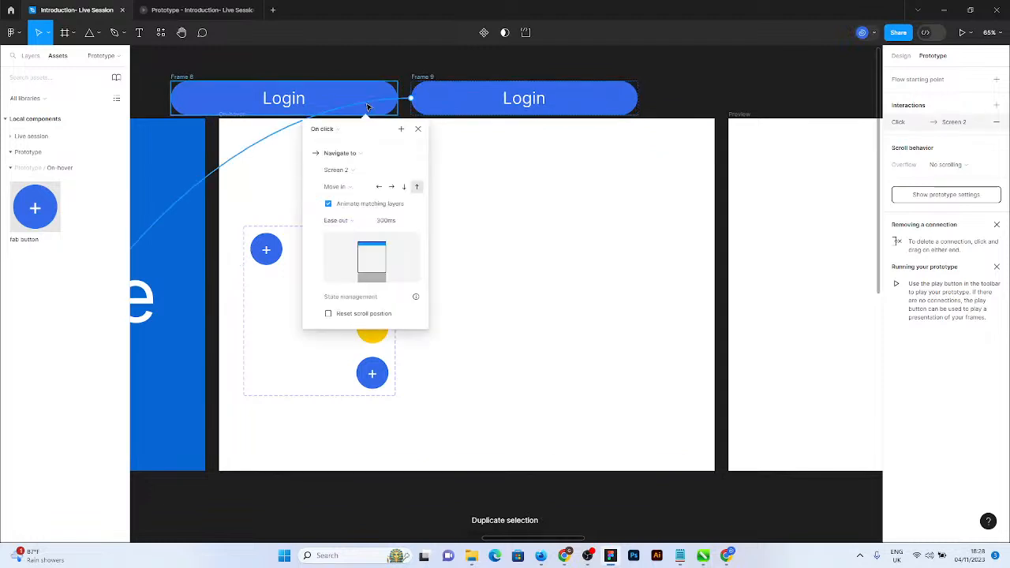
pyautogui.press('Escape')
pyautogui.moveTo(454, 109); pyautogui.dragTo(485, 298)
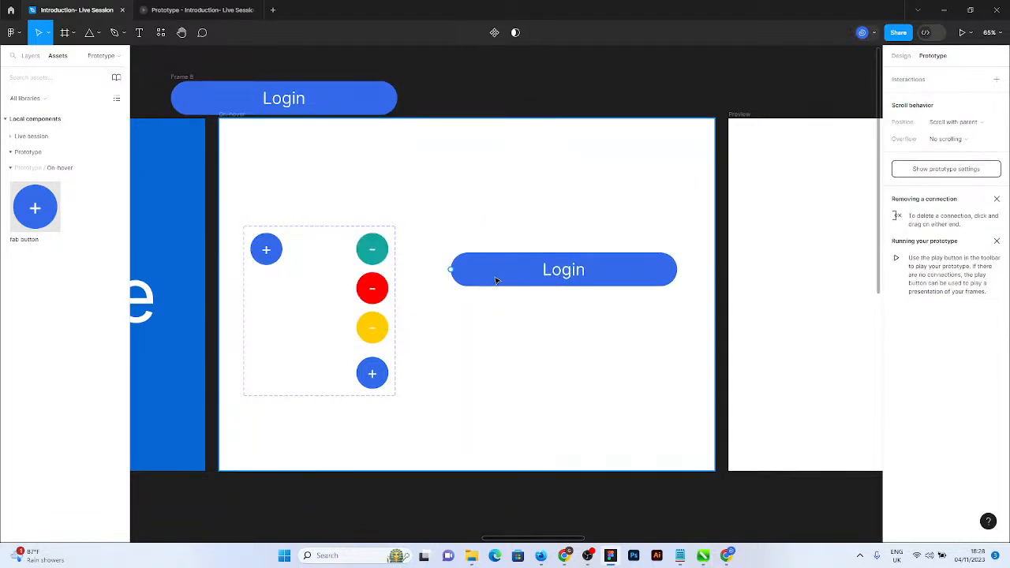
# Duplicate the Login button in the On-hover frame about 47 px below itself and fill the copy with red FF0000.
pyautogui.click(901, 56)
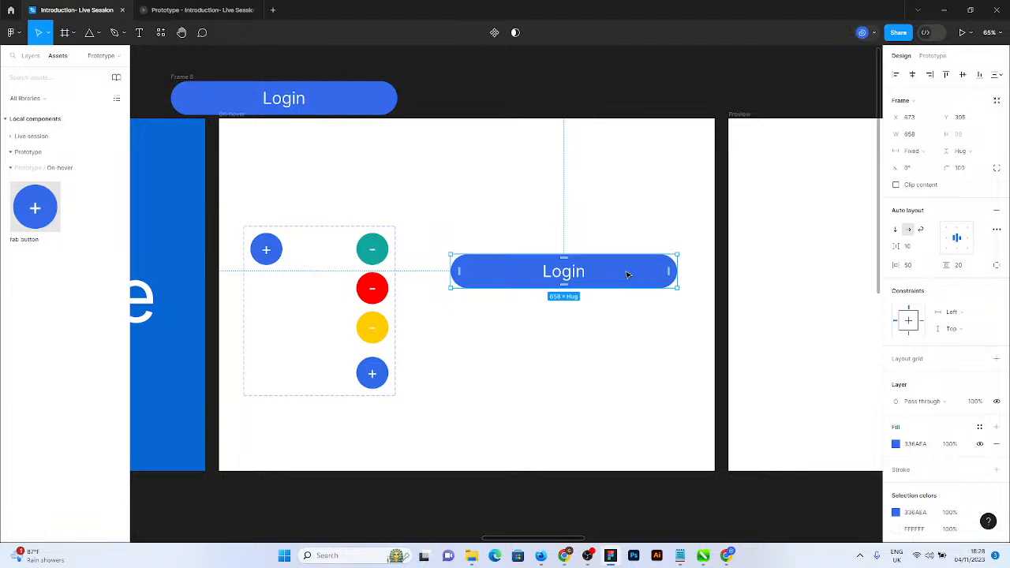
pyautogui.keyDown('alt'); pyautogui.moveTo(627, 275); pyautogui.dragTo(639, 340); pyautogui.keyUp('alt')
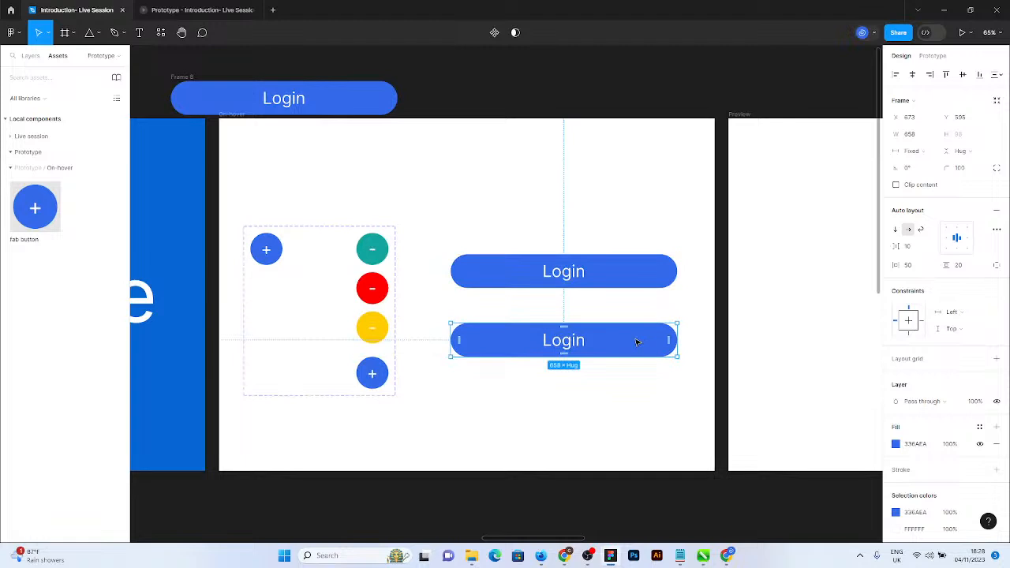
pyautogui.moveTo(637, 341); pyautogui.dragTo(636, 322)
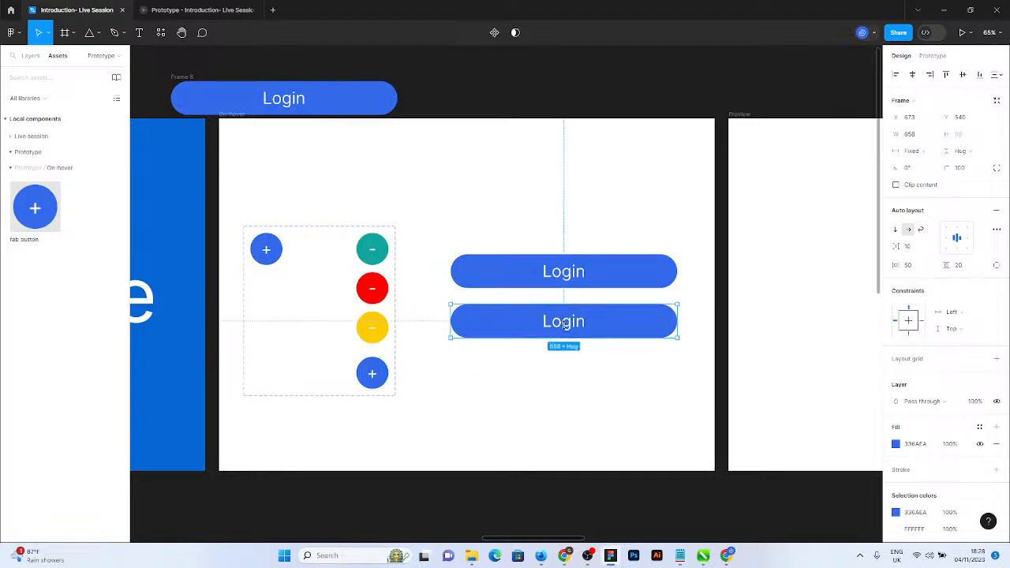
pyautogui.click(895, 444)
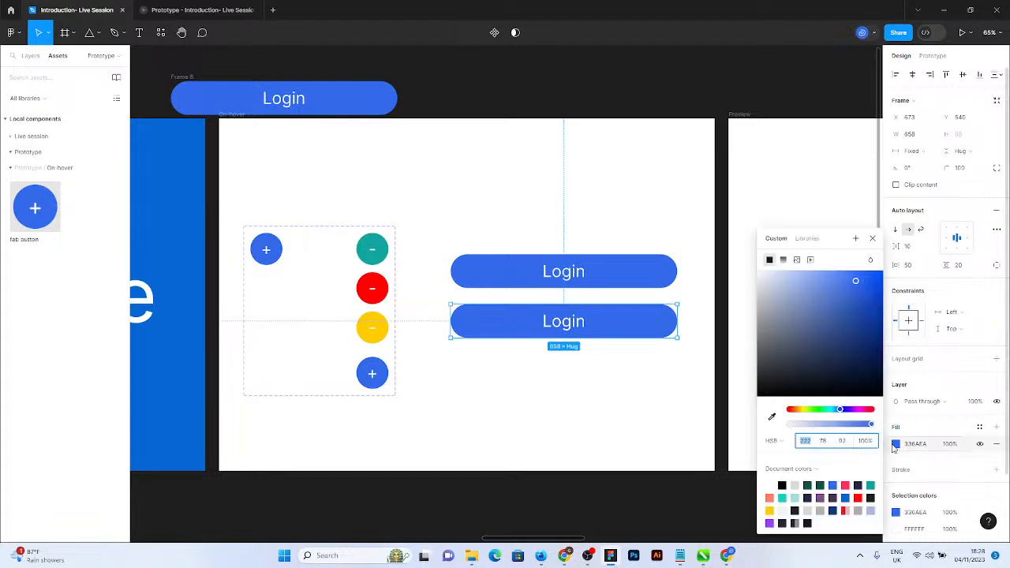
pyautogui.click(858, 497)
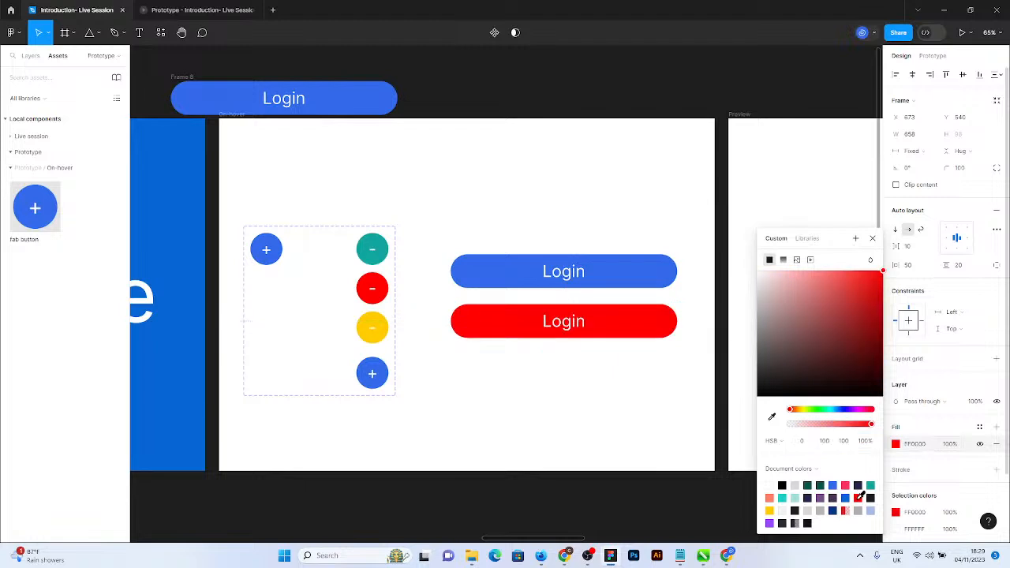
pyautogui.click(489, 383)
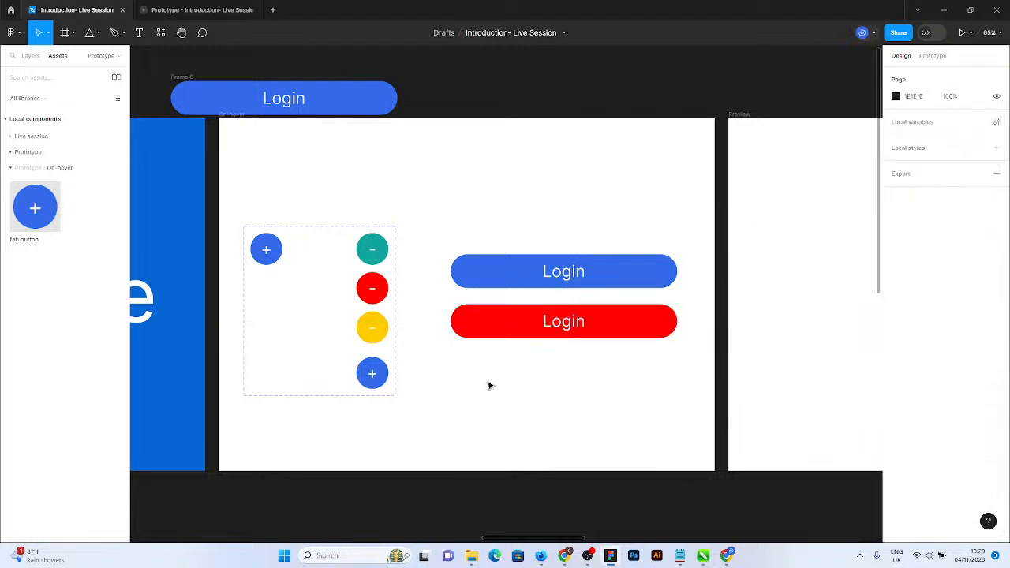
# Combine the blue and red Login buttons in the On-hover frame into a component set.
pyautogui.click(498, 262)
pyautogui.click(497, 332)
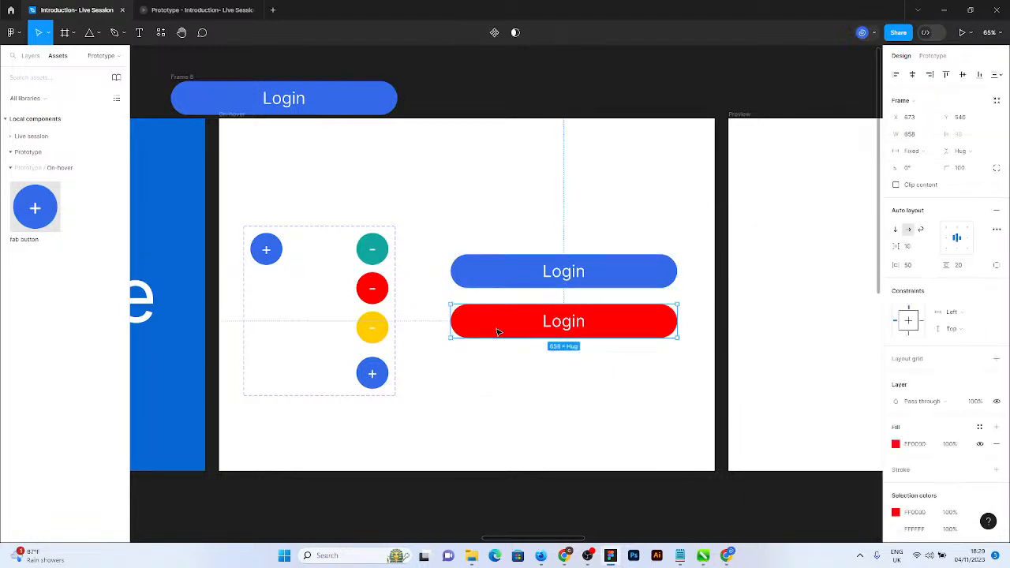
pyautogui.click(444, 221)
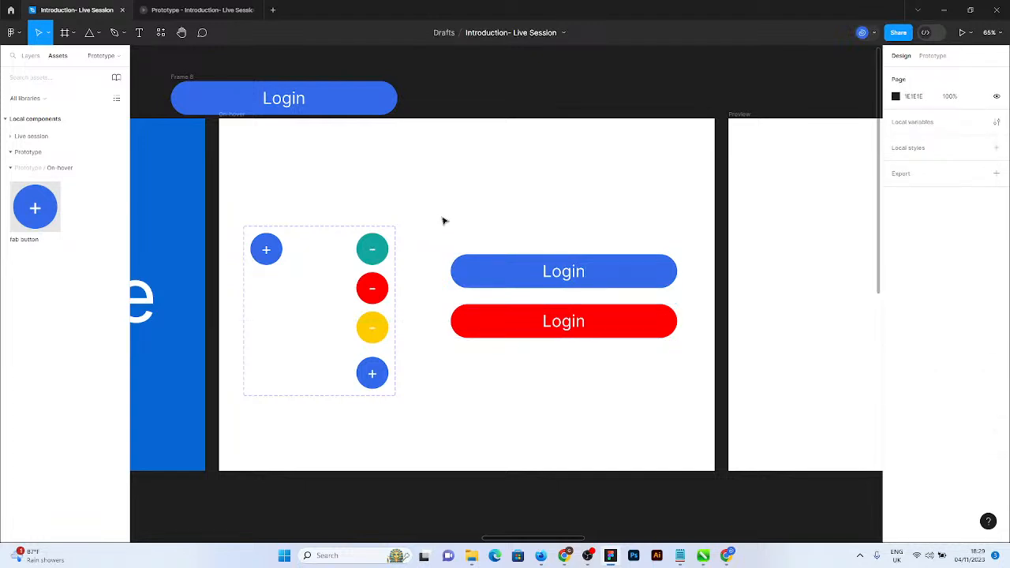
pyautogui.moveTo(433, 231); pyautogui.dragTo(699, 411)
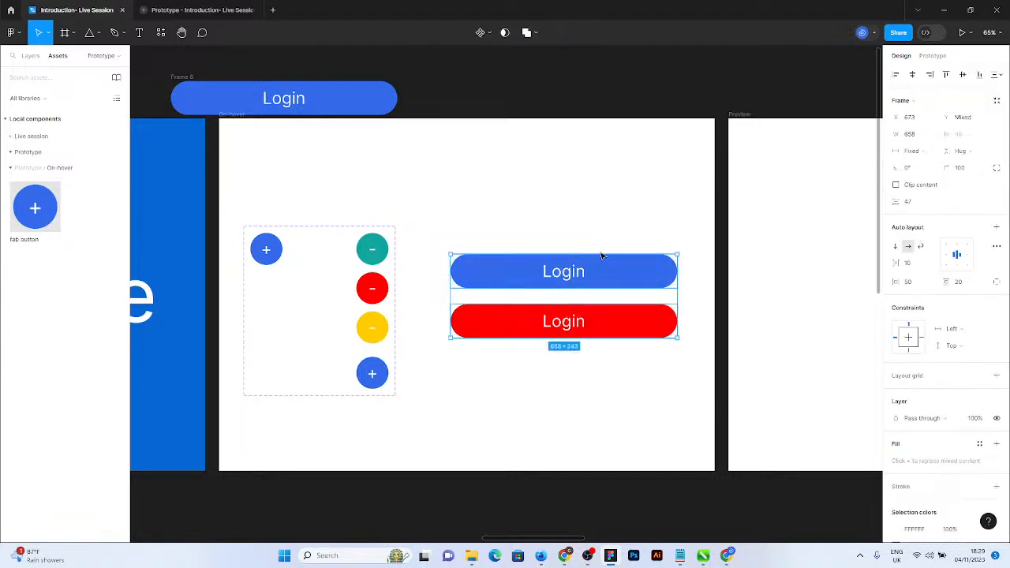
pyautogui.click(486, 32)
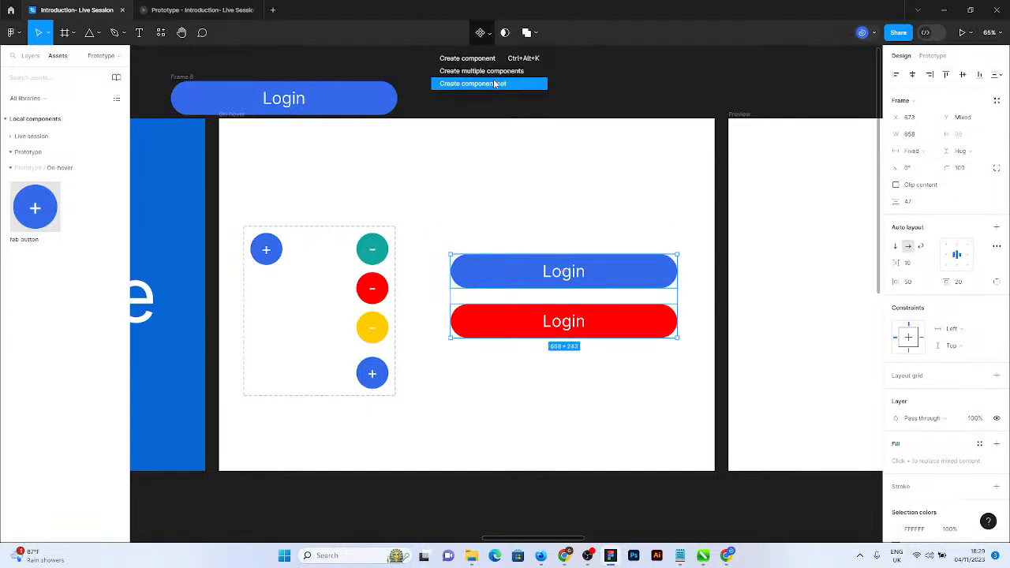
pyautogui.click(494, 84)
# Add a While hovering interaction on the blue Login variant that changes it to the red variant with Smart animate.
pyautogui.scroll(3, 677, 332)
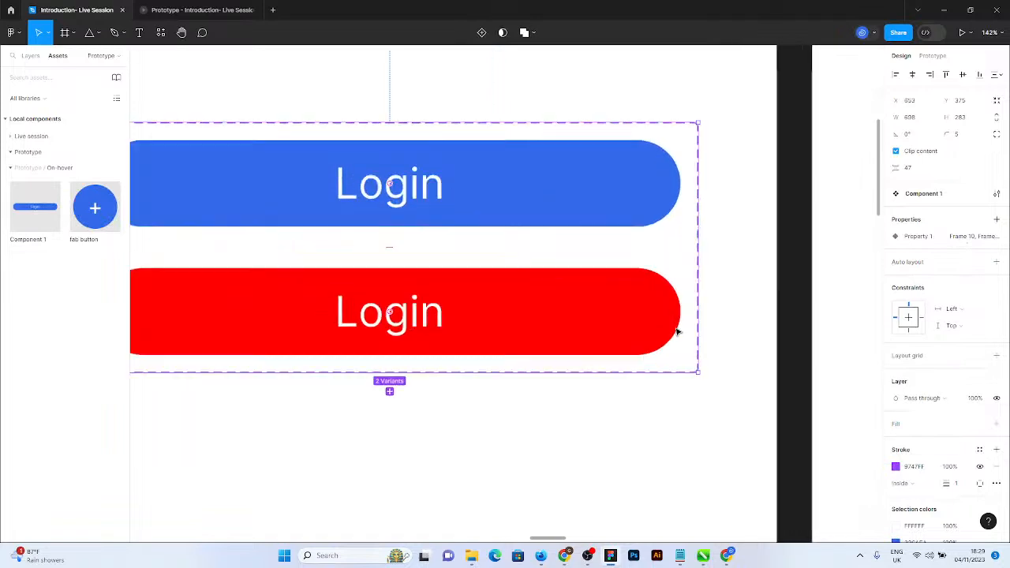
pyautogui.click(920, 60)
pyautogui.click(505, 198)
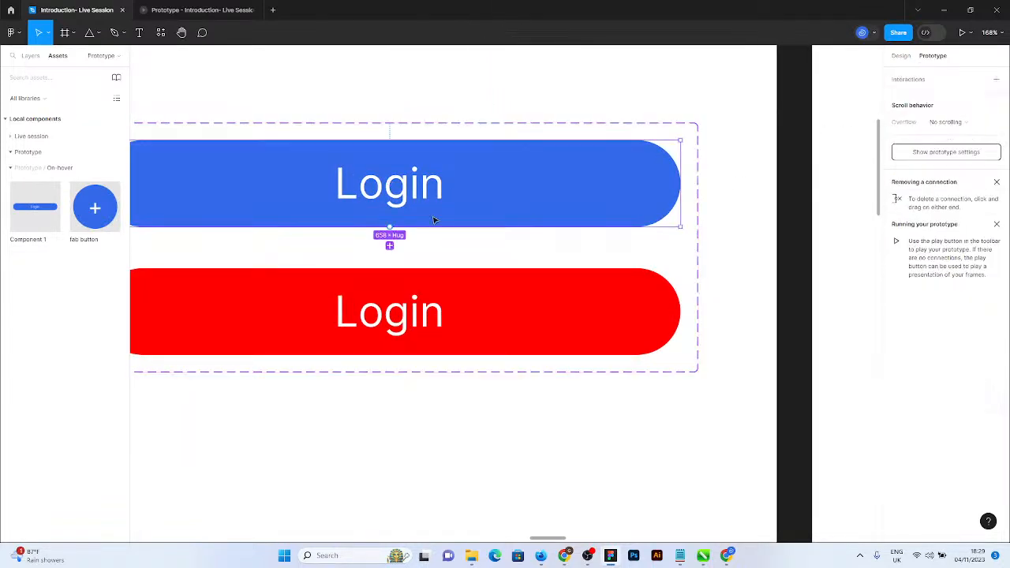
pyautogui.moveTo(390, 228); pyautogui.dragTo(484, 273)
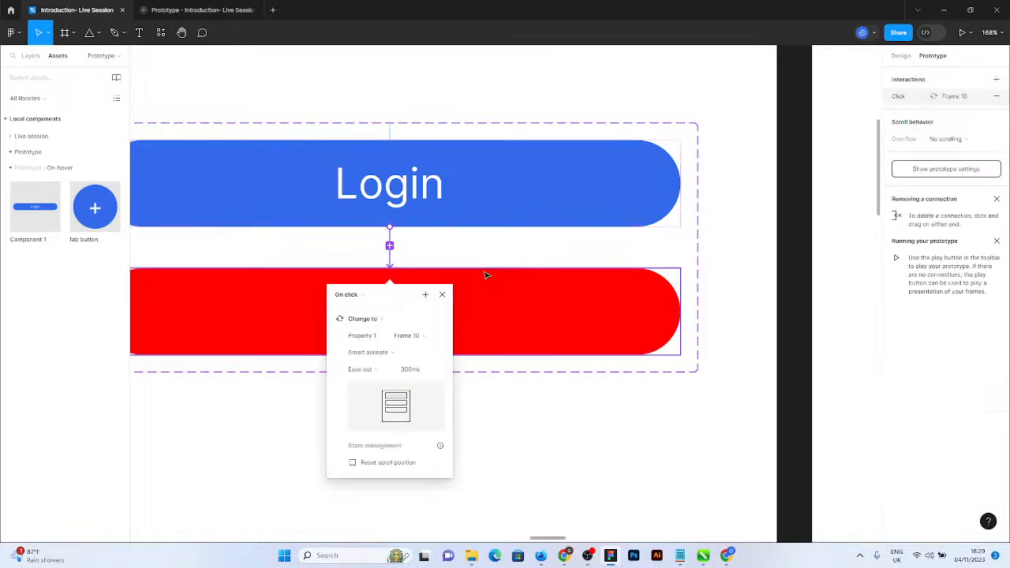
pyautogui.click(362, 297)
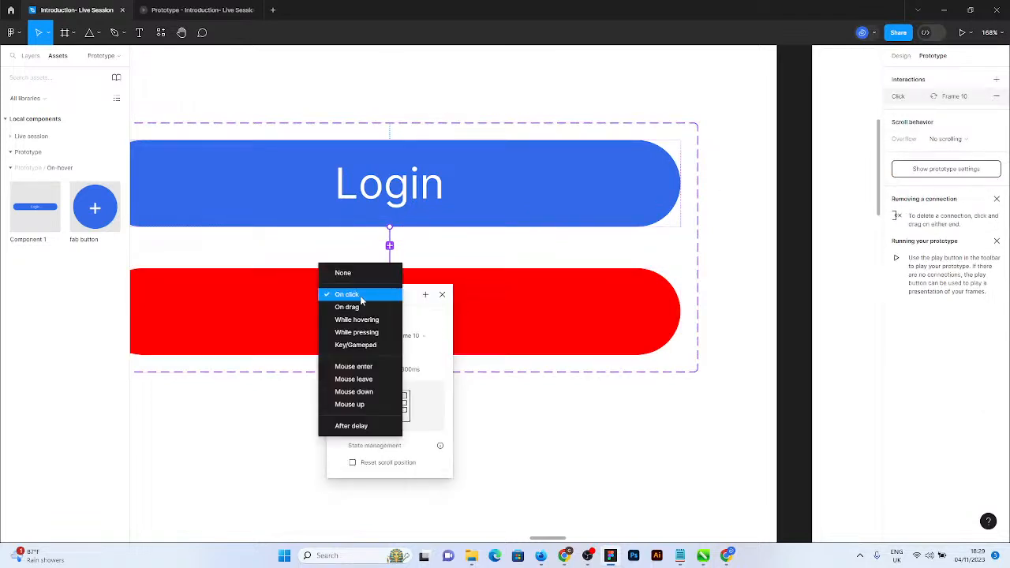
pyautogui.click(364, 318)
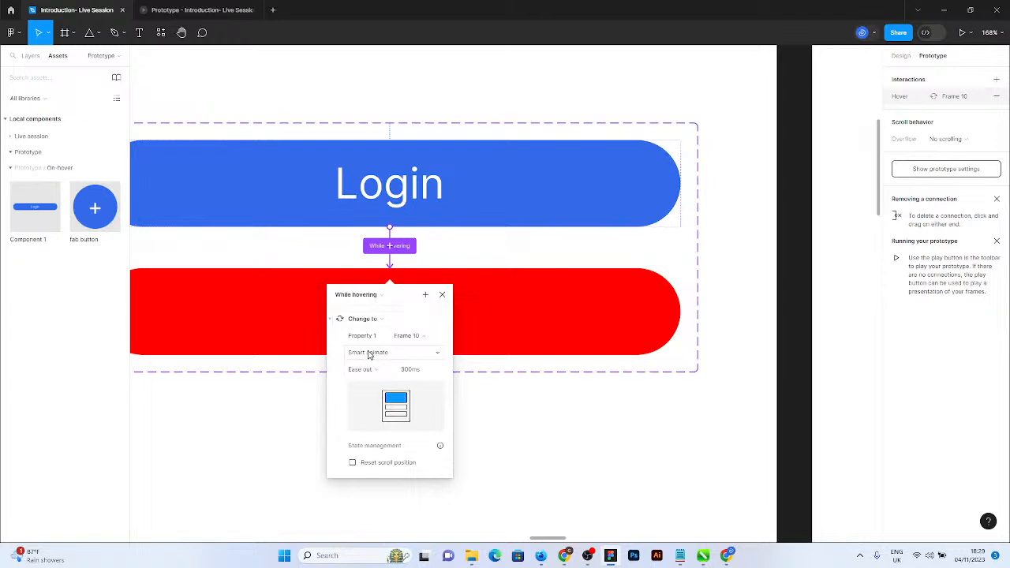
pyautogui.click(210, 305)
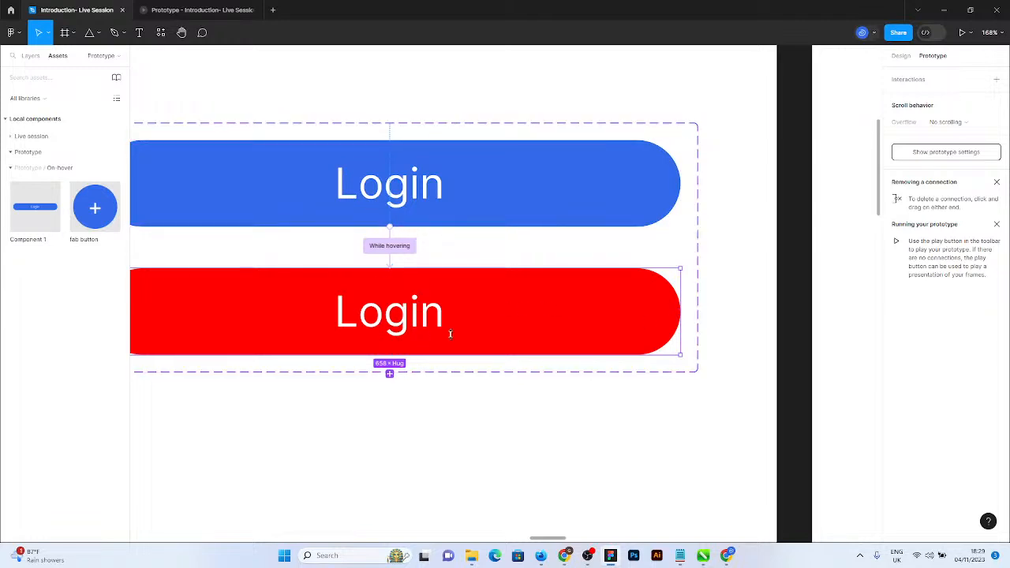
# Move the Login component set into the Preview frame and place an instance of it beside the fab button variants in the On-hover frame.
pyautogui.scroll(-6, 435, 387)
pyautogui.click(385, 365)
pyautogui.moveTo(376, 322); pyautogui.dragTo(643, 228)
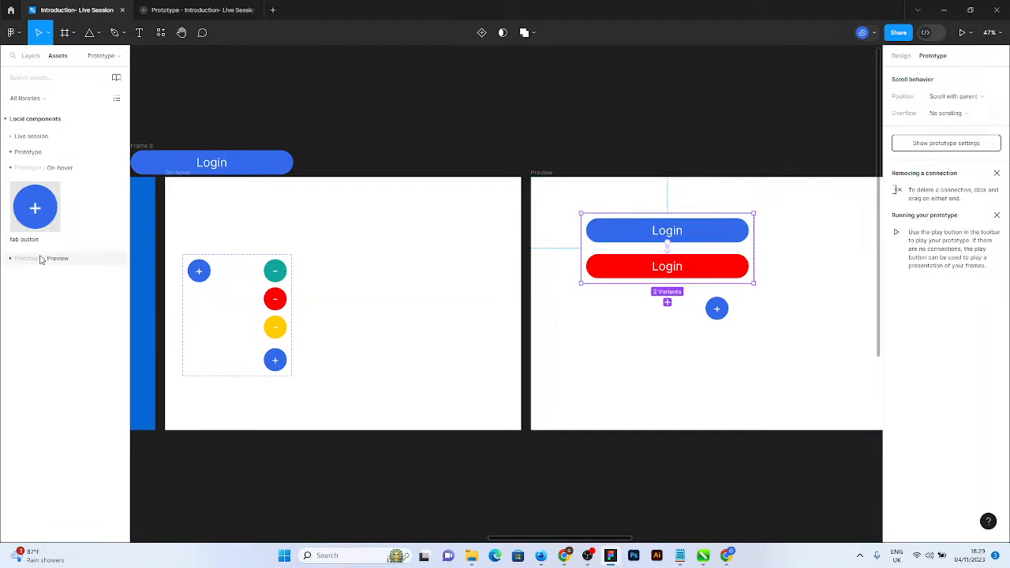
pyautogui.click(11, 258)
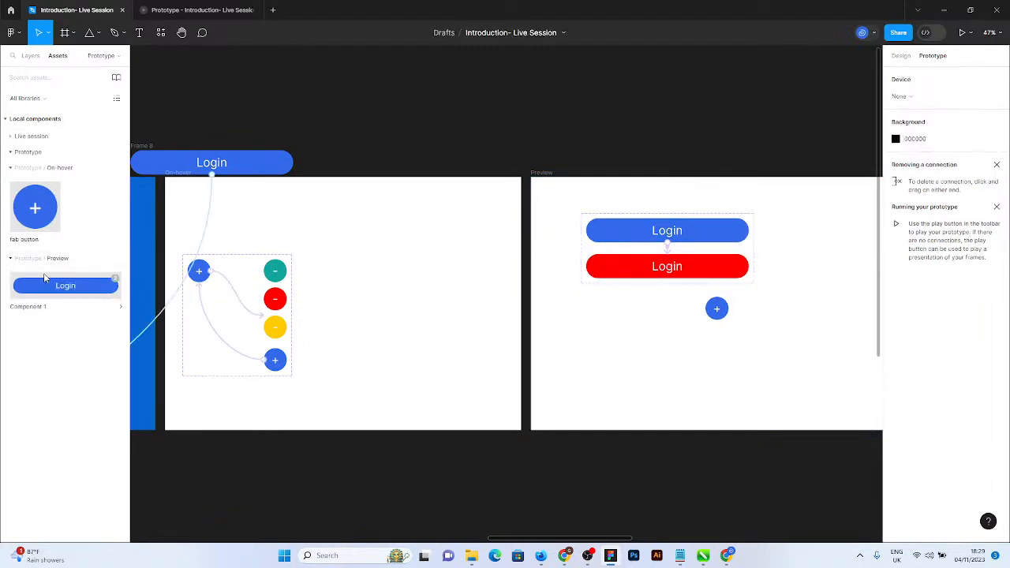
pyautogui.moveTo(45, 287); pyautogui.dragTo(373, 307)
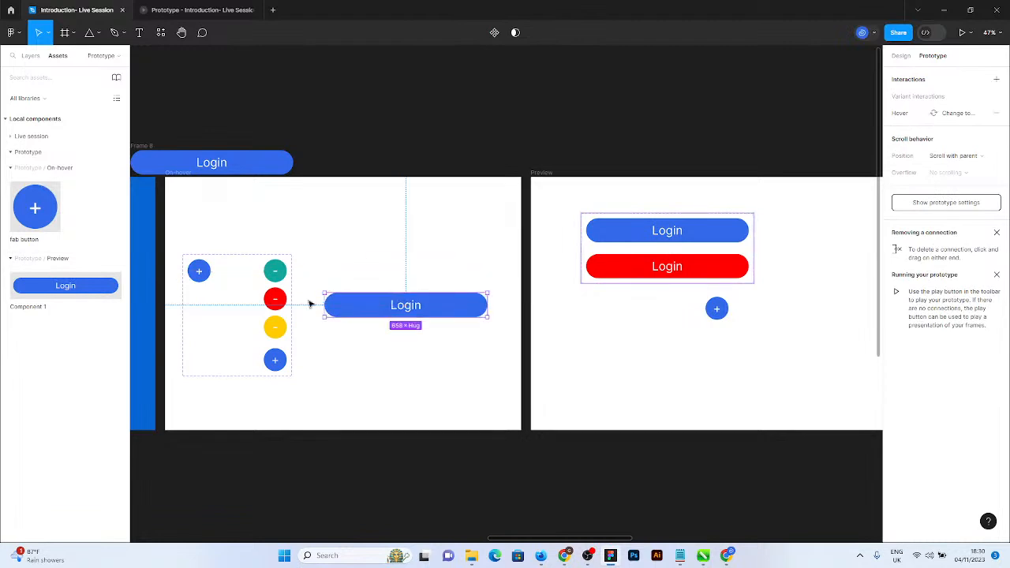
# Check the Preview frame in the running prototype and close the prototype.
pyautogui.click(901, 56)
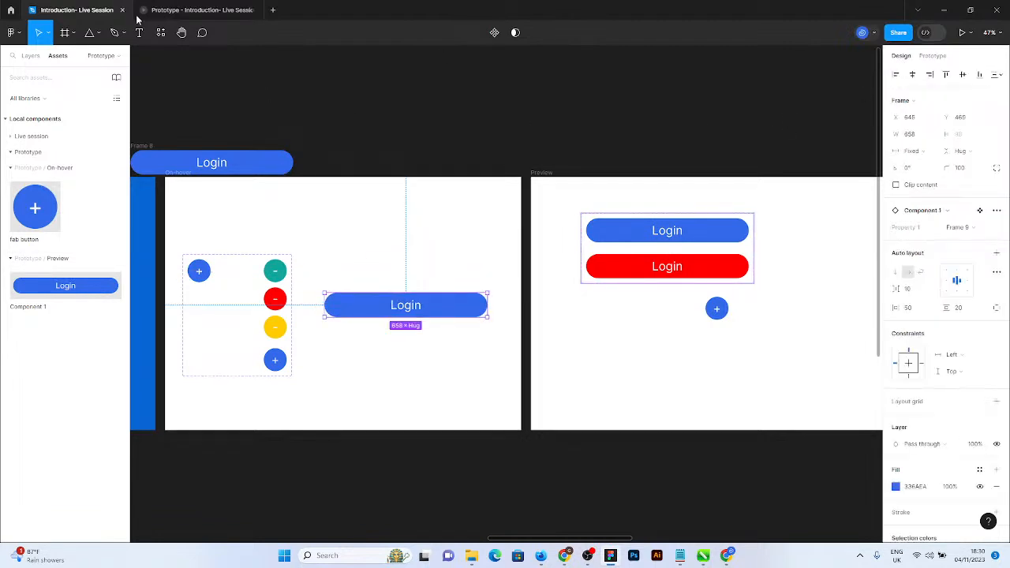
pyautogui.click(201, 11)
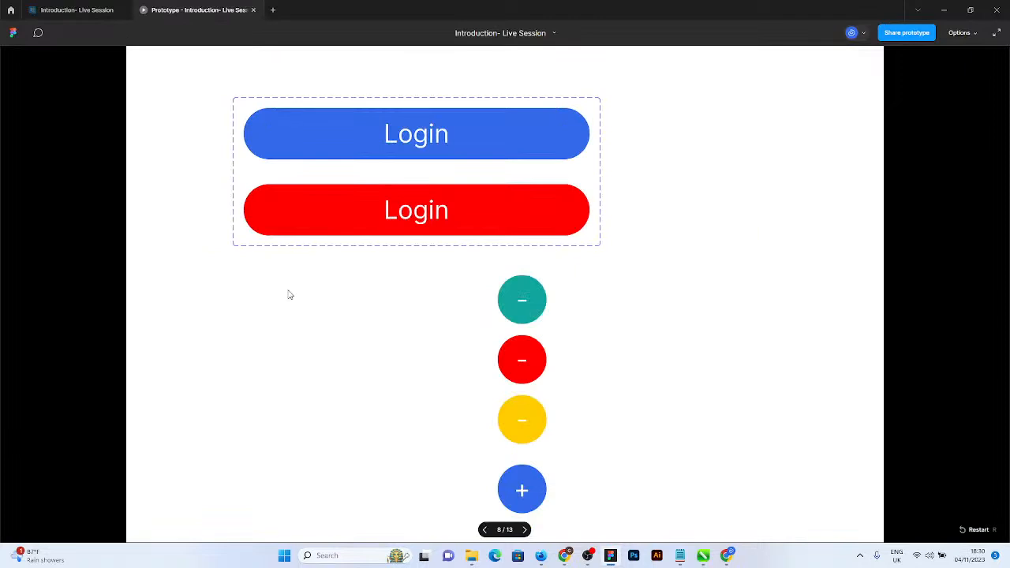
pyautogui.click(254, 11)
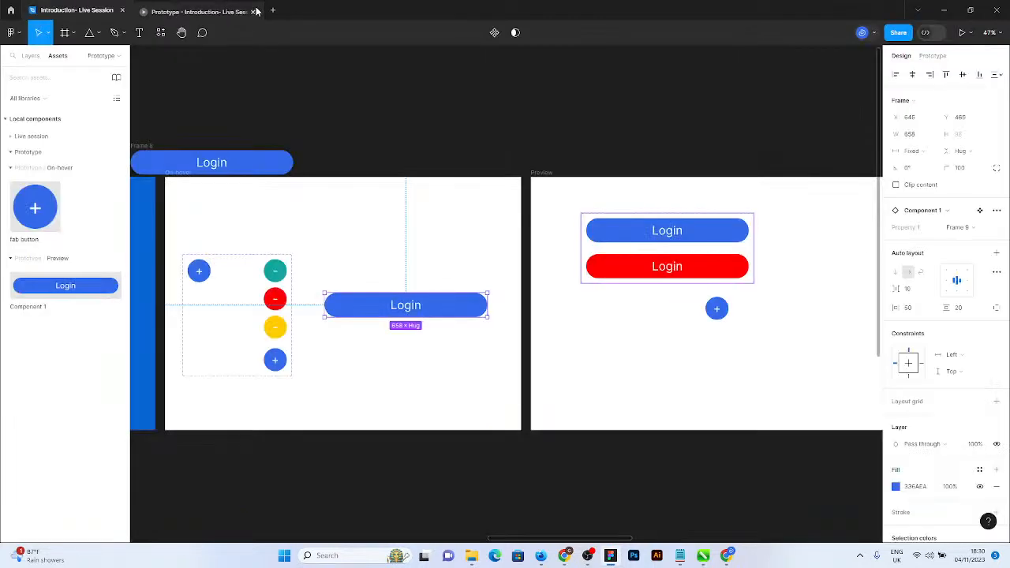
pyautogui.click(222, 163)
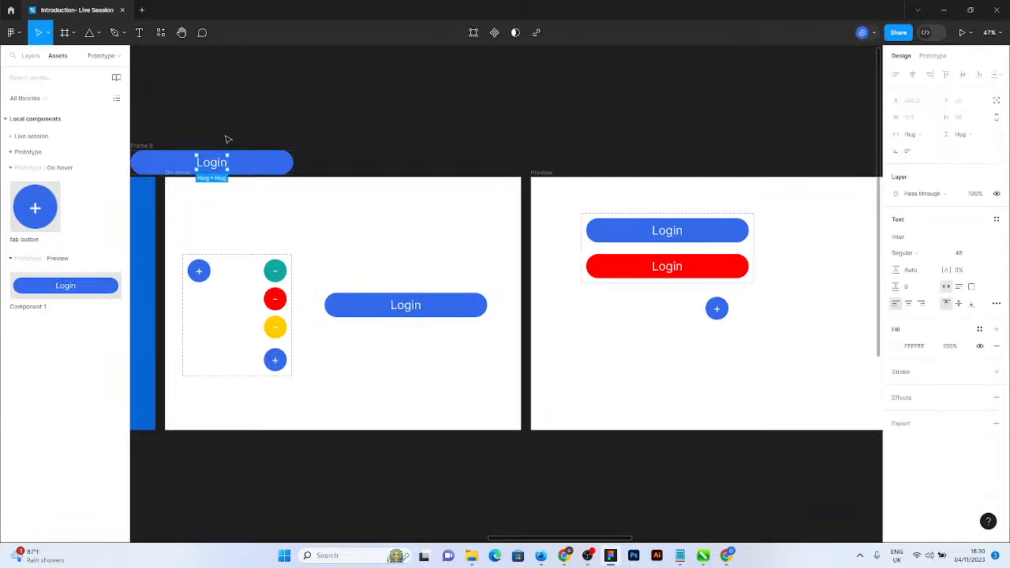
pyautogui.moveTo(222, 164); pyautogui.dragTo(226, 120)
pyautogui.hotkey('ctrl', 'z')
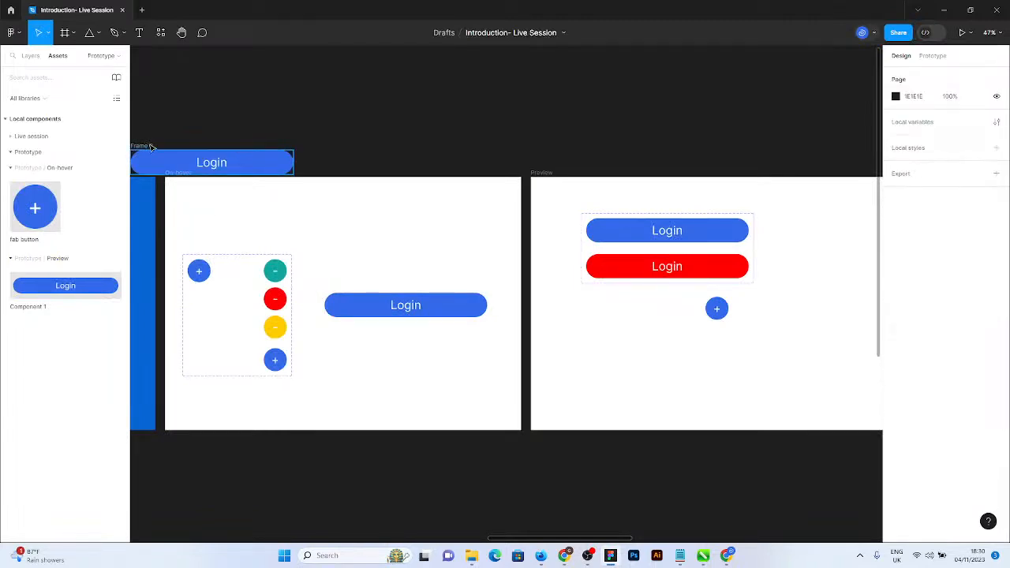
# Move the stray Login frame up clear of the On-hover frame, and preview the On-hover frame to test its Login button.
pyautogui.moveTo(143, 146); pyautogui.dragTo(146, 116)
pyautogui.click(178, 173)
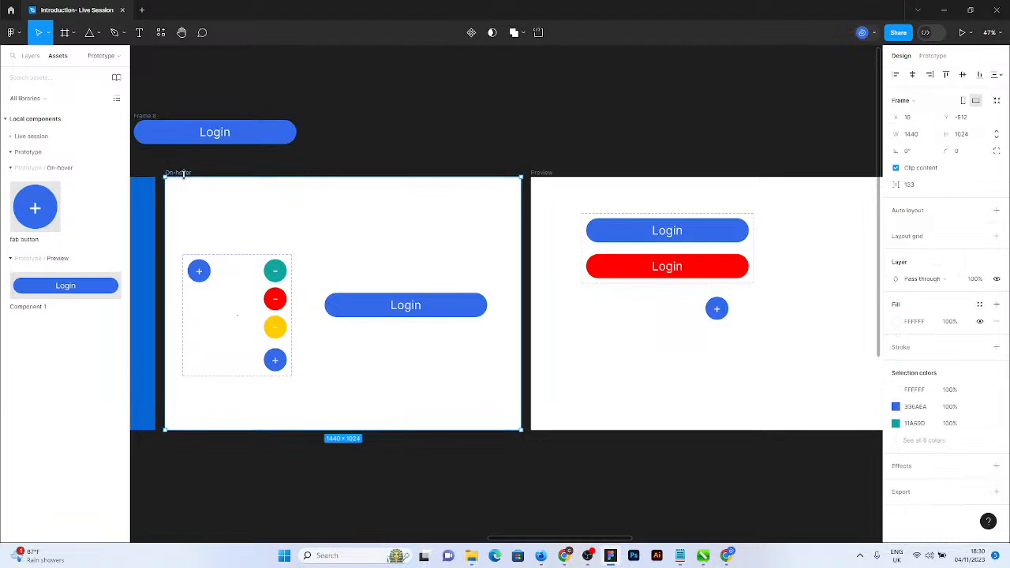
pyautogui.click(960, 34)
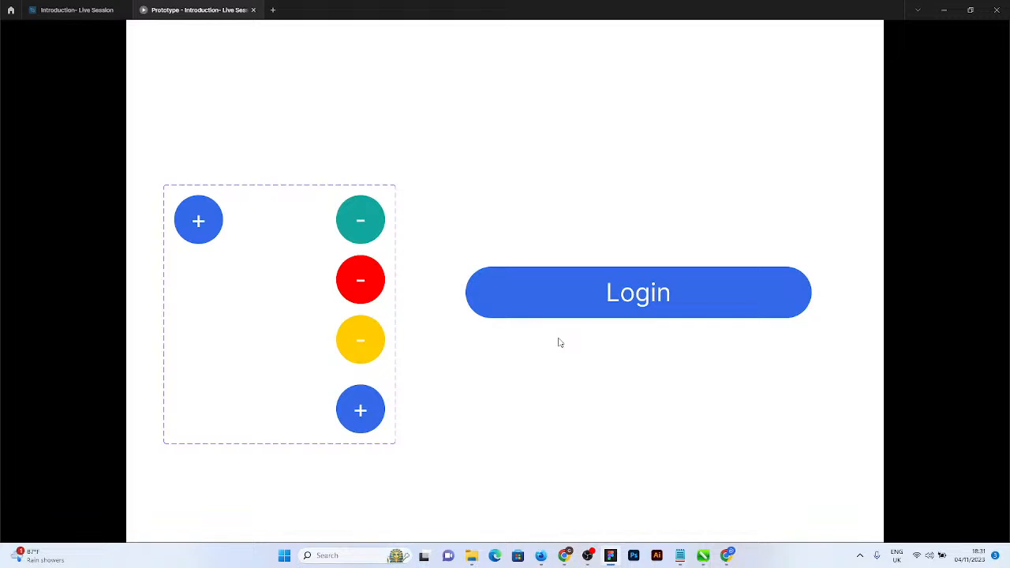
pyautogui.click(565, 287)
pyautogui.click(57, 4)
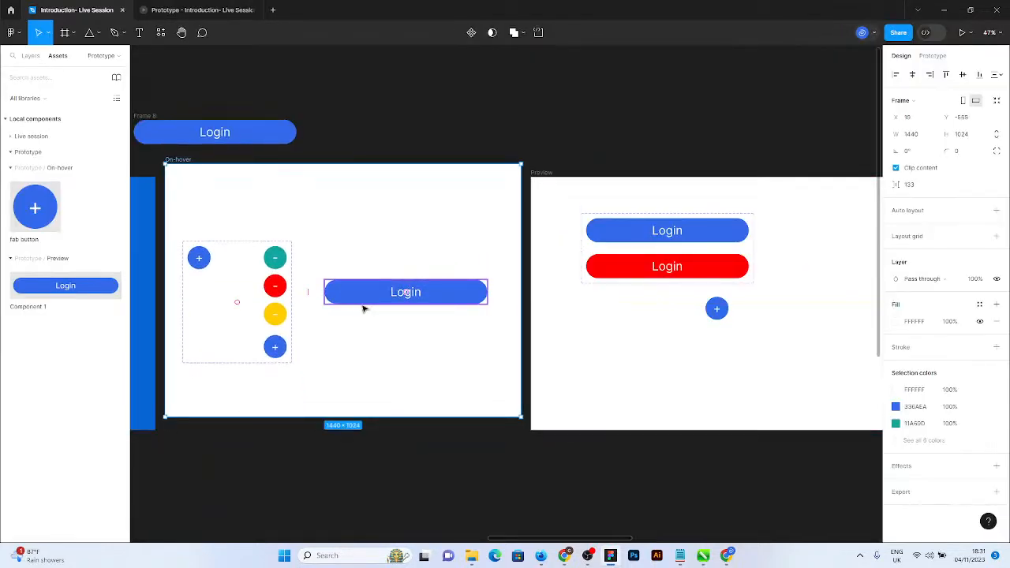
# Move the Login instance above the fab button variants and realign the On-hover frame with the Preview frame.
pyautogui.moveTo(367, 299); pyautogui.dragTo(234, 228)
pyautogui.click(383, 317)
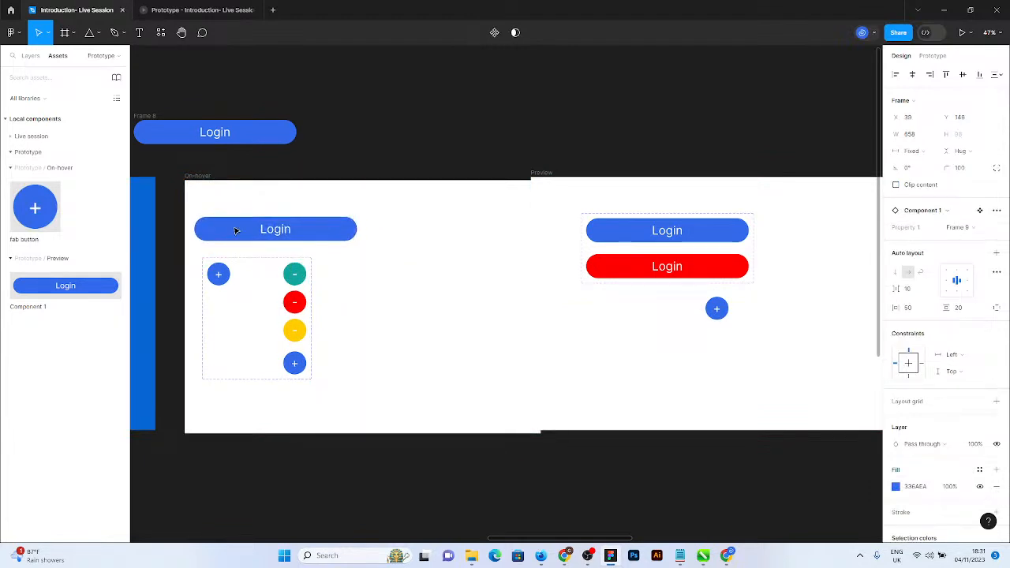
pyautogui.click(187, 200)
pyautogui.moveTo(194, 179); pyautogui.dragTo(175, 175)
# Add the text "Hello" in the empty area of the On-hover frame beside the fab button variants.
pyautogui.click(139, 32)
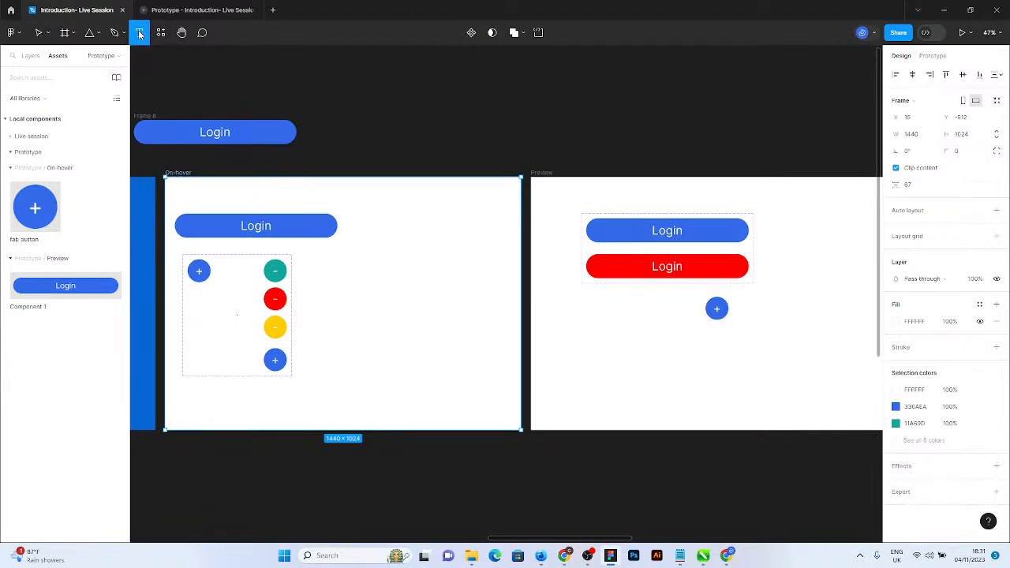
pyautogui.scroll(5, 491, 321)
pyautogui.scroll(2, 316, 322)
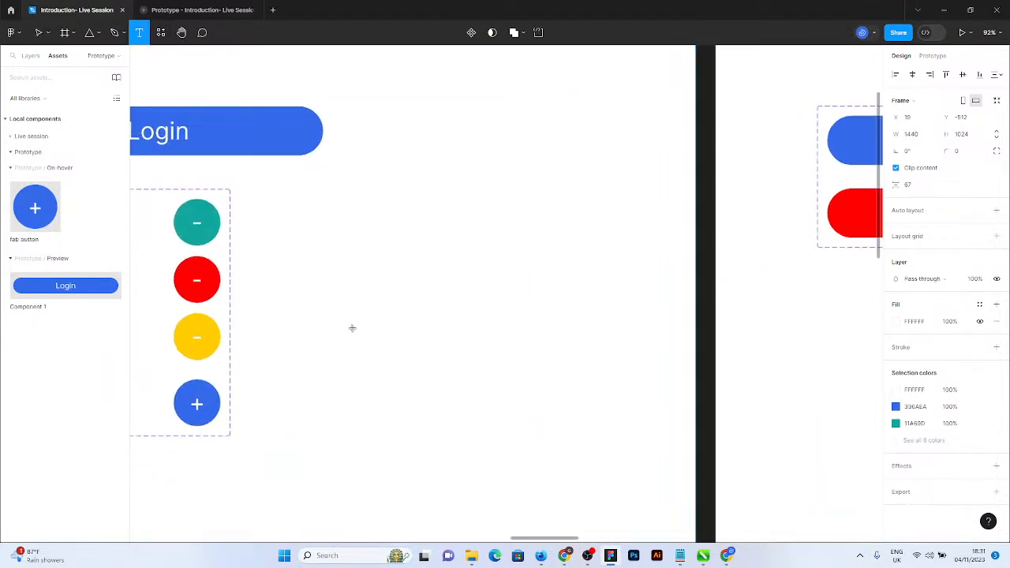
pyautogui.click(377, 276)
pyautogui.press('Escape')
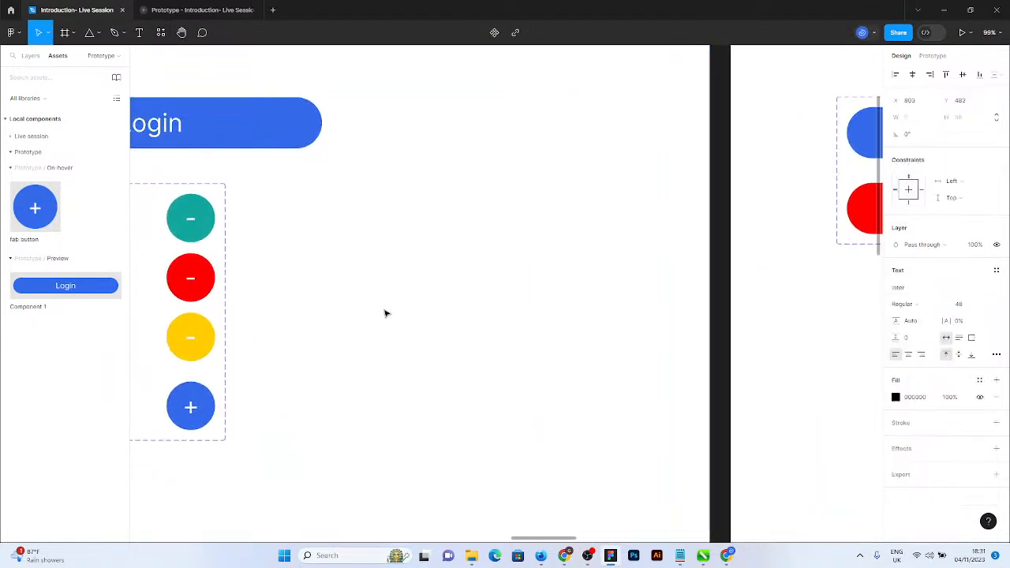
pyautogui.write('Hello')
# Scale the Hello text up to about 474 × 239 and place it beside the fab button variants.
pyautogui.click(394, 361)
pyautogui.press('k')
pyautogui.moveTo(453, 322); pyautogui.dragTo(572, 393)
pyautogui.moveTo(542, 340); pyautogui.dragTo(501, 266)
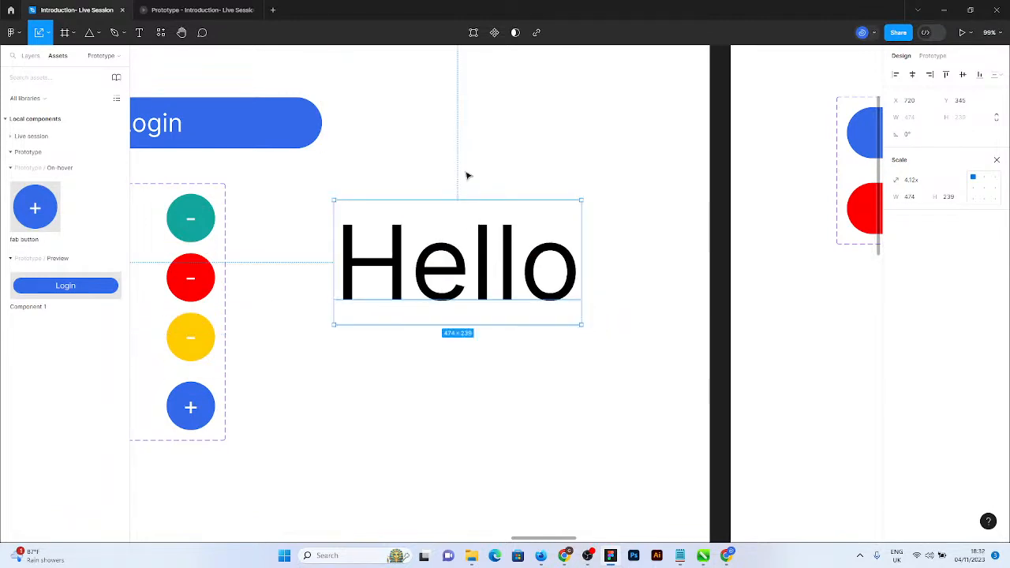
pyautogui.click(466, 148)
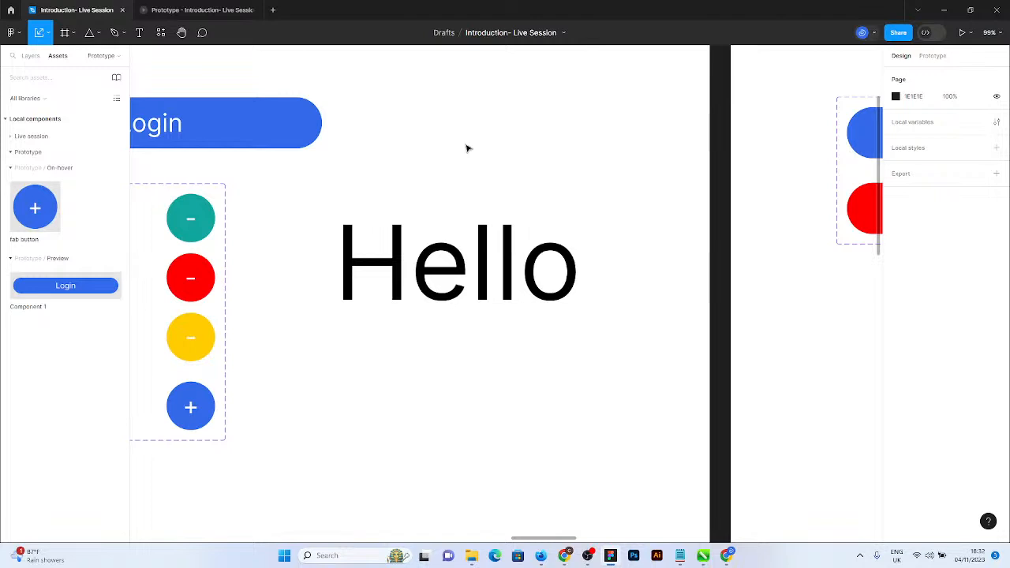
# Move the Hello text down in the On-hover frame to about X 765, Y 654.
pyautogui.click(446, 267)
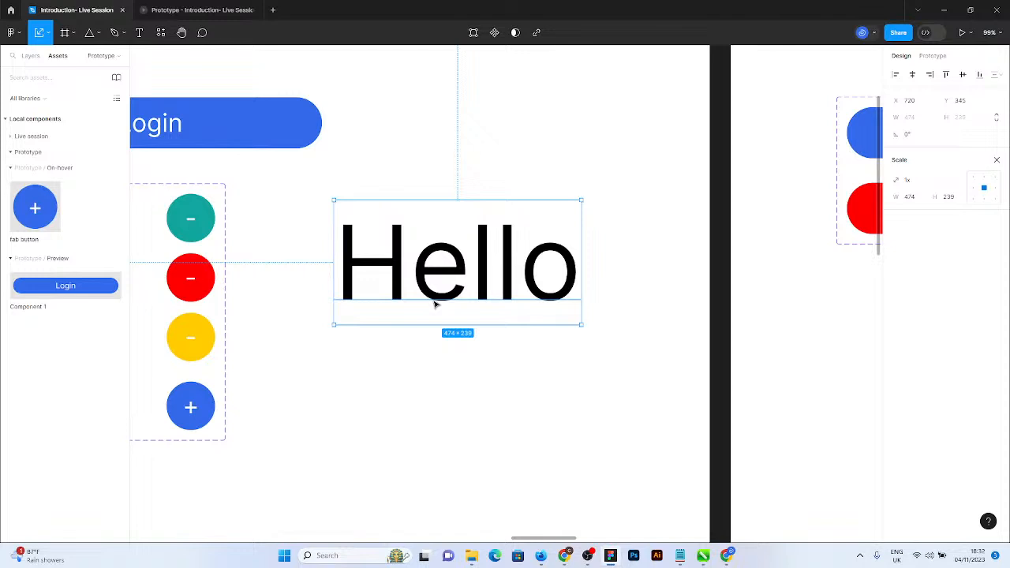
pyautogui.moveTo(459, 271); pyautogui.dragTo(455, 326)
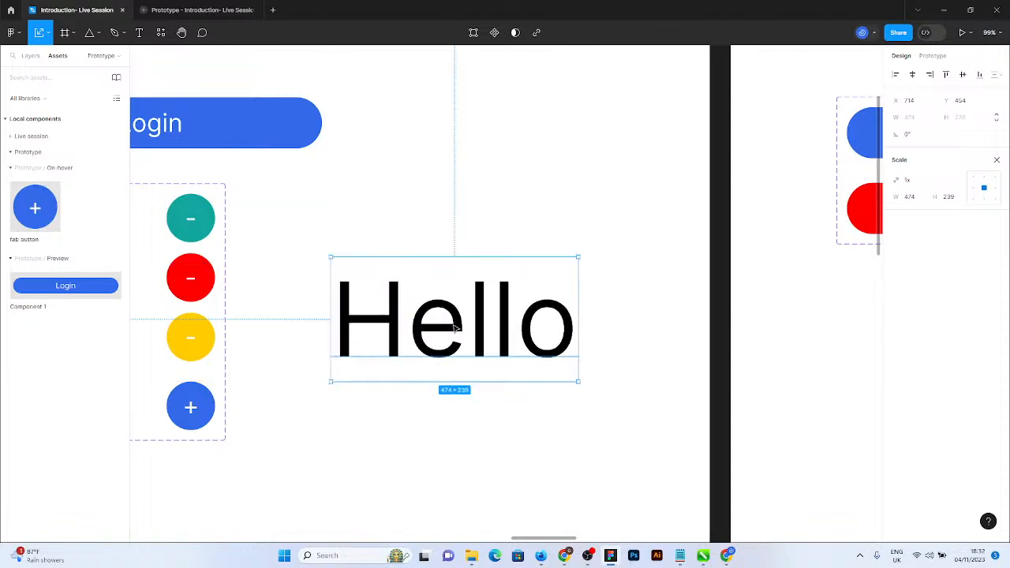
pyautogui.moveTo(440, 363); pyautogui.dragTo(467, 467)
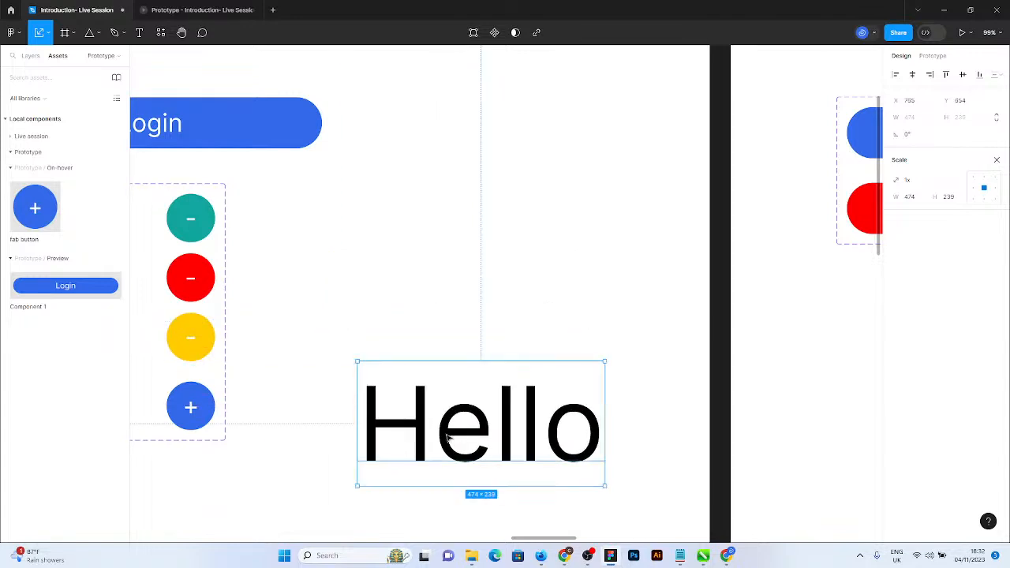
# Draw a rectangle about 251 × 322 above the Hello text in the On-hover frame.
pyautogui.click(73, 34)
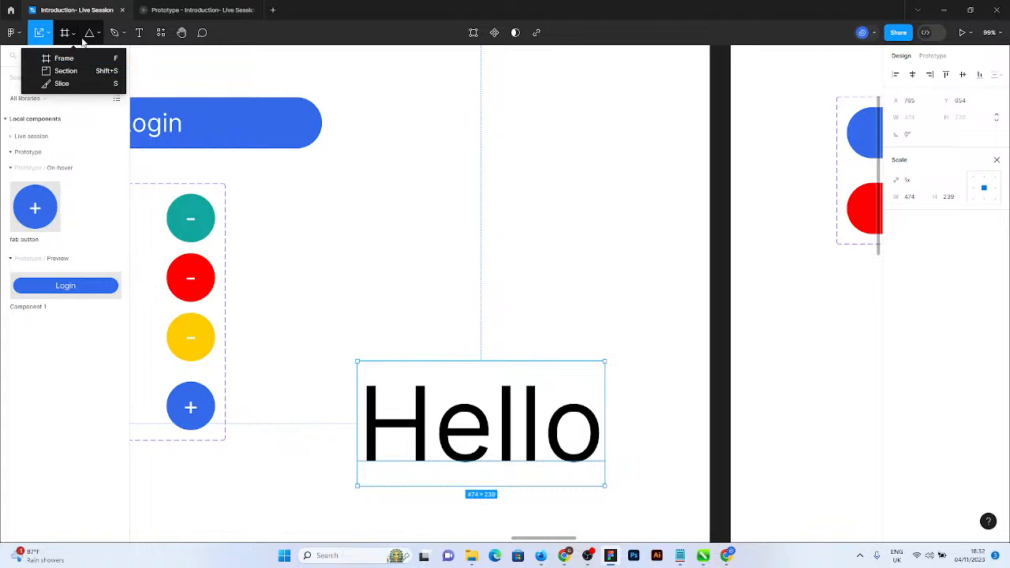
pyautogui.click(98, 33)
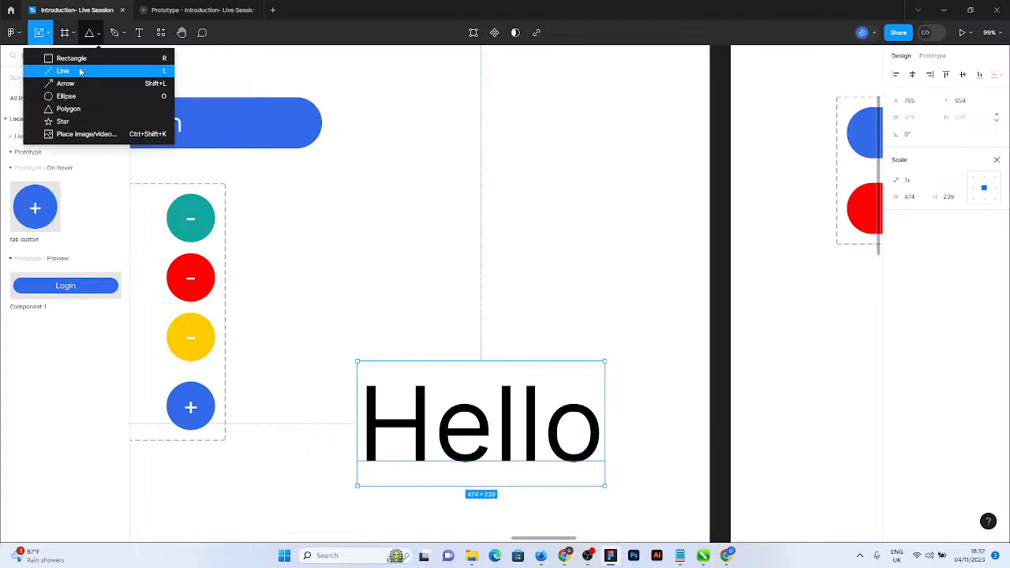
pyautogui.click(100, 60)
pyautogui.moveTo(285, 173)
pyautogui.mouseDown()
pyautogui.moveTo(336, 299)
pyautogui.moveTo(415, 341)
pyautogui.mouseUp()
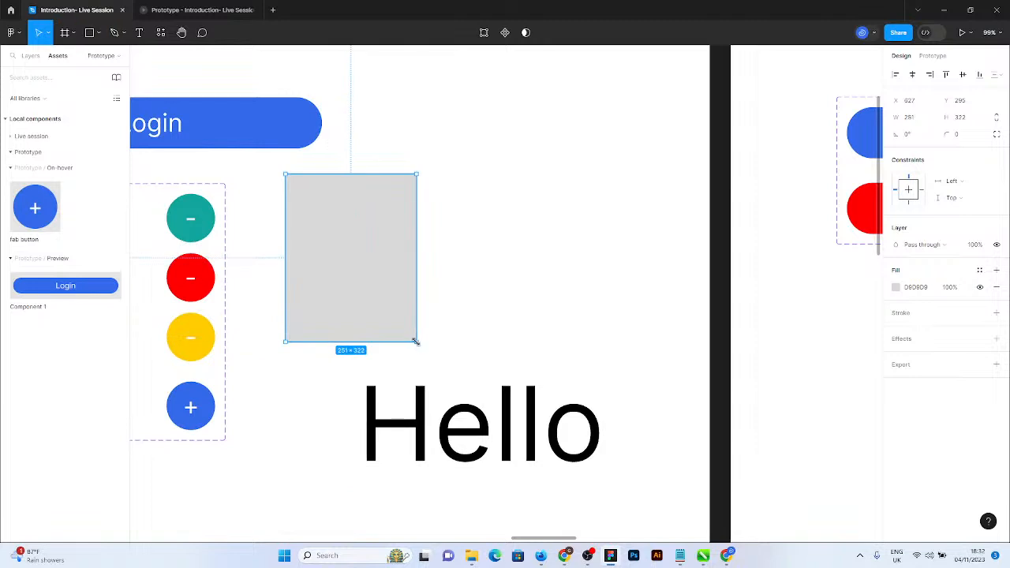
pyautogui.hotkey('shift', '2')
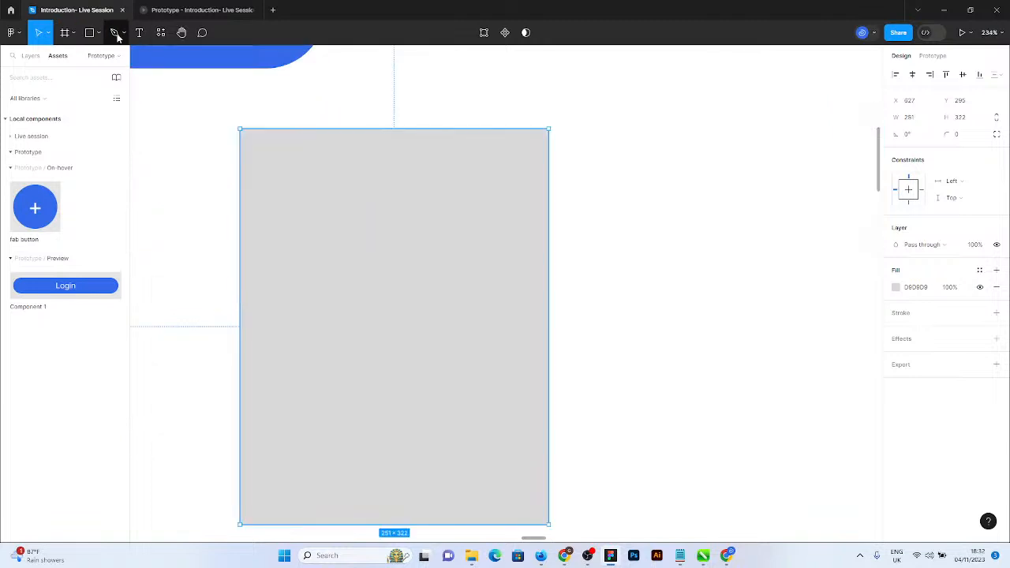
pyautogui.click(98, 33)
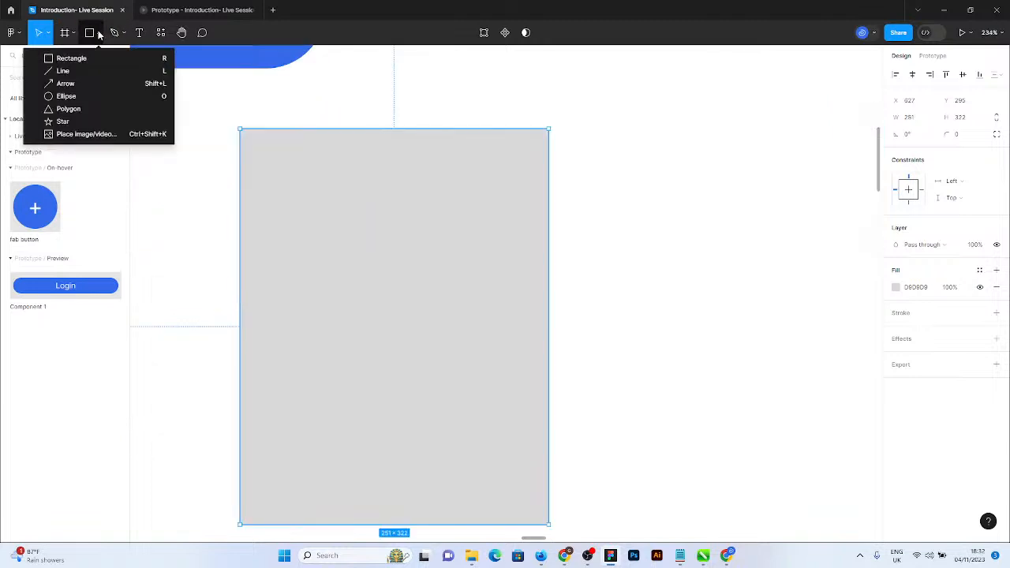
pyautogui.click(80, 98)
pyautogui.moveTo(266, 162); pyautogui.dragTo(405, 202)
pyautogui.hotkey('ctrl', 'z')
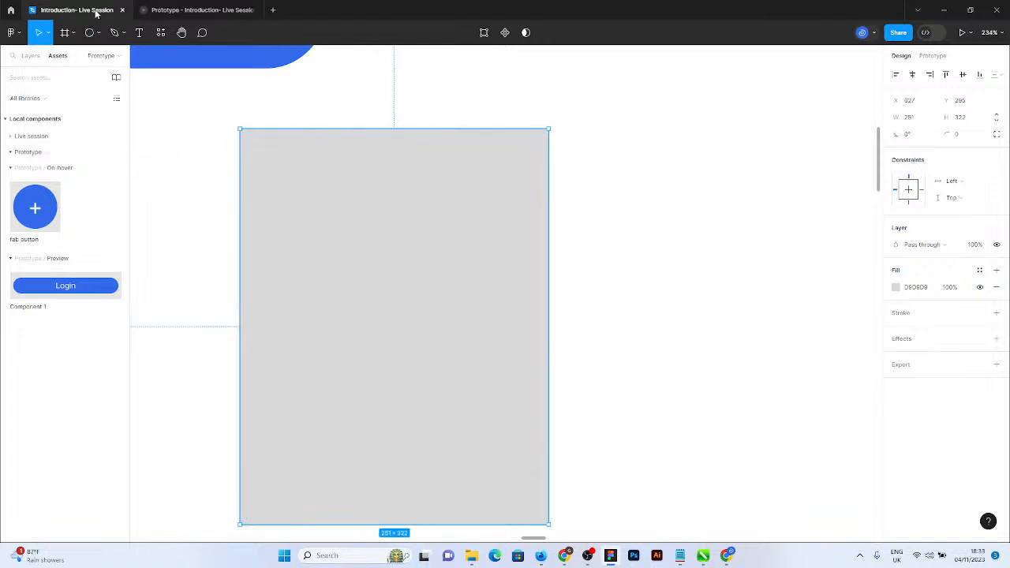
# Draw a rectangle about 209 × 45 inside the upper part of the grey rectangle and set its corner radius to 100.
pyautogui.click(98, 33)
pyautogui.click(77, 61)
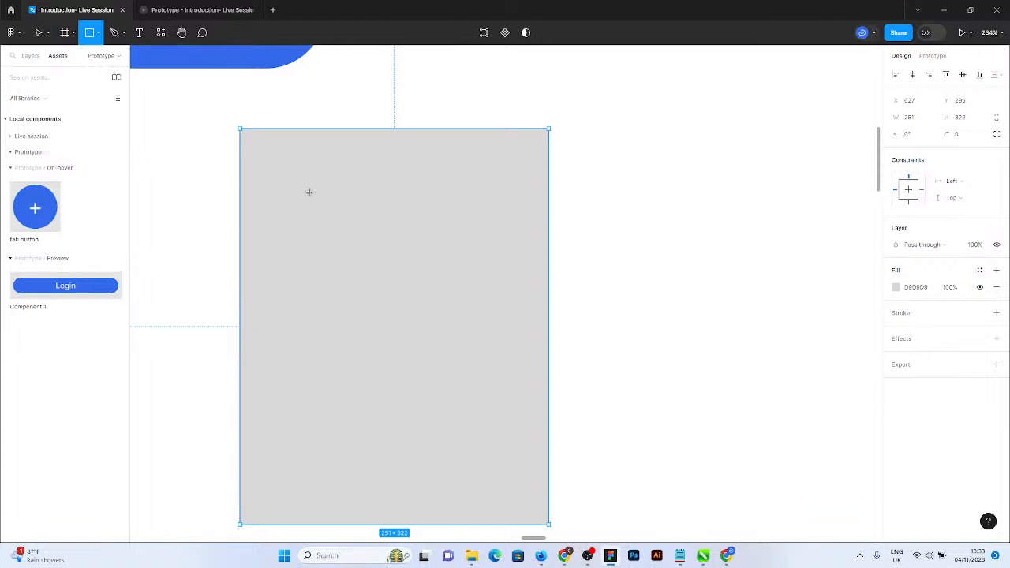
pyautogui.moveTo(268, 164)
pyautogui.mouseDown()
pyautogui.moveTo(392, 208)
pyautogui.moveTo(527, 221)
pyautogui.mouseUp()
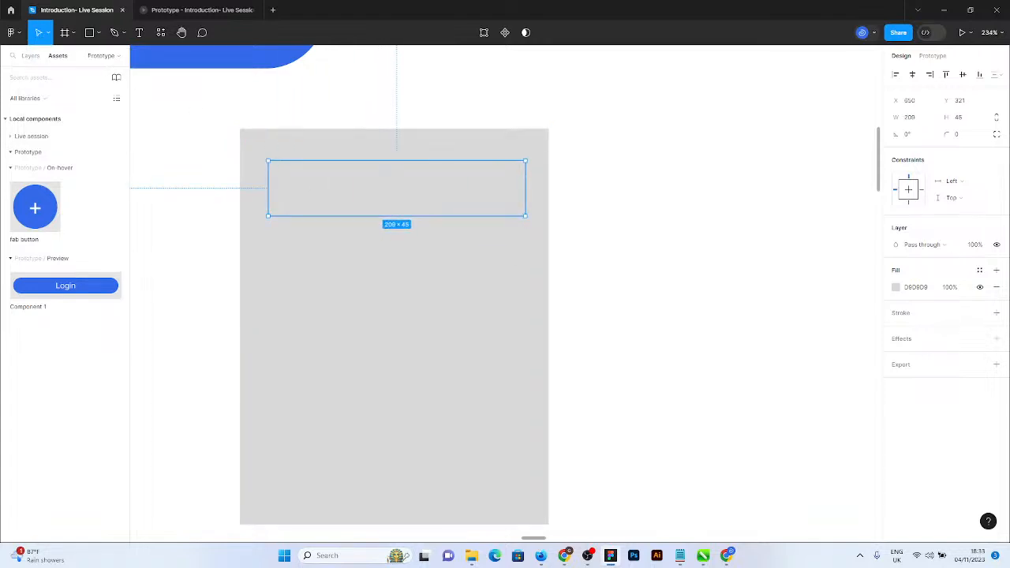
pyautogui.click(959, 135)
pyautogui.write('100')
pyautogui.press('Return')
# Fill the rounded rectangle with black 000000.
pyautogui.click(895, 288)
pyautogui.moveTo(834, 291); pyautogui.dragTo(890, 435)
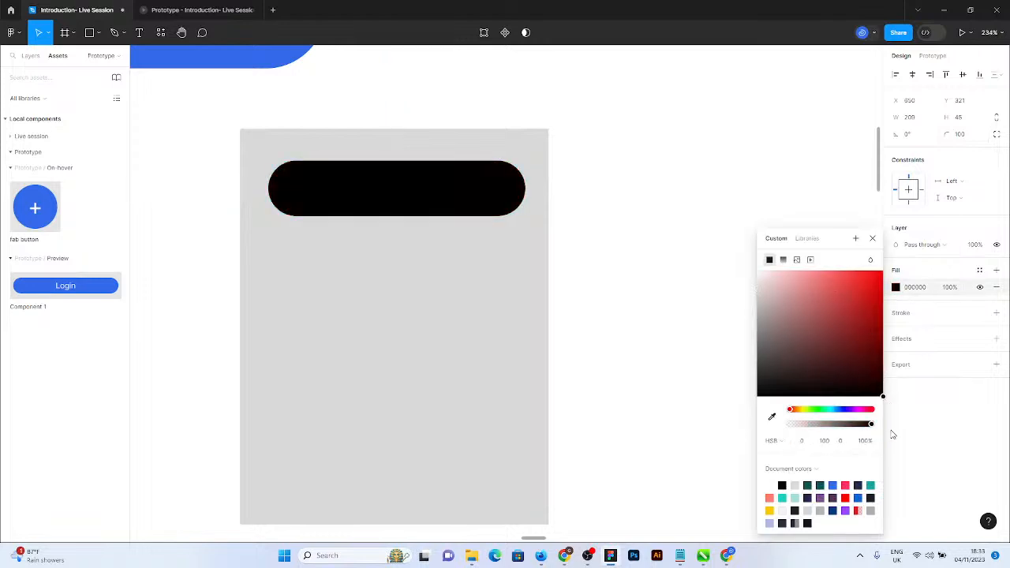
pyautogui.click(665, 137)
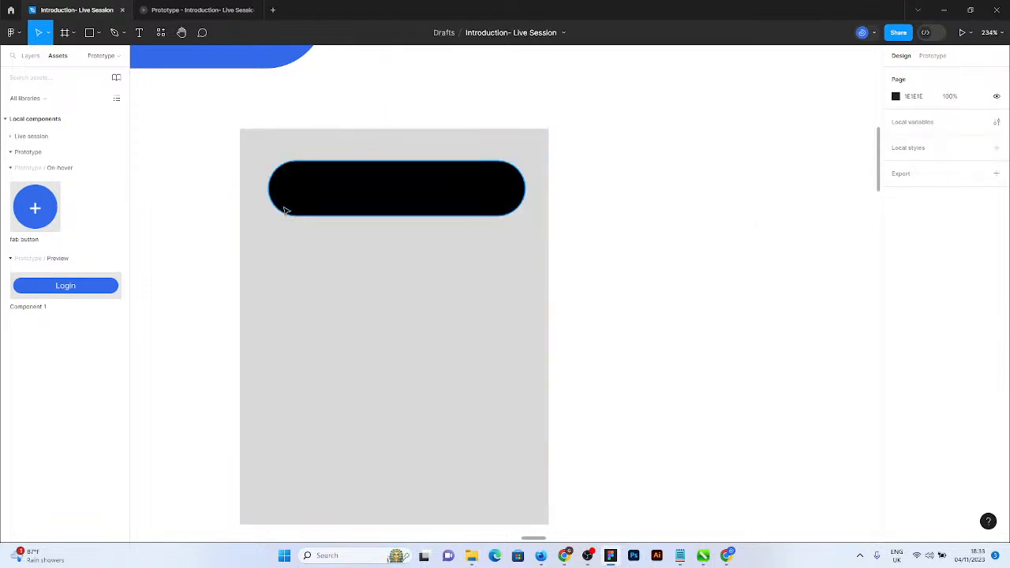
# Draw a rectangle about 175 × 245 overlapping the lower half of the black pill and fill it with teal 11A69D.
pyautogui.press('r')
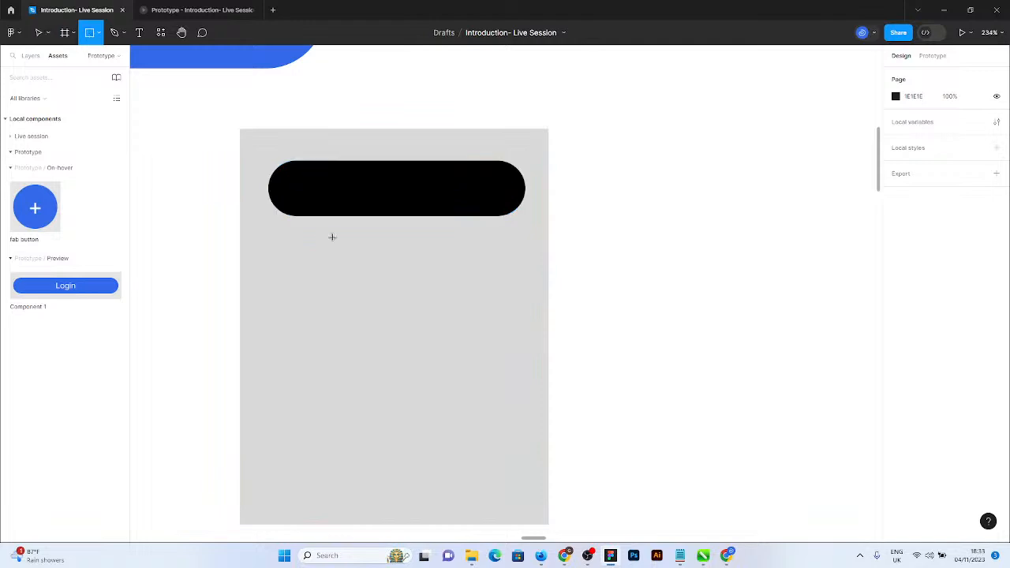
pyautogui.moveTo(290, 185)
pyautogui.mouseDown()
pyautogui.moveTo(402, 359)
pyautogui.moveTo(484, 413)
pyautogui.moveTo(506, 490)
pyautogui.mouseUp()
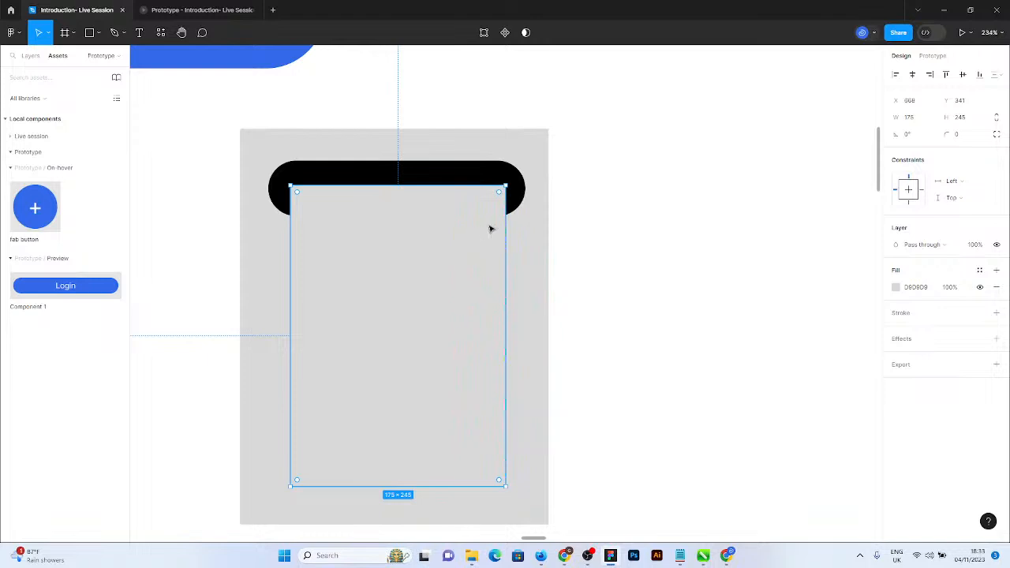
pyautogui.click(896, 287)
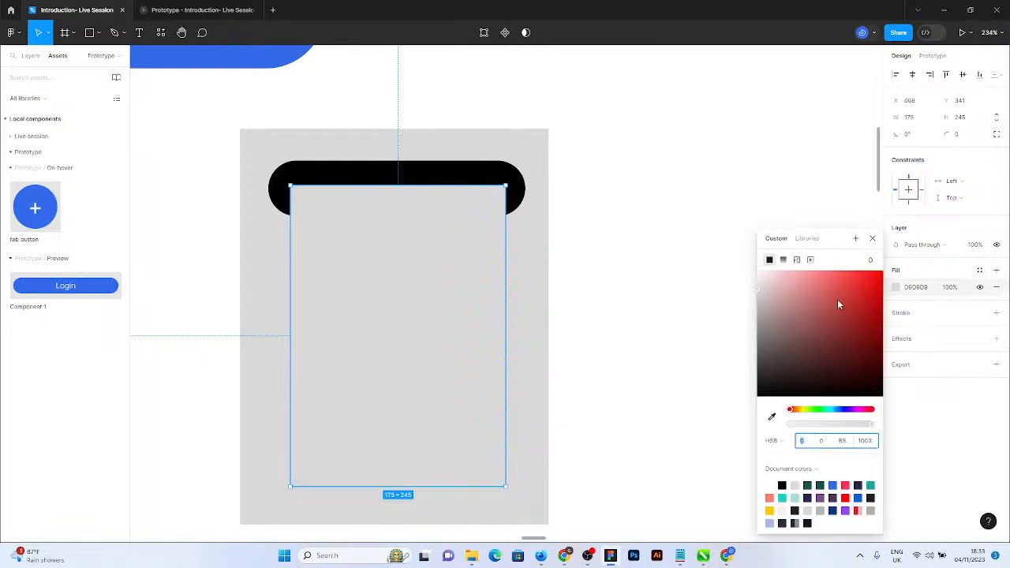
pyautogui.click(870, 486)
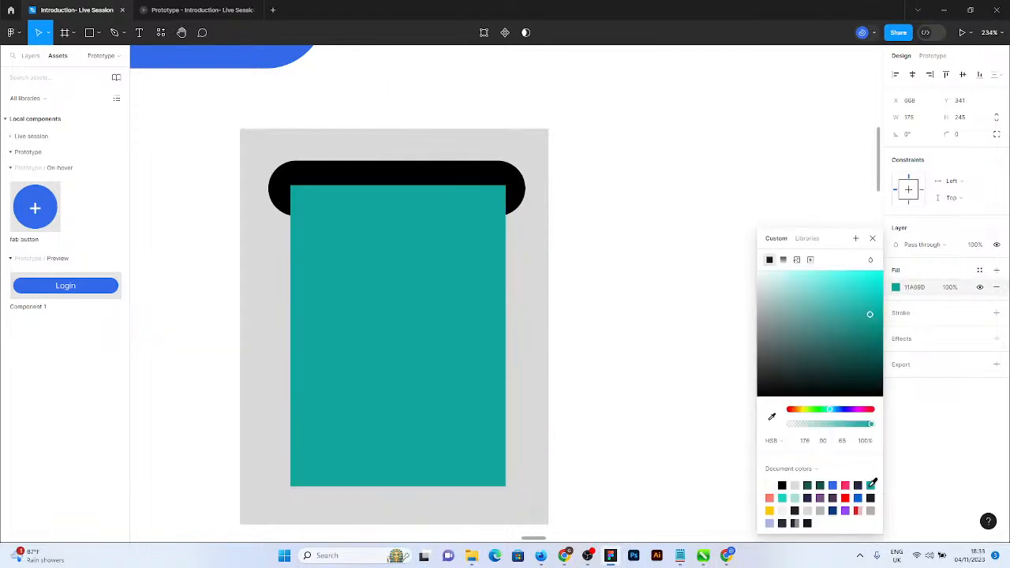
# Fill the large grey background rectangle with dark blue 003A7E.
pyautogui.click(270, 149)
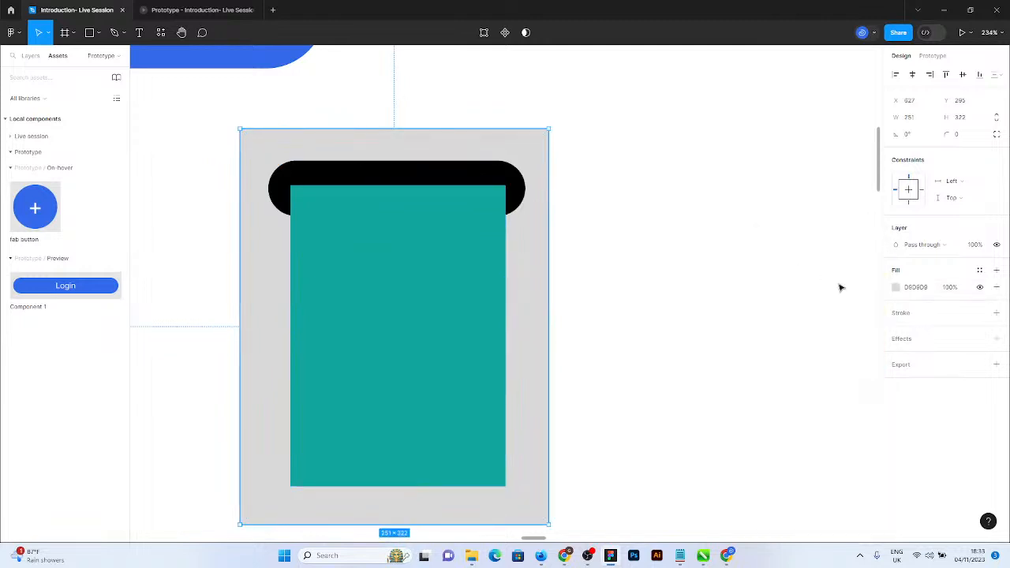
pyautogui.click(896, 287)
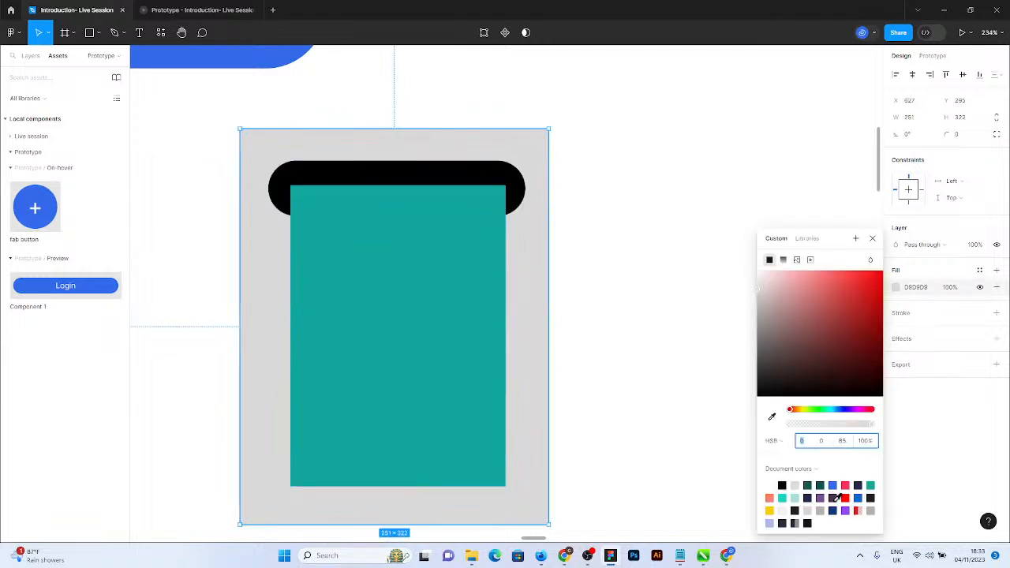
pyautogui.click(832, 511)
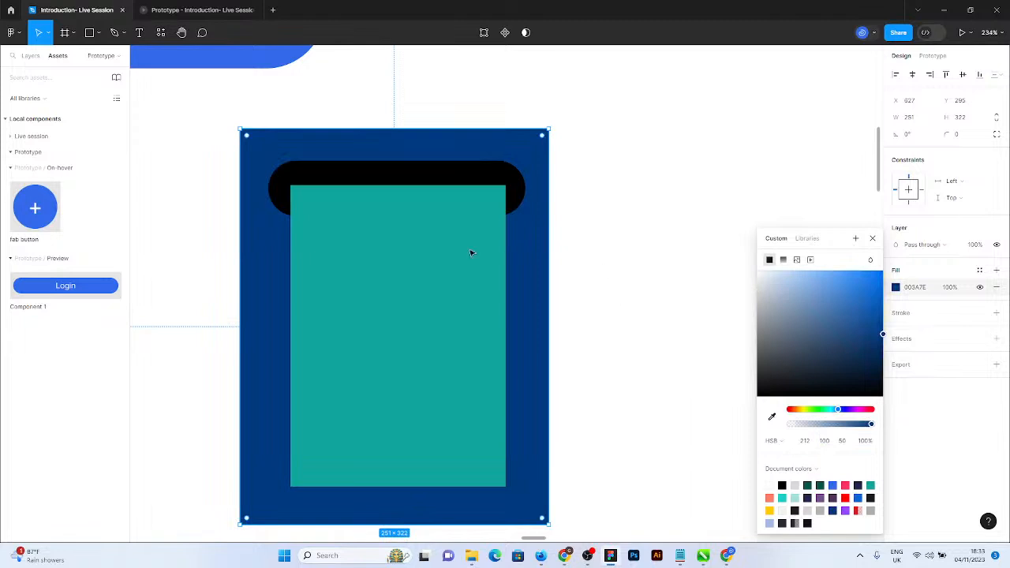
pyautogui.click(371, 269)
pyautogui.click(688, 240)
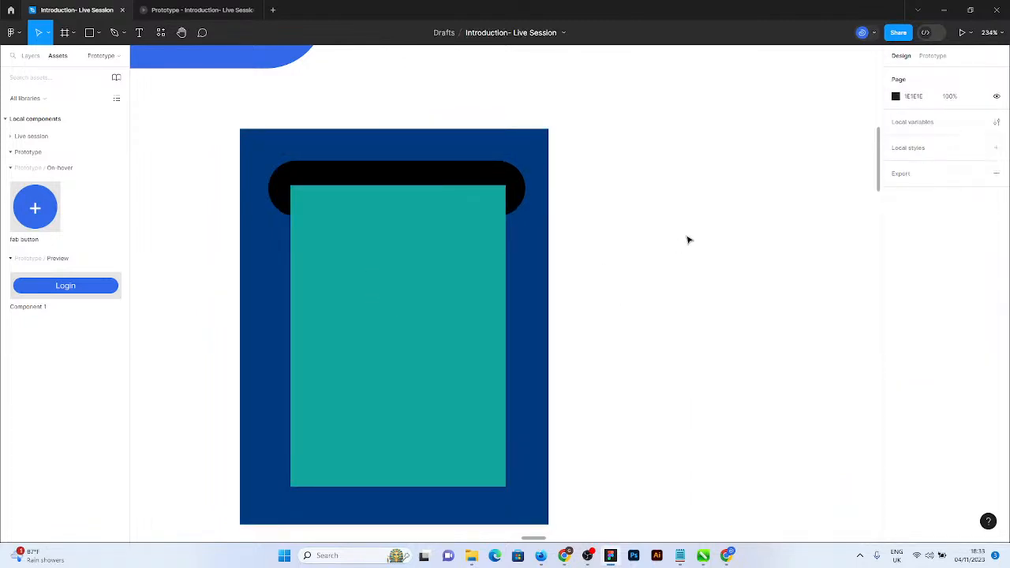
# Select the black pill and the teal rectangle together and wrap them in a frame with Frame selection.
pyautogui.scroll(-5, 371, 205)
pyautogui.scroll(5, 374, 196)
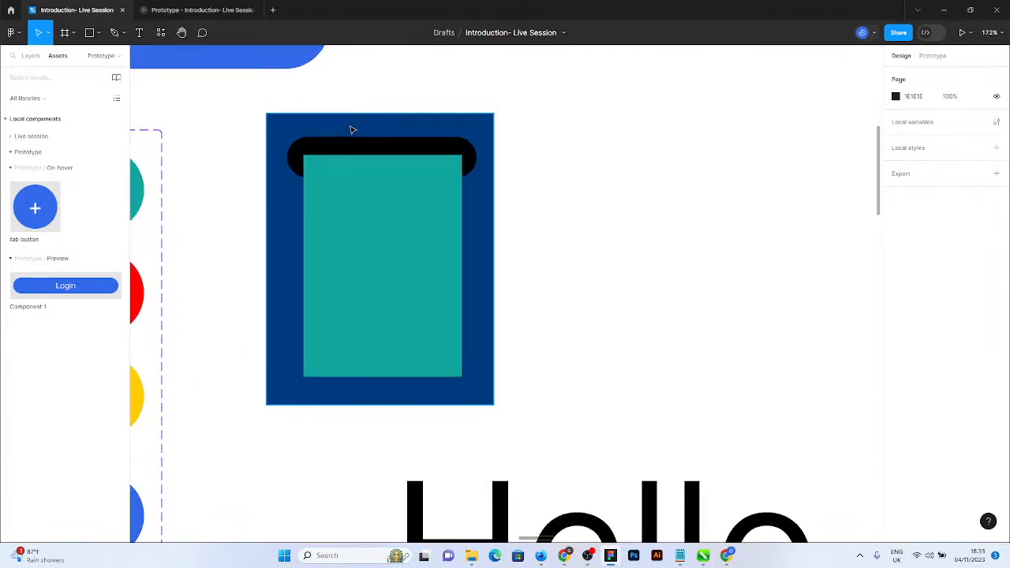
pyautogui.click(351, 158)
pyautogui.click(352, 150)
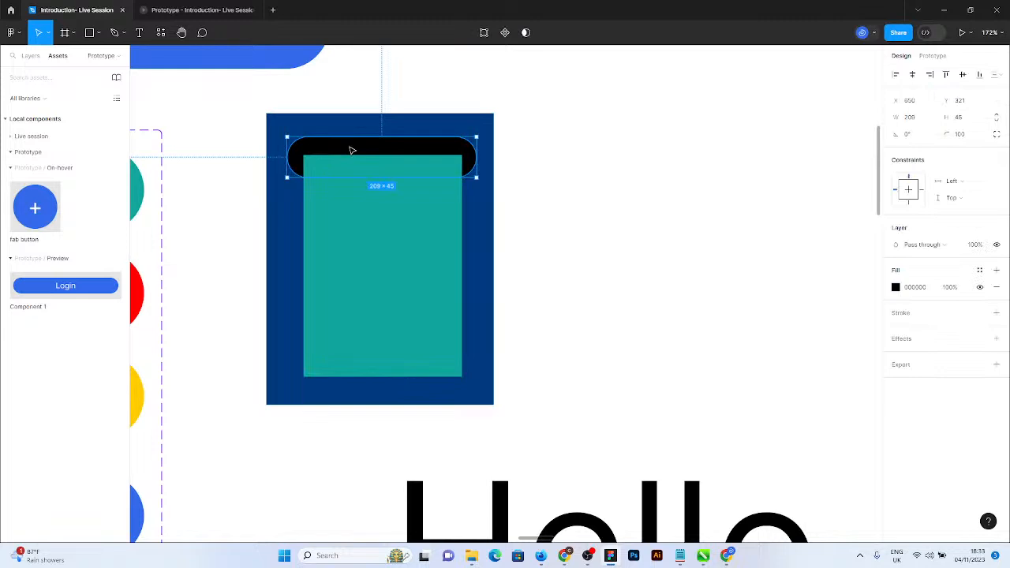
pyautogui.click(311, 109)
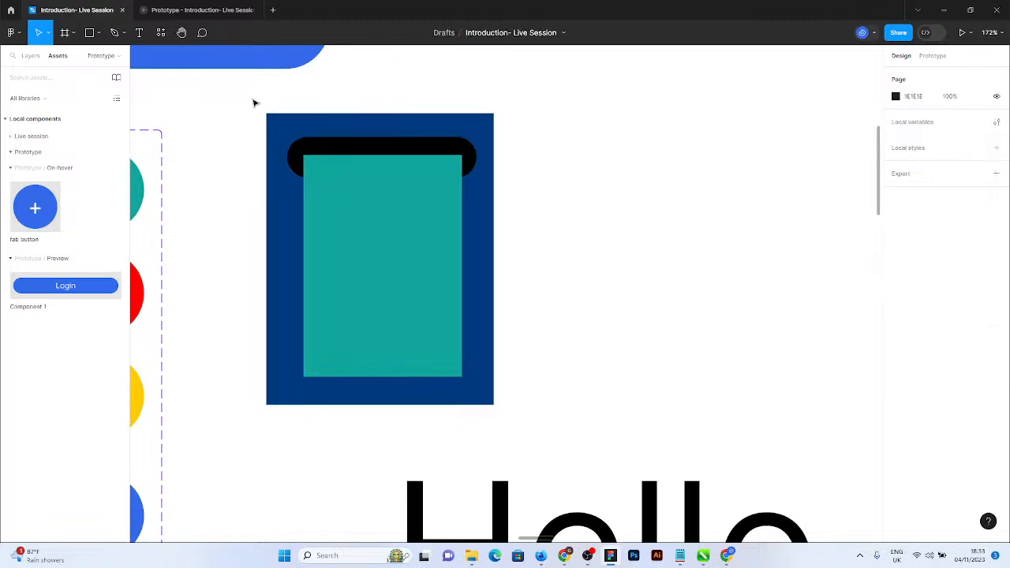
pyautogui.click(332, 142)
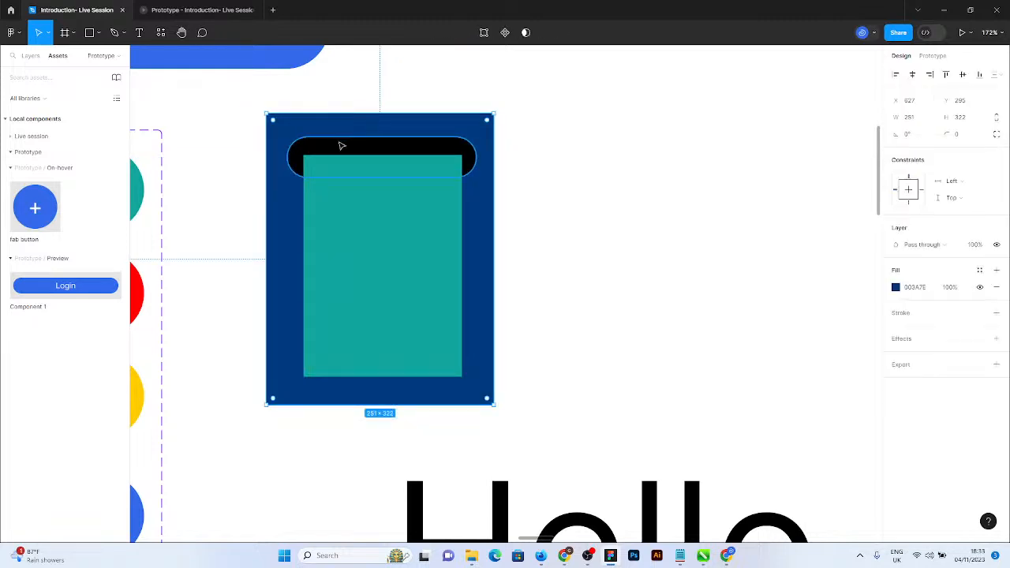
pyautogui.press('Return')
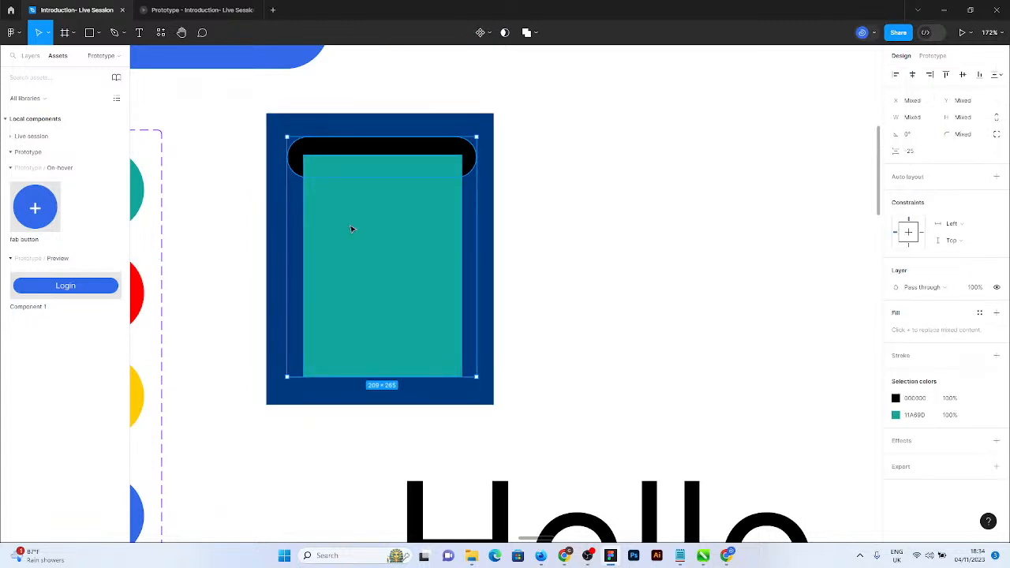
pyautogui.rightClick(352, 228)
pyautogui.moveTo(410, 268)
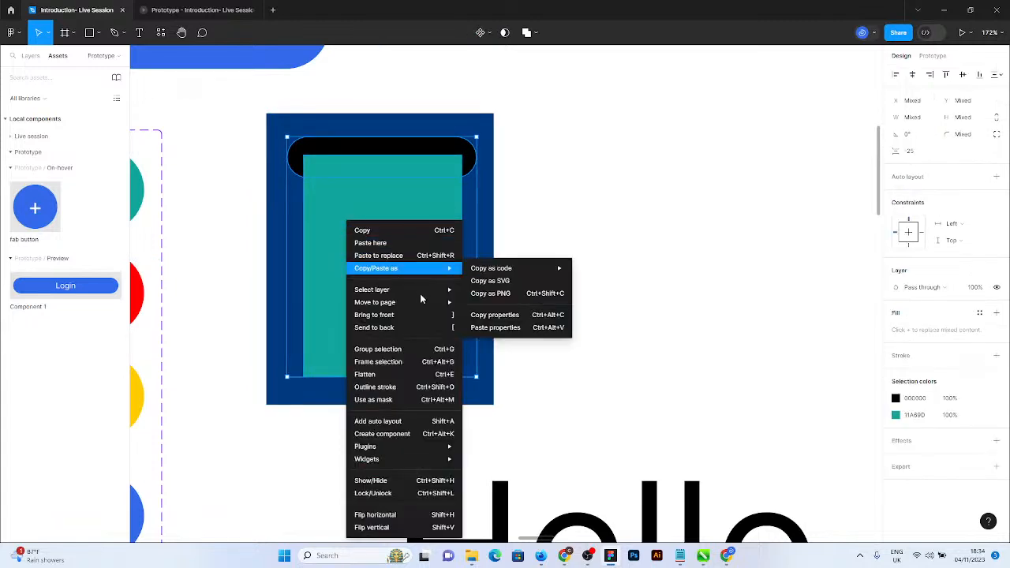
pyautogui.click(407, 362)
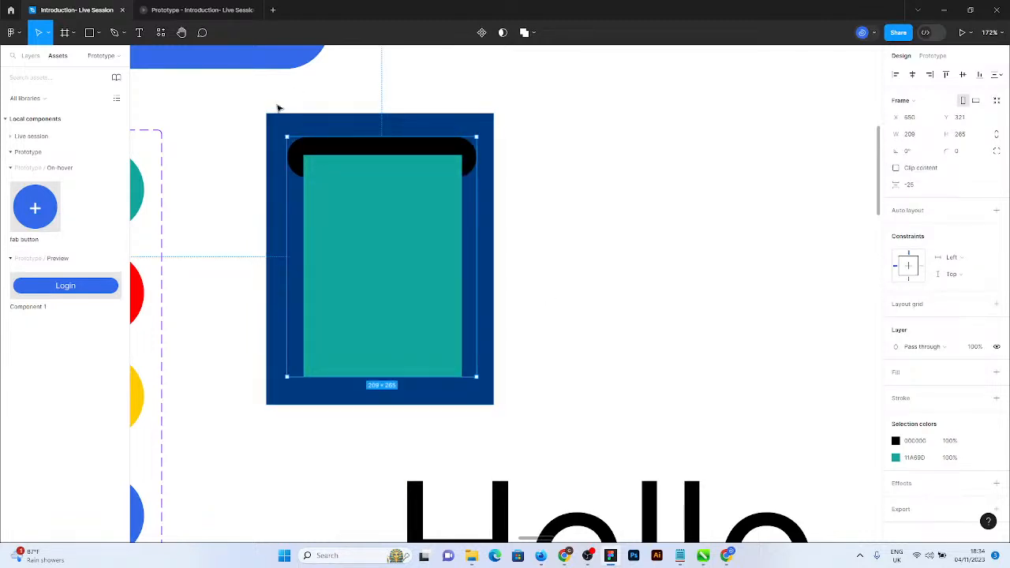
# Wrap the dark blue rectangle and the inner pill-and-teal frame together in one outer frame.
pyautogui.moveTo(239, 103); pyautogui.dragTo(561, 450)
pyautogui.rightClick(386, 210)
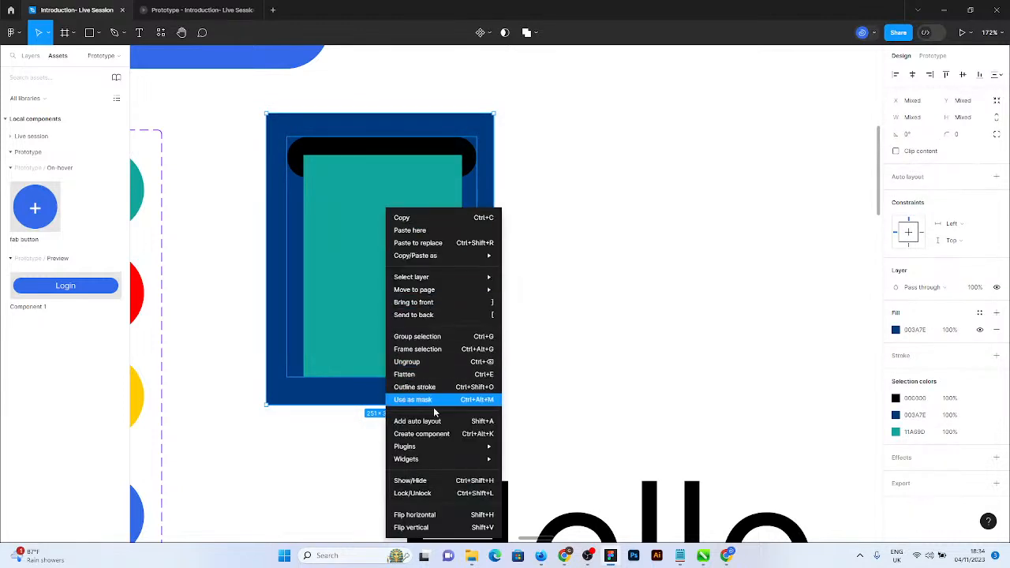
pyautogui.click(416, 351)
pyautogui.click(668, 327)
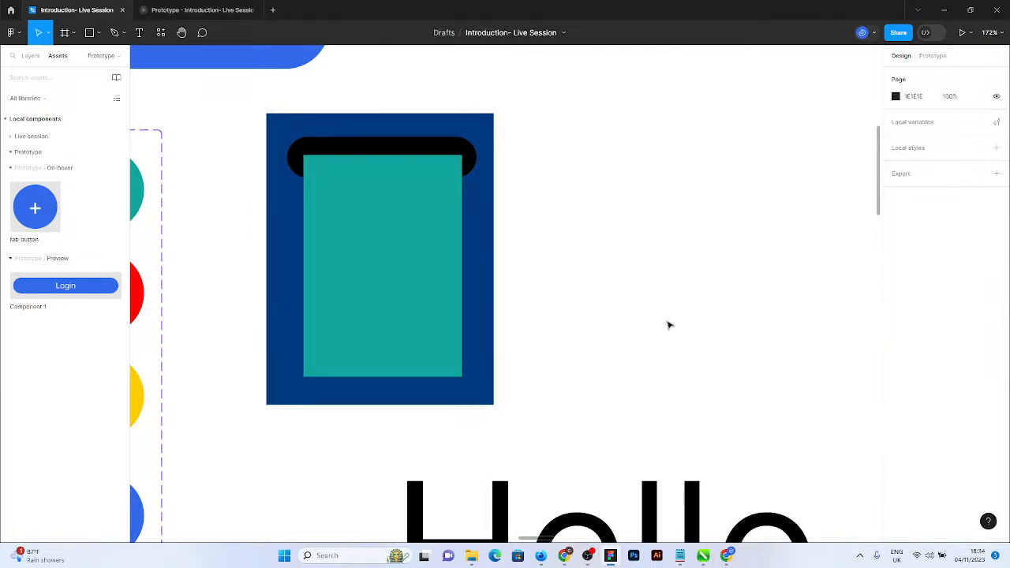
# Extend the outer frame and its dark blue background downward to a height of about 387, and enable Clip content on the frame.
pyautogui.click(479, 275)
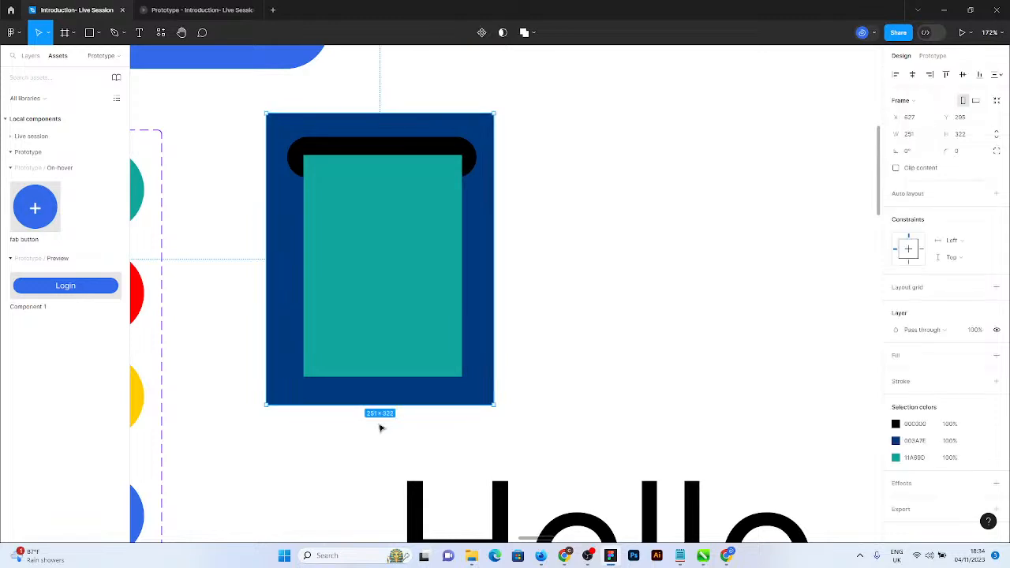
pyautogui.moveTo(381, 405); pyautogui.dragTo(383, 463)
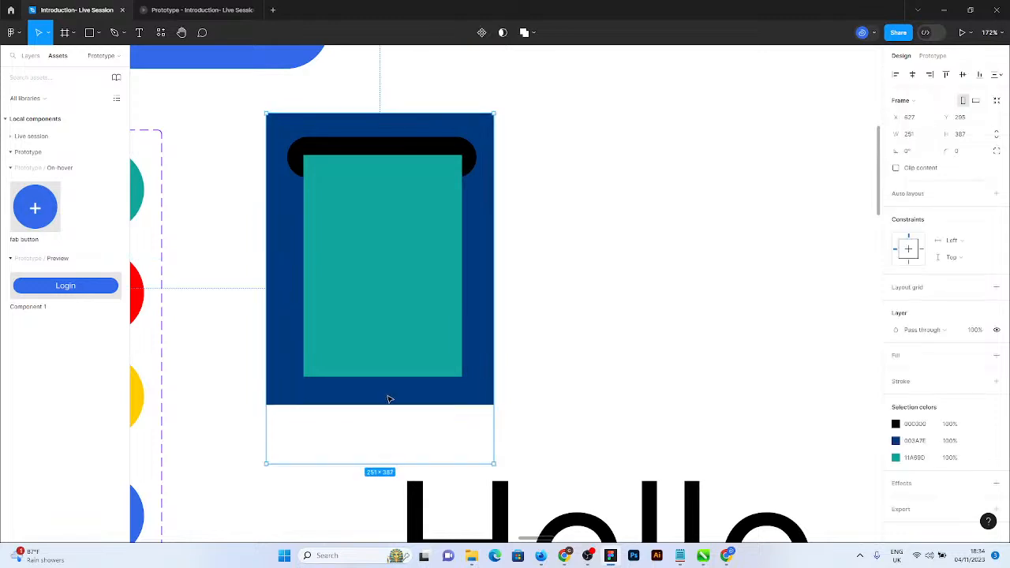
pyautogui.click(388, 398)
pyautogui.moveTo(386, 405); pyautogui.dragTo(384, 464)
pyautogui.click(584, 318)
pyautogui.click(396, 124)
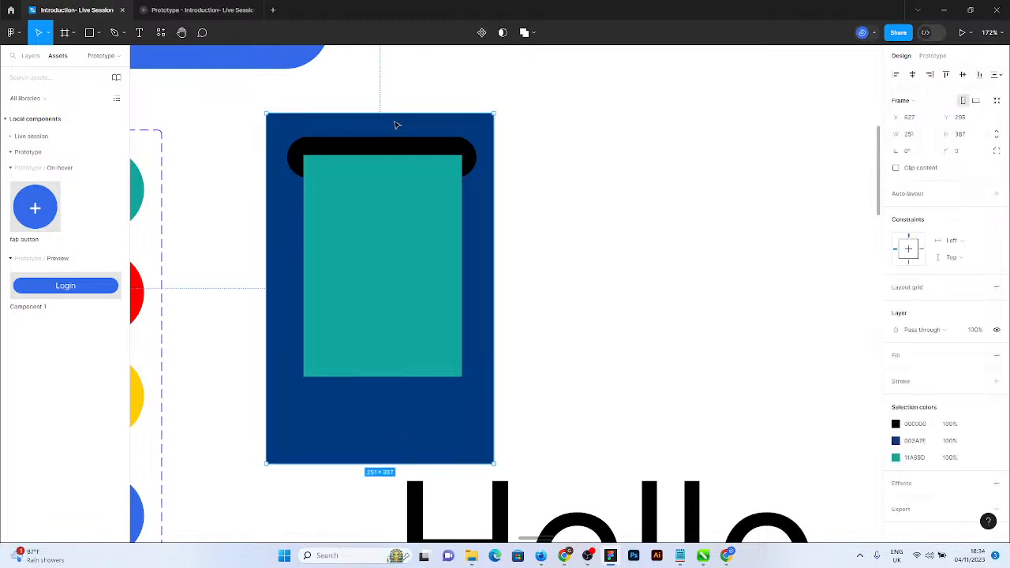
pyautogui.click(896, 168)
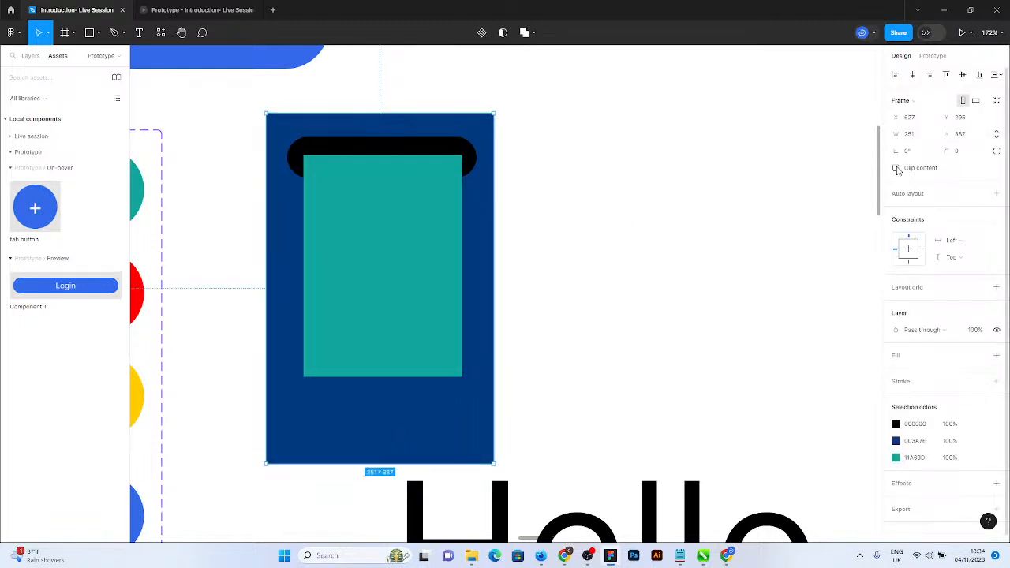
pyautogui.click(563, 291)
# Duplicate the large blue Login button in place.
pyautogui.scroll(-5, 650, 226)
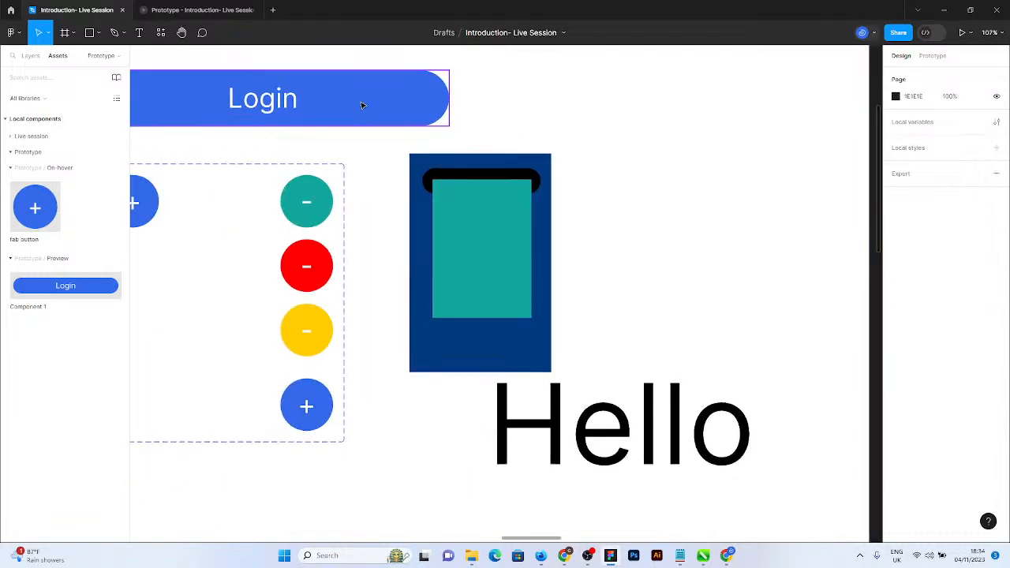
pyautogui.click(361, 104)
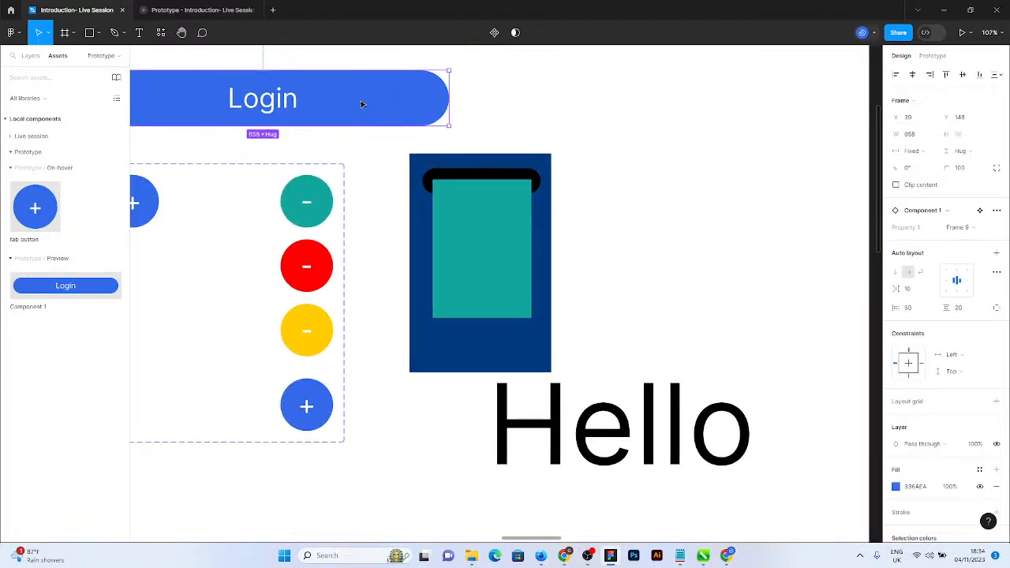
pyautogui.hotkey('ctrl', 'd')
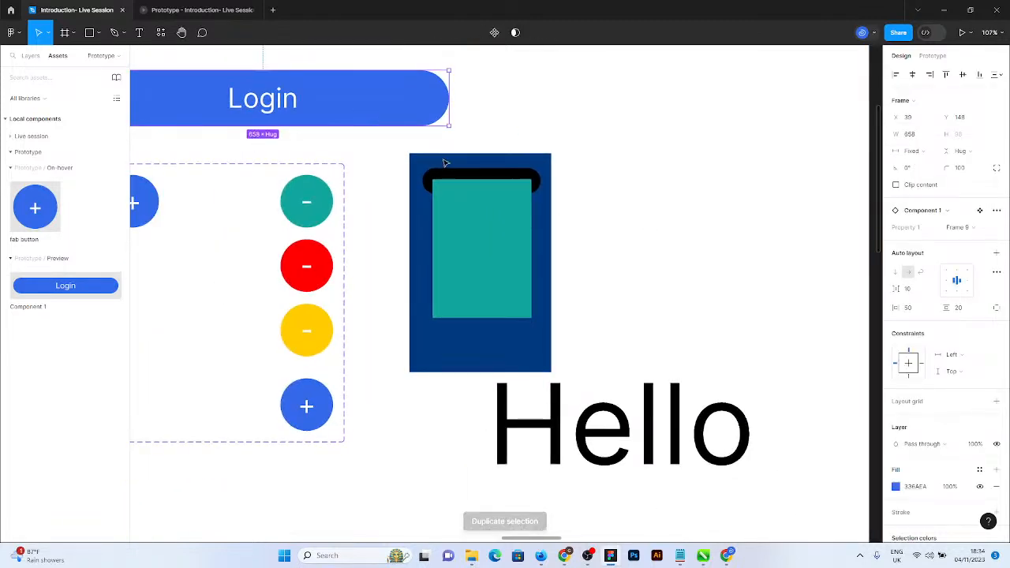
# Add white text reading "Print Receipt" and move it into the dark blue area below the teal rectangle.
pyautogui.scroll(5, 456, 356)
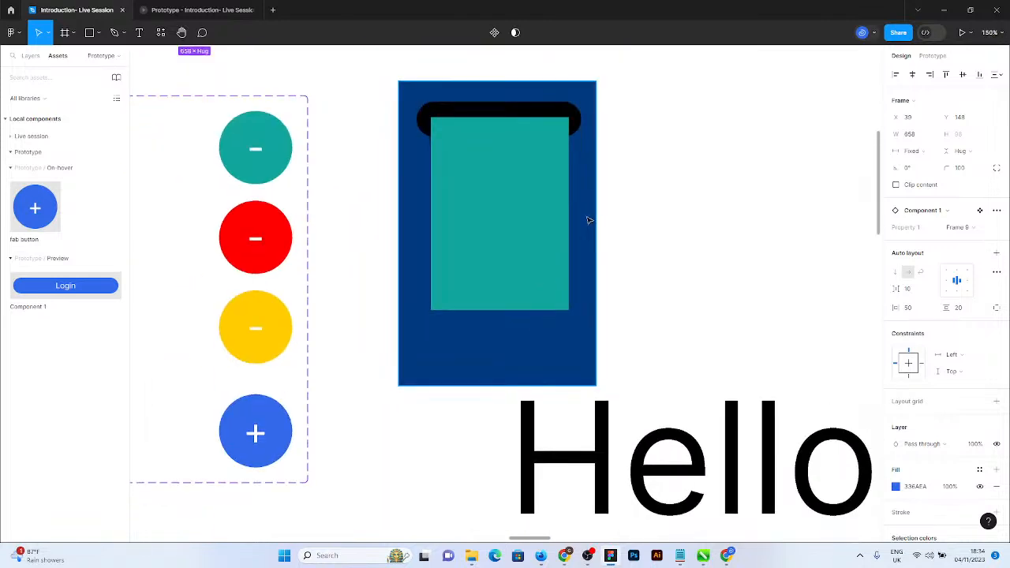
pyautogui.scroll(3, 596, 202)
pyautogui.scroll(-3, 394, 359)
pyautogui.scroll(3, 507, 279)
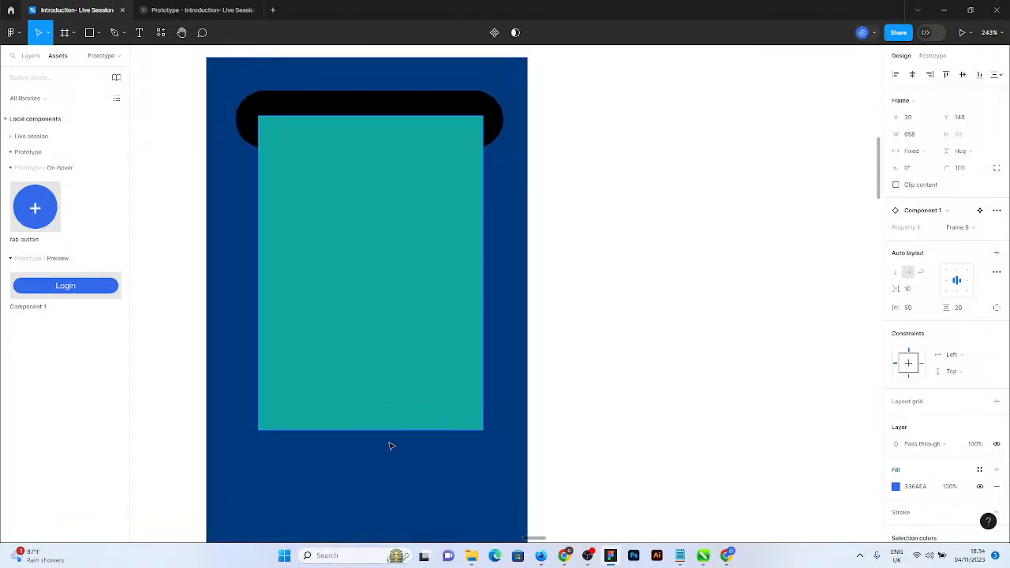
pyautogui.scroll(-3, 469, 219)
pyautogui.scroll(3, 383, 450)
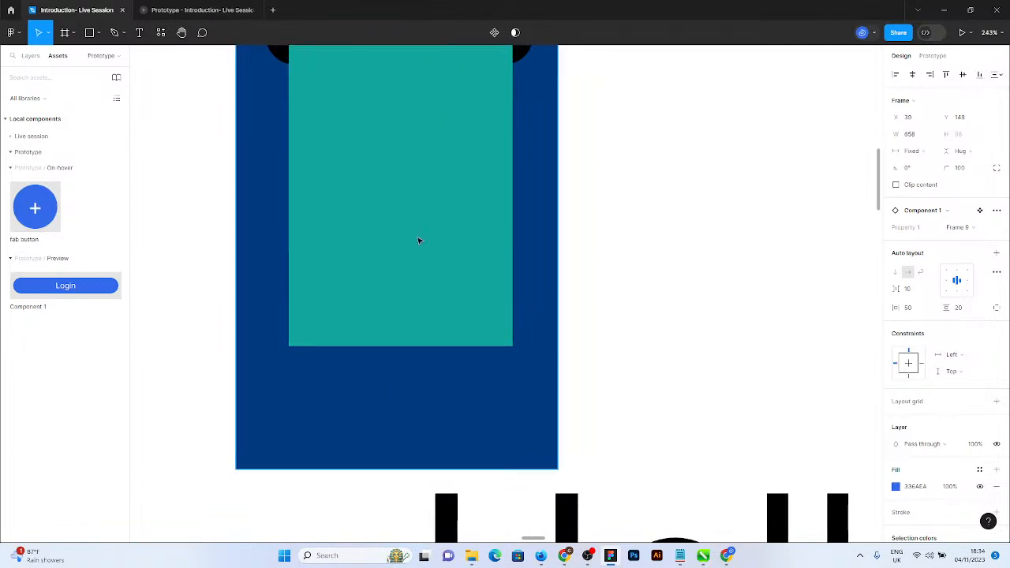
pyautogui.click(90, 33)
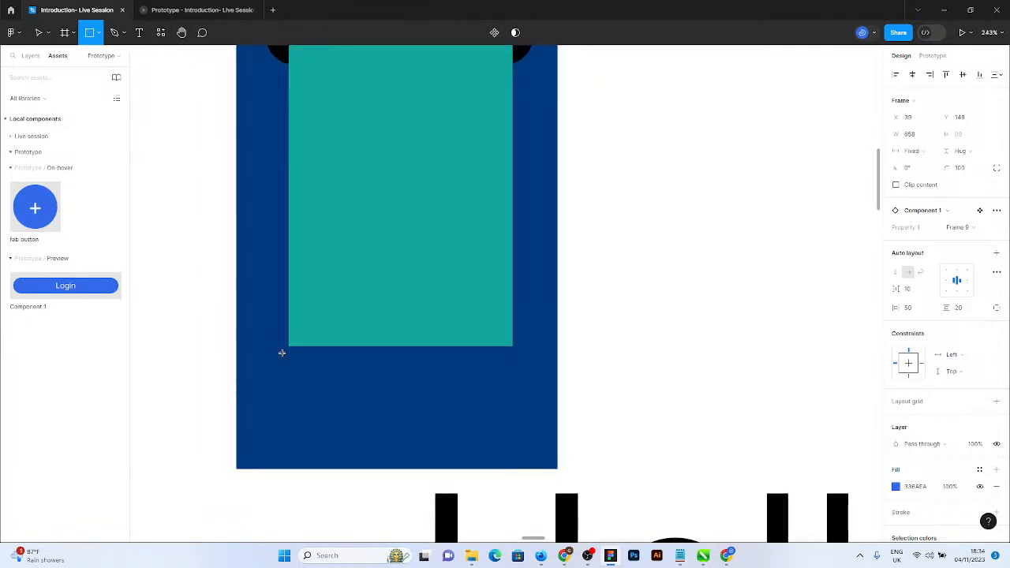
pyautogui.click(139, 33)
pyautogui.click(355, 418)
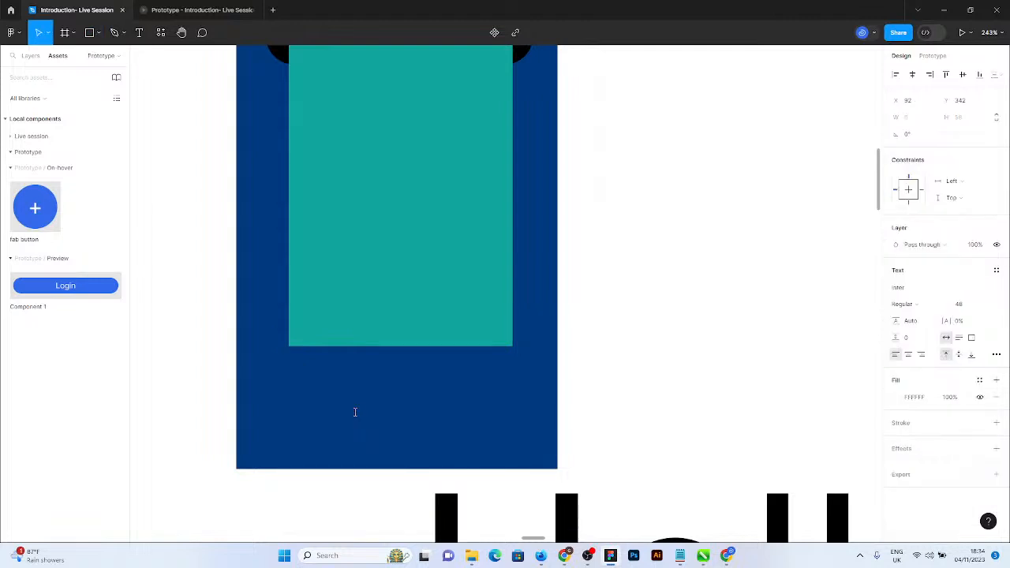
pyautogui.write('Print')
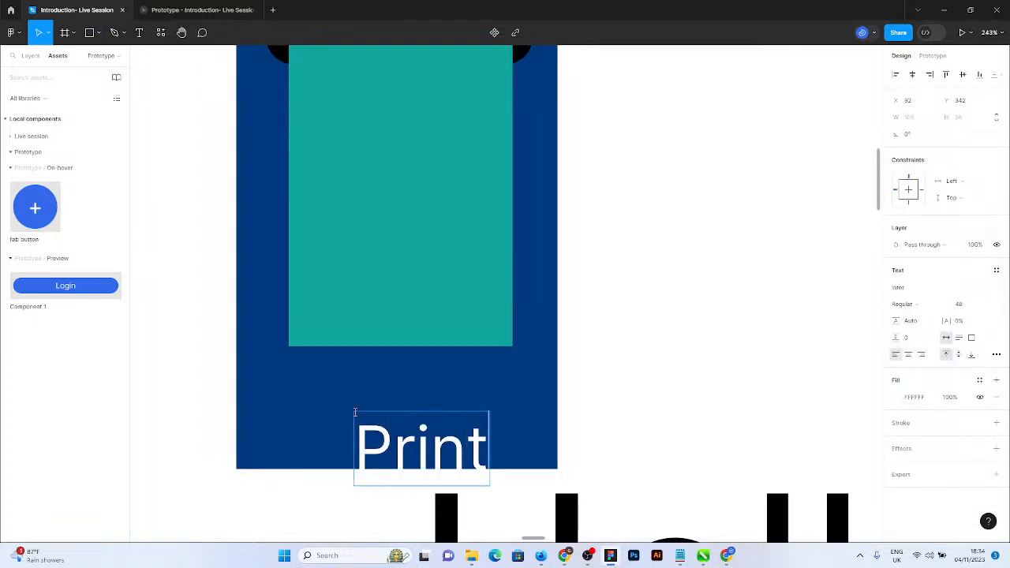
pyautogui.write(' Re')
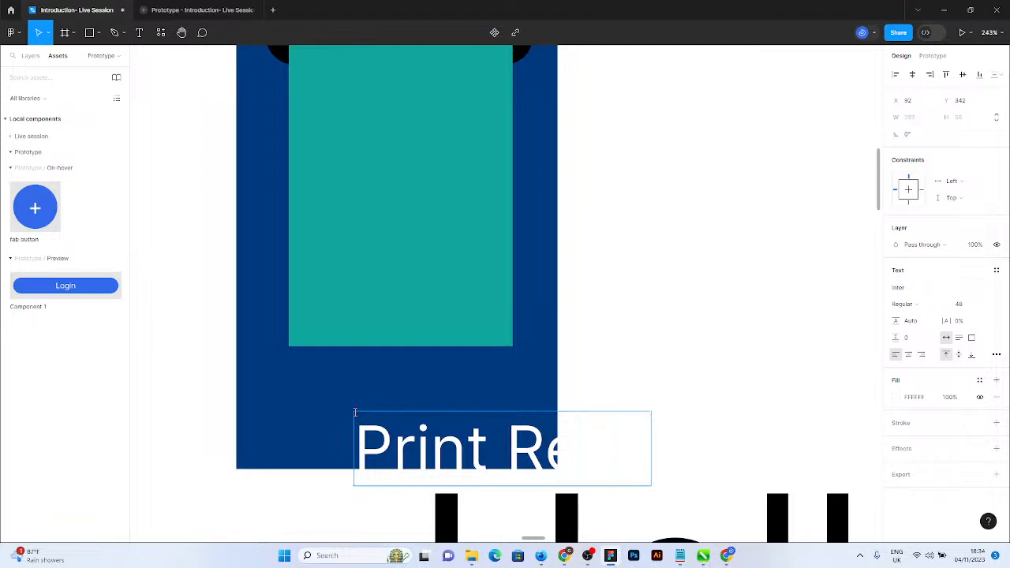
pyautogui.press('Escape')
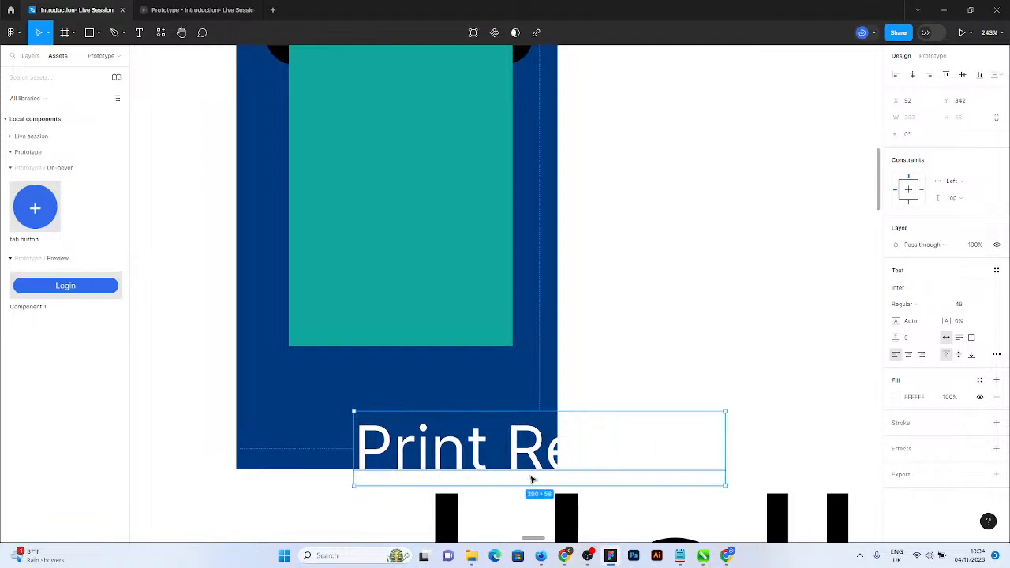
pyautogui.moveTo(489, 441); pyautogui.dragTo(439, 419)
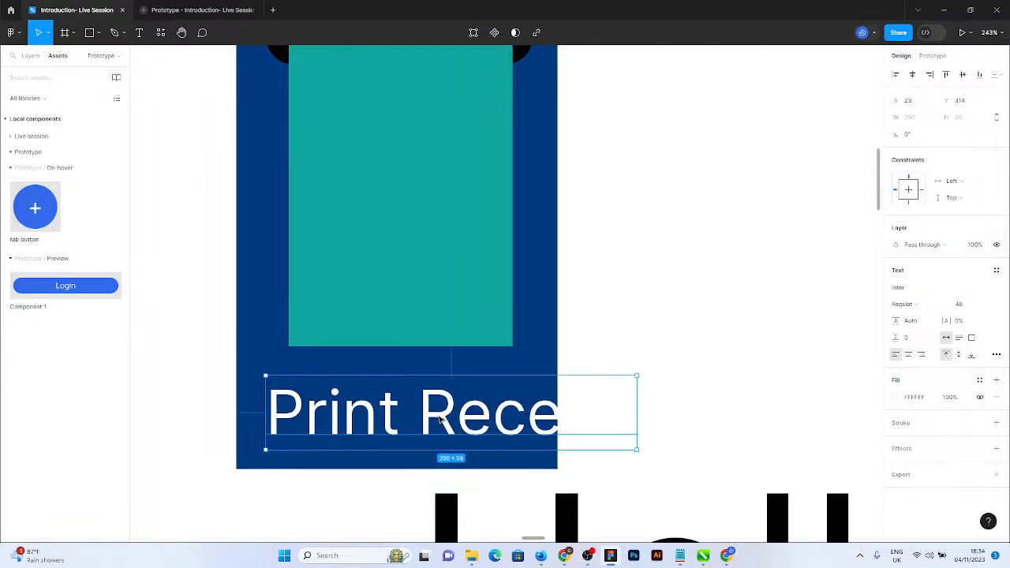
# Set the font size of the "Print Receipt" text to 24.
pyautogui.click(984, 306)
pyautogui.click(969, 268)
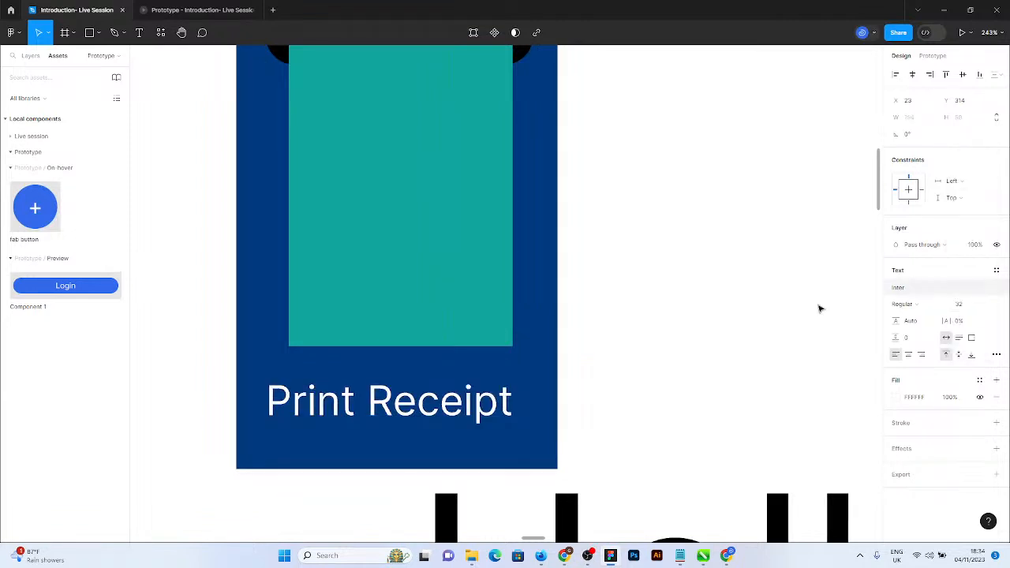
pyautogui.click(994, 309)
pyautogui.click(970, 292)
# Wrap the "Print Receipt" text in an auto layout frame and enable Clip content on it.
pyautogui.hotkey('shift', 'a')
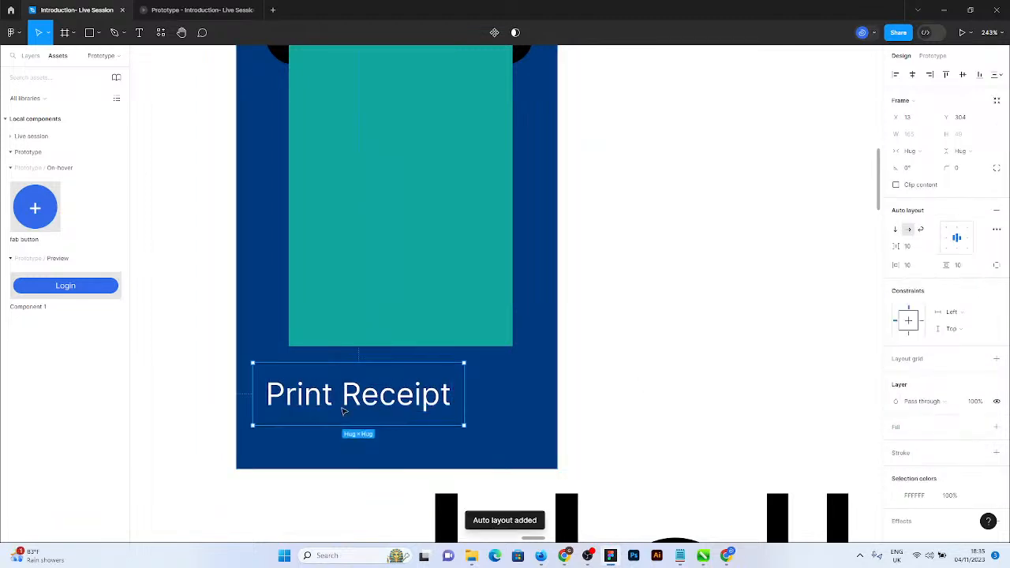
pyautogui.moveTo(343, 411); pyautogui.dragTo(397, 436)
pyautogui.click(925, 190)
# Set the "Print Receipt" frame's corner radius to 100 and align its left edge with the teal rectangle above.
pyautogui.click(950, 170)
pyautogui.write('100')
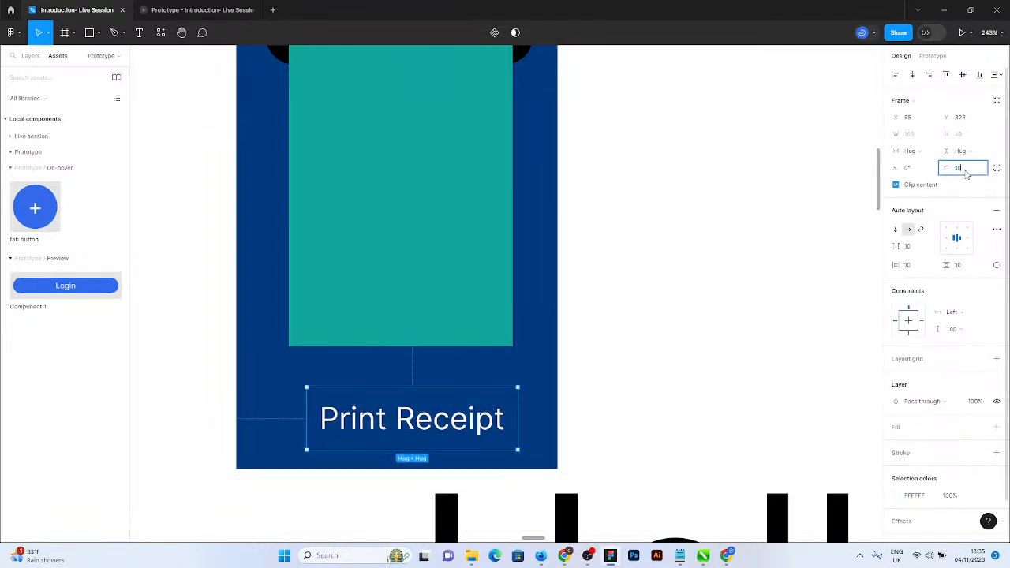
pyautogui.press('Return')
pyautogui.moveTo(396, 421); pyautogui.dragTo(377, 405)
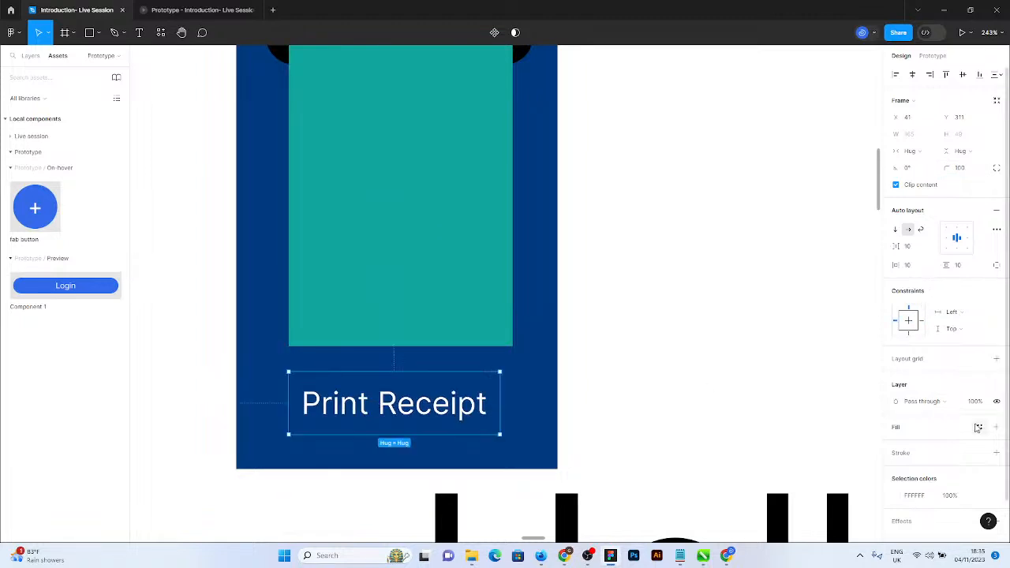
# Fill the "Print Receipt" frame with white FFFFFF and colour its text blue 336AEA.
pyautogui.click(979, 426)
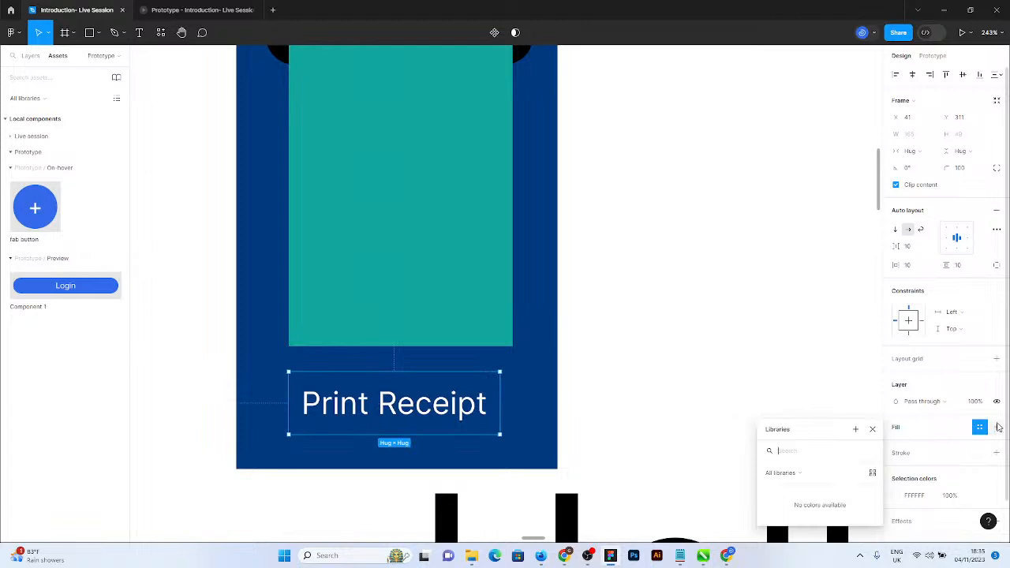
pyautogui.click(996, 427)
pyautogui.doubleClick(428, 410)
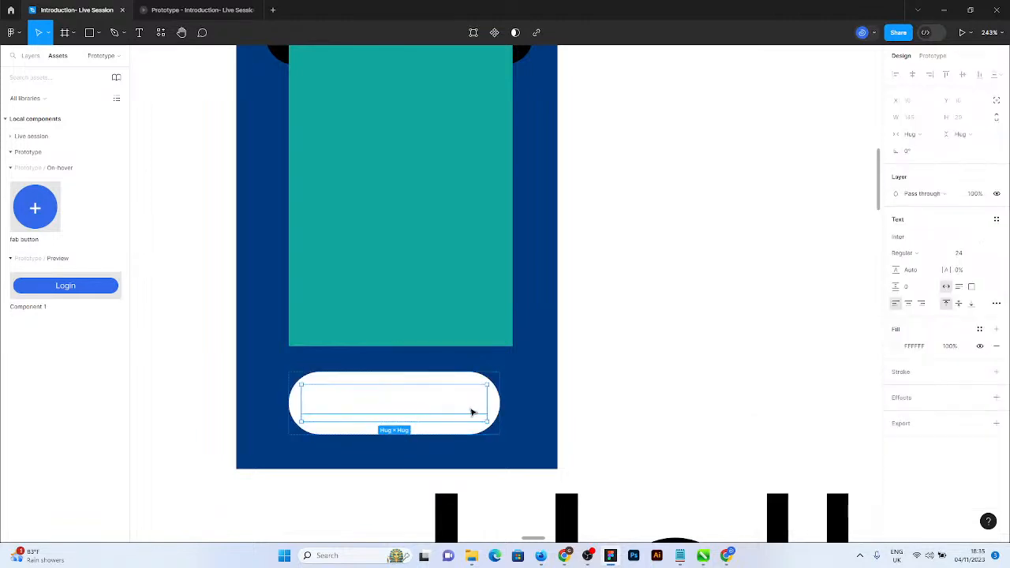
pyautogui.click(897, 353)
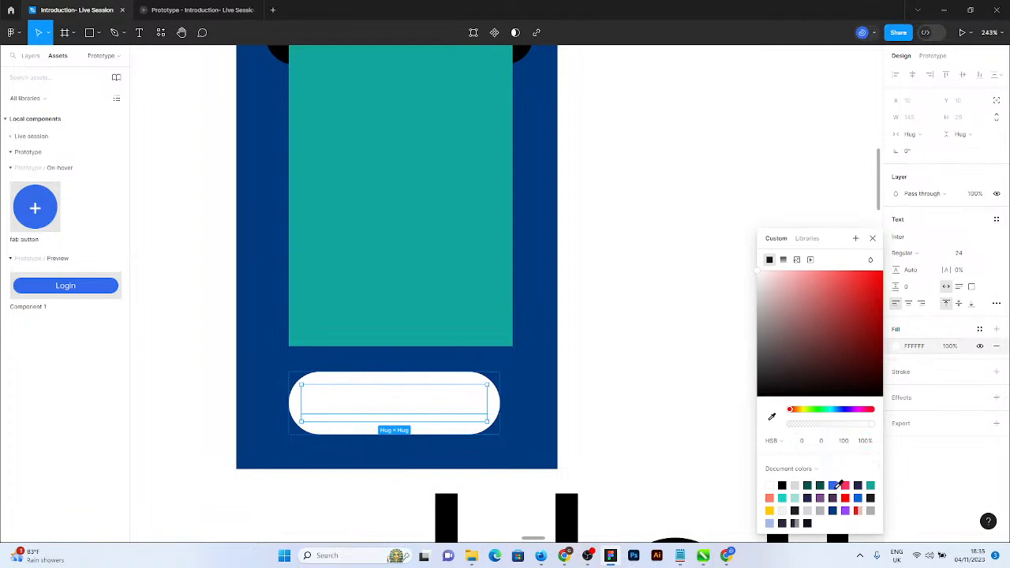
pyautogui.click(832, 485)
pyautogui.click(631, 426)
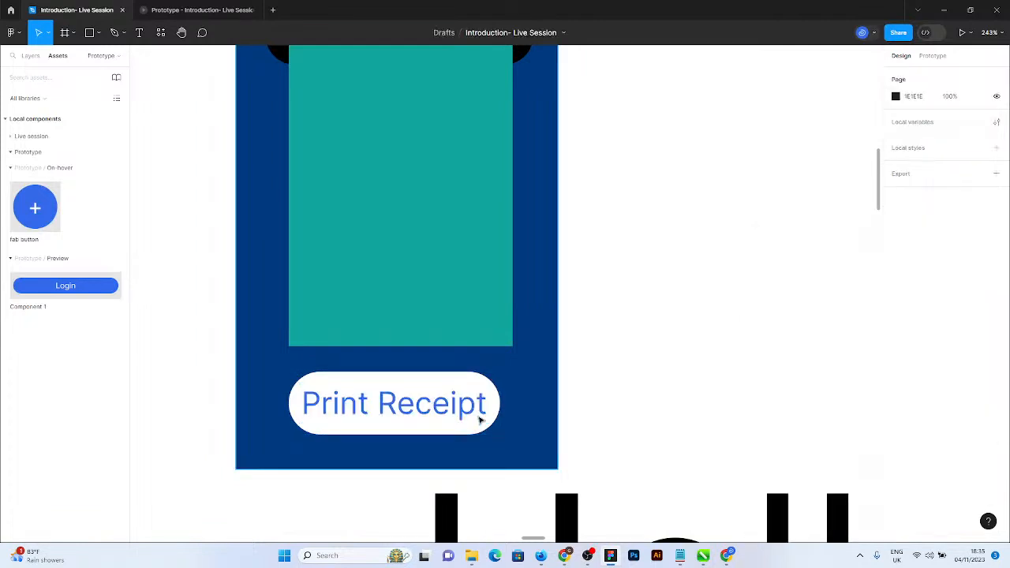
# Set the Print Receipt button's horizontal padding to 30 and centre it horizontally in the printer frame.
pyautogui.click(485, 418)
pyautogui.click(485, 418)
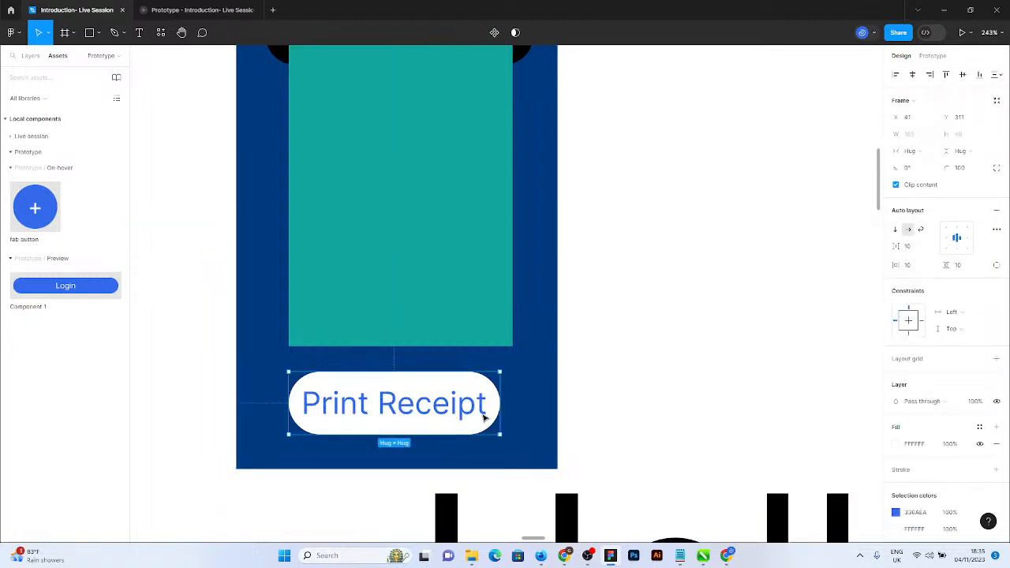
pyautogui.click(912, 269)
pyautogui.write('3')
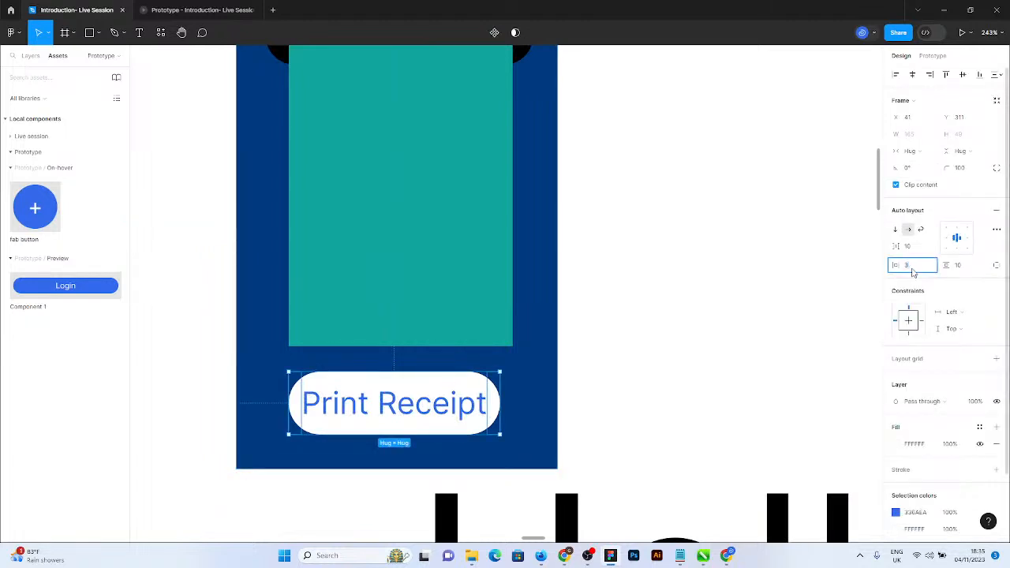
pyautogui.write('0')
pyautogui.press('Return')
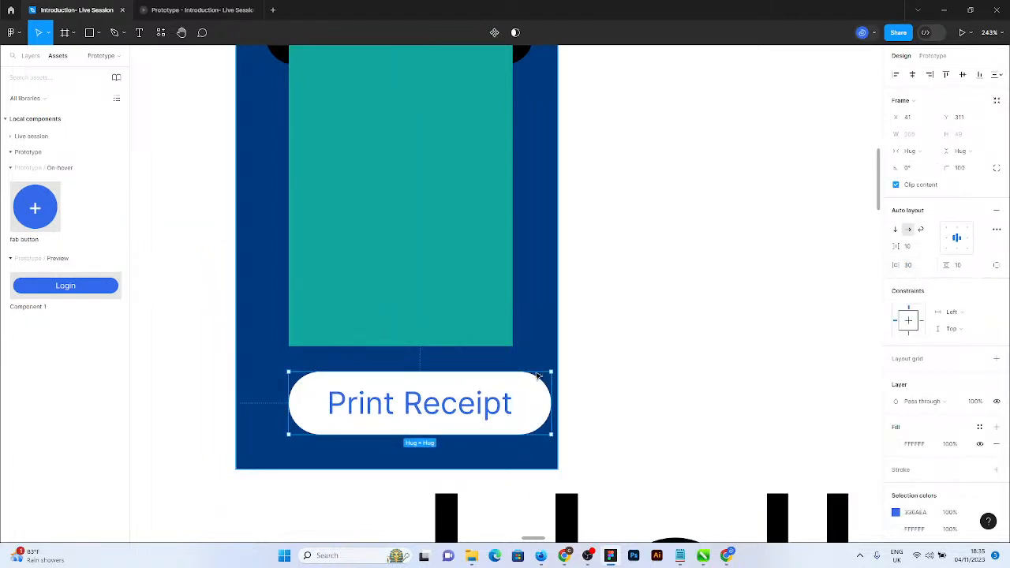
pyautogui.click(912, 75)
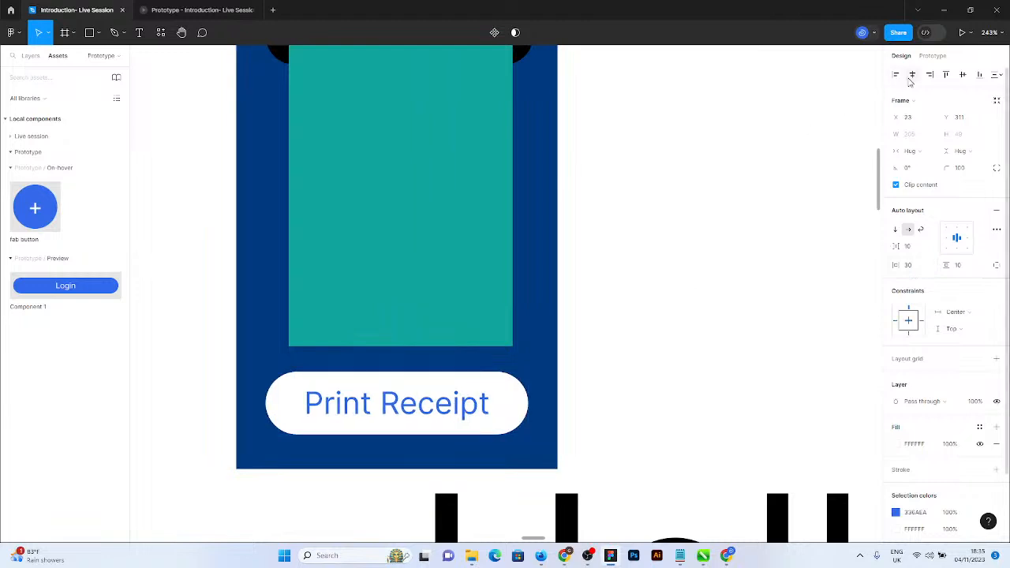
# Add the text "Receipt Tada" to the teal rectangle and shift it towards the rectangle's left edge.
pyautogui.click(655, 229)
pyautogui.scroll(-3, 342, 234)
pyautogui.moveTo(570, 363); pyautogui.dragTo(257, 415)
pyautogui.scroll(3, 307, 181)
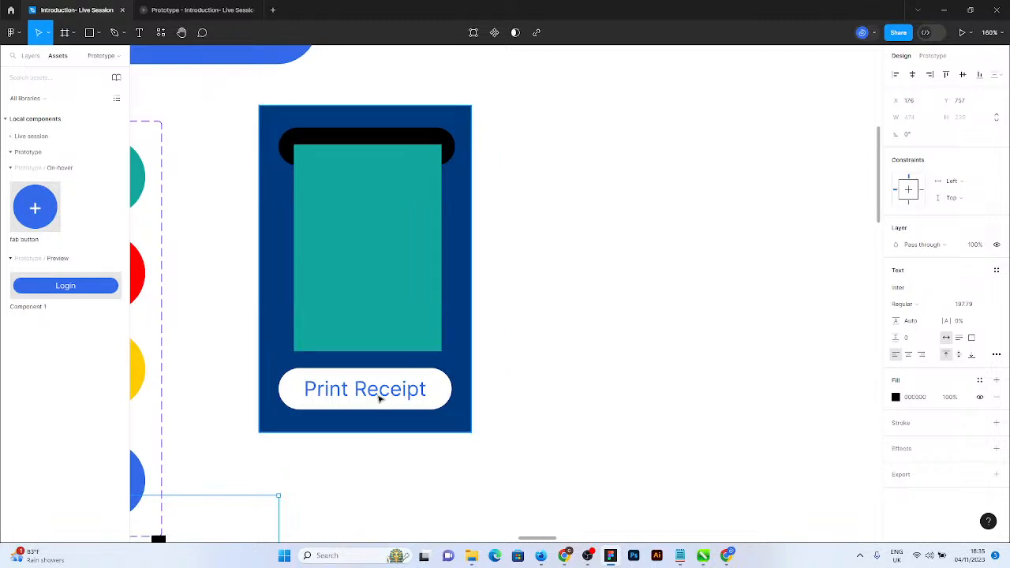
pyautogui.doubleClick(357, 259)
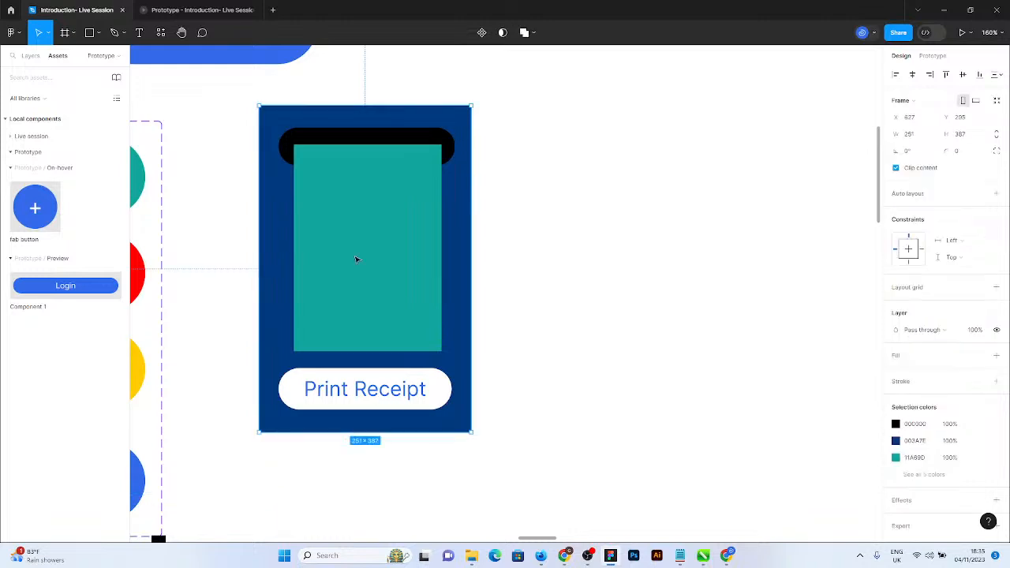
pyautogui.press('t')
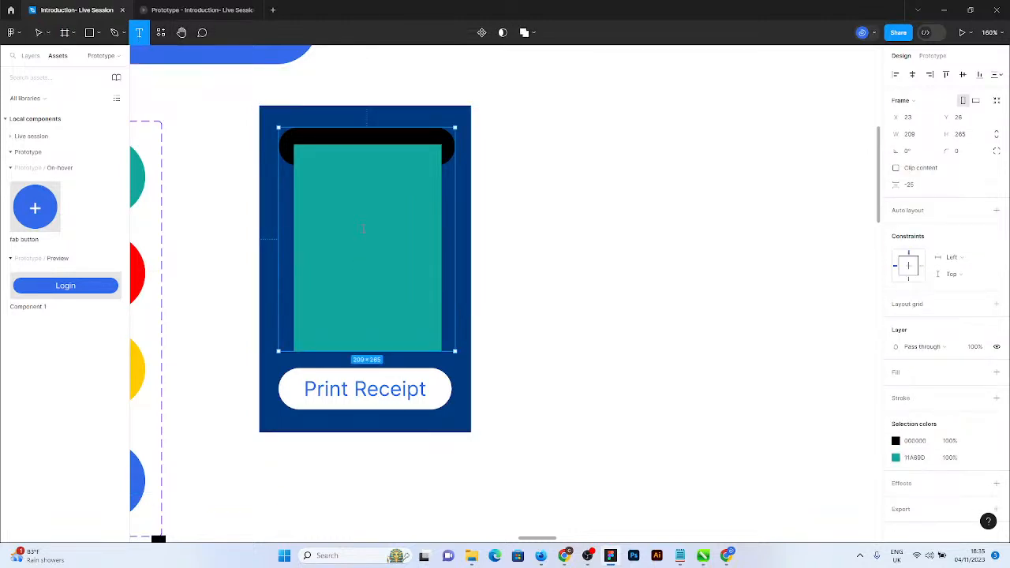
pyautogui.click(362, 229)
pyautogui.write('Receipt')
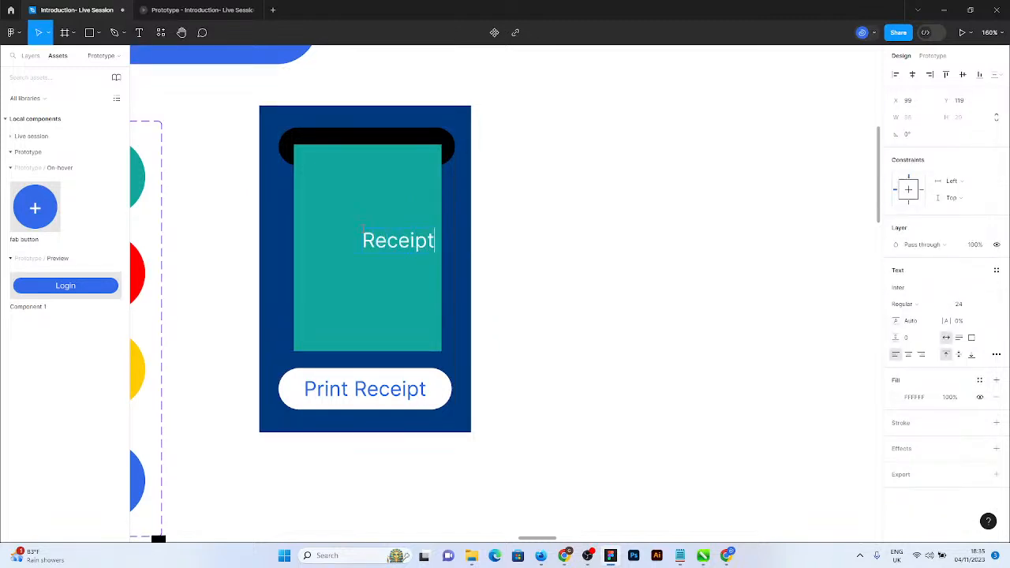
pyautogui.write(' Tada')
pyautogui.press('Escape')
pyautogui.moveTo(387, 253); pyautogui.dragTo(337, 247)
# Rewrite the receipt text as the three lines "Tada", "Receipt" and "don show!" and centre-align it.
pyautogui.doubleClick(402, 234)
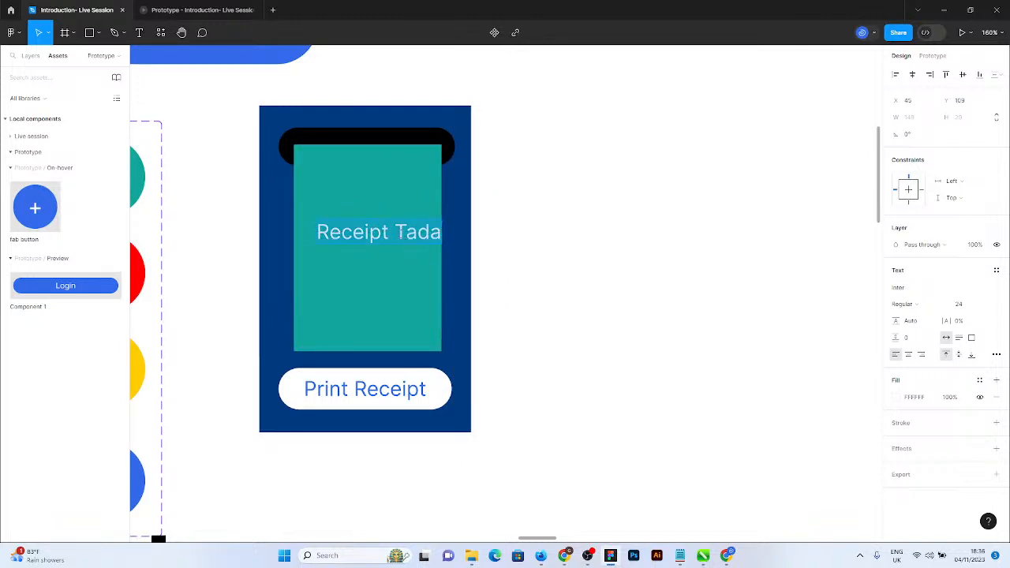
pyautogui.click(396, 234)
pyautogui.press('Return')
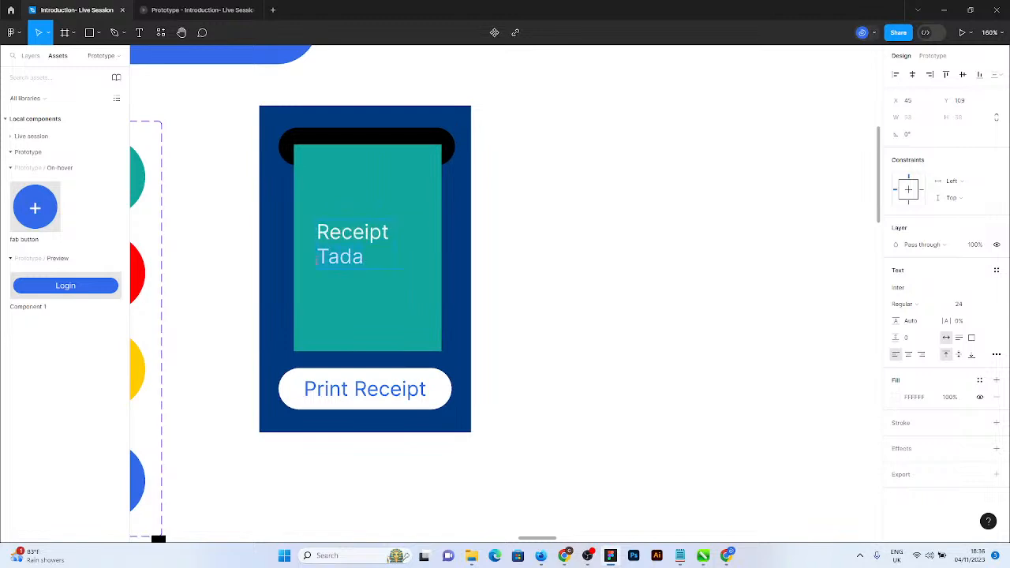
pyautogui.write('don show')
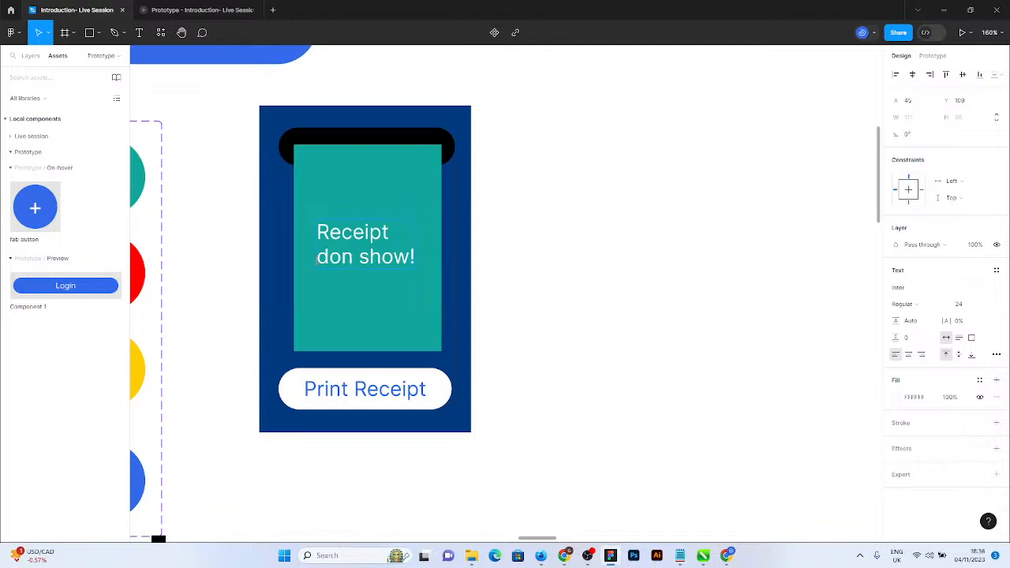
pyautogui.write('!')
pyautogui.click(318, 232)
pyautogui.write('Tada')
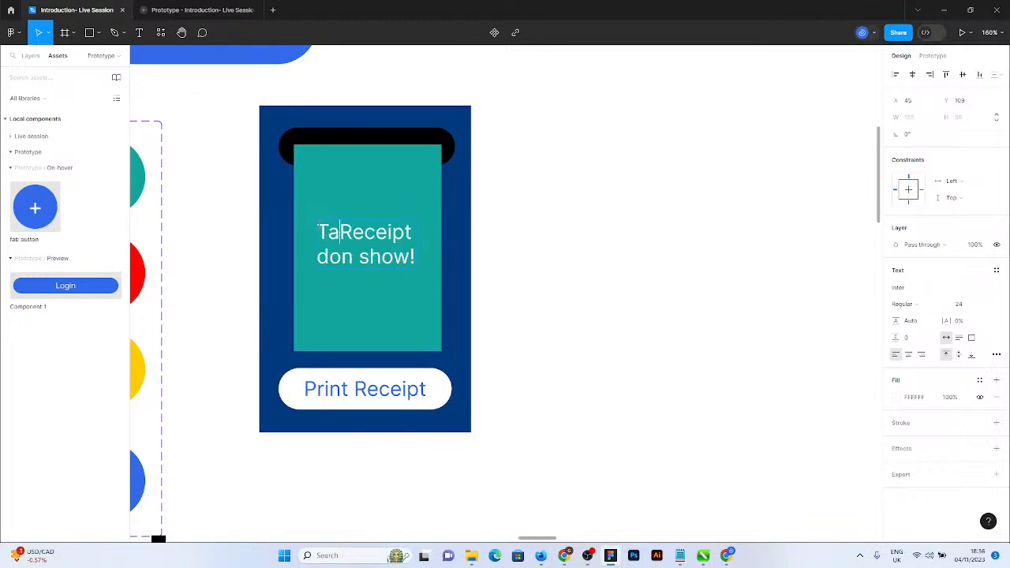
pyautogui.press('Return')
pyautogui.press('Escape')
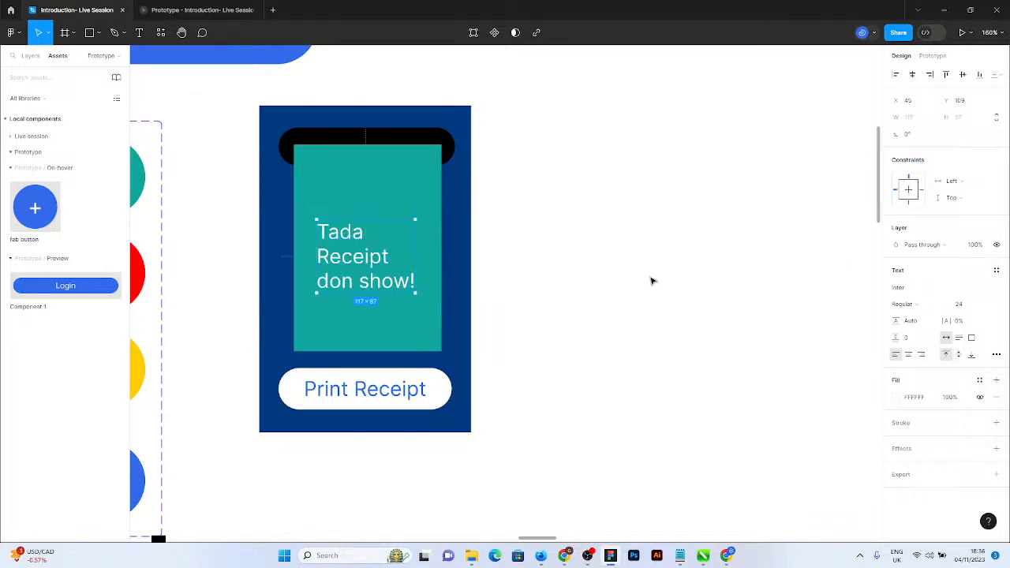
pyautogui.click(908, 354)
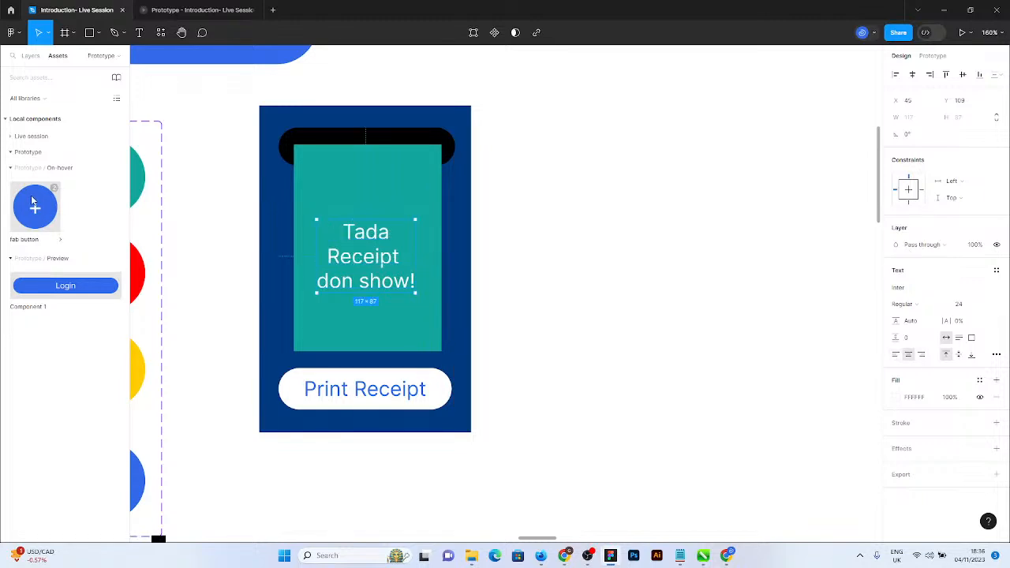
# Group the three-line receipt text with the teal rectangle behind it.
pyautogui.keyDown('shift'); pyautogui.click(366, 200); pyautogui.keyUp('shift')
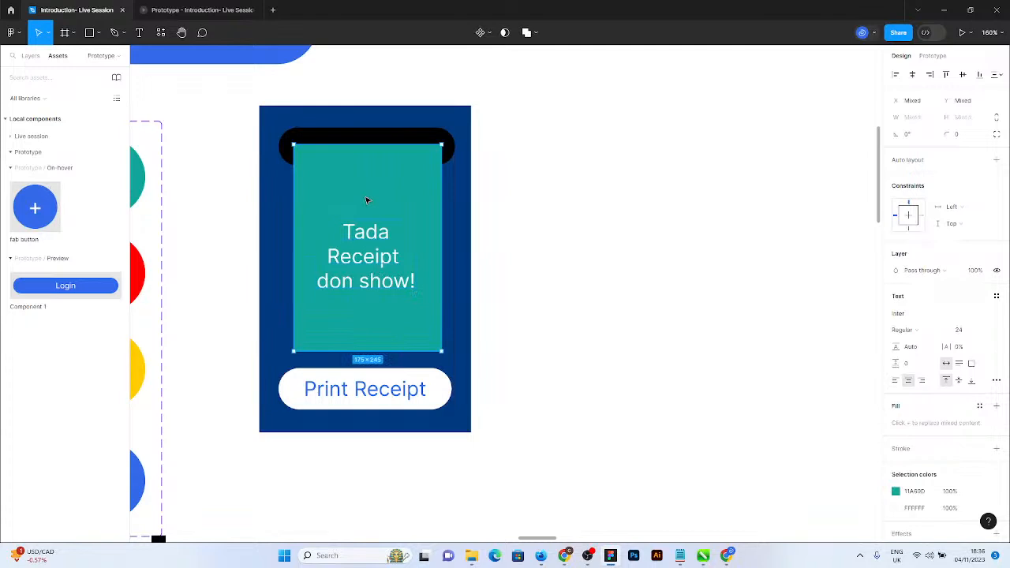
pyautogui.hotkey('ctrl', 'g')
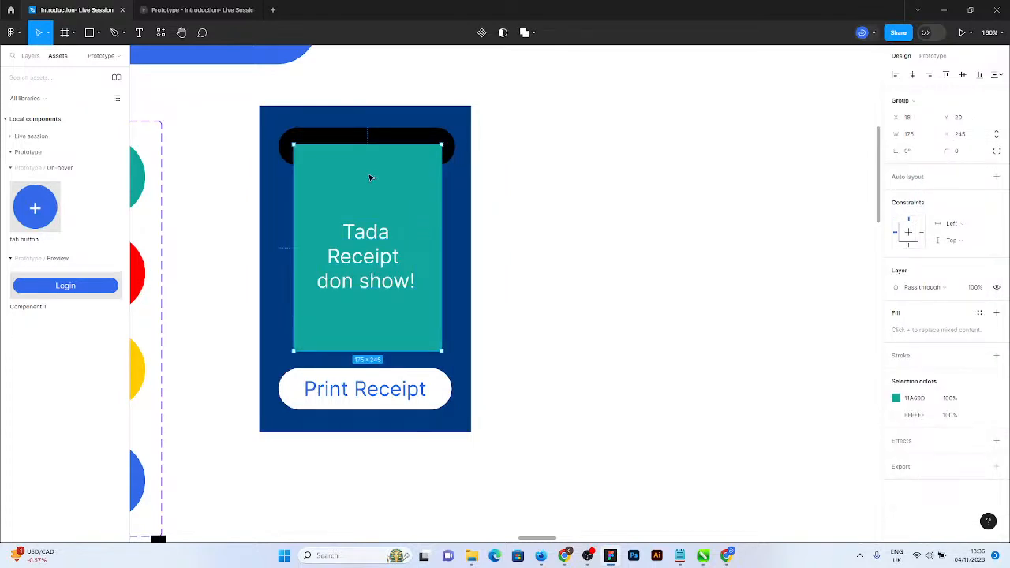
pyautogui.click(279, 180)
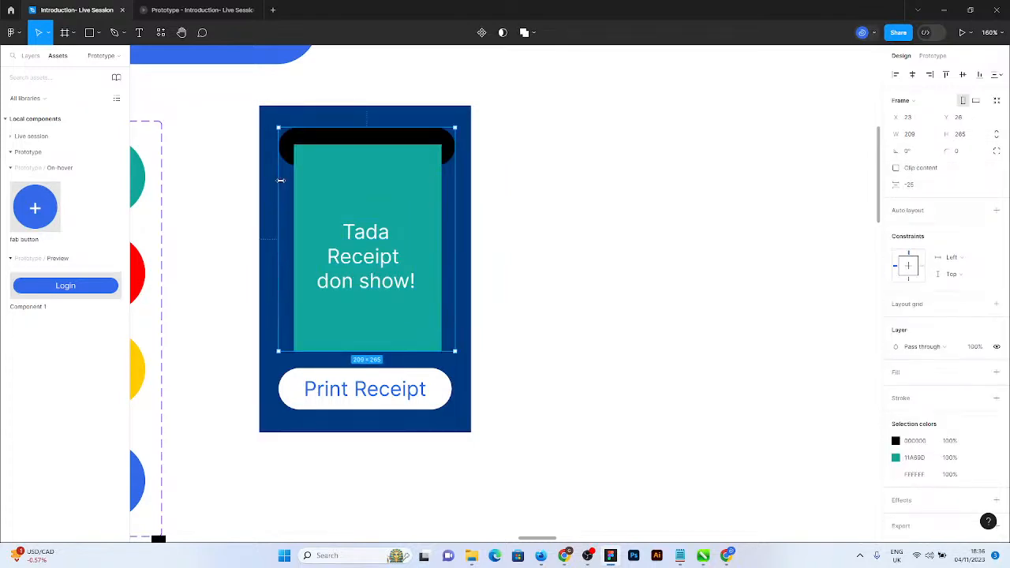
pyautogui.click(565, 250)
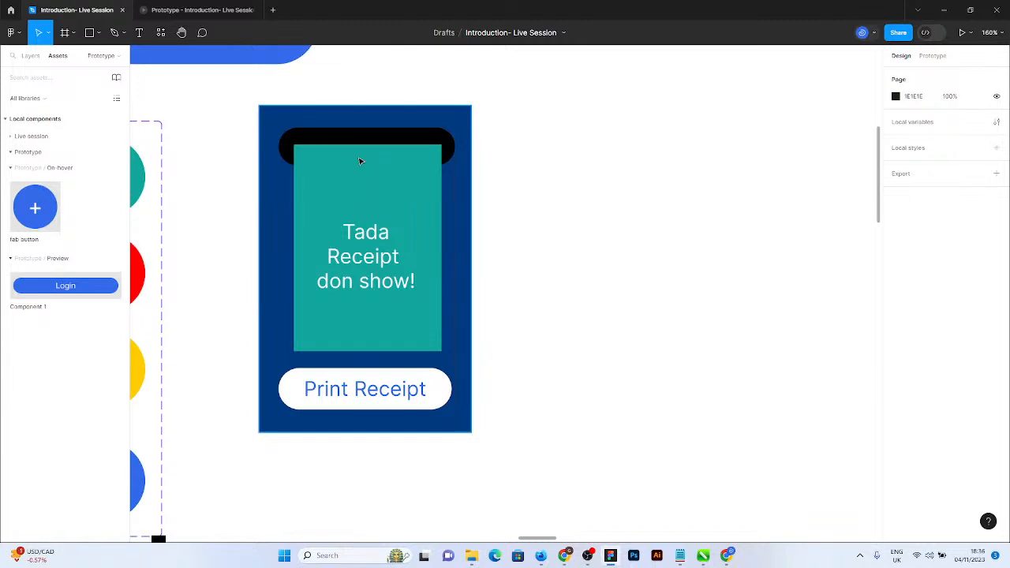
# Duplicate the receipt-printer frame to its right, renaming the original "End State" and the copy "Start".
pyautogui.click(453, 209)
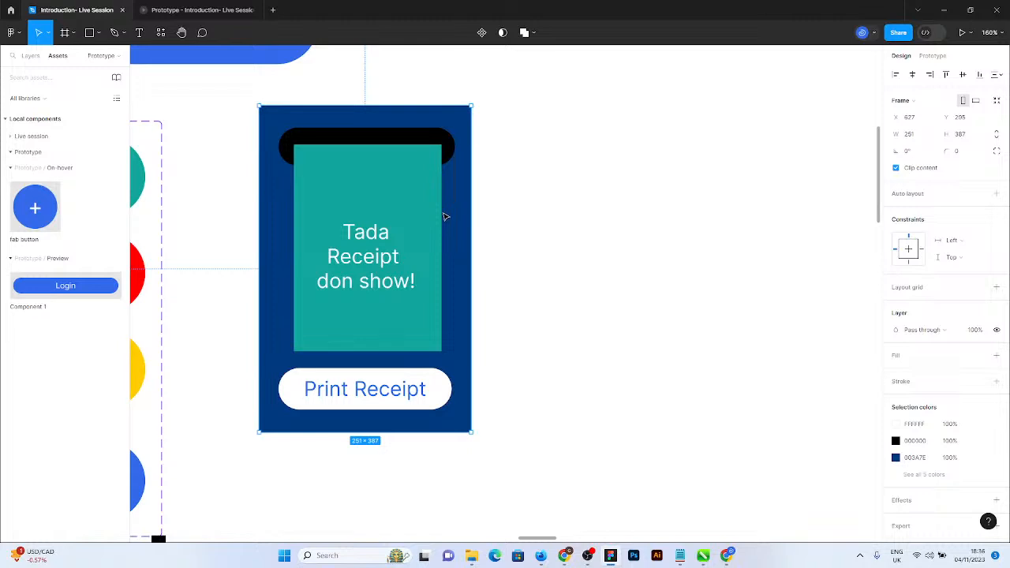
pyautogui.moveTo(444, 216); pyautogui.dragTo(716, 229)
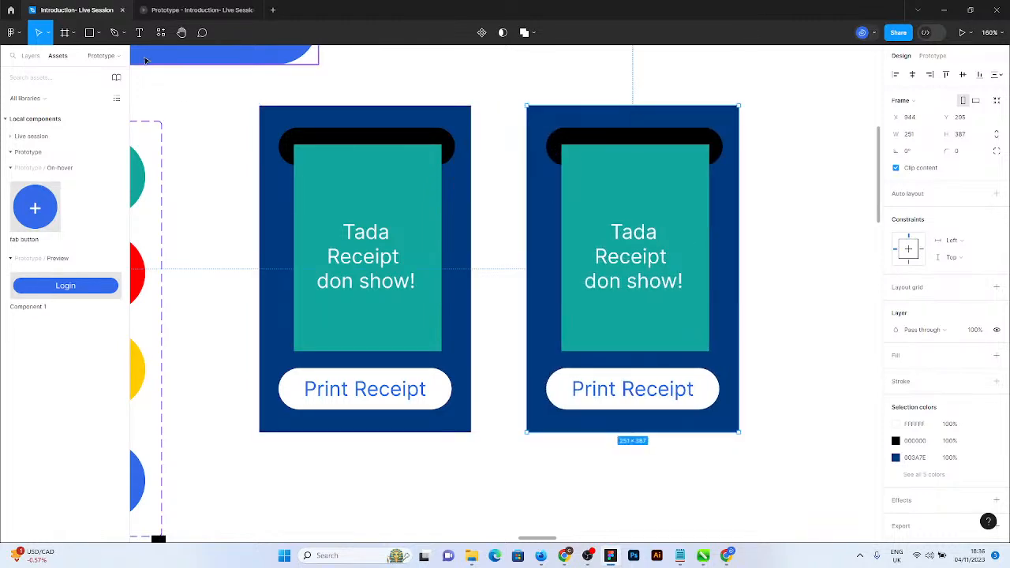
pyautogui.click(30, 55)
pyautogui.click(421, 224)
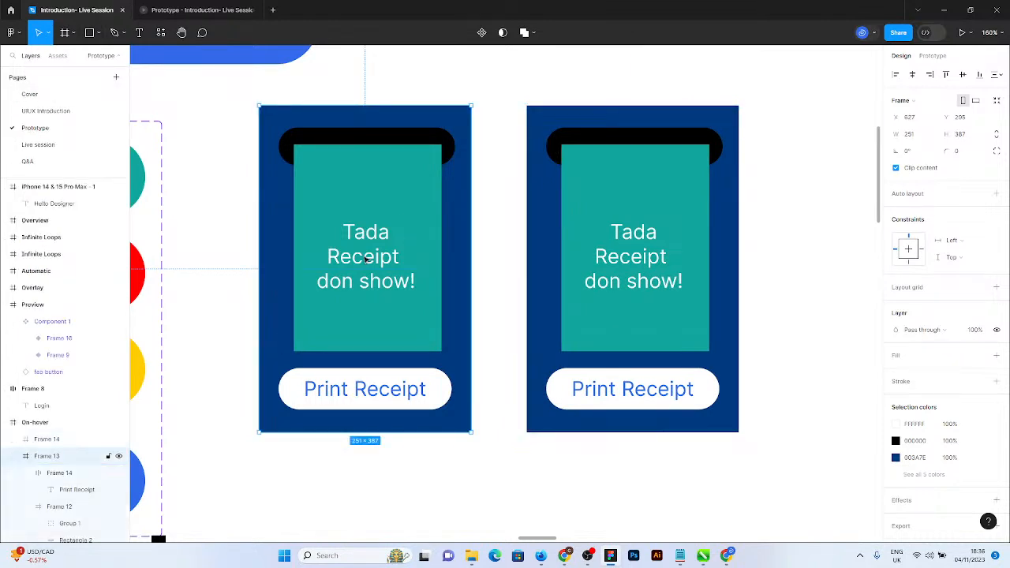
pyautogui.doubleClick(55, 457)
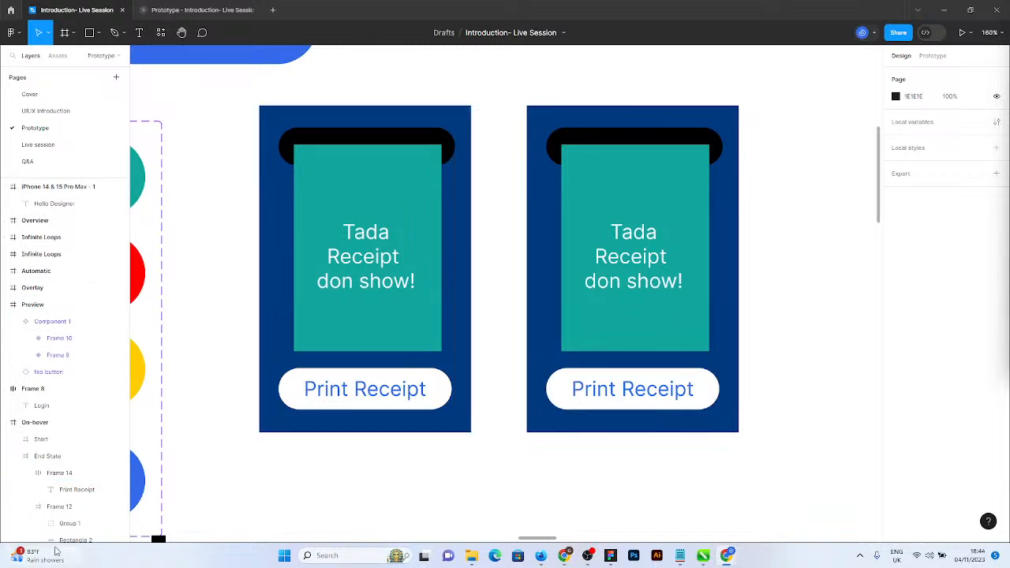
# Combine the Start and End State frames into one component set.
pyautogui.click(533, 181)
pyautogui.hotkey('ctrl', 'a')
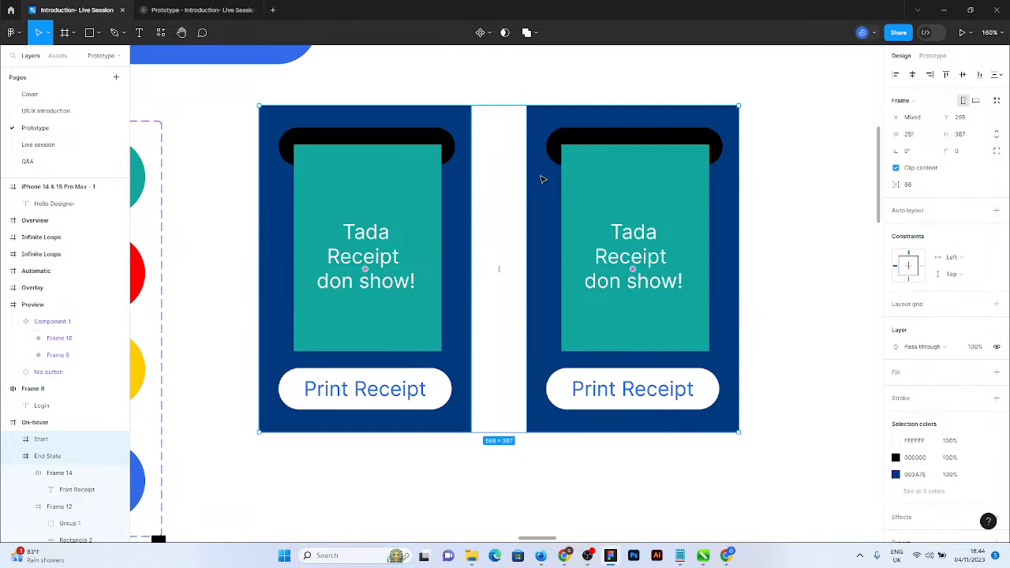
pyautogui.click(491, 32)
pyautogui.click(485, 84)
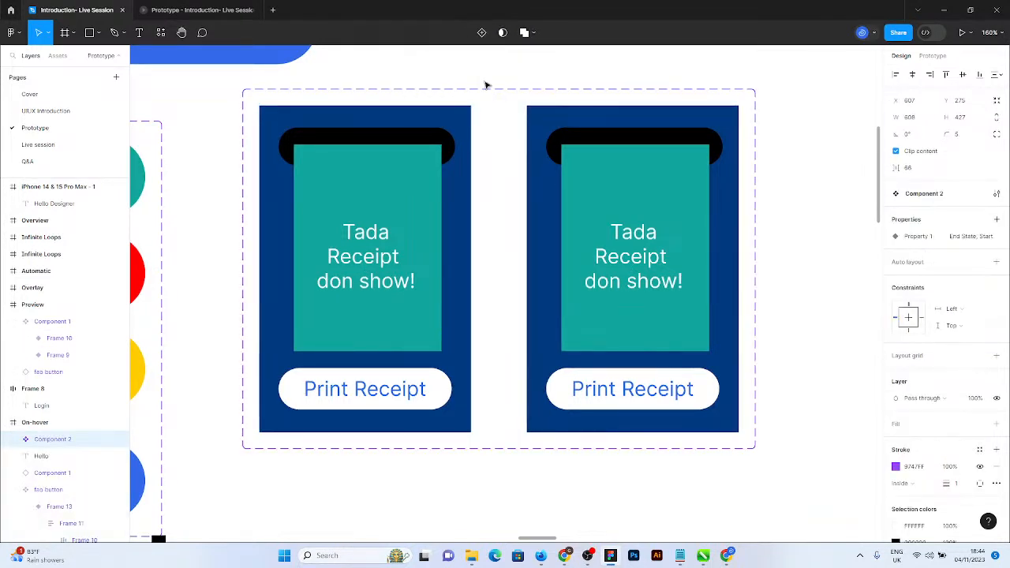
pyautogui.click(423, 231)
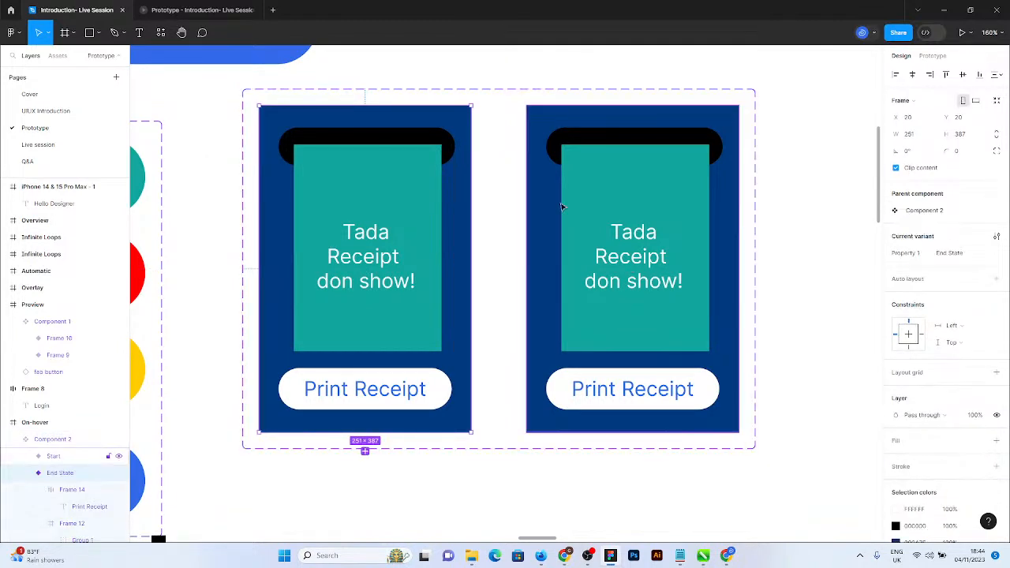
pyautogui.click(562, 207)
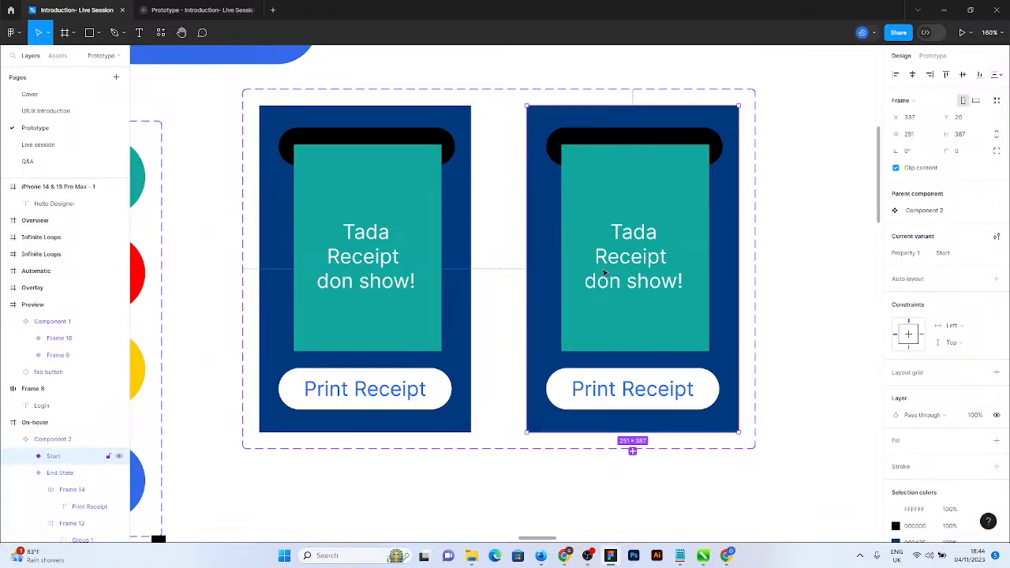
pyautogui.moveTo(604, 272); pyautogui.dragTo(605, 267)
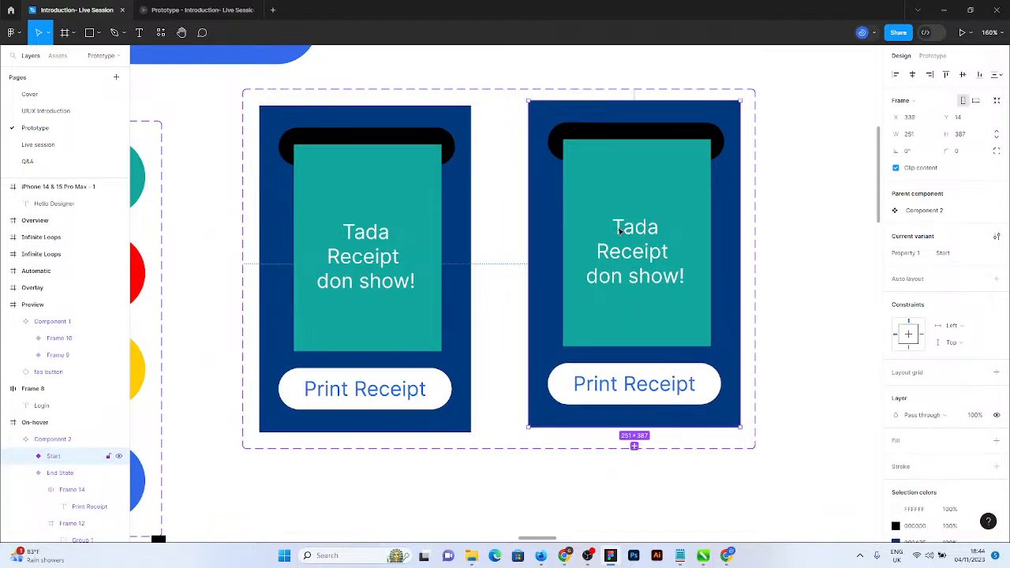
pyautogui.hotkey('ctrl', 'z')
# Move the teal receipt group in the Start variant straight up to Y -56.
pyautogui.doubleClick(620, 231)
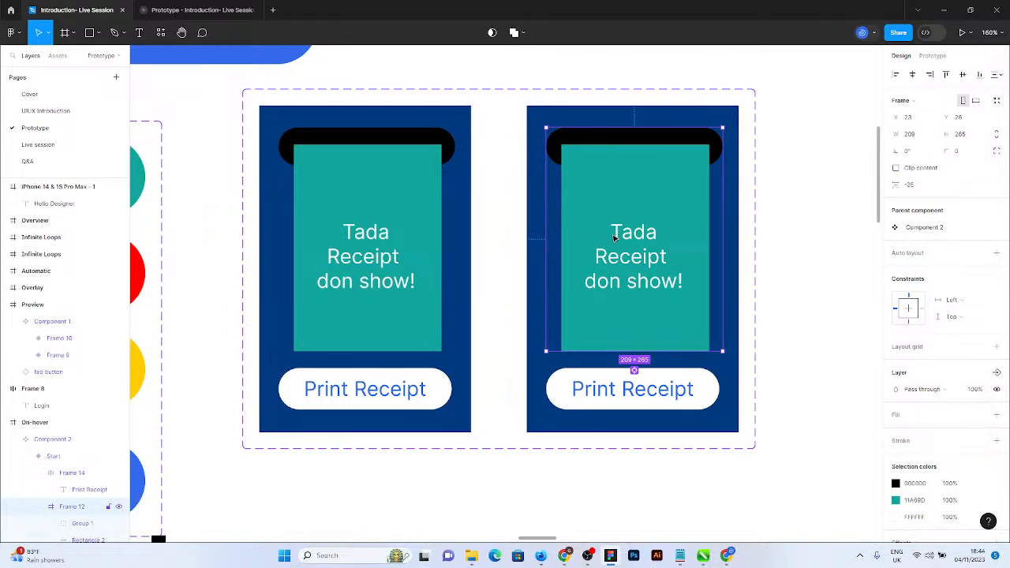
pyautogui.doubleClick(614, 239)
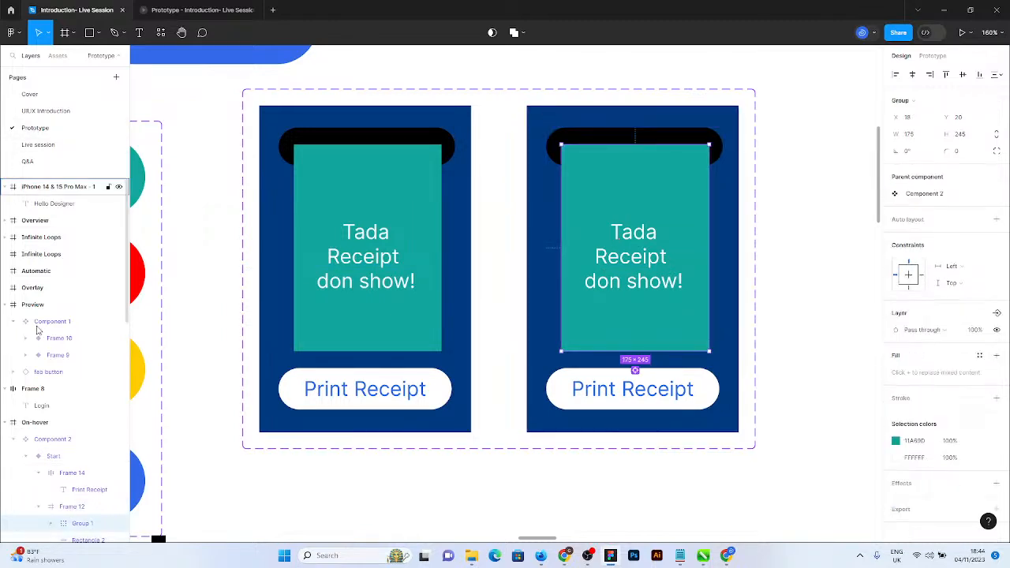
pyautogui.scroll(-5, 37, 330)
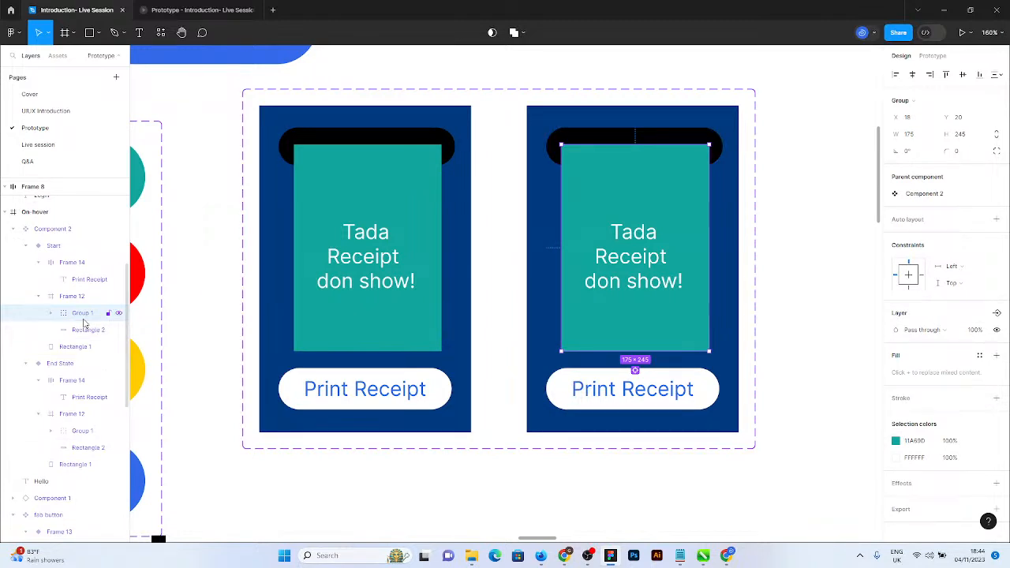
pyautogui.press('Up')
pyautogui.press('Up')
pyautogui.press('Up')
pyautogui.press('Up')
pyautogui.press('Up')
pyautogui.press('Up')
pyautogui.press('Up')
pyautogui.press('Up')
pyautogui.press('Up')
pyautogui.press('Up')
pyautogui.press('Up')
pyautogui.press('Up')
pyautogui.press('Up')
pyautogui.press('Up')
pyautogui.press('Up')
pyautogui.press('Up')
pyautogui.press('Up')
pyautogui.press('Up')
pyautogui.press('Up')
pyautogui.press('Up')
pyautogui.press('Up')
pyautogui.press('Up')
pyautogui.press('Up')
pyautogui.press('Up')
pyautogui.press('Up')
pyautogui.press('Up')
pyautogui.press('Up')
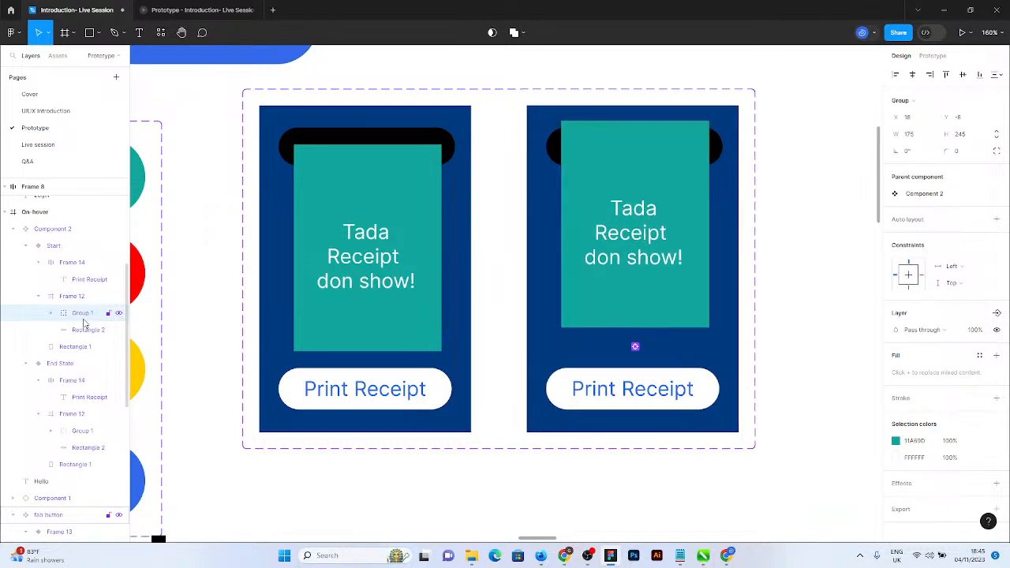
pyautogui.press('Up')
pyautogui.press('Up')
pyautogui.press('Up')
pyautogui.press('Up')
pyautogui.press('Up')
pyautogui.press('Up')
pyautogui.press('Up')
pyautogui.press('Up')
pyautogui.press('Up')
pyautogui.press('Up')
pyautogui.press('Up')
pyautogui.press('Up')
pyautogui.press('Up')
pyautogui.press('Up')
pyautogui.press('Up')
pyautogui.press('Up')
pyautogui.press('Up')
pyautogui.press('Up')
pyautogui.press('Up')
pyautogui.press('Up')
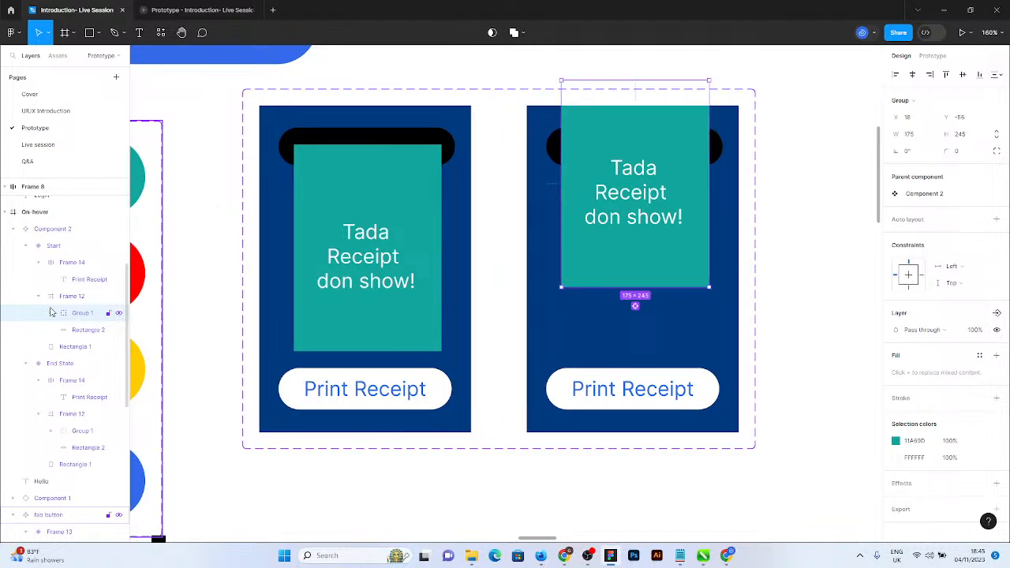
# Enable Clip content on the Start variant's frame that holds the receipt group and black slot.
pyautogui.click(71, 296)
pyautogui.click(895, 168)
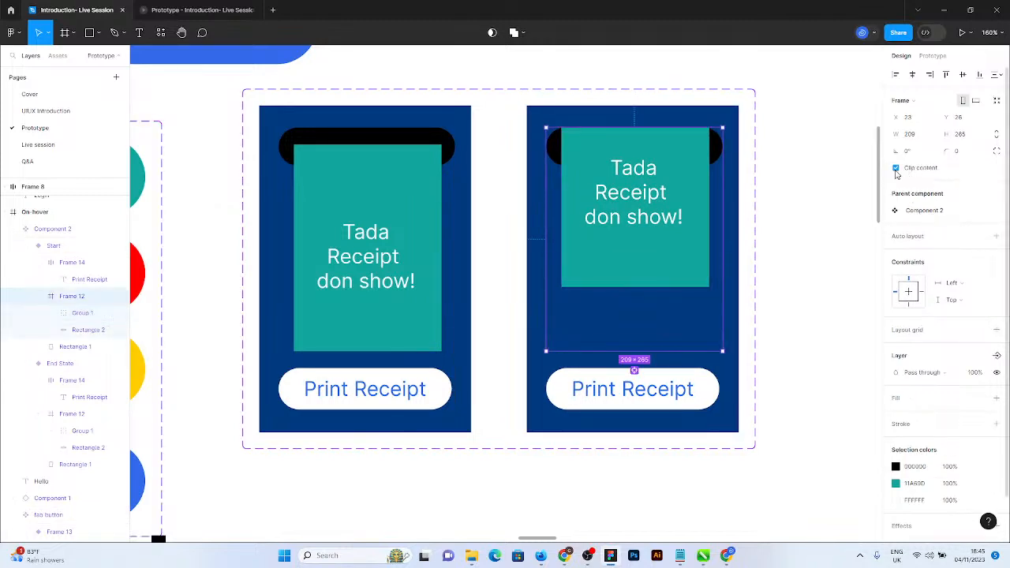
pyautogui.press('Up')
pyautogui.press('Up')
pyautogui.press('Up')
pyautogui.press('Up')
pyautogui.press('Up')
pyautogui.press('Up')
pyautogui.press('Up')
pyautogui.press('Up')
pyautogui.press('Up')
pyautogui.press('Up')
pyautogui.press('Up')
pyautogui.press('Up')
pyautogui.press('Up')
pyautogui.press('Up')
pyautogui.press('Up')
pyautogui.press('Up')
pyautogui.press('Up')
pyautogui.press('Up')
pyautogui.press('Up')
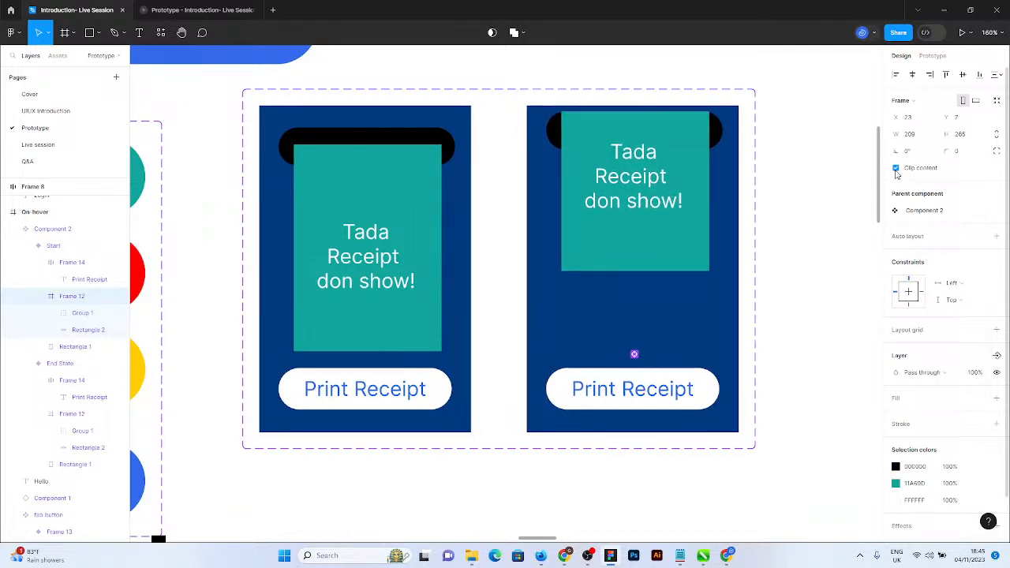
pyautogui.press('Down')
pyautogui.press('Down')
pyautogui.press('Down')
pyautogui.press('Down')
pyautogui.press('Down')
pyautogui.press('Down')
pyautogui.press('Down')
pyautogui.press('Down')
pyautogui.press('Down')
pyautogui.press('Down')
pyautogui.press('Down')
pyautogui.press('Down')
pyautogui.press('Down')
pyautogui.press('Down')
pyautogui.press('Down')
pyautogui.press('Down')
pyautogui.press('Down')
pyautogui.press('Down')
pyautogui.press('Down')
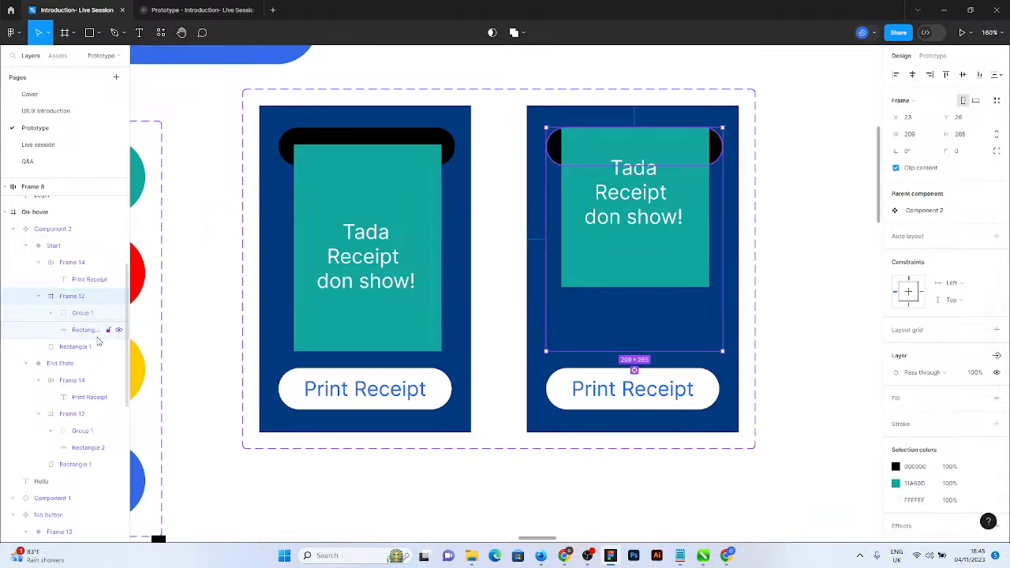
# Move the teal receipt group in the Start variant straight up to Y -245, out of its clipping frame.
pyautogui.click(83, 317)
pyautogui.press('Up')
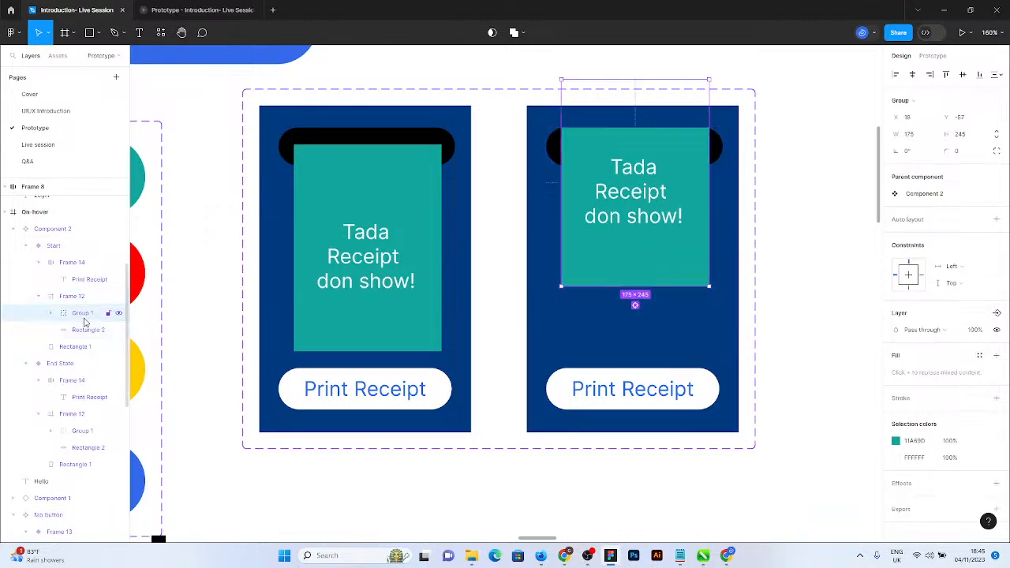
pyautogui.press('Up')
pyautogui.press('Up')
pyautogui.press('Up')
pyautogui.press('Up')
pyautogui.press('Up')
pyautogui.press('Up')
pyautogui.press('Up')
pyautogui.press('Up')
pyautogui.press('Up')
pyautogui.press('Up')
pyautogui.press('Up')
pyautogui.press('Up')
pyautogui.press('Up')
pyautogui.press('Up')
pyautogui.press('Up')
pyautogui.press('Up')
pyautogui.press('Up')
pyautogui.press('Up')
pyautogui.press('Up')
pyautogui.press('Up')
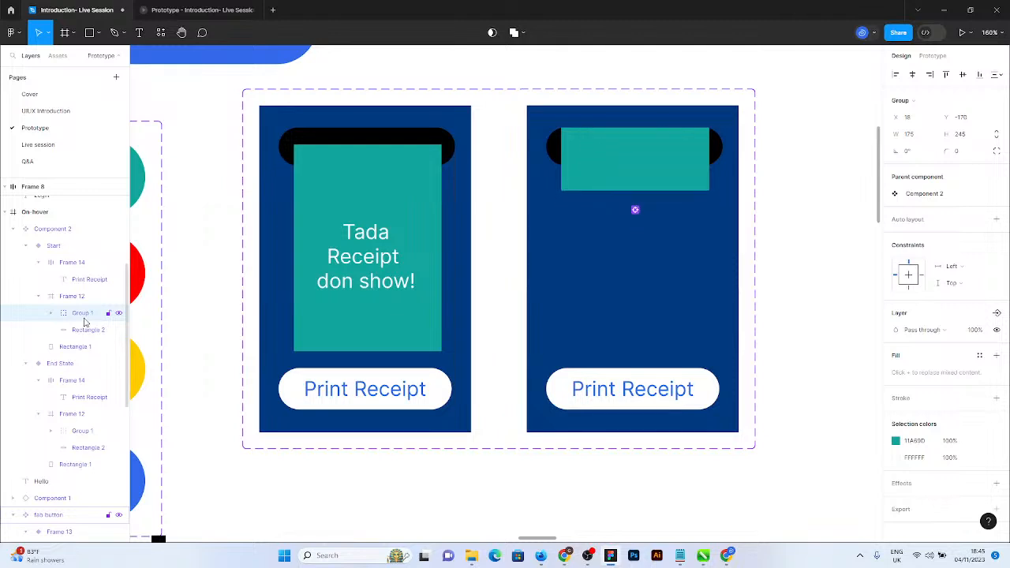
pyautogui.press('Up')
pyautogui.press('Up')
pyautogui.press('Up')
pyautogui.press('Up')
pyautogui.press('Up')
pyautogui.press('Up')
pyautogui.press('Up')
pyautogui.press('Up')
pyautogui.press('Up')
pyautogui.press('Up')
pyautogui.press('Up')
pyautogui.press('Up')
pyautogui.press('Up')
pyautogui.press('Up')
pyautogui.press('Up')
pyautogui.press('Up')
pyautogui.press('Up')
pyautogui.press('Up')
pyautogui.press('Up')
pyautogui.press('Up')
pyautogui.press('Up')
pyautogui.press('Up')
pyautogui.press('Up')
pyautogui.press('Up')
pyautogui.press('Up')
pyautogui.press('Up')
pyautogui.press('Up')
pyautogui.press('Up')
pyautogui.press('Up')
pyautogui.press('Up')
pyautogui.press('Up')
pyautogui.press('Up')
pyautogui.press('Up')
pyautogui.press('Up')
pyautogui.press('Up')
pyautogui.press('Up')
pyautogui.press('Up')
pyautogui.press('Up')
pyautogui.press('Up')
pyautogui.press('Up')
pyautogui.press('Up')
pyautogui.press('Up')
pyautogui.press('Up')
pyautogui.press('Up')
pyautogui.press('Up')
pyautogui.press('Up')
pyautogui.press('Up')
pyautogui.press('Up')
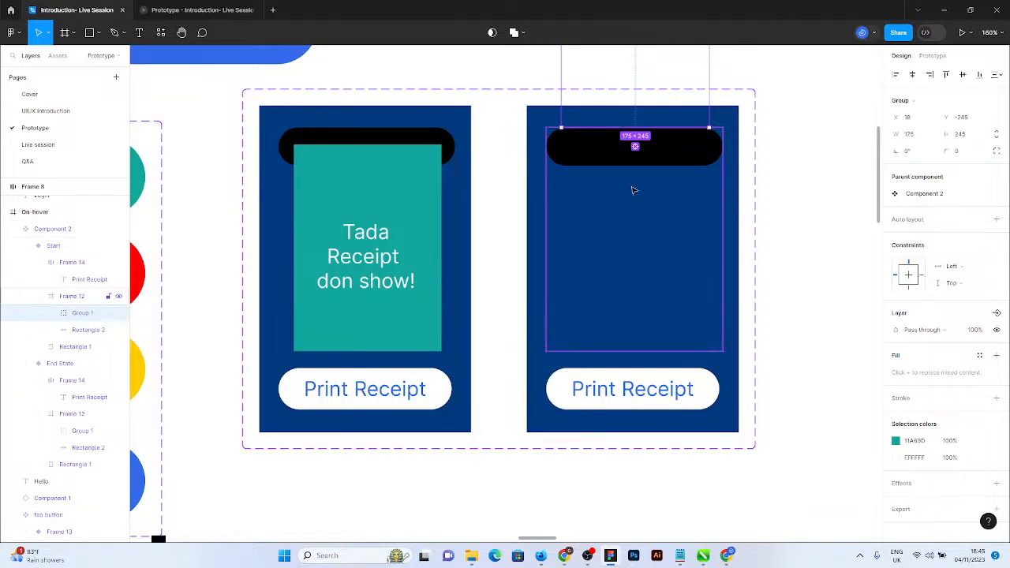
pyautogui.press('Escape')
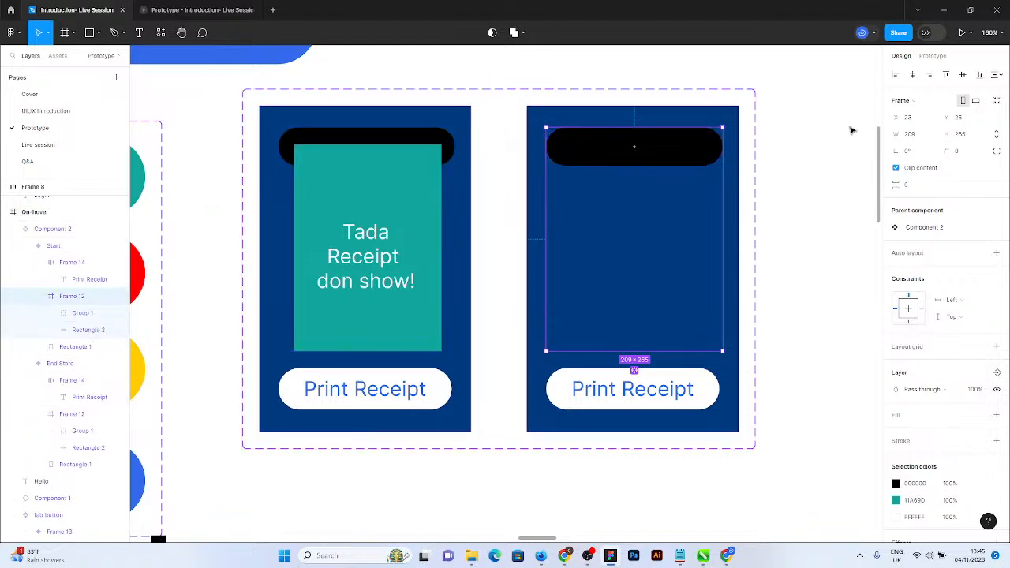
# Link the Start variant's Print Receipt button to the End State variant with an on-click Change to interaction using Smart animate, Ease out, 300ms.
pyautogui.click(932, 55)
pyautogui.doubleClick(427, 385)
pyautogui.moveTo(452, 388); pyautogui.dragTo(538, 415)
pyautogui.click(556, 401)
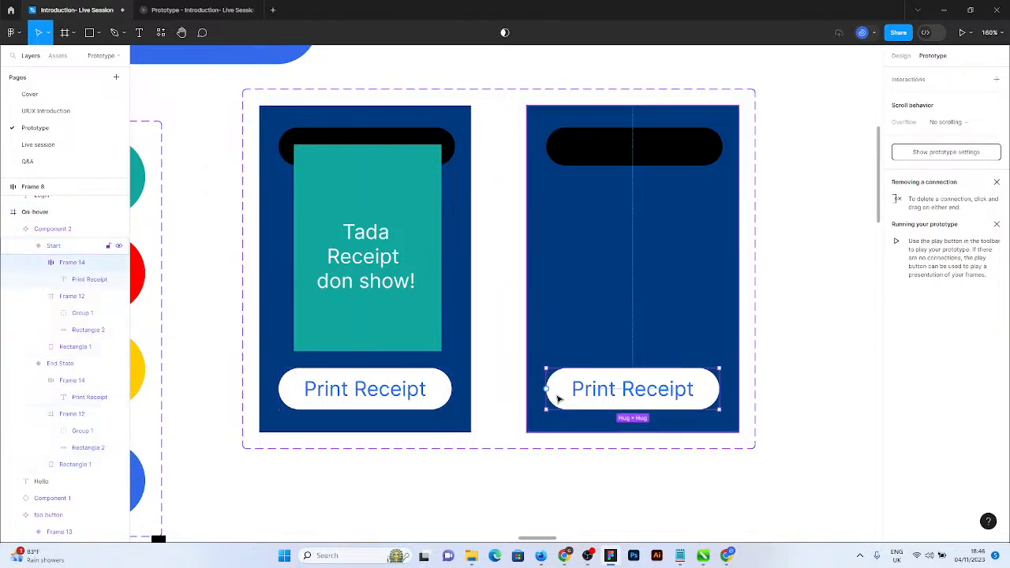
pyautogui.moveTo(546, 389); pyautogui.dragTo(475, 286)
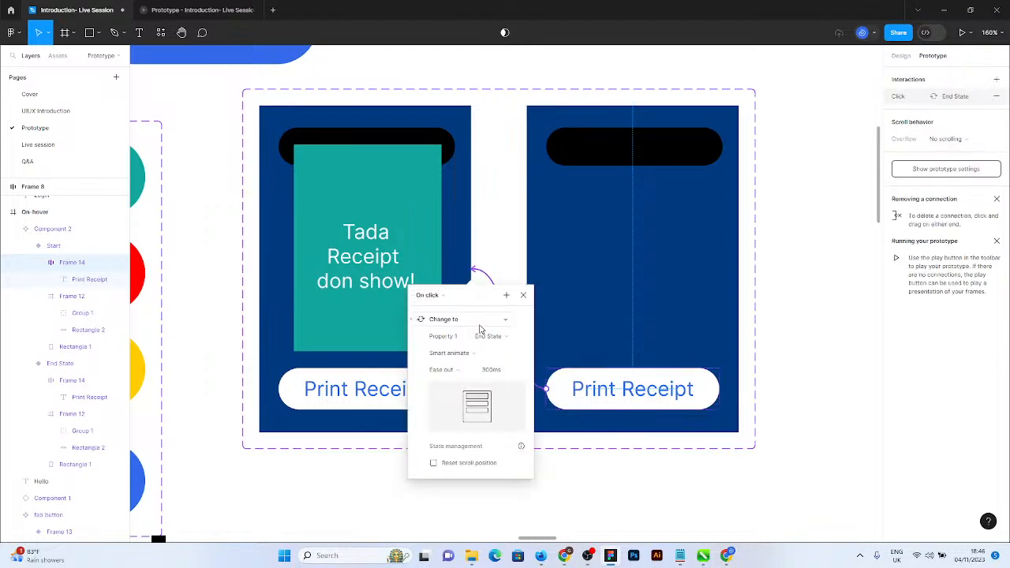
pyautogui.click(444, 394)
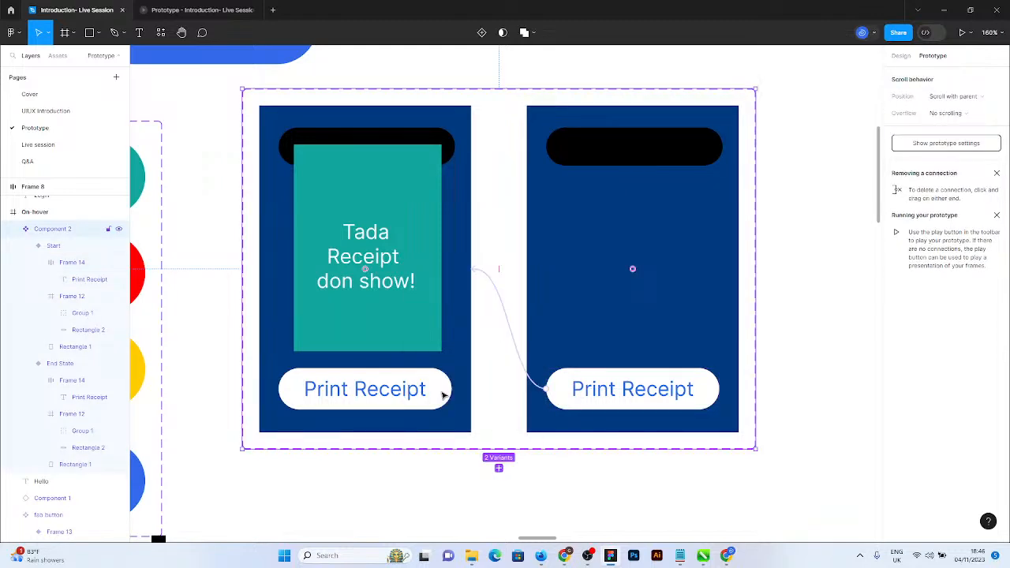
# Connect the End State variant's Print Receipt button back to the Start variant with a prototype interaction.
pyautogui.click(443, 394)
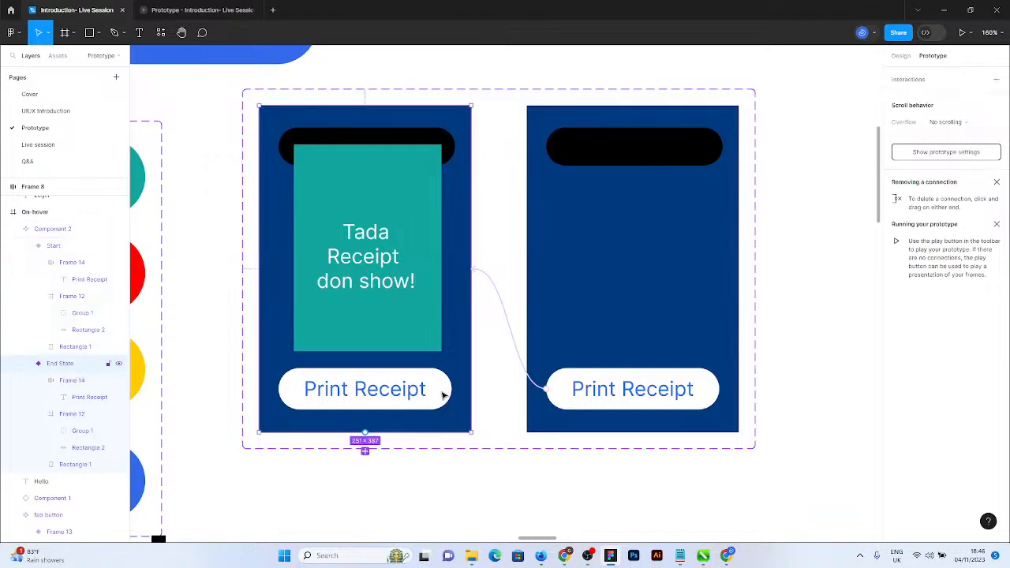
pyautogui.click(443, 395)
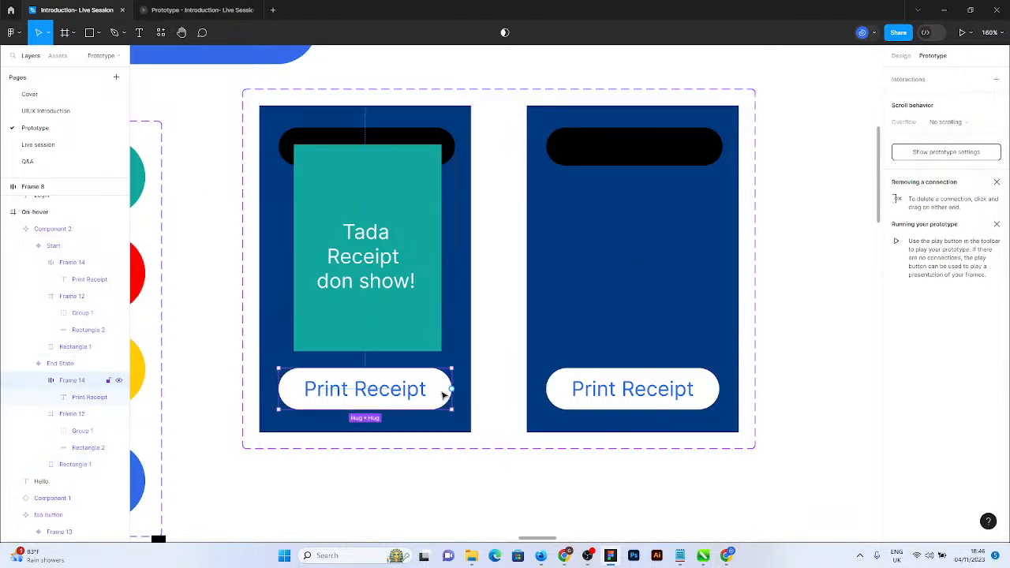
pyautogui.moveTo(452, 389); pyautogui.dragTo(533, 364)
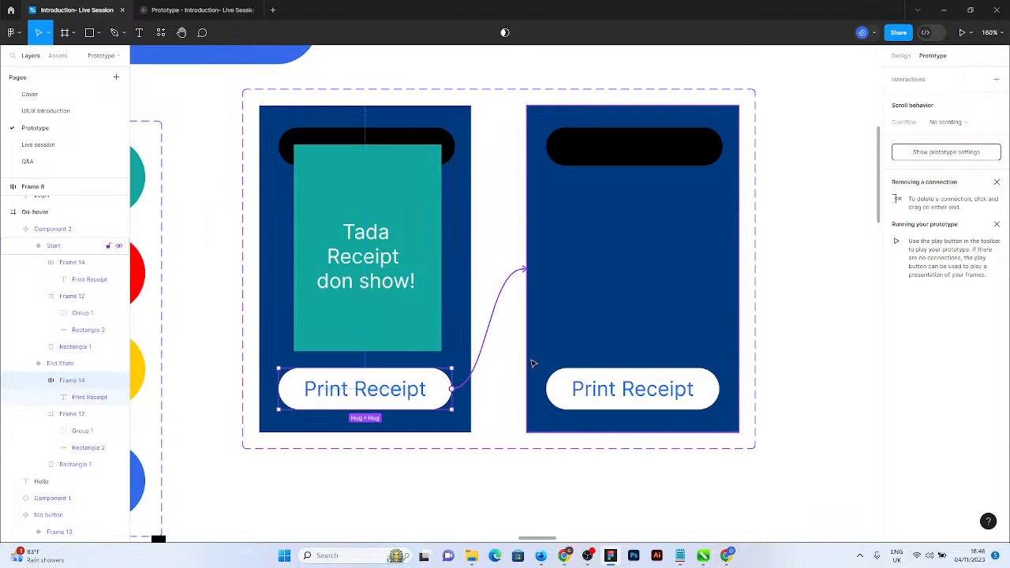
# Change the End State variant's button label to "Hide Receipt".
pyautogui.click(900, 59)
pyautogui.doubleClick(346, 392)
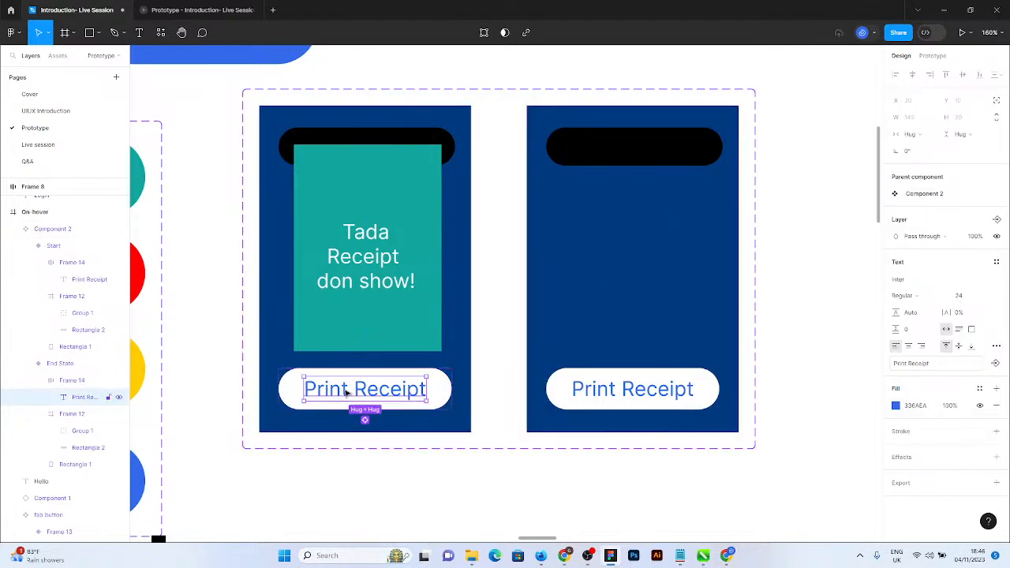
pyautogui.doubleClick(345, 393)
pyautogui.click(344, 390)
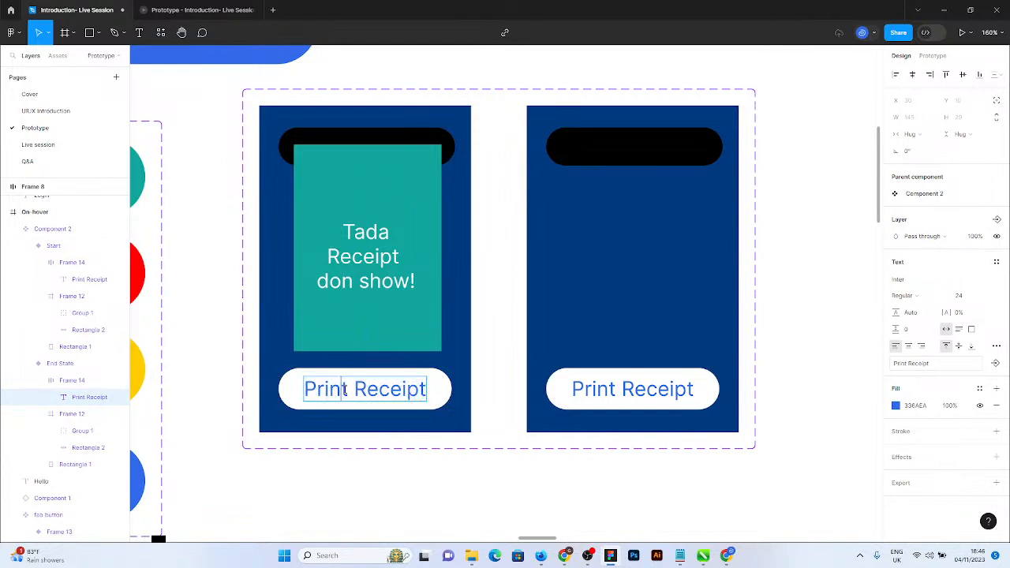
pyautogui.moveTo(344, 389); pyautogui.dragTo(292, 391)
pyautogui.write('Hide')
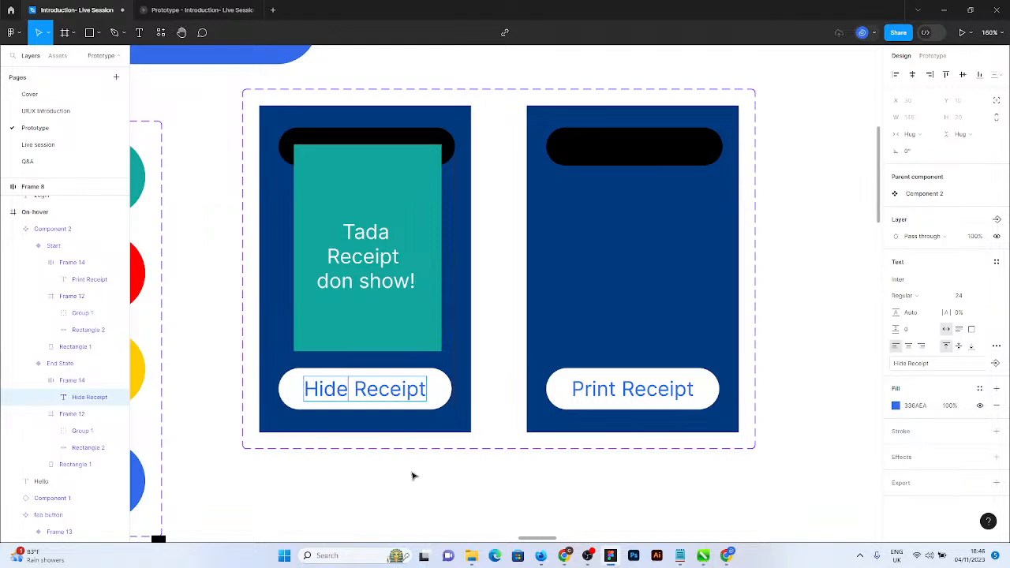
pyautogui.click(447, 495)
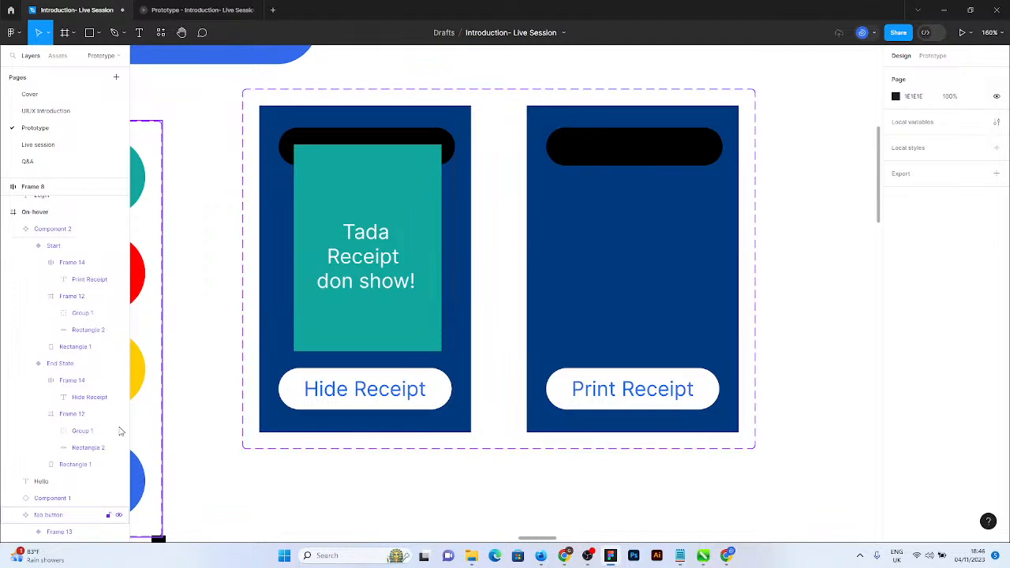
# Move the receipt-printer component set from the On-hover frame into the Preview frame, below the Login buttons.
pyautogui.click(78, 413)
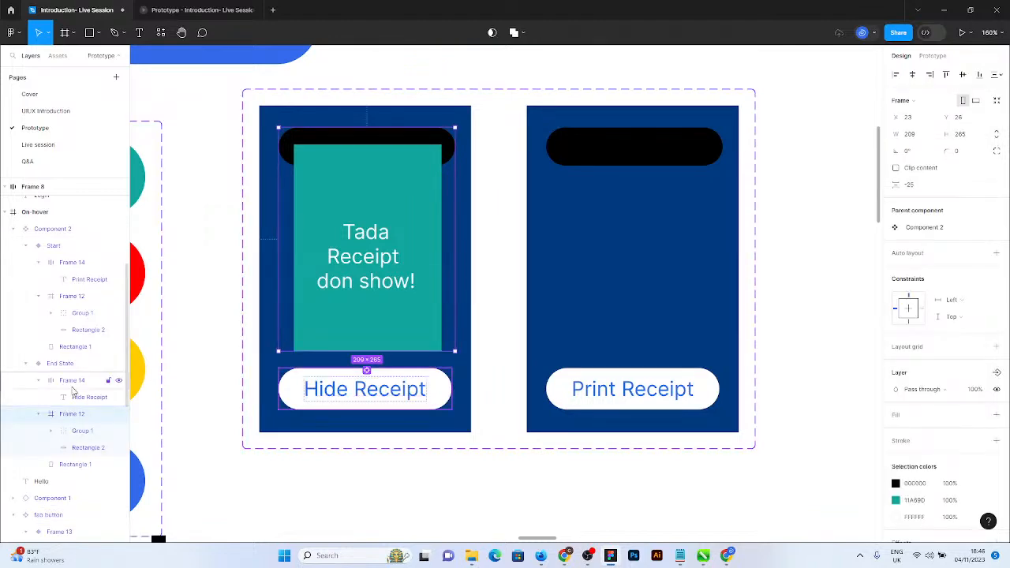
pyautogui.click(72, 385)
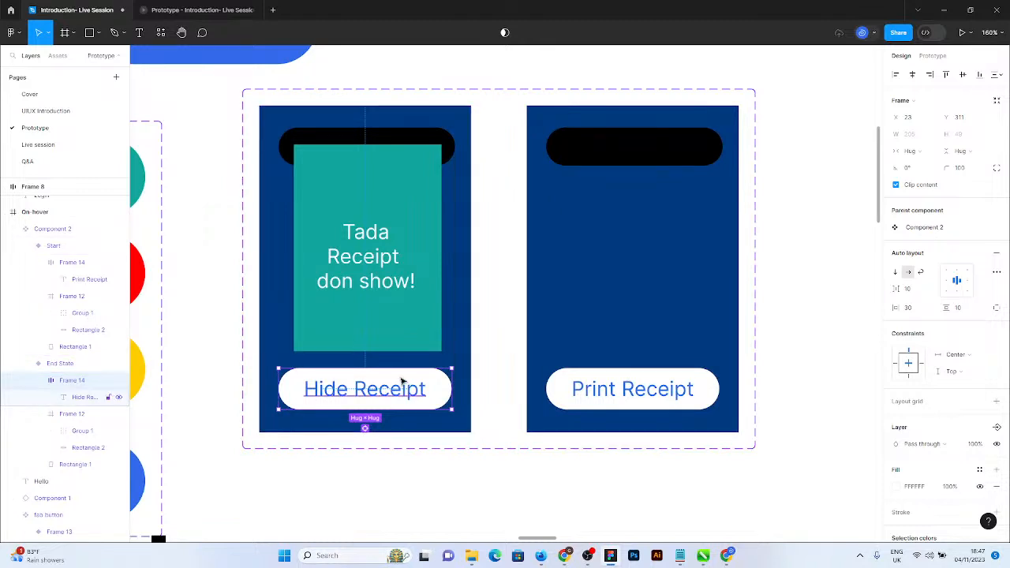
pyautogui.scroll(-5, 402, 383)
pyautogui.click(466, 392)
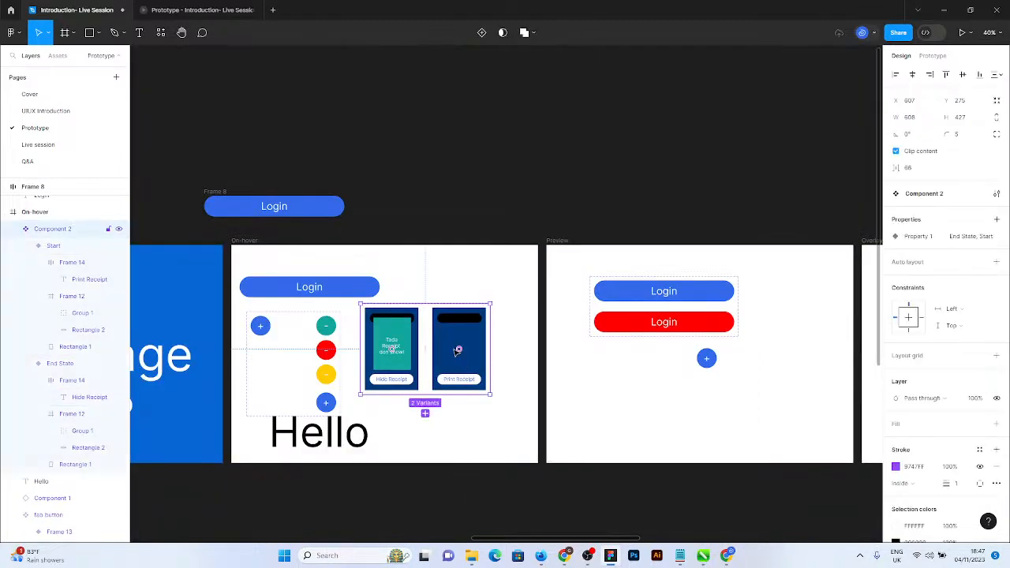
pyautogui.moveTo(449, 343); pyautogui.dragTo(669, 397)
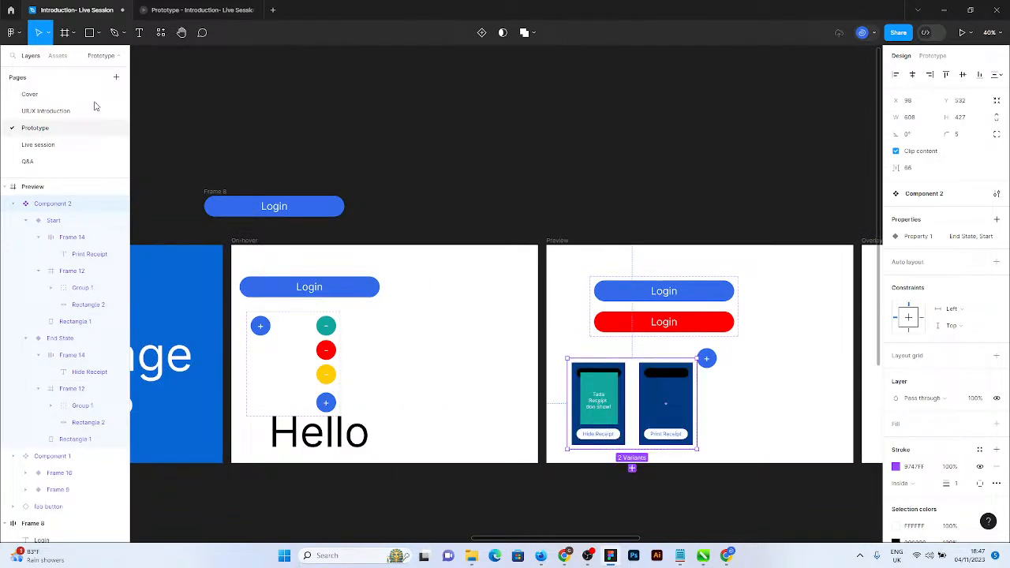
# Place an instance of Component 2 from the local components in the On-hover frame, beside the coloured round buttons.
pyautogui.click(58, 55)
pyautogui.moveTo(94, 298); pyautogui.dragTo(458, 357)
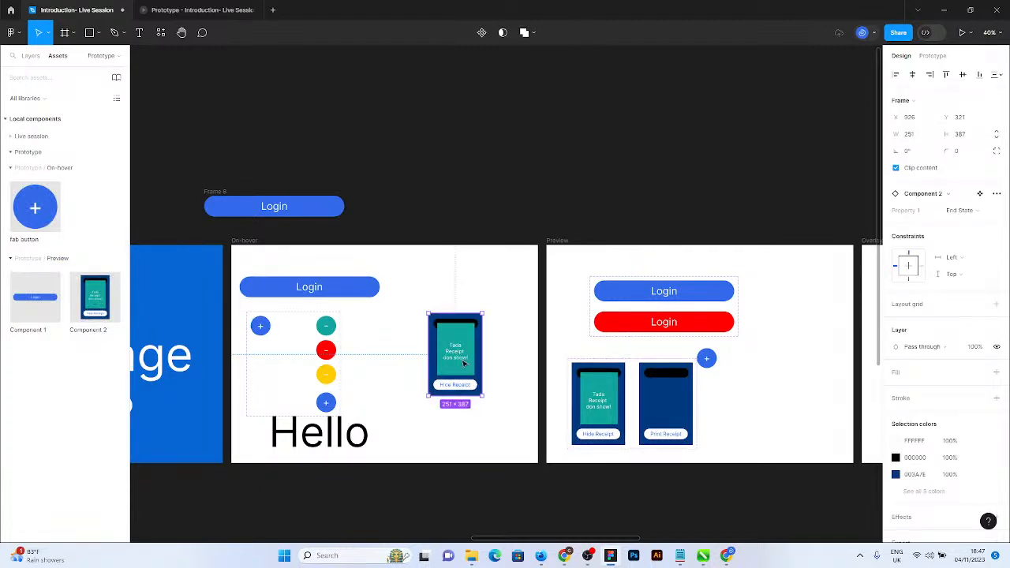
pyautogui.scroll(5, 464, 362)
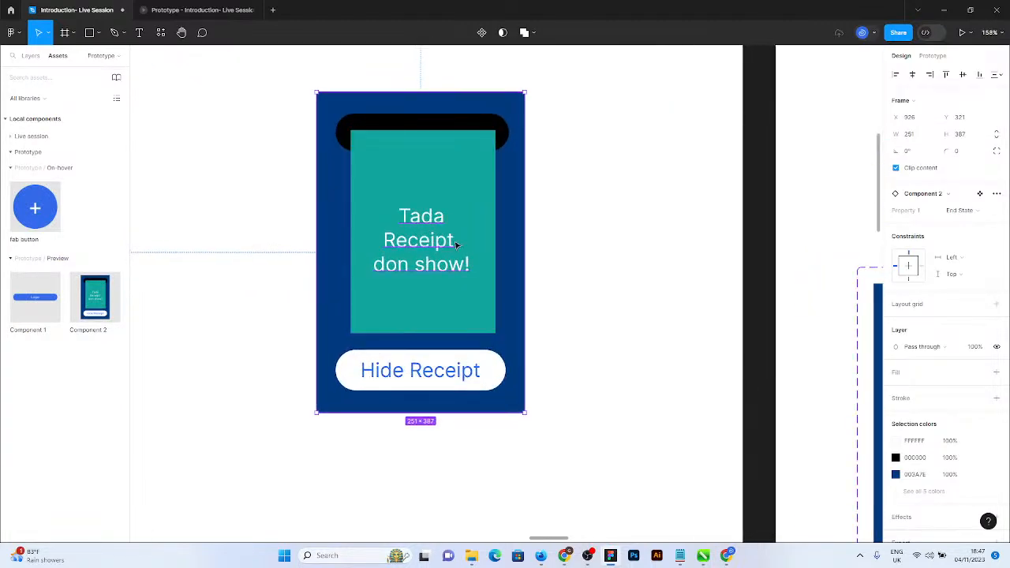
# Look at the already open prototype preview and close it.
pyautogui.click(210, 10)
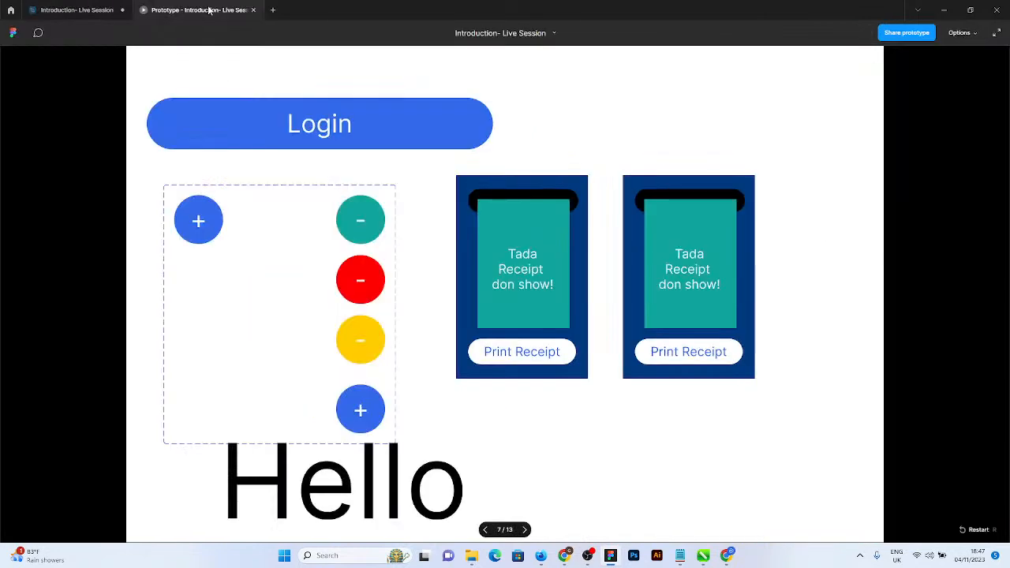
pyautogui.click(252, 11)
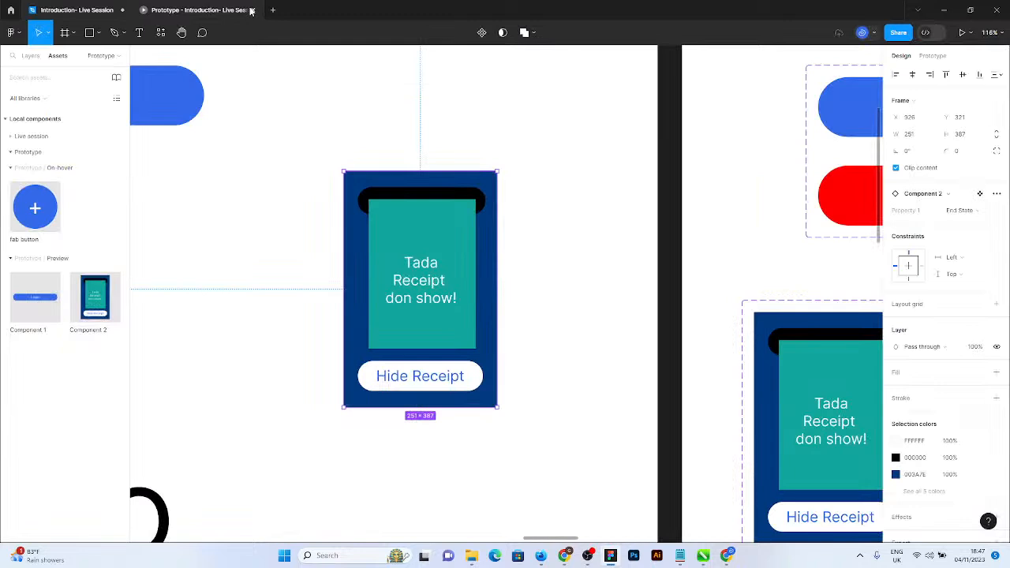
pyautogui.click(251, 10)
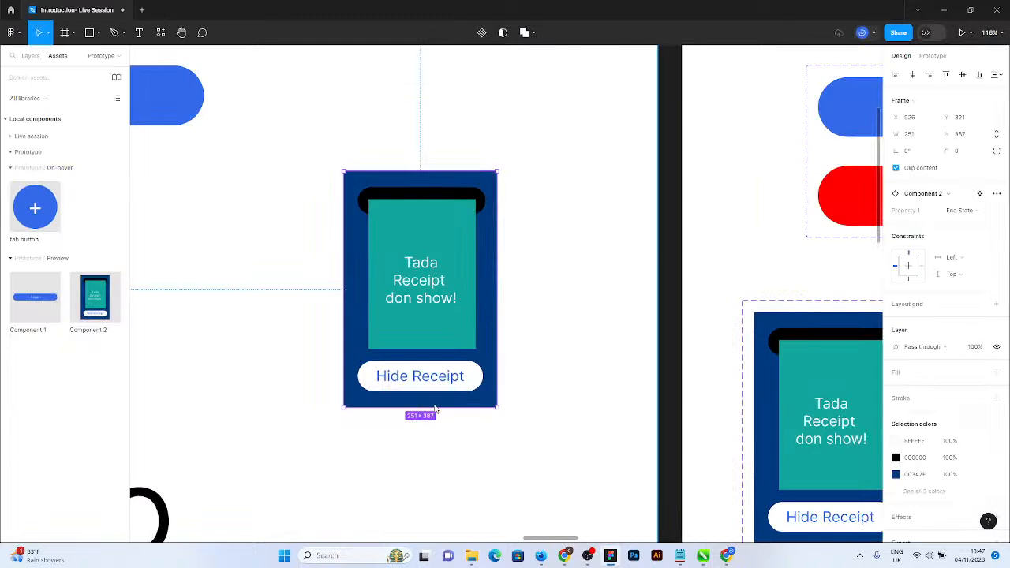
# Run a new prototype preview of the On-hover frame and close it again.
pyautogui.click(580, 378)
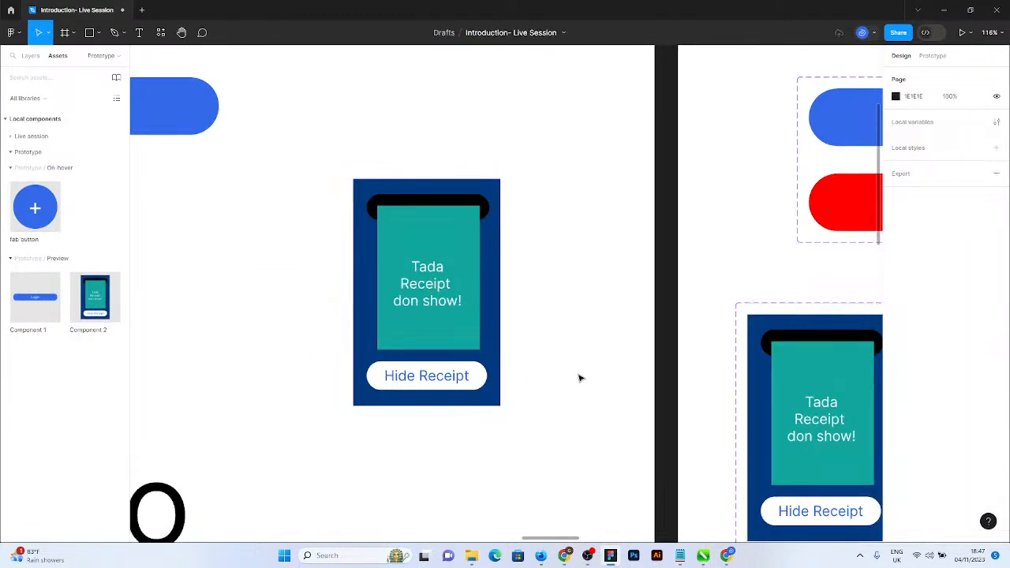
pyautogui.scroll(-5, 580, 378)
pyautogui.click(228, 190)
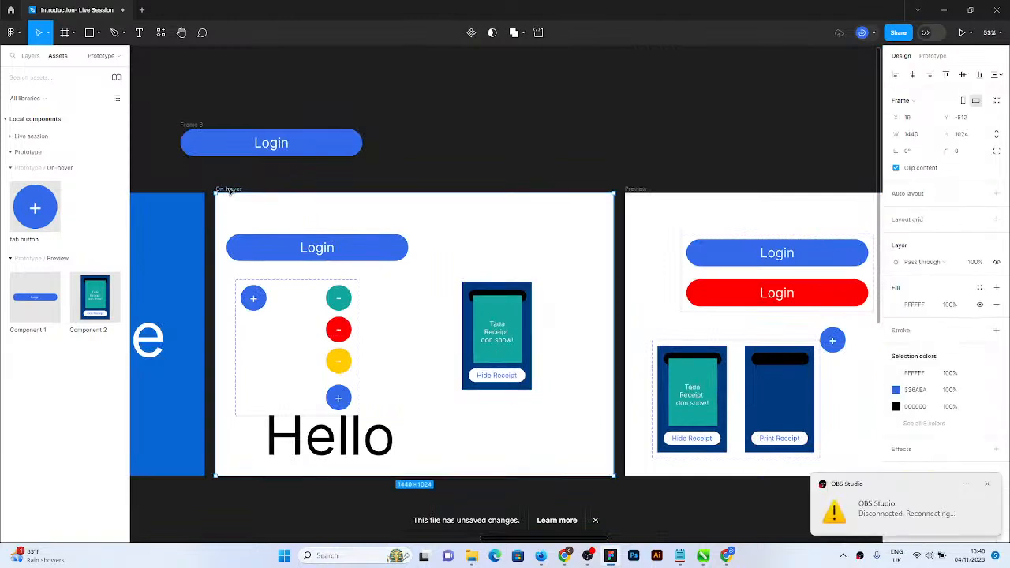
pyautogui.hotkey('ctrl', 'z')
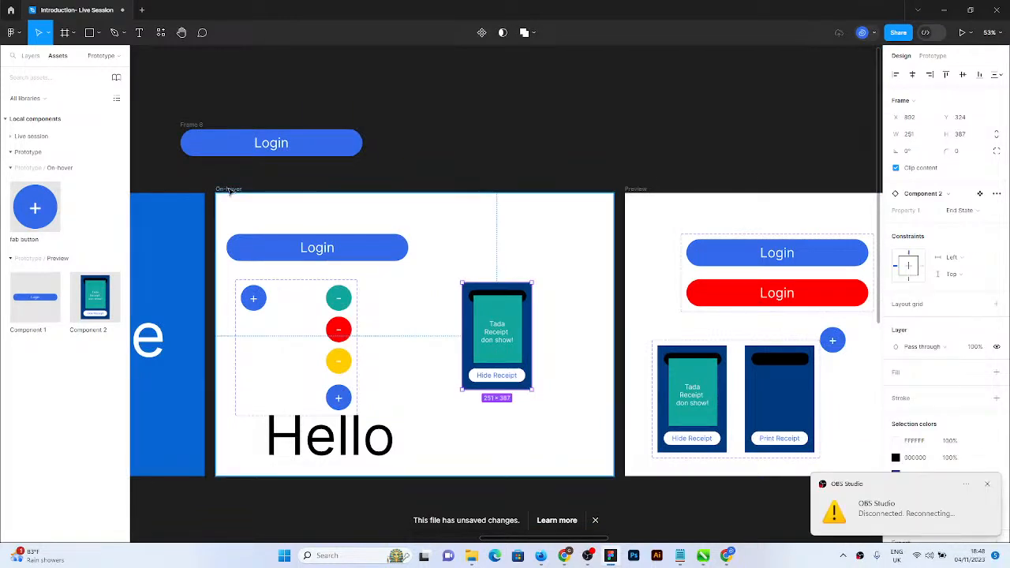
pyautogui.click(230, 191)
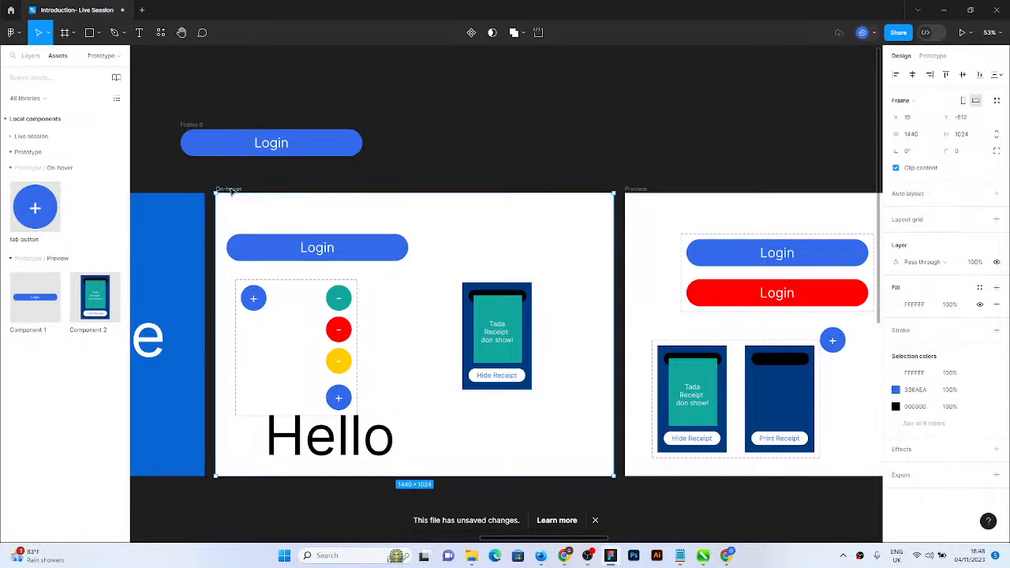
pyautogui.click(961, 33)
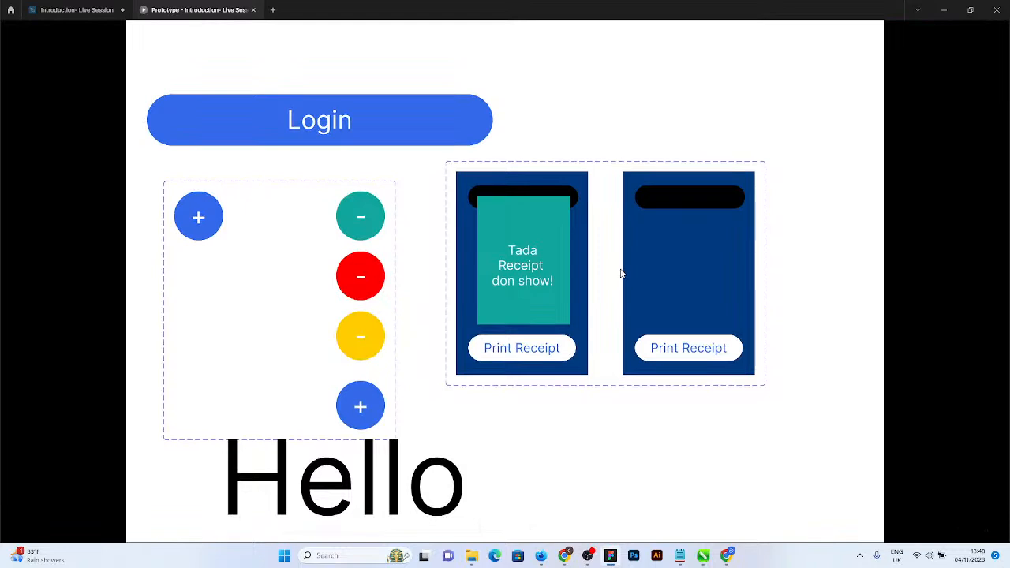
pyautogui.click(254, 11)
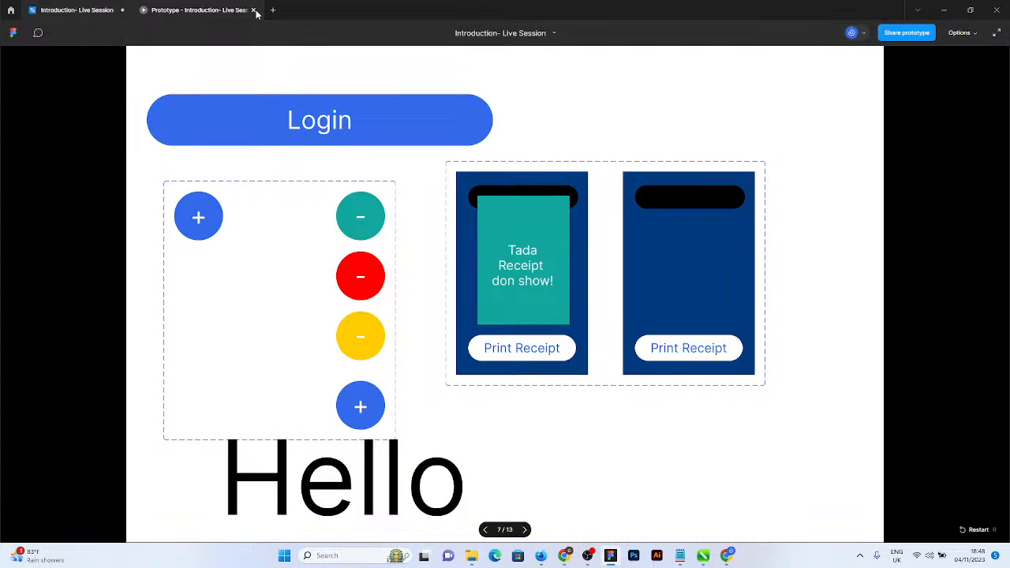
pyautogui.click(254, 10)
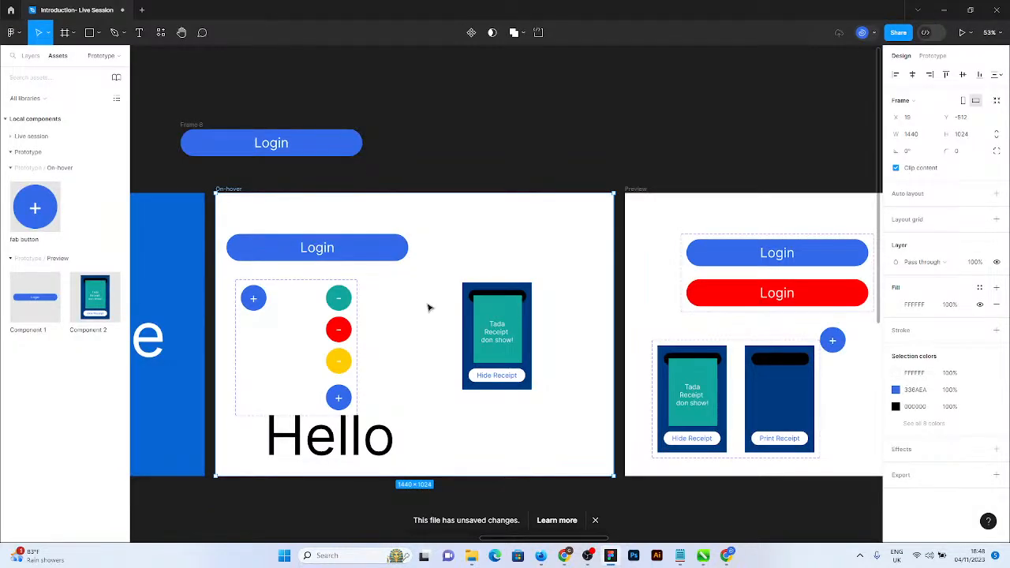
# Duplicate the receipt-printer instance and move the copy into the empty Overlay frame, at about X 313, Y 318.
pyautogui.scroll(-5, 428, 311)
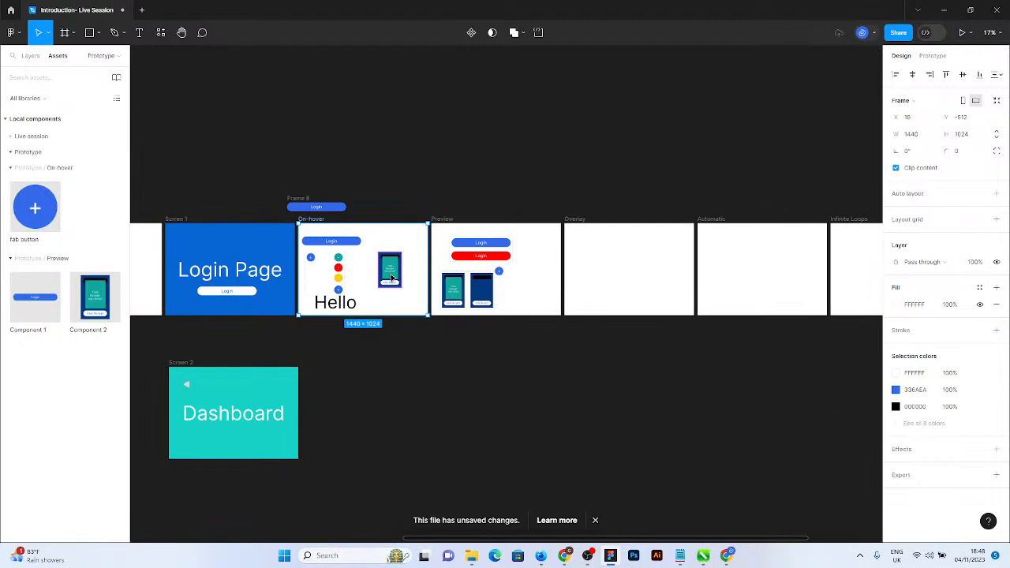
pyautogui.click(390, 272)
pyautogui.hotkey('ctrl', 'd')
pyautogui.moveTo(391, 278); pyautogui.dragTo(606, 274)
# Start a prototype preview of the Overlay frame.
pyautogui.scroll(3, 674, 292)
pyautogui.scroll(5, 675, 292)
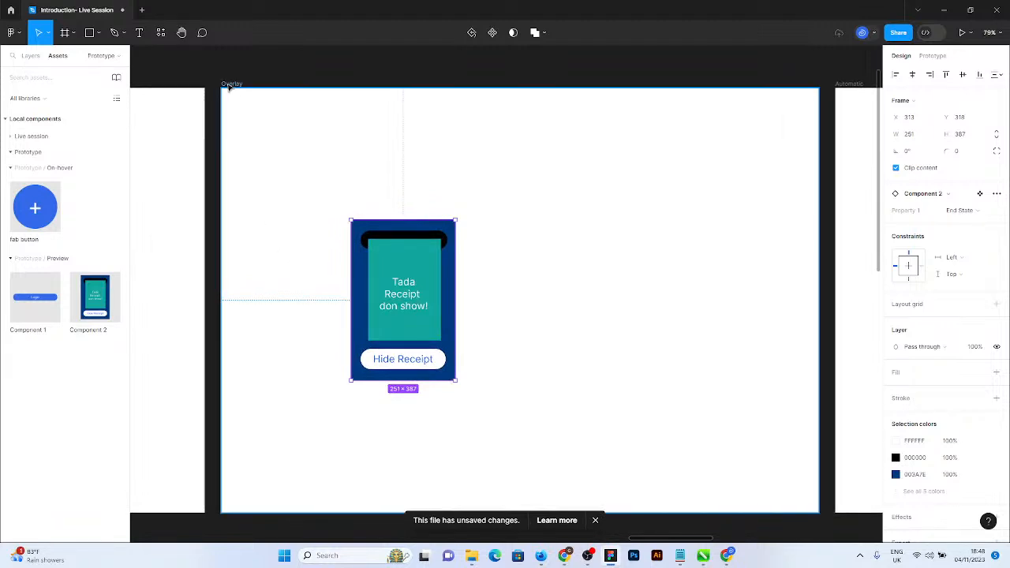
pyautogui.click(230, 85)
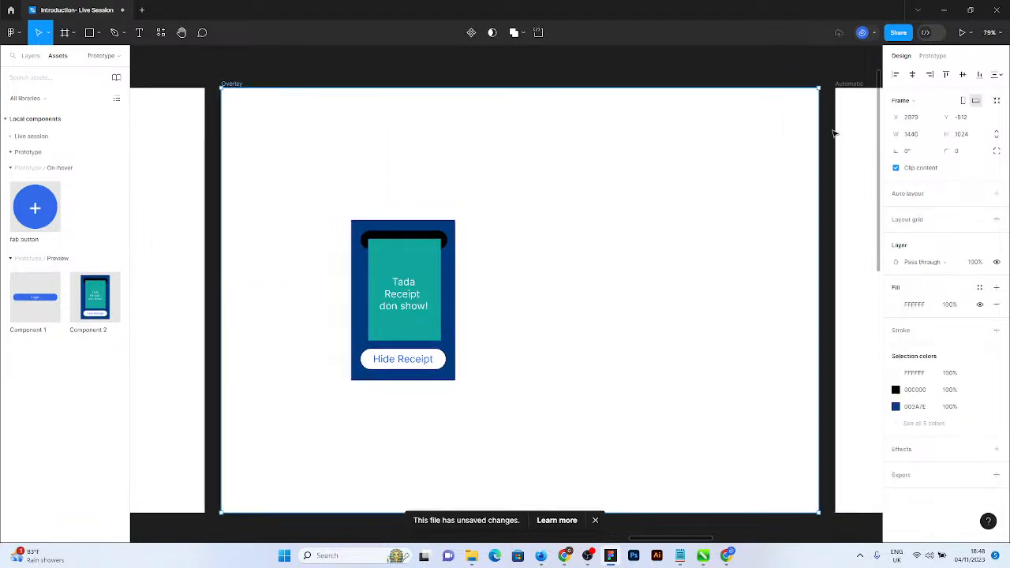
pyautogui.click(961, 33)
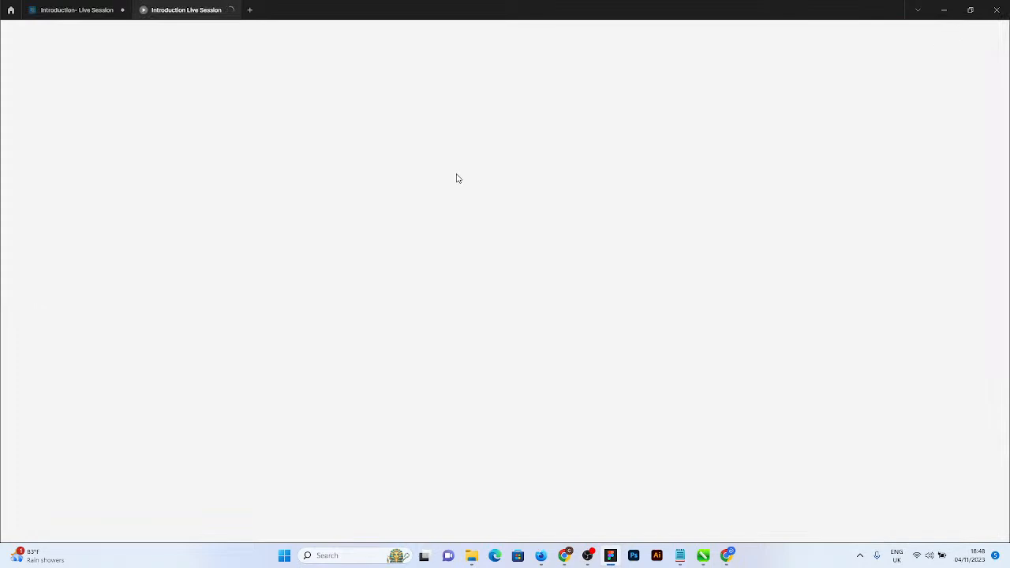
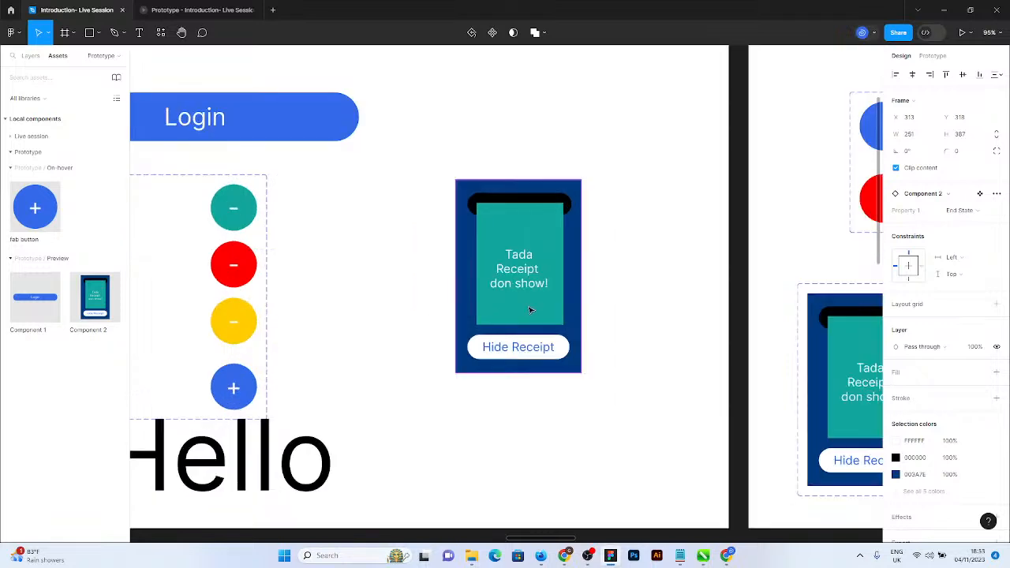
# Move the receipt-printer instance in the On-hover frame beside the fab buttons, at about X 551, Y 317, and show the layer list.
pyautogui.moveTo(528, 317); pyautogui.dragTo(399, 313)
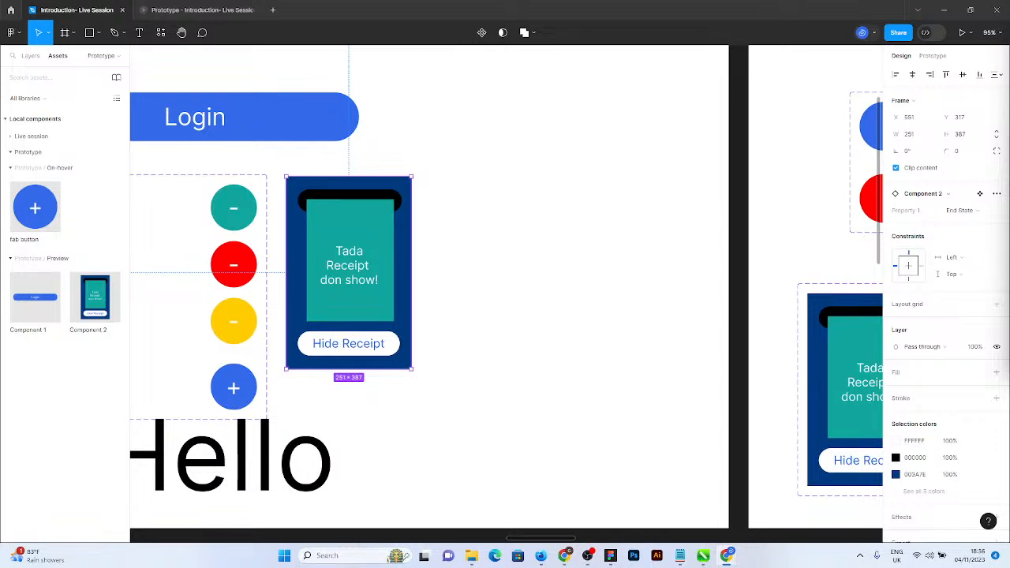
pyautogui.click(31, 55)
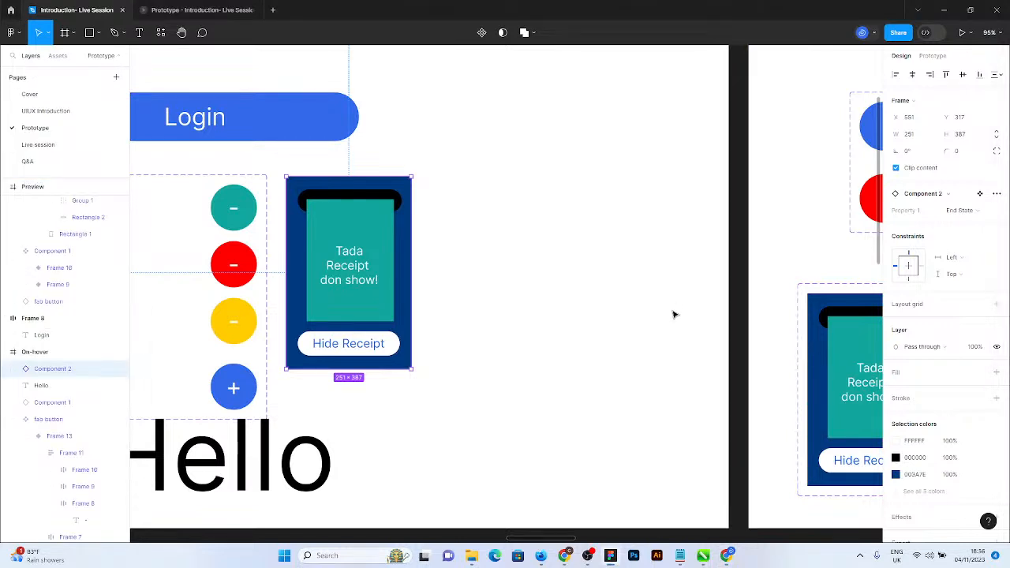
# Draw a five-pointed star about 73 × 73 in the empty area of the On-hover frame beside the receipt printer.
pyautogui.scroll(5, 649, 241)
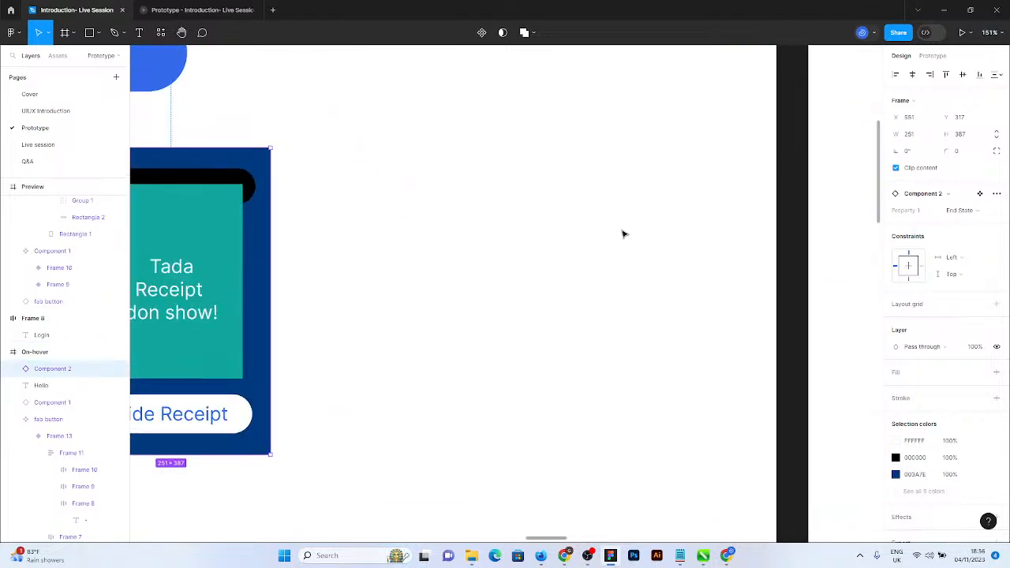
pyautogui.click(71, 33)
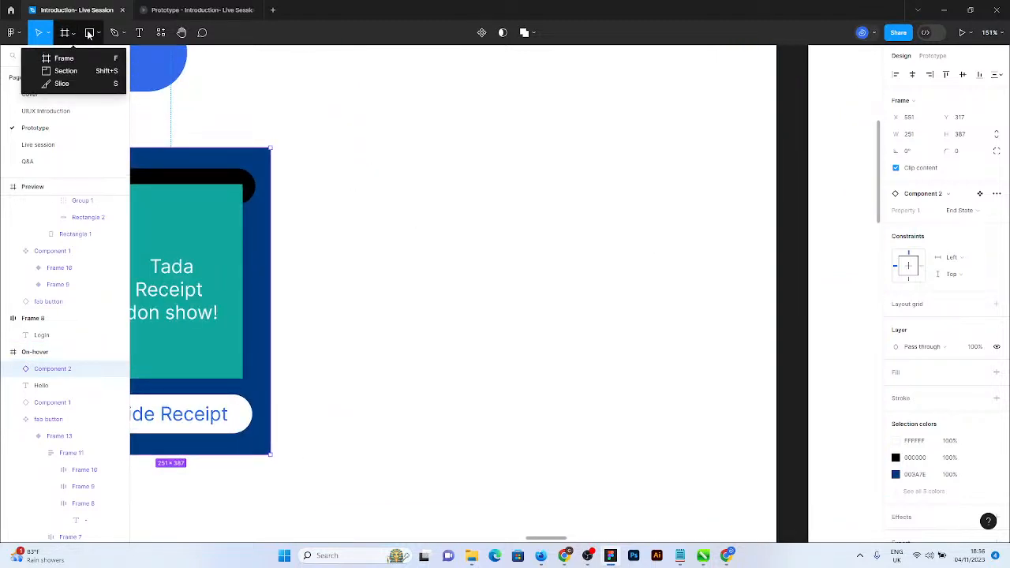
pyautogui.click(112, 34)
pyautogui.click(95, 35)
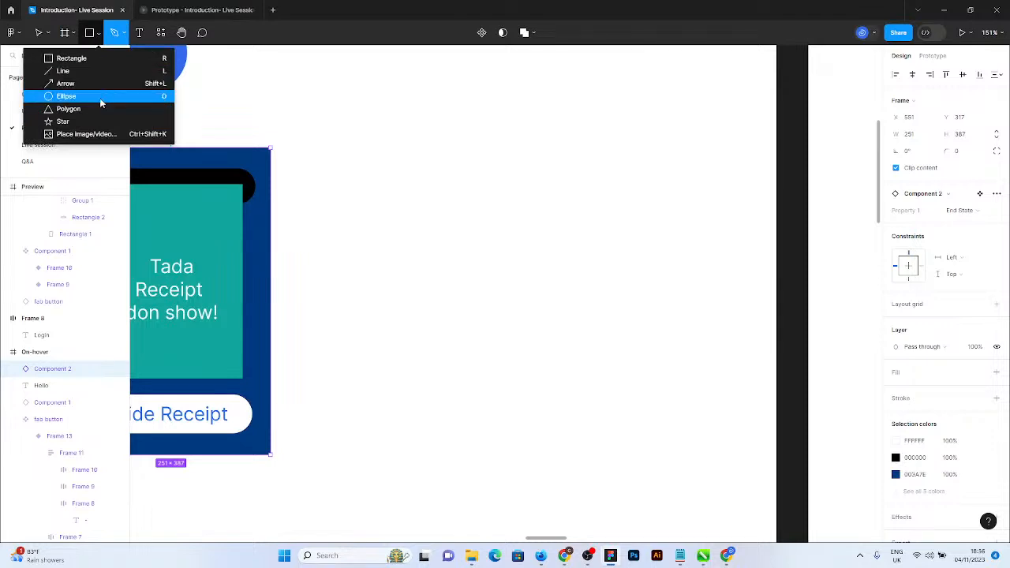
pyautogui.click(100, 121)
pyautogui.moveTo(535, 256); pyautogui.dragTo(590, 301)
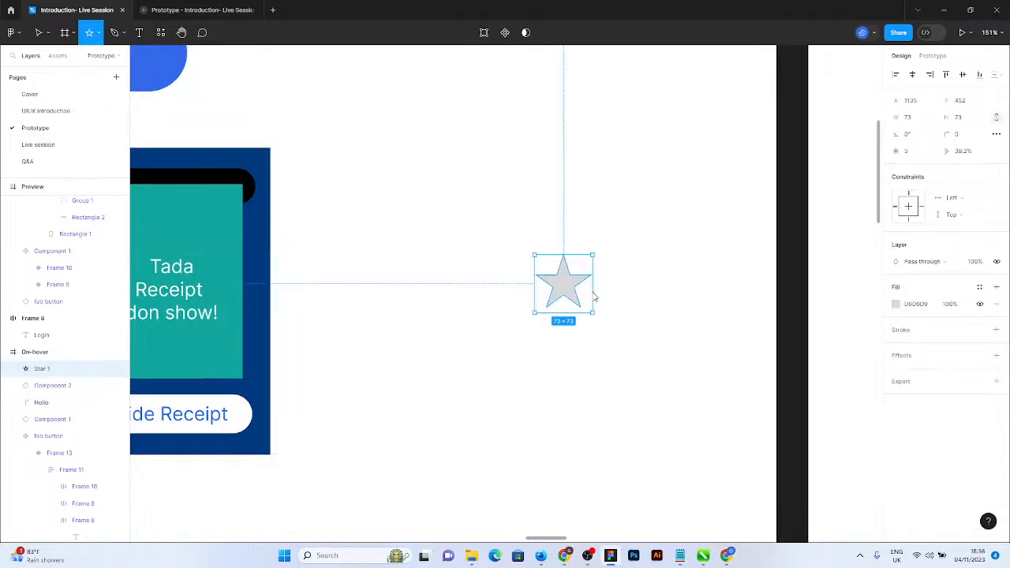
pyautogui.click(462, 308)
# Change the star's fill colour to red FF0707.
pyautogui.scroll(3, 608, 307)
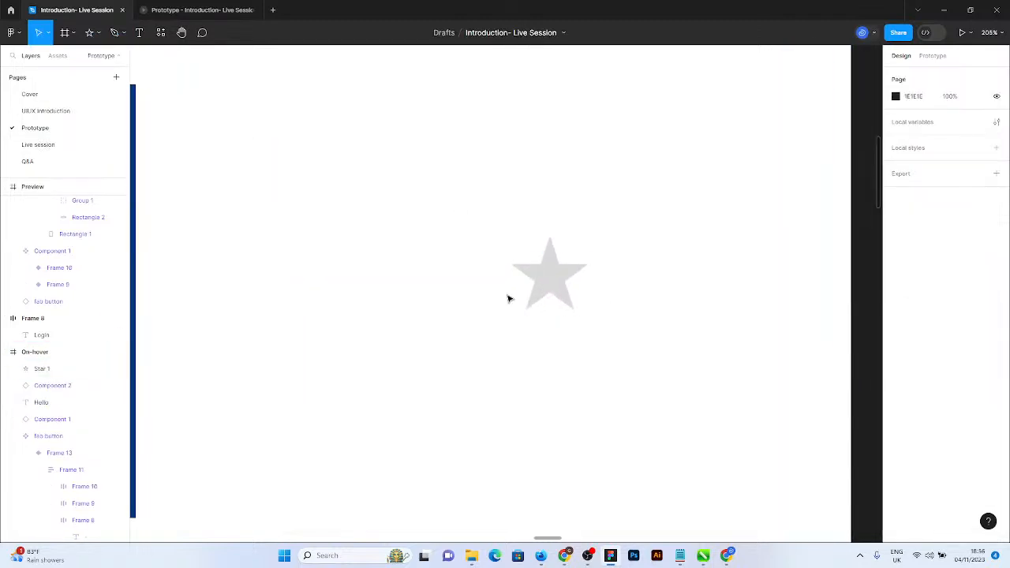
pyautogui.click(557, 282)
pyautogui.moveTo(557, 282); pyautogui.dragTo(499, 211)
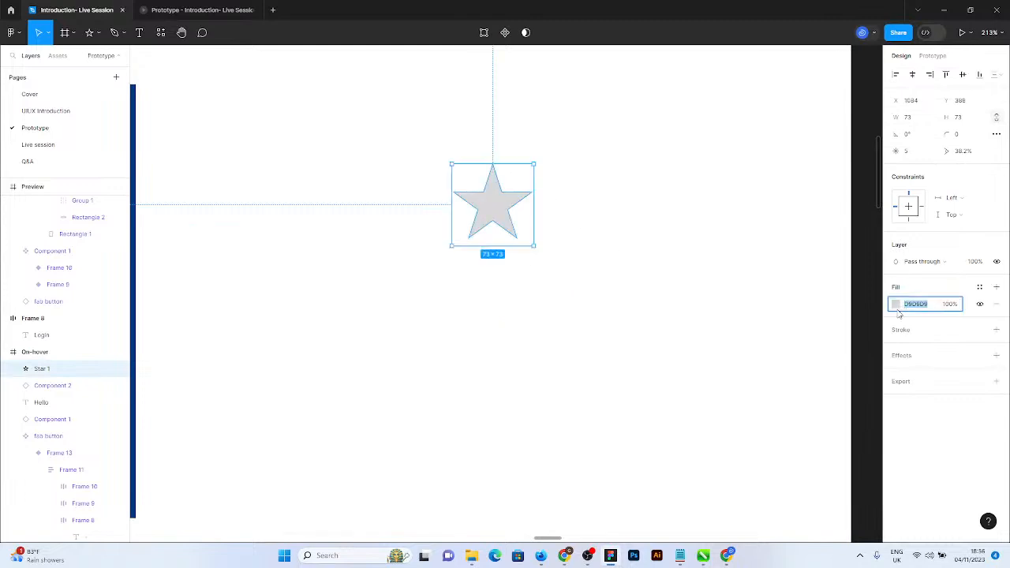
pyautogui.click(897, 306)
pyautogui.moveTo(867, 337); pyautogui.dragTo(882, 261)
pyautogui.click(623, 265)
# Move the red star within the On-hover frame to about X 991, Y 394.
pyautogui.click(462, 198)
pyautogui.moveTo(463, 198); pyautogui.dragTo(557, 245)
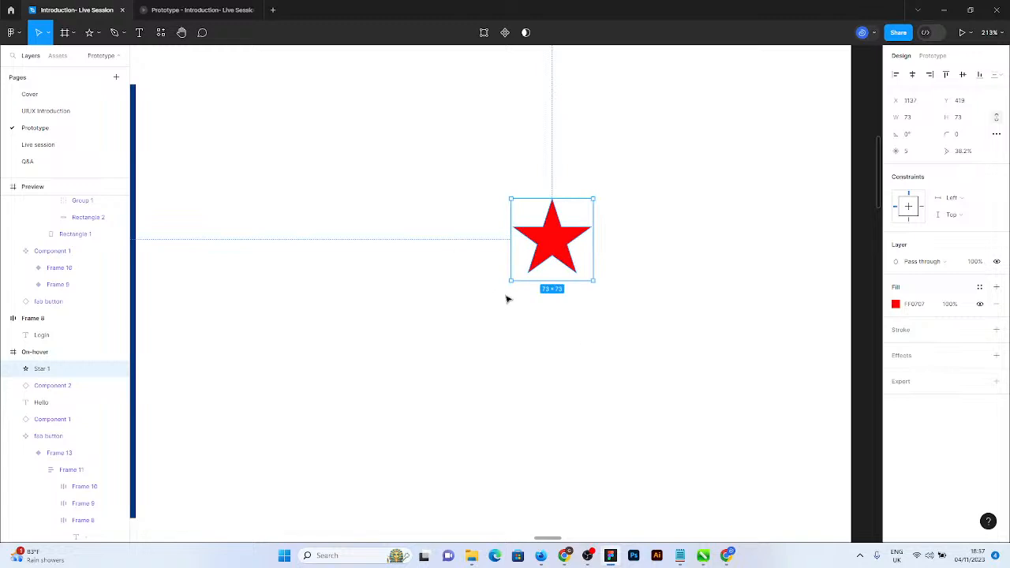
pyautogui.moveTo(560, 253); pyautogui.dragTo(404, 227)
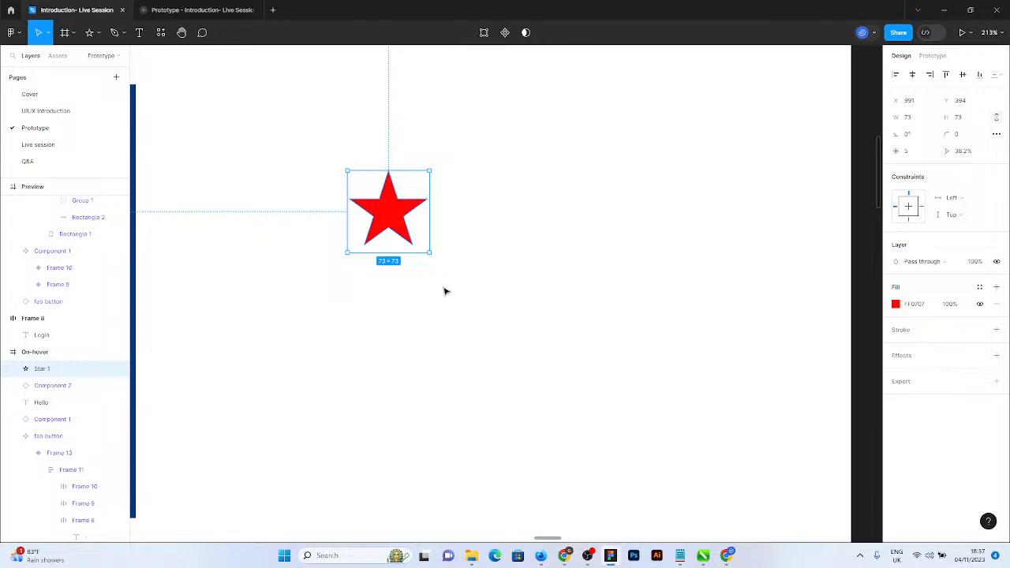
# Draw a square frame about 479 × 479 around the star and give it the light grey fill D9D9D9.
pyautogui.click(65, 32)
pyautogui.scroll(-3, 343, 279)
pyautogui.moveTo(223, 91); pyautogui.dragTo(588, 428)
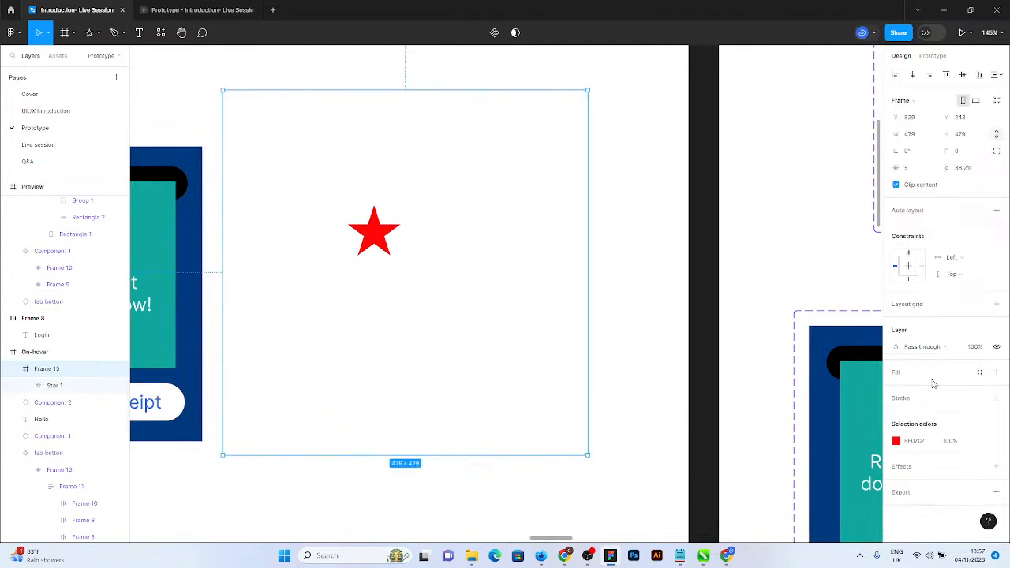
pyautogui.click(995, 371)
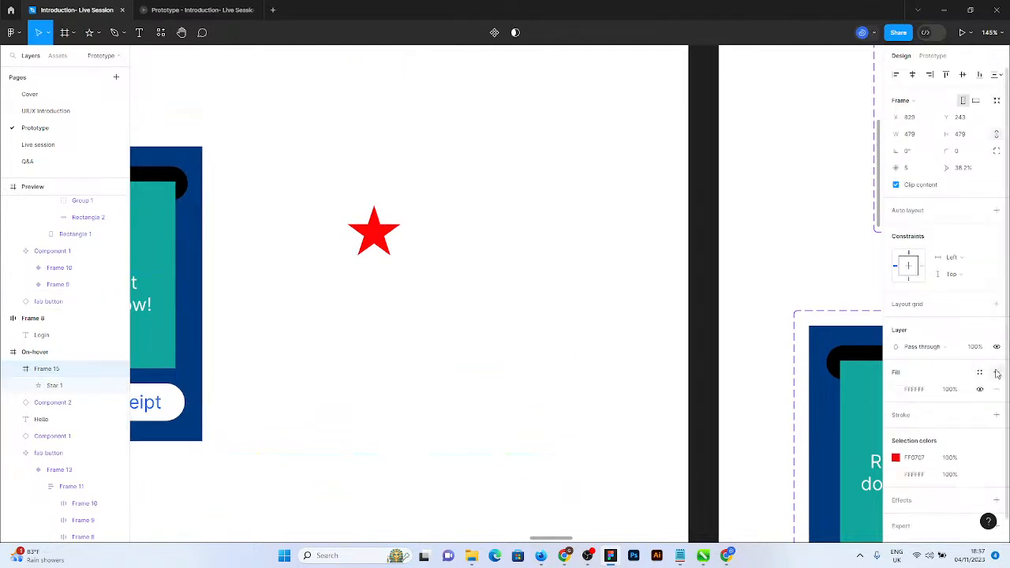
pyautogui.click(897, 392)
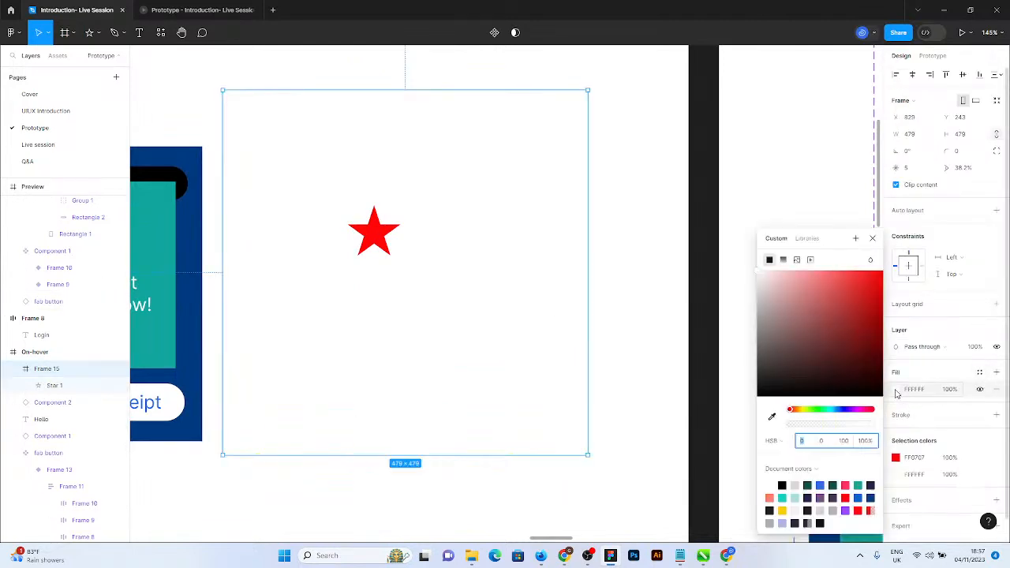
pyautogui.click(794, 485)
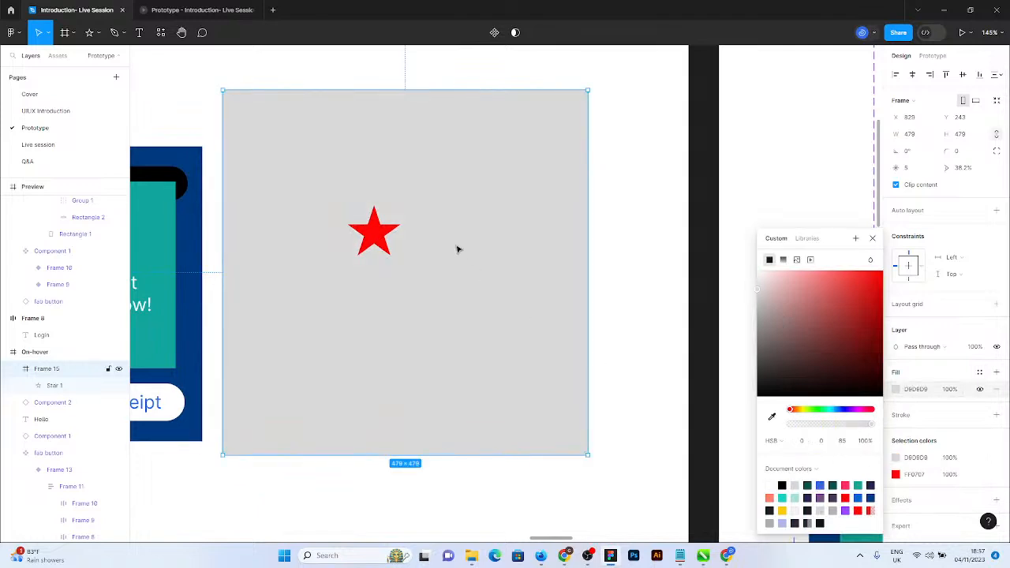
# Center the star horizontally and vertically inside the grey frame.
pyautogui.click(377, 230)
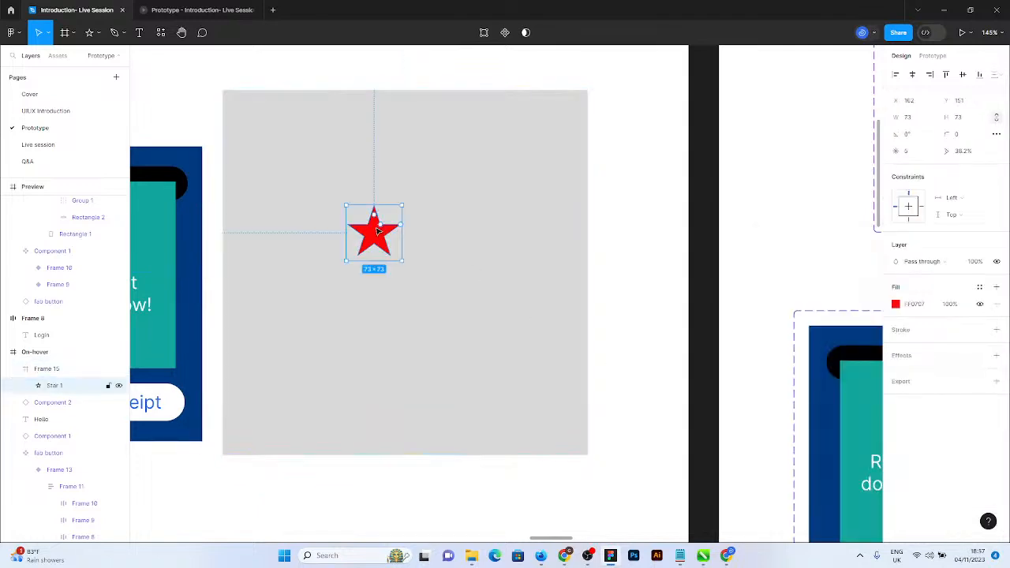
pyautogui.click(913, 74)
pyautogui.click(961, 74)
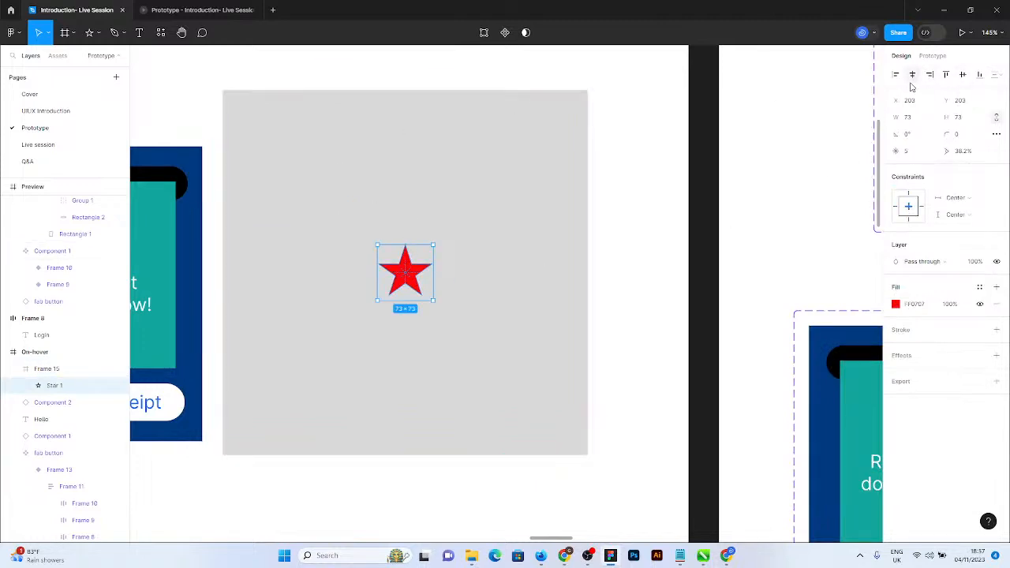
pyautogui.click(645, 257)
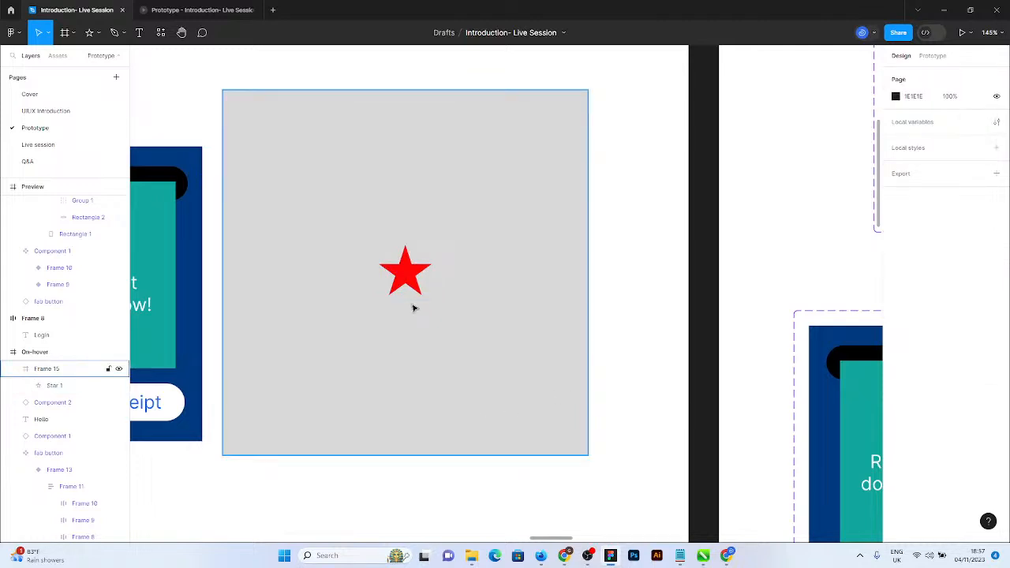
# Move the grey star frame up to about X 860, Y 60 and rename it Start.
pyautogui.scroll(-10, 394, 286)
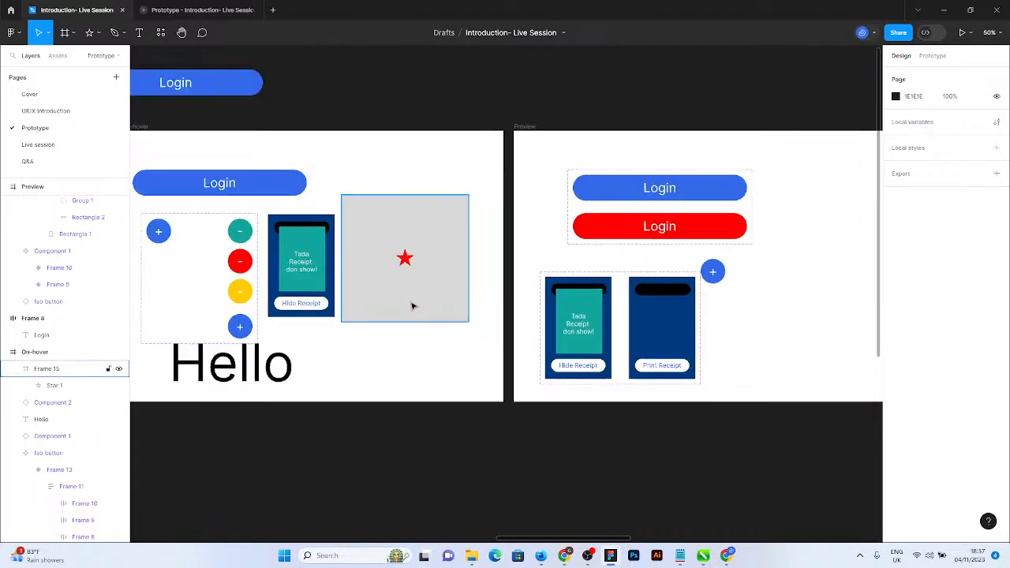
pyautogui.moveTo(424, 304); pyautogui.dragTo(435, 257)
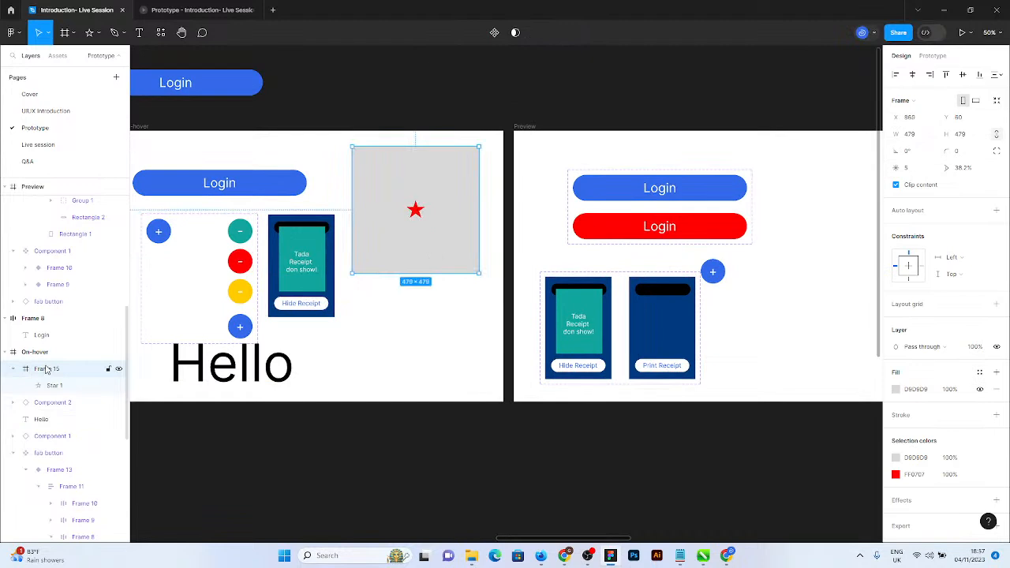
pyautogui.doubleClick(47, 369)
pyautogui.write('Star')
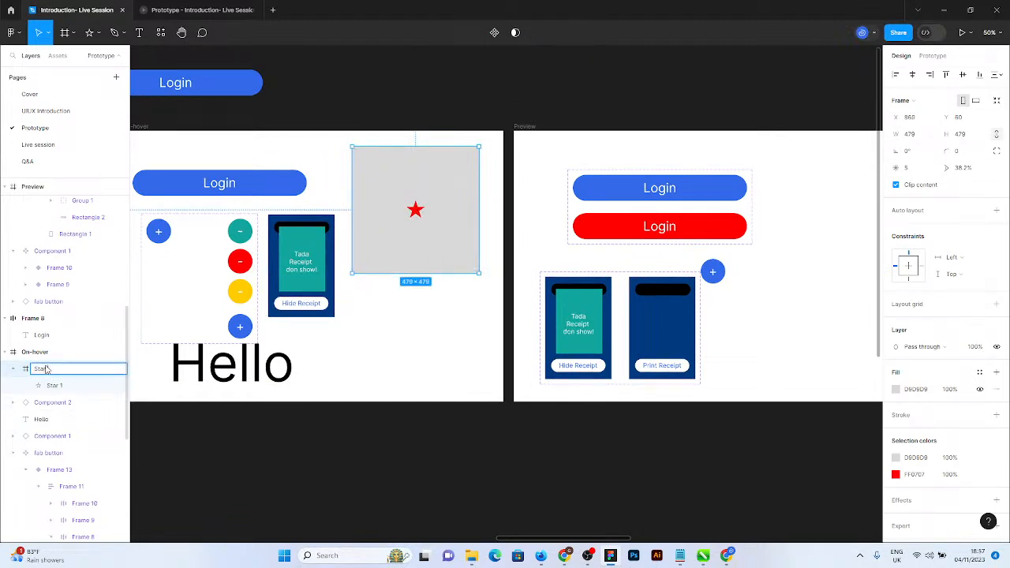
pyautogui.press('Return')
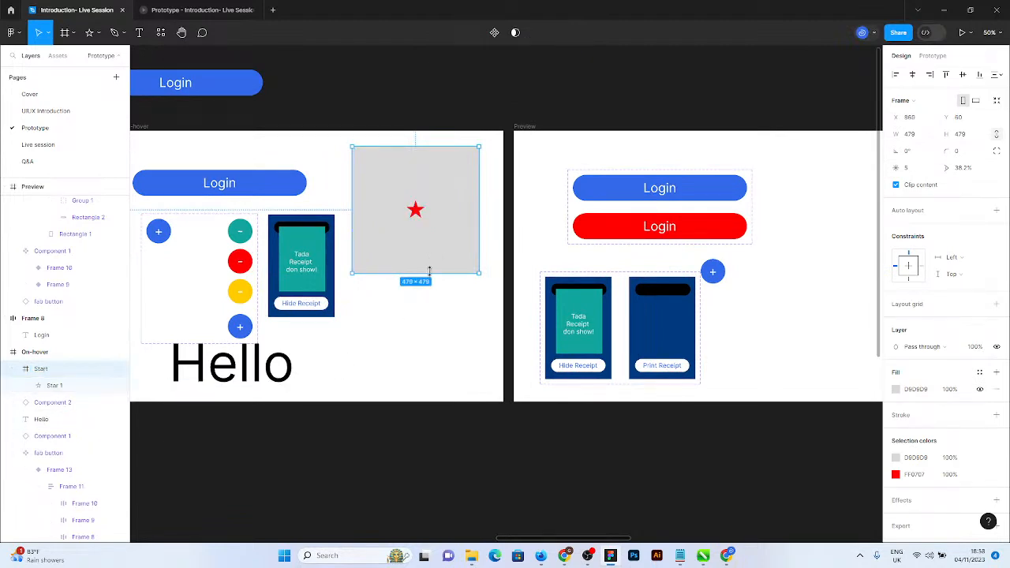
# Duplicate the Start frame directly below the original and enlarge the copy's star so that it spans more than half the frame's width.
pyautogui.moveTo(422, 279); pyautogui.dragTo(428, 395)
pyautogui.doubleClick(416, 357)
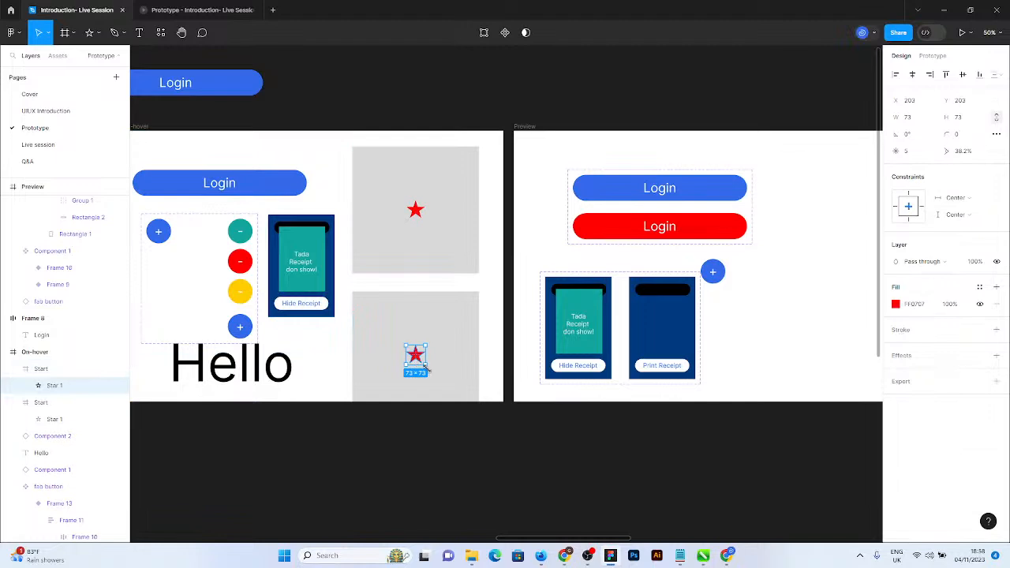
pyautogui.moveTo(426, 368); pyautogui.dragTo(436, 382)
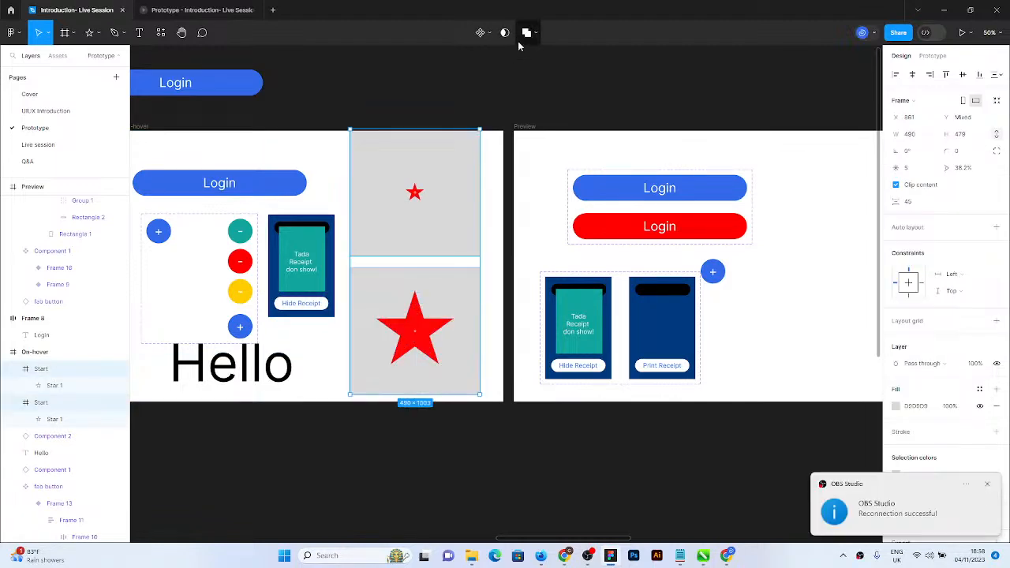
# Combine the two grey star frames into a component set.
pyautogui.click(490, 34)
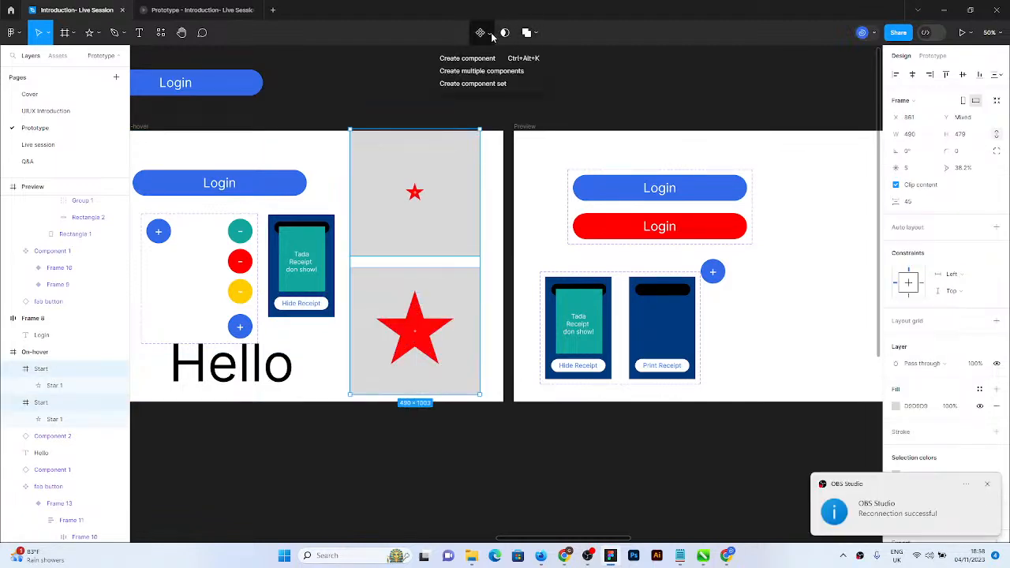
pyautogui.click(493, 84)
pyautogui.scroll(5, 420, 240)
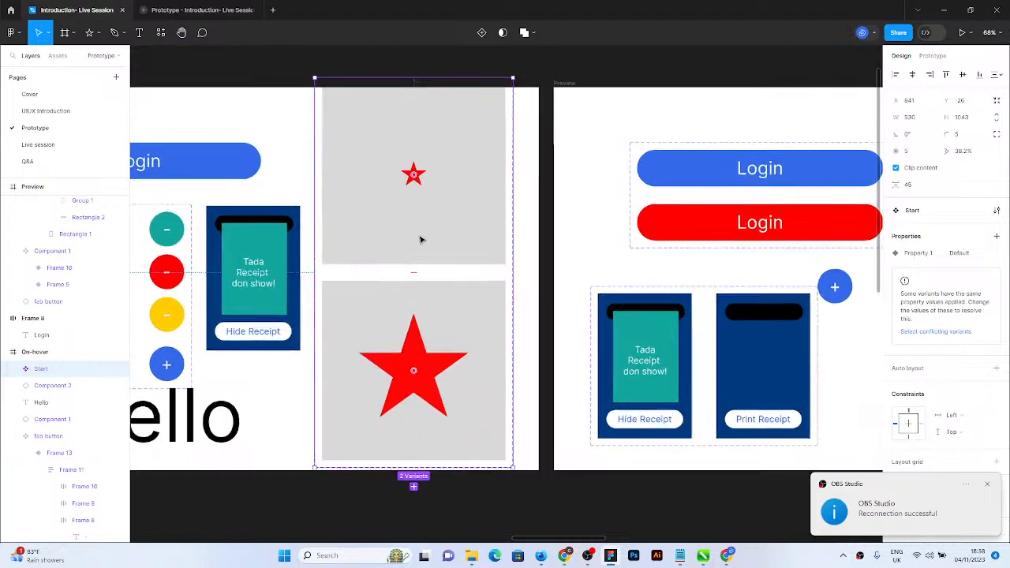
# Add an on-click interaction from the small star to the large-star variant, using Change to with Smart animate.
pyautogui.click(933, 55)
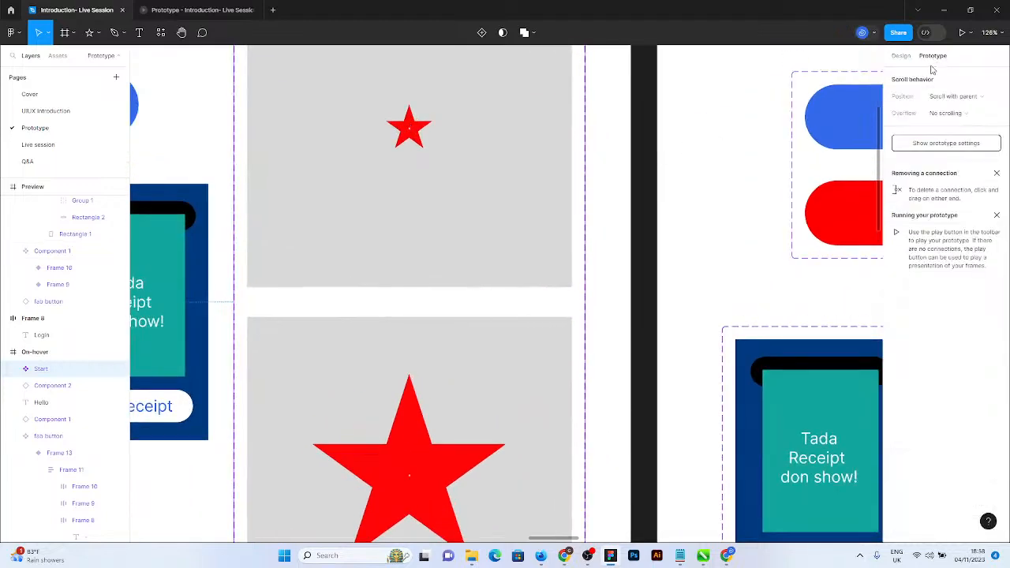
pyautogui.click(363, 251)
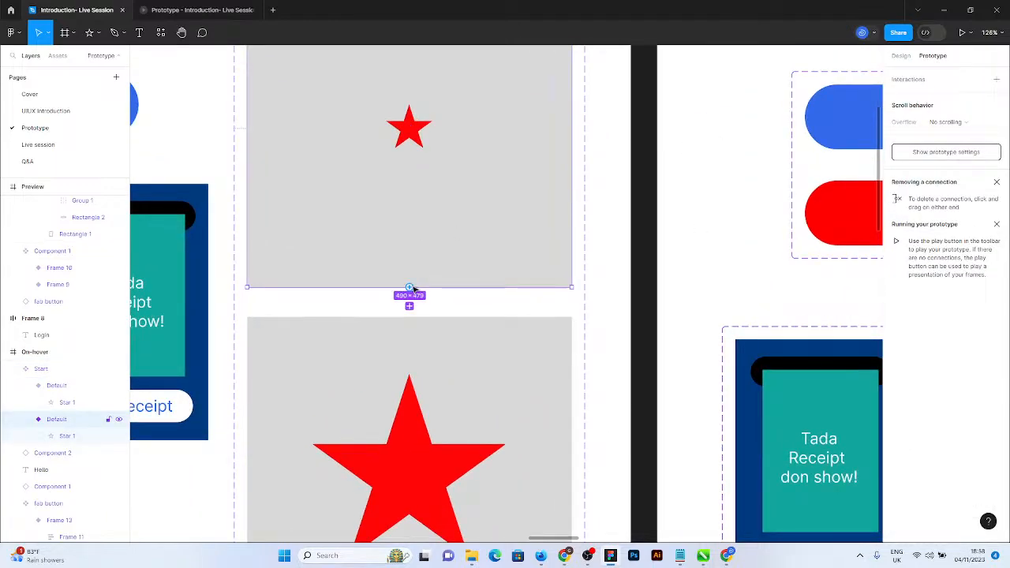
pyautogui.click(416, 138)
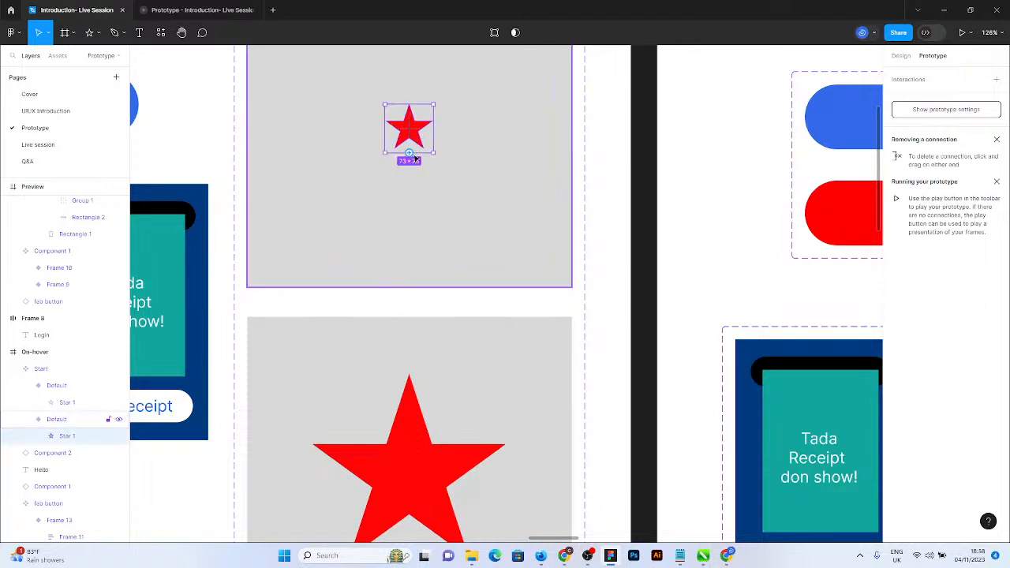
pyautogui.moveTo(410, 155); pyautogui.dragTo(450, 326)
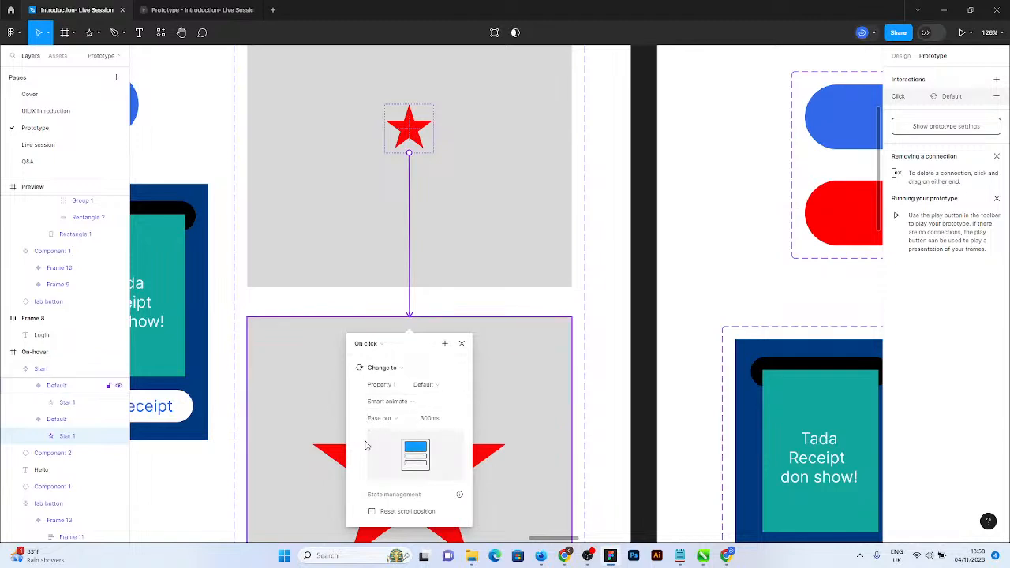
# Set the easing of the small star's on-click interaction to Bouncy at 800 ms.
pyautogui.click(326, 458)
pyautogui.click(372, 451)
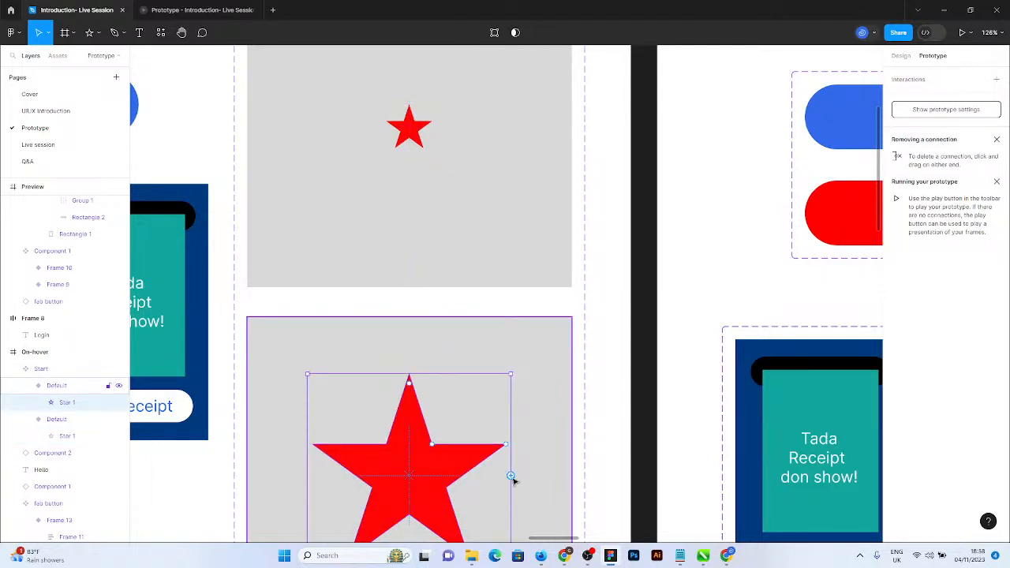
pyautogui.click(398, 229)
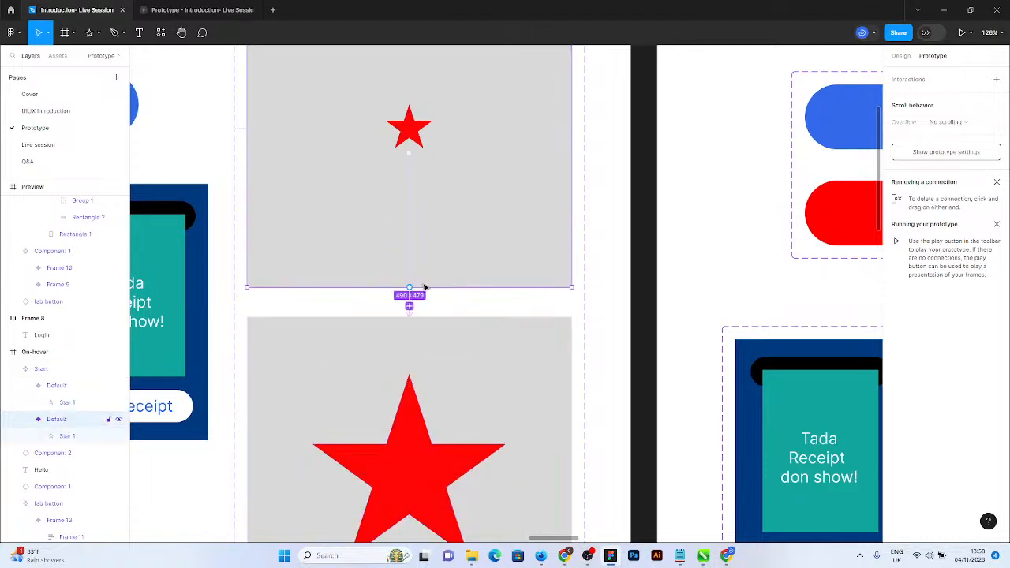
pyautogui.moveTo(407, 280); pyautogui.dragTo(410, 278)
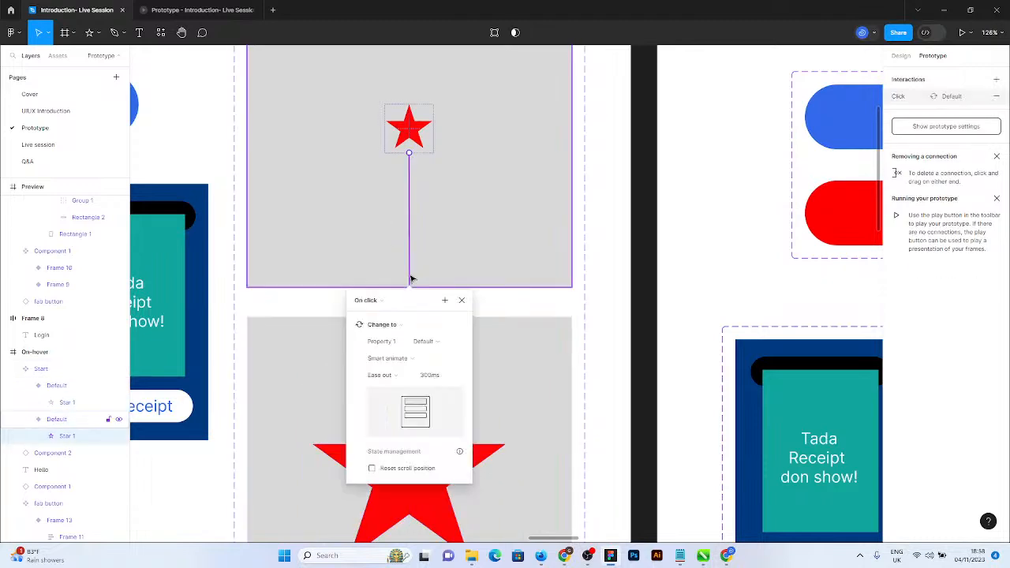
pyautogui.click(392, 379)
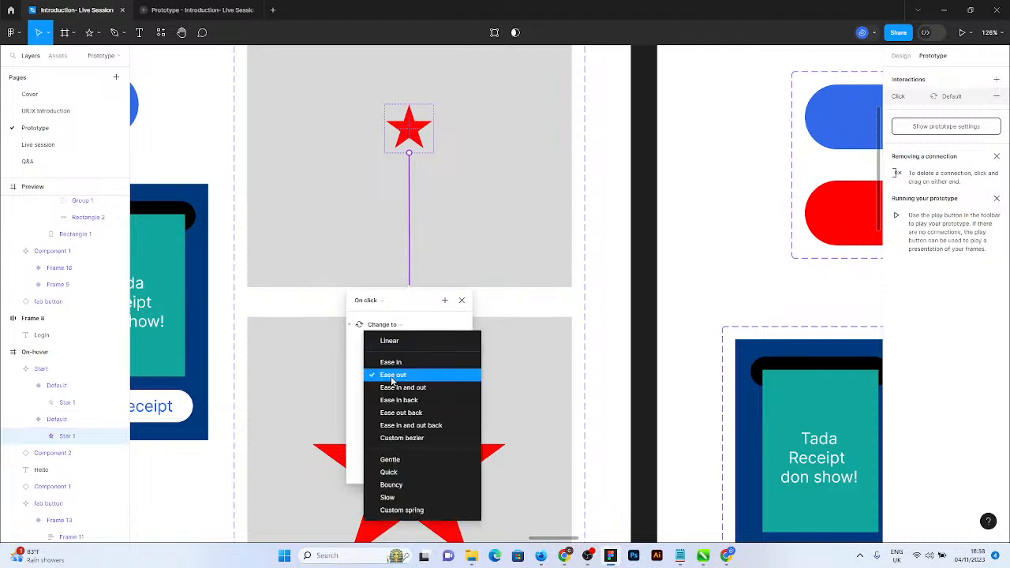
pyautogui.click(409, 486)
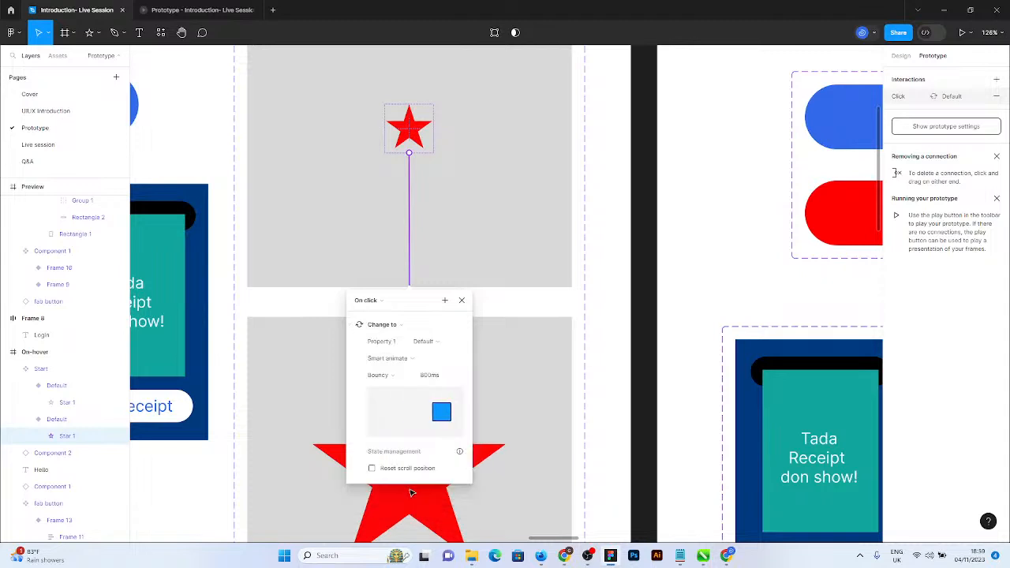
pyautogui.click(420, 515)
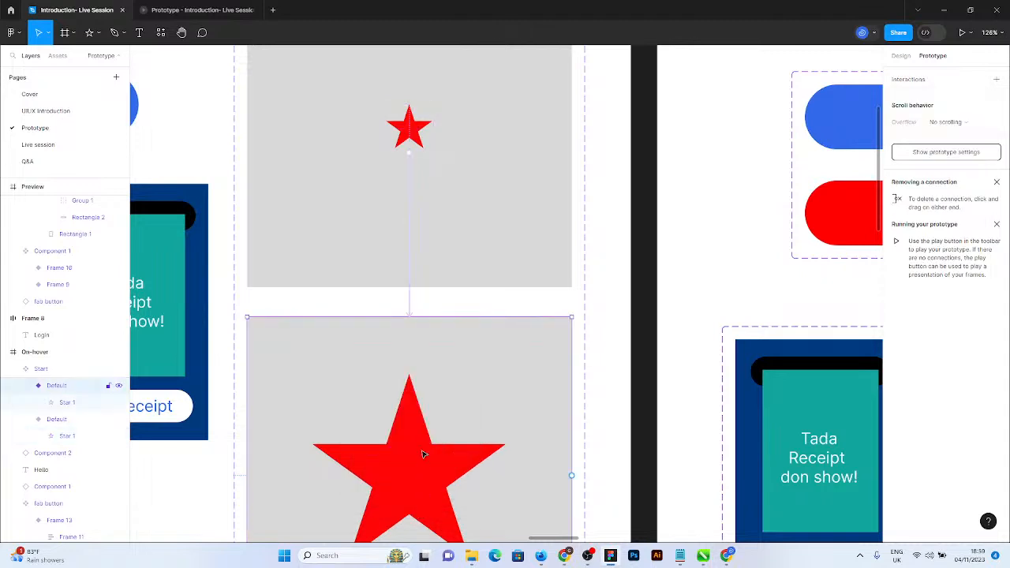
# Add an on-click interaction from the large star back to the small-star variant, using Change to with Smart animate, Bouncy, 800 ms.
pyautogui.click(415, 416)
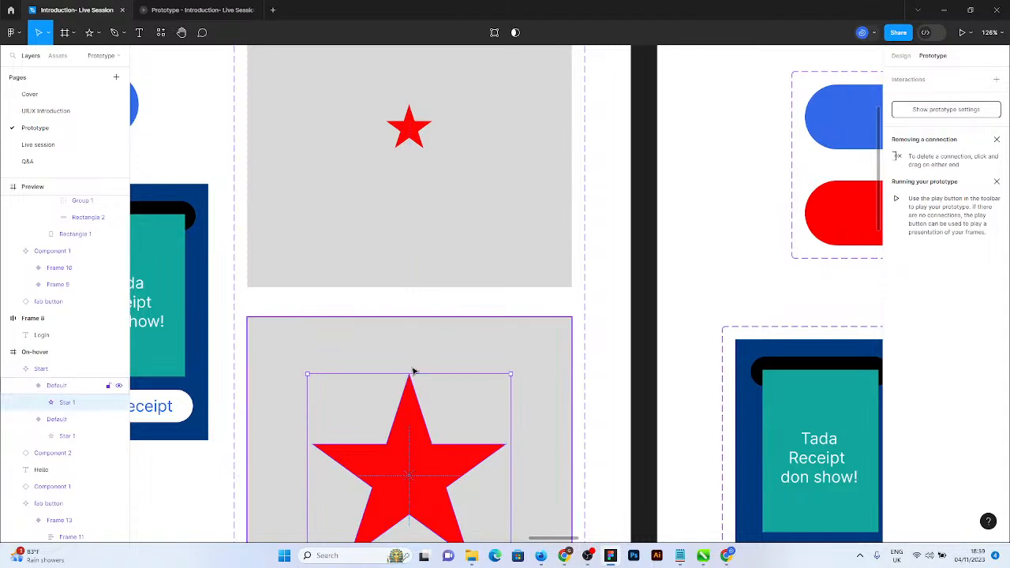
pyautogui.moveTo(409, 376); pyautogui.dragTo(417, 139)
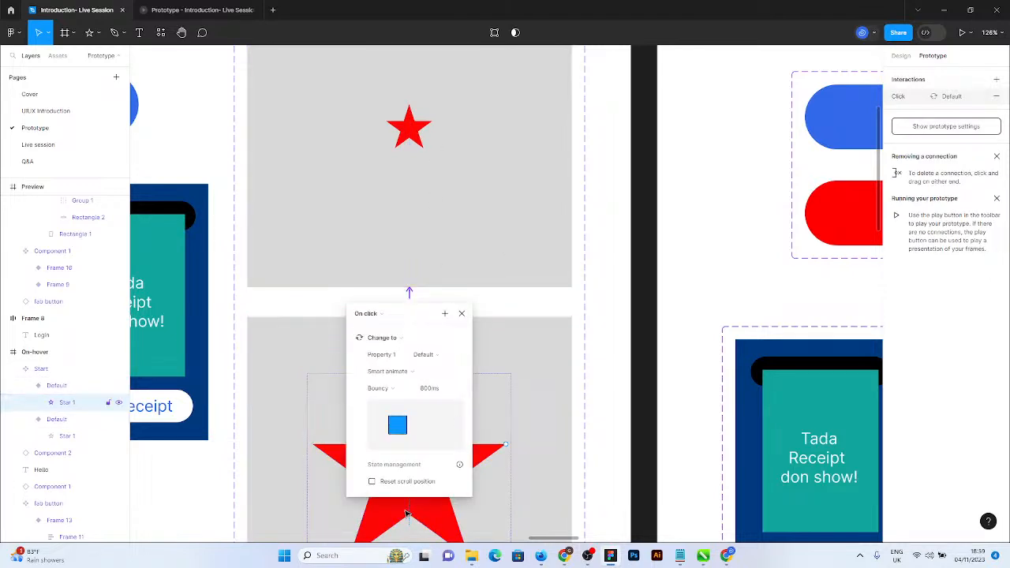
pyautogui.click(512, 307)
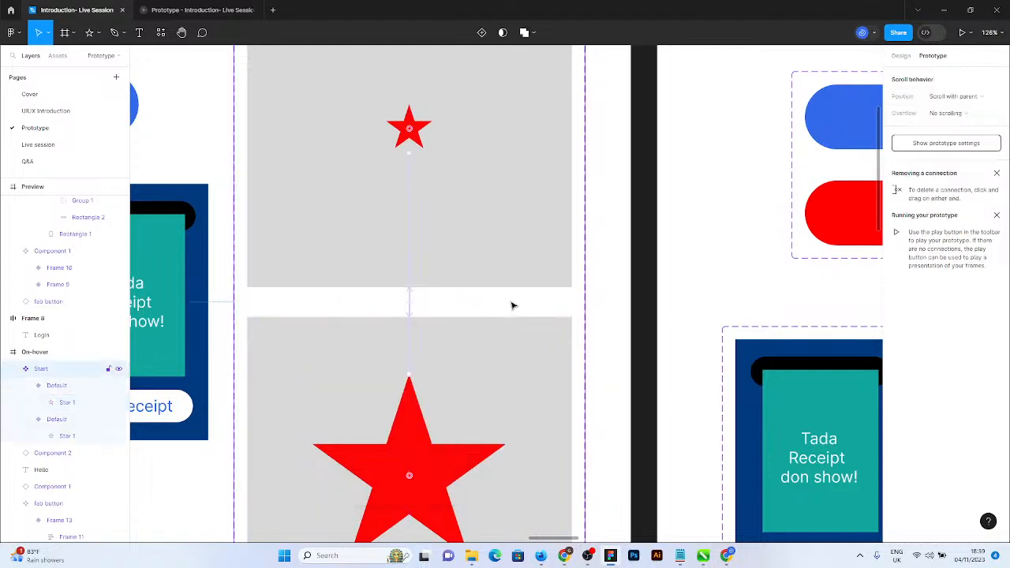
# Hide the grey fill of both star variants.
pyautogui.scroll(-5, 512, 307)
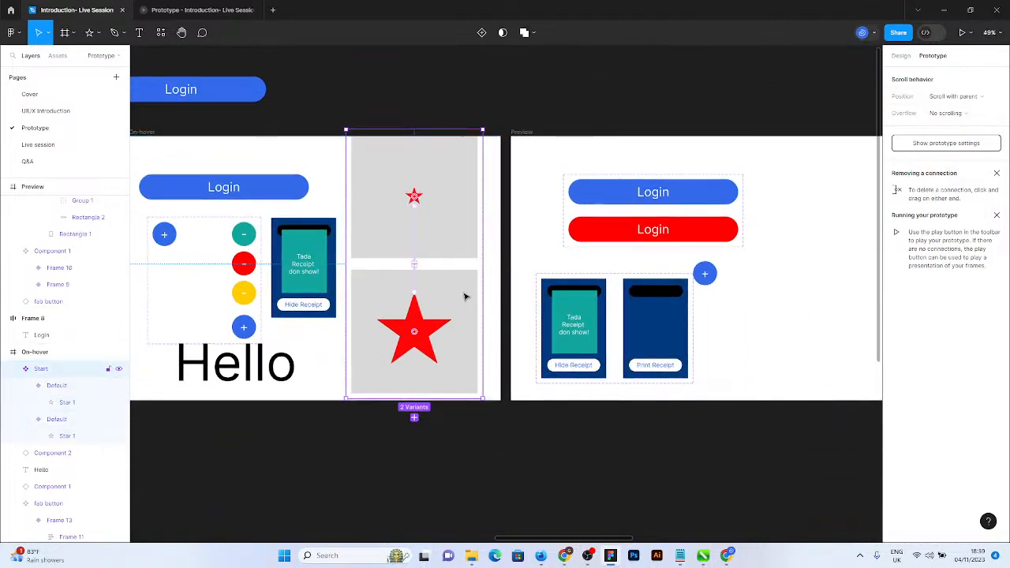
pyautogui.click(465, 297)
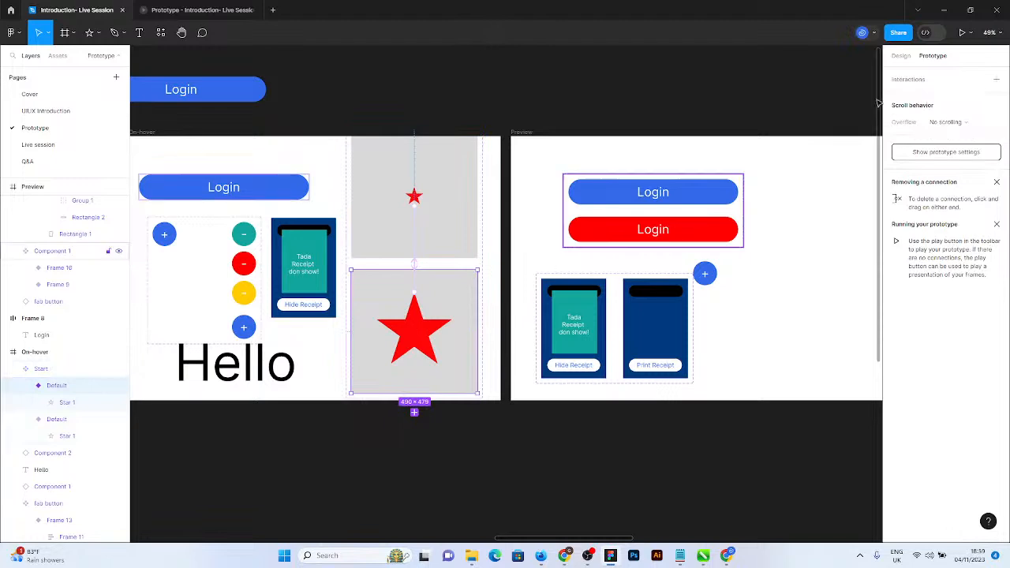
pyautogui.click(901, 56)
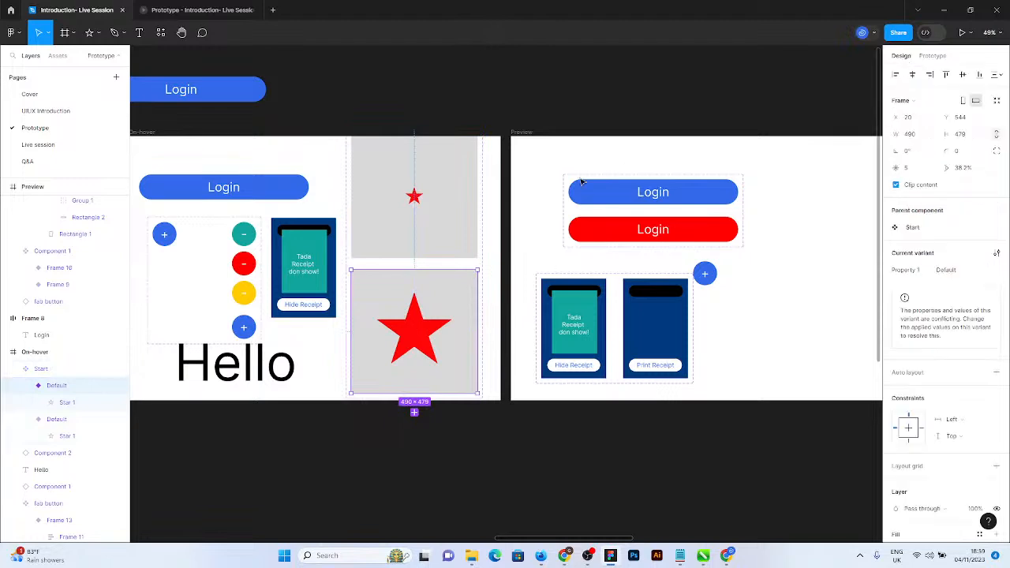
pyautogui.keyDown('shift'); pyautogui.click(449, 222); pyautogui.keyUp('shift')
pyautogui.scroll(-1, 921, 470)
pyautogui.scroll(-4, 920, 470)
pyautogui.click(979, 384)
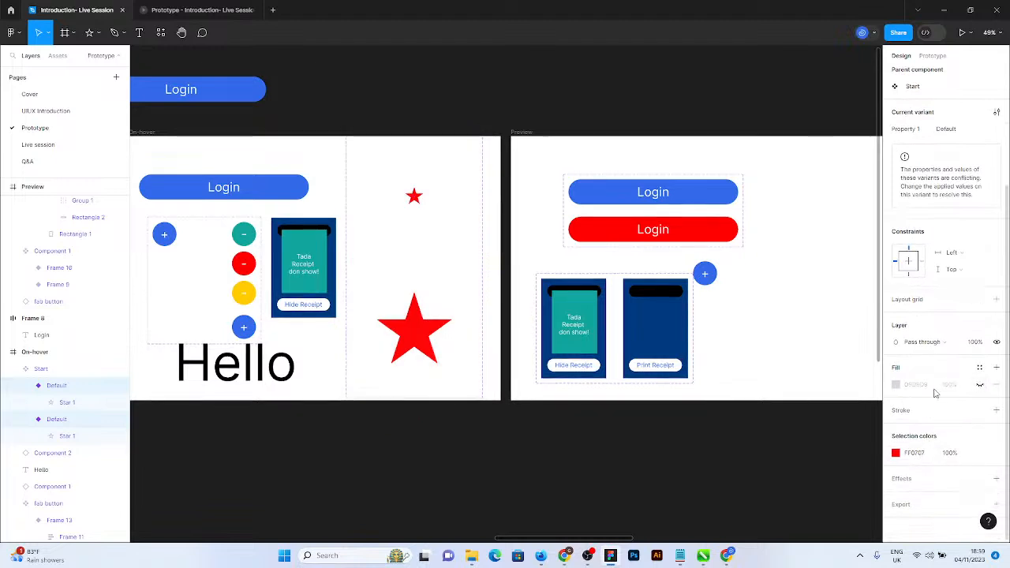
pyautogui.click(304, 97)
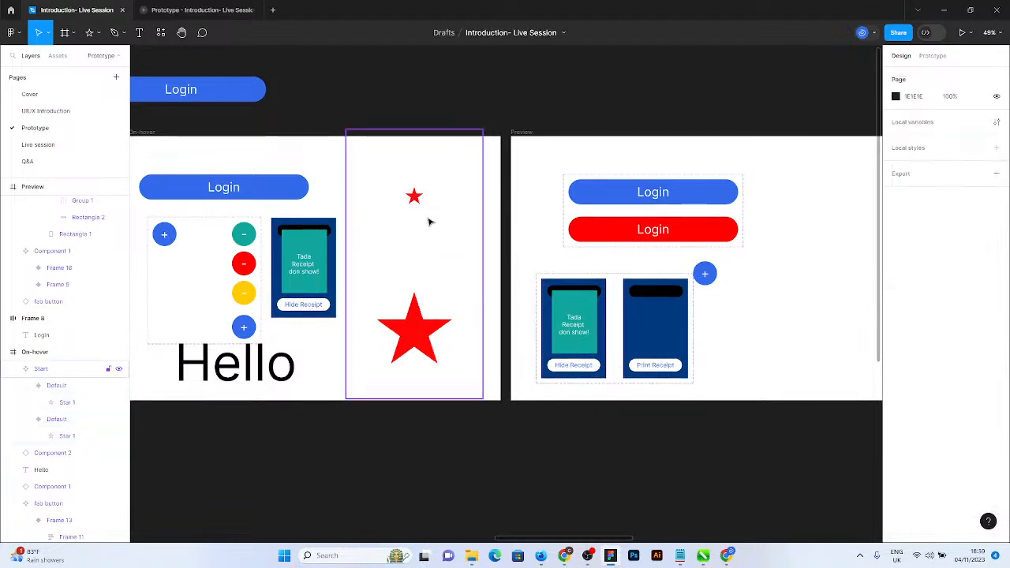
# Move the star component set from the On-hover frame into the Preview frame, beside the Login and receipt components.
pyautogui.click(396, 243)
pyautogui.scroll(-5, 271, 234)
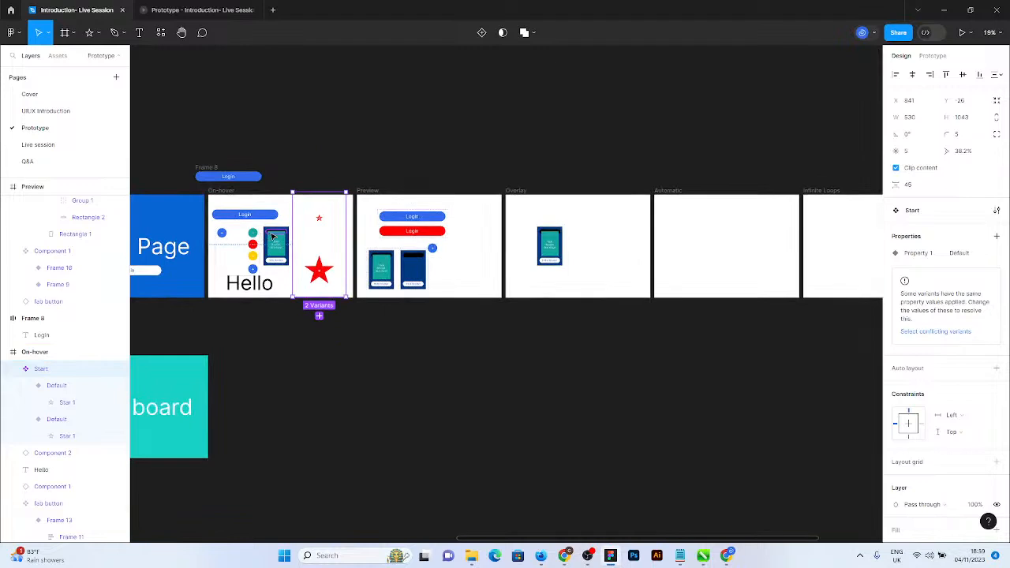
pyautogui.scroll(3, 271, 234)
pyautogui.moveTo(322, 225); pyautogui.dragTo(581, 239)
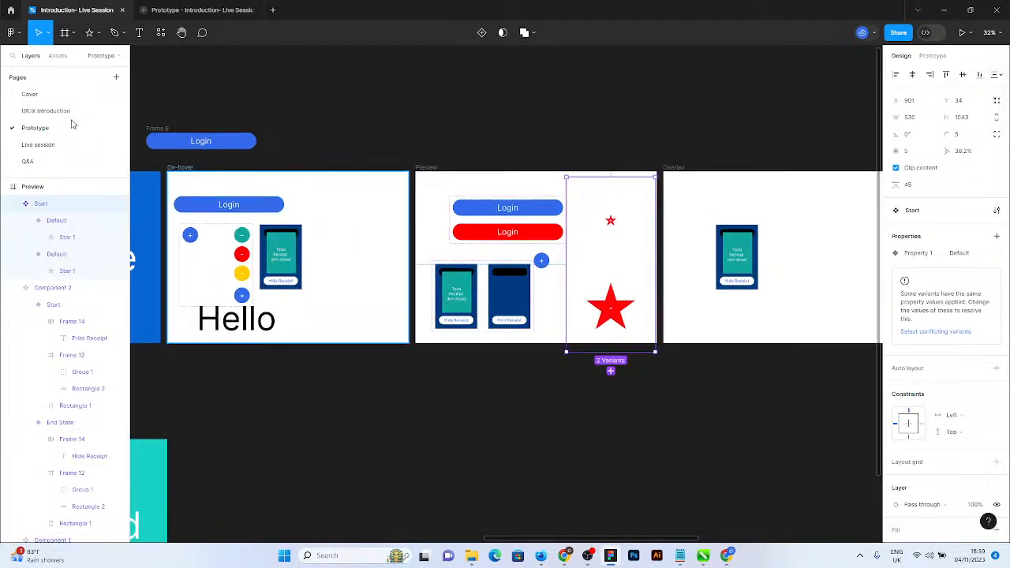
# Place an instance of the Start component in the On-hover frame, beside the receipt card.
pyautogui.click(58, 56)
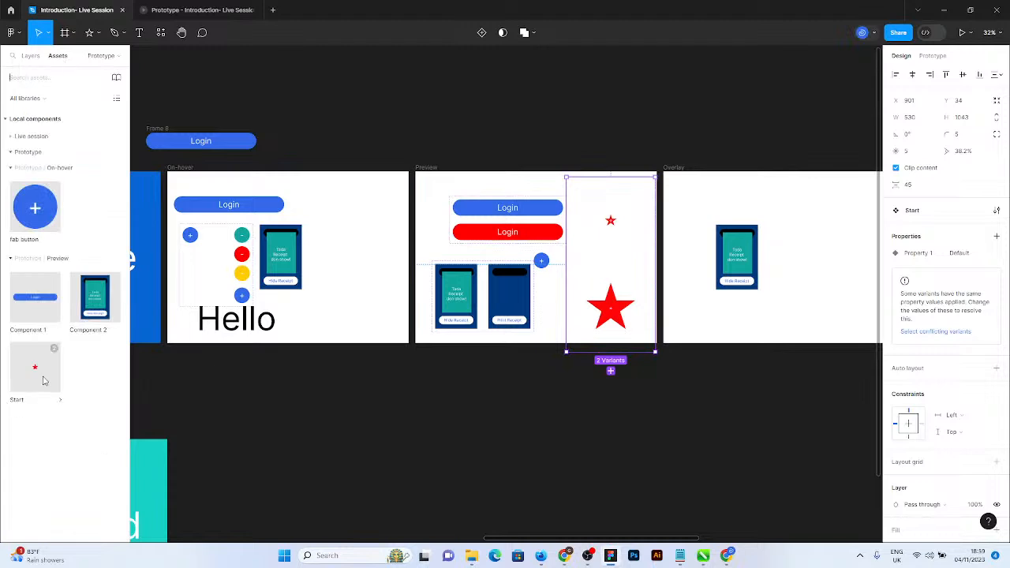
pyautogui.moveTo(33, 368); pyautogui.dragTo(342, 261)
pyautogui.scroll(3, 345, 268)
pyautogui.scroll(4, 326, 267)
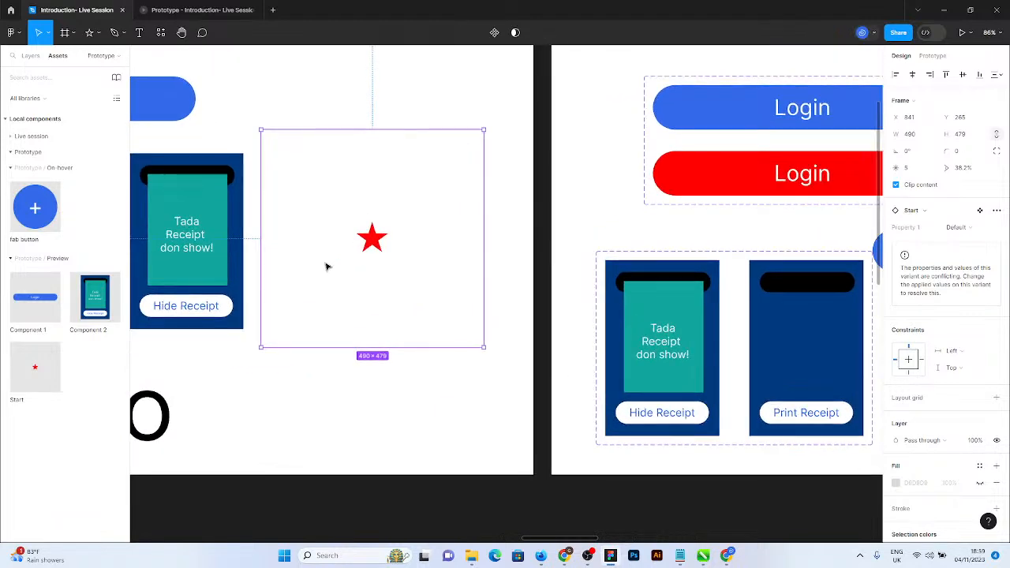
pyautogui.scroll(1, 326, 266)
# Close the old prototype preview and present the prototype again from the On-hover frame.
pyautogui.click(220, 11)
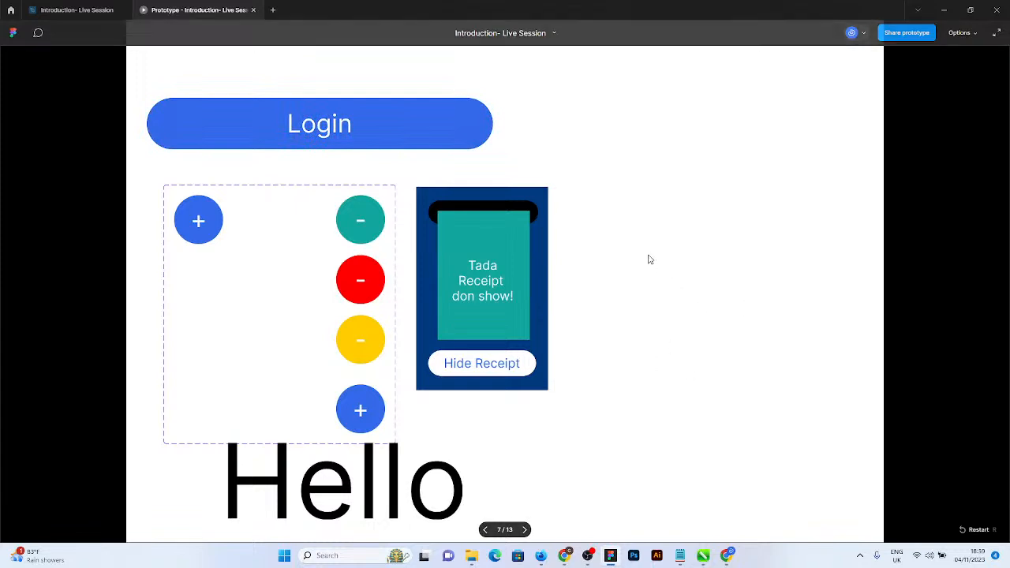
pyautogui.click(253, 10)
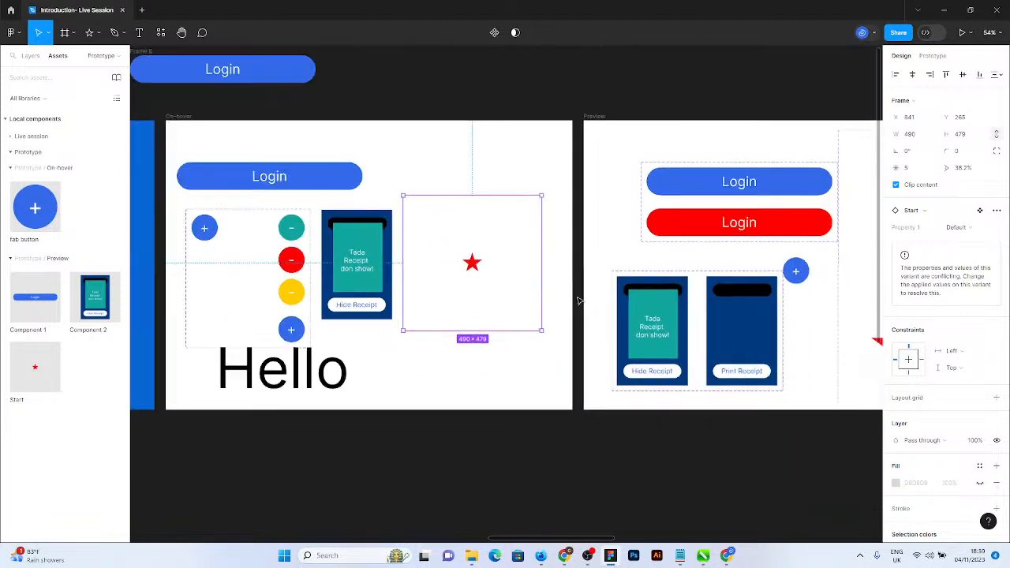
pyautogui.scroll(-5, 565, 310)
pyautogui.click(175, 116)
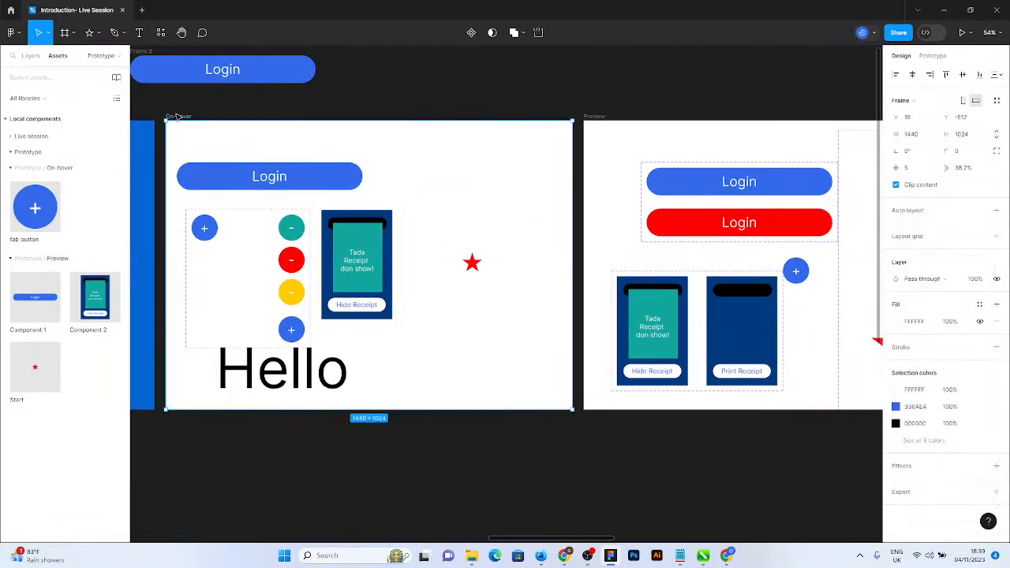
pyautogui.click(963, 32)
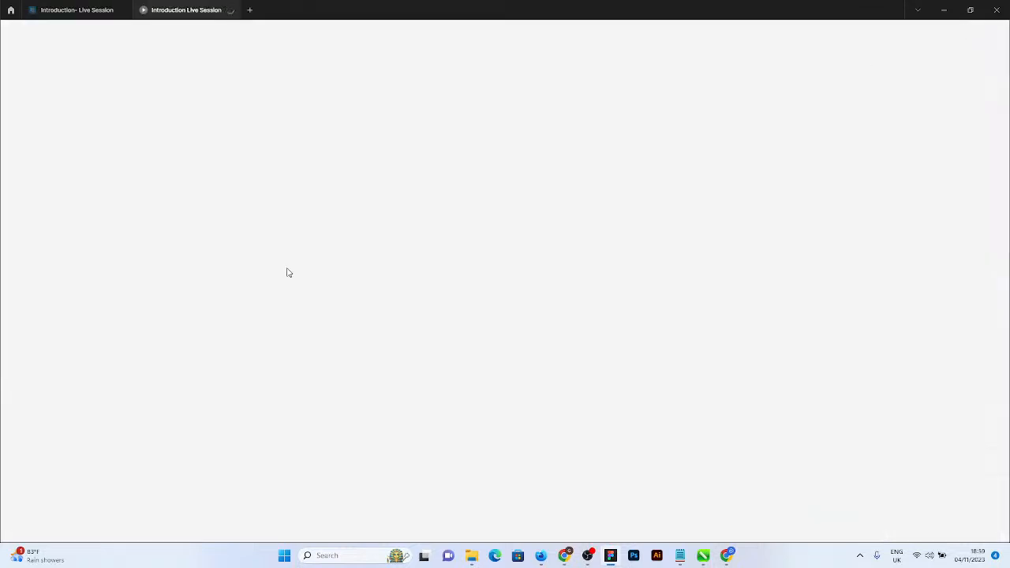
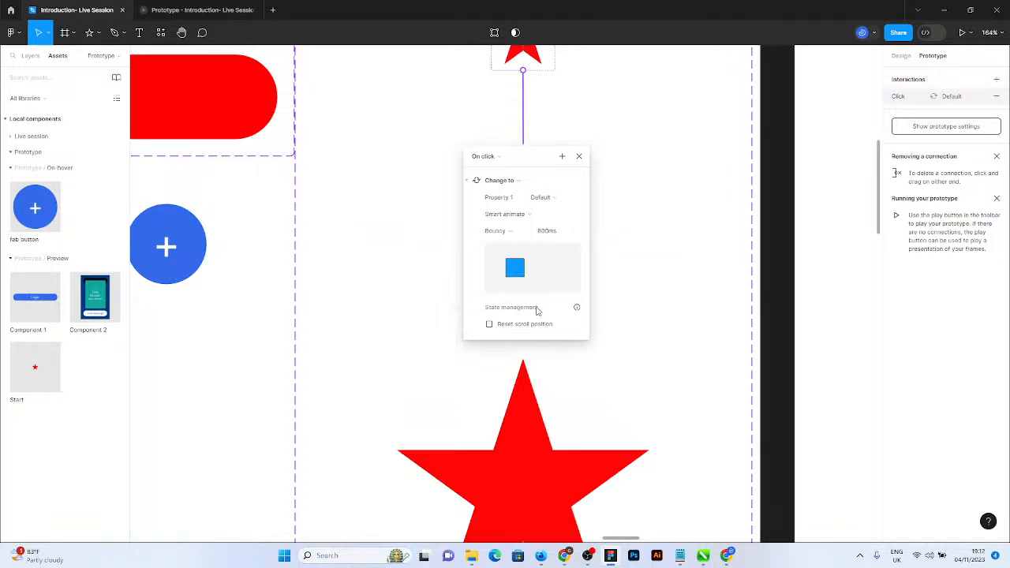
# Examine the small star's on-click settings and the prototype connections in the On-hover and Preview frames.
pyautogui.scroll(-5, 539, 303)
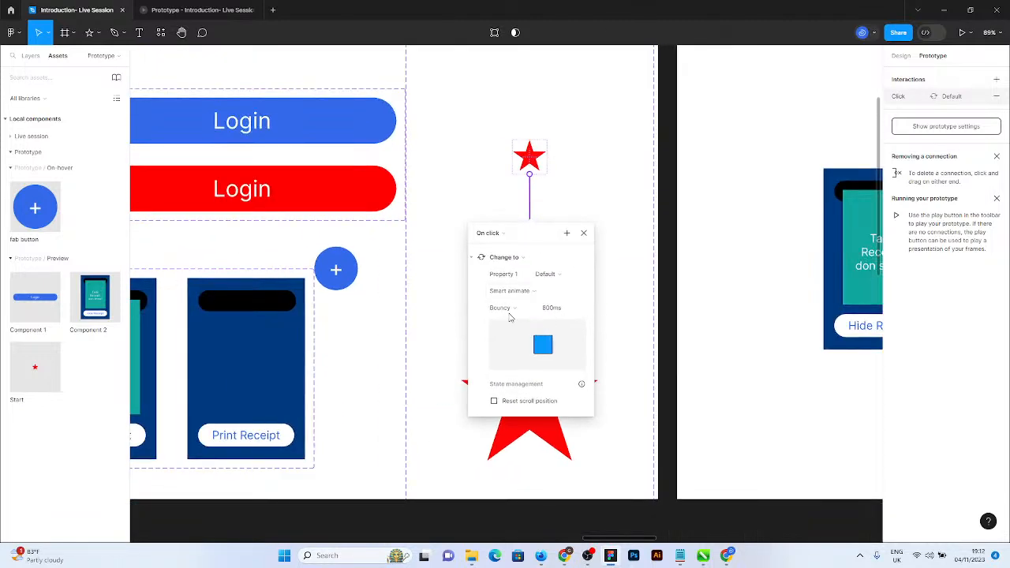
pyautogui.click(375, 296)
pyautogui.scroll(-3, 593, 305)
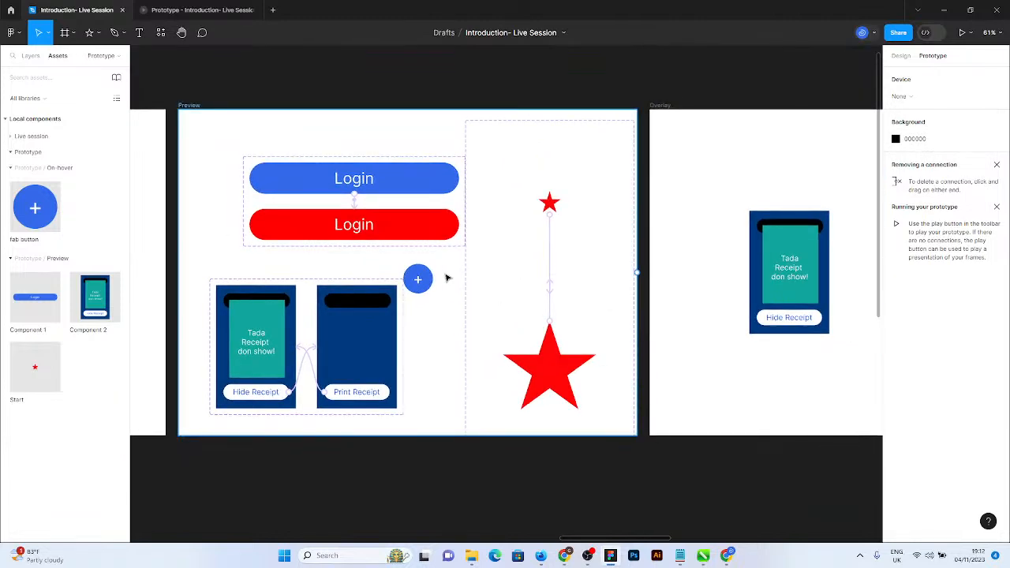
pyautogui.scroll(-4, 442, 280)
pyautogui.scroll(-3, 318, 280)
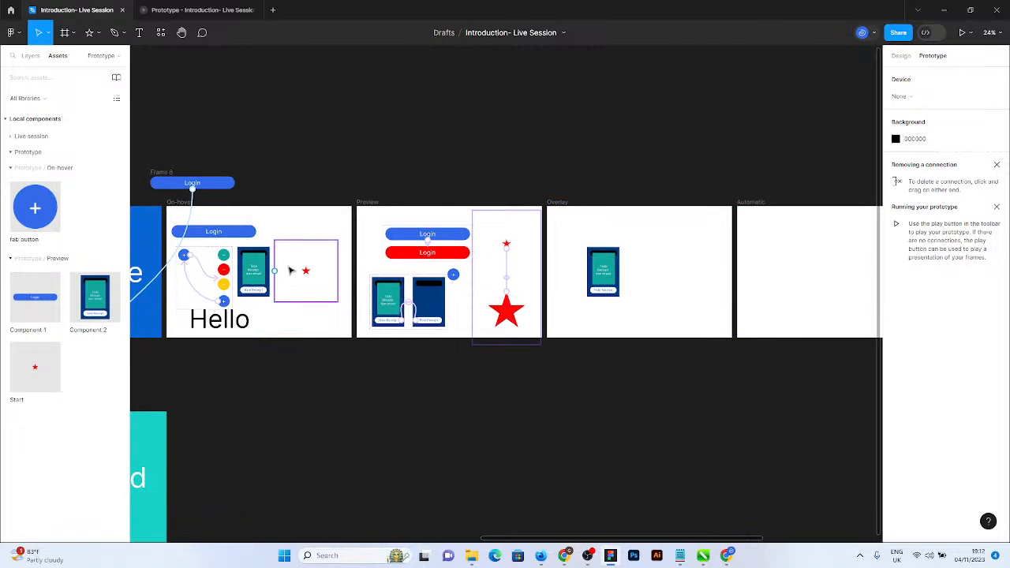
pyautogui.scroll(2, 229, 288)
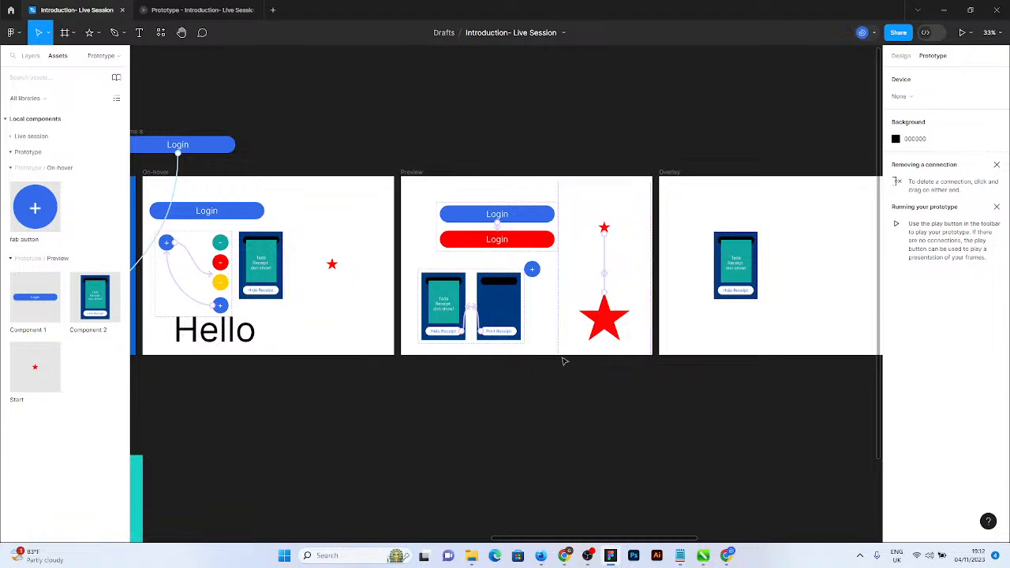
pyautogui.scroll(3, 694, 290)
pyautogui.scroll(-4, 681, 299)
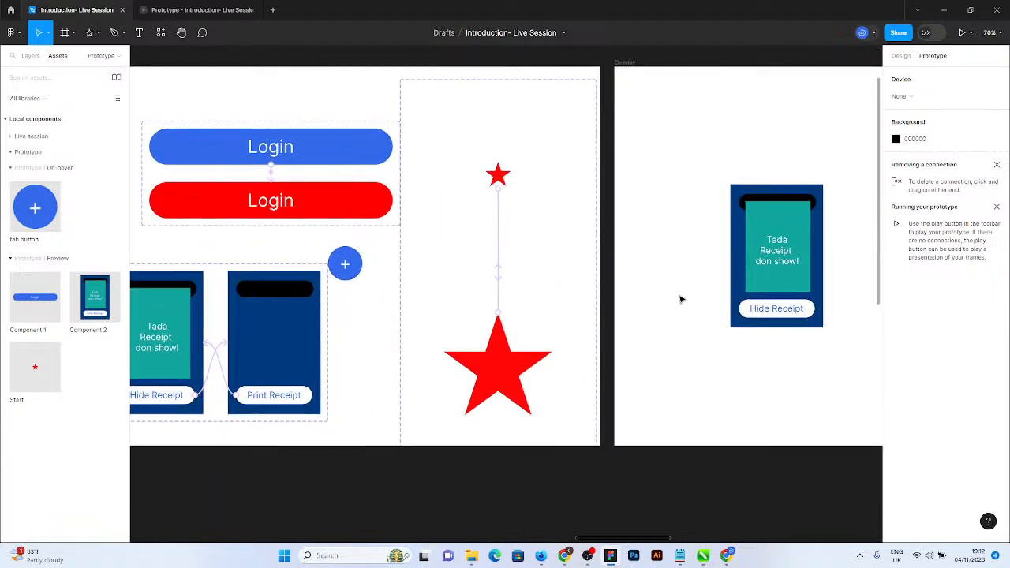
pyautogui.scroll(-1, 750, 264)
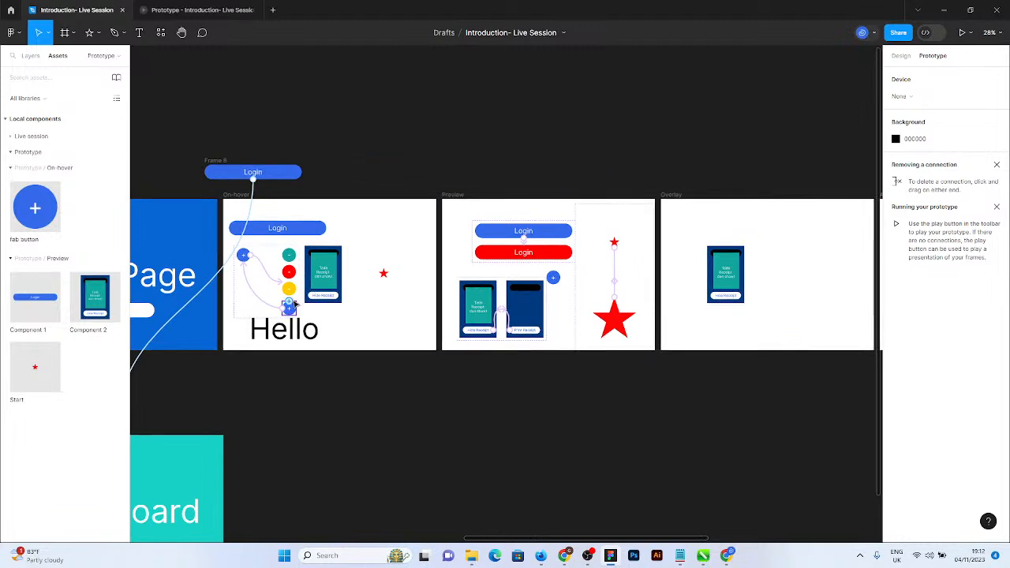
pyautogui.scroll(3, 288, 300)
pyautogui.scroll(-1, 273, 299)
pyautogui.scroll(-2, 273, 299)
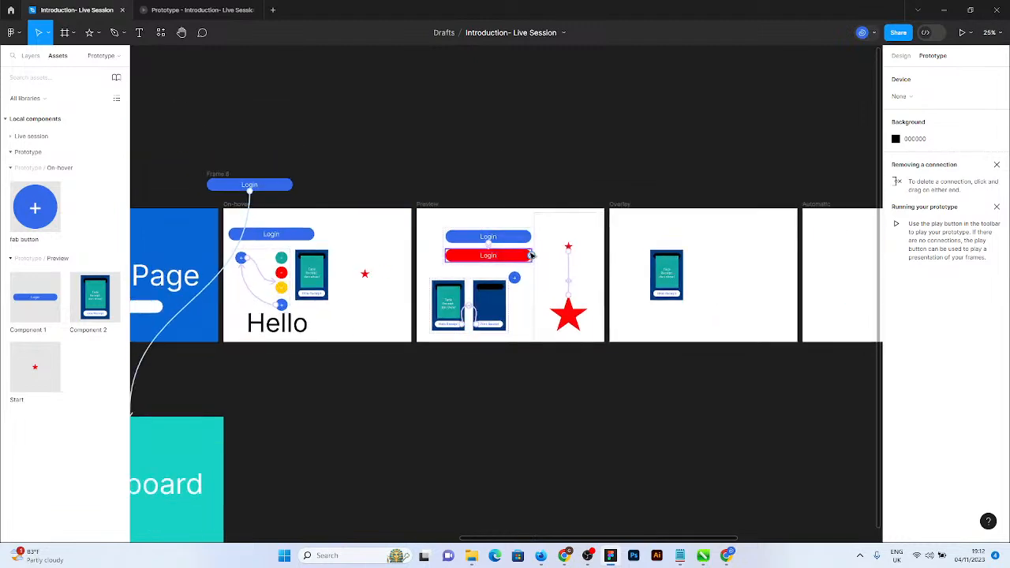
# Try an on-click Navigate to interaction from the On-hover frame's receipt card to the Preview frame.
pyautogui.click(325, 276)
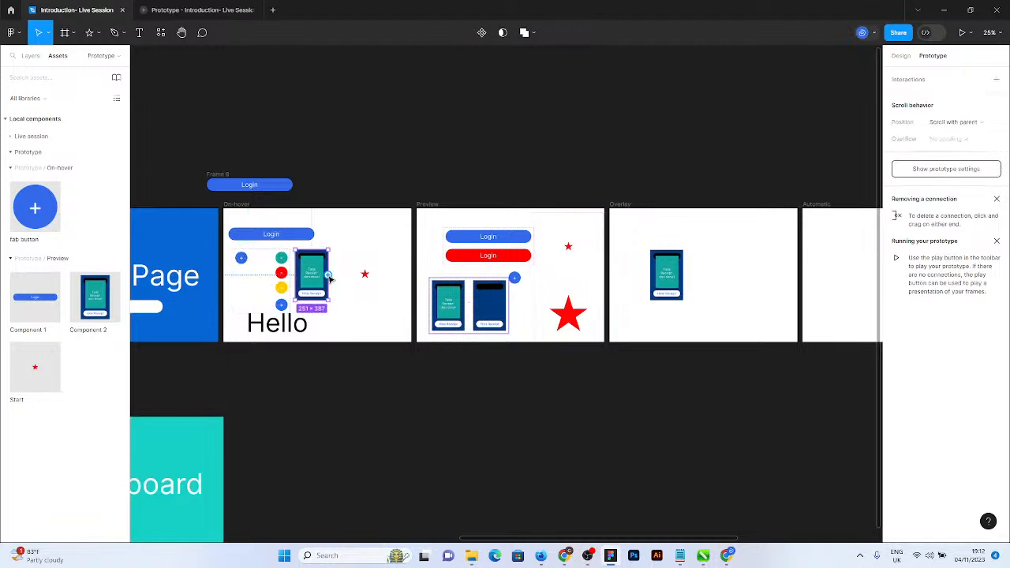
pyautogui.moveTo(329, 277); pyautogui.dragTo(430, 269)
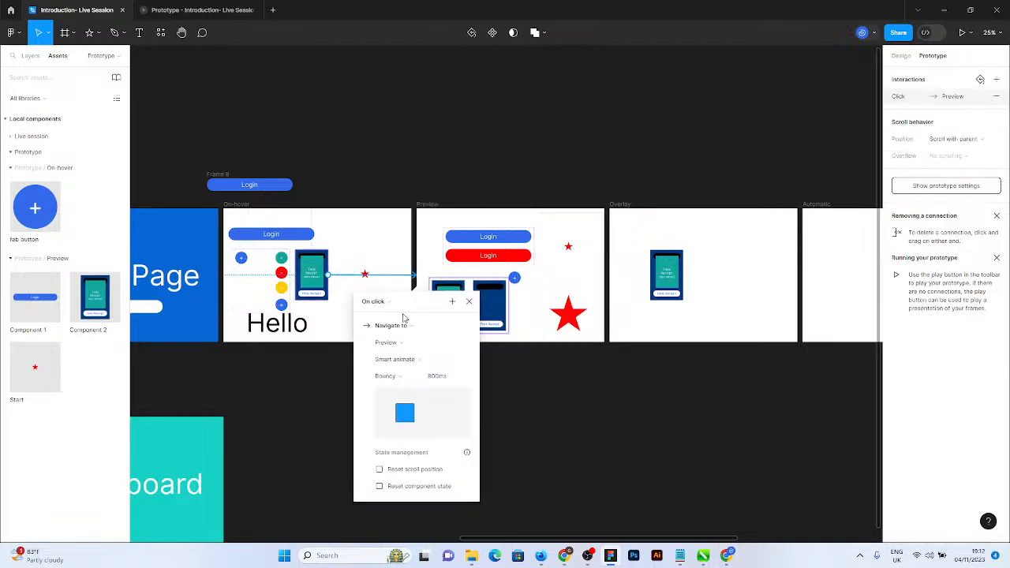
pyautogui.scroll(5, 395, 324)
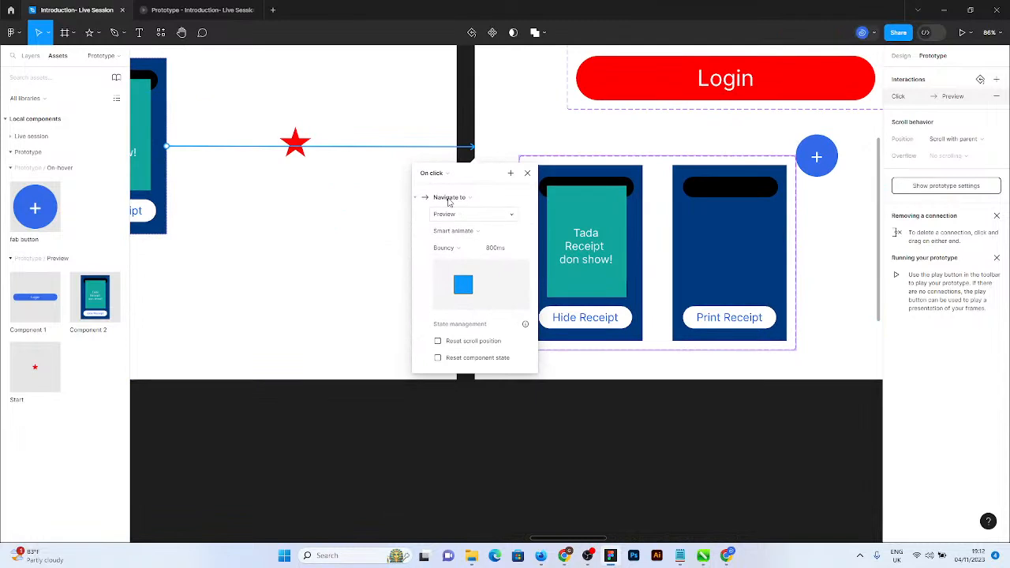
# Set the trigger of the receipt card's navigation interaction to None and leave its settings.
pyautogui.click(450, 174)
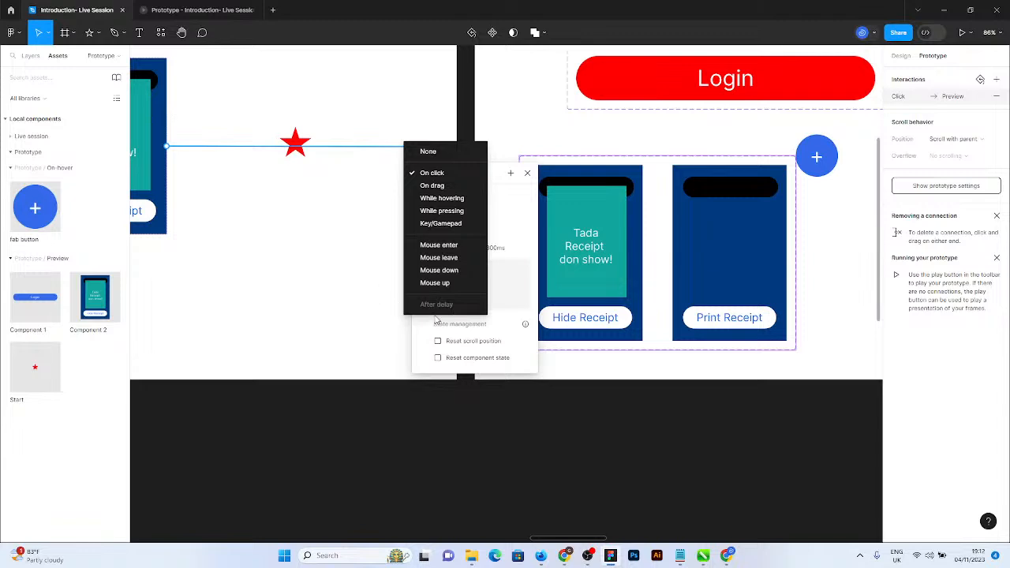
pyautogui.click(427, 150)
pyautogui.click(439, 172)
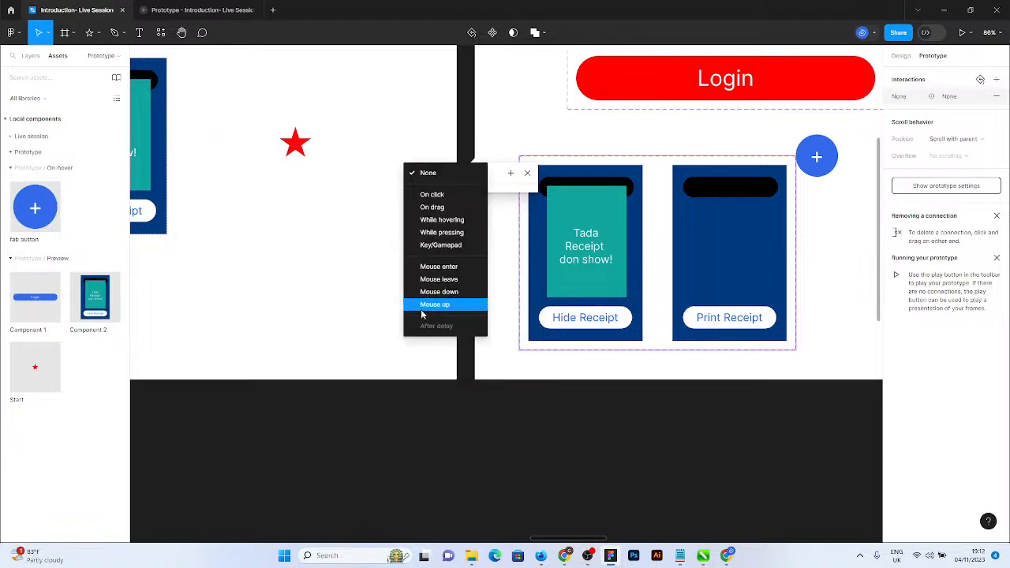
pyautogui.click(380, 258)
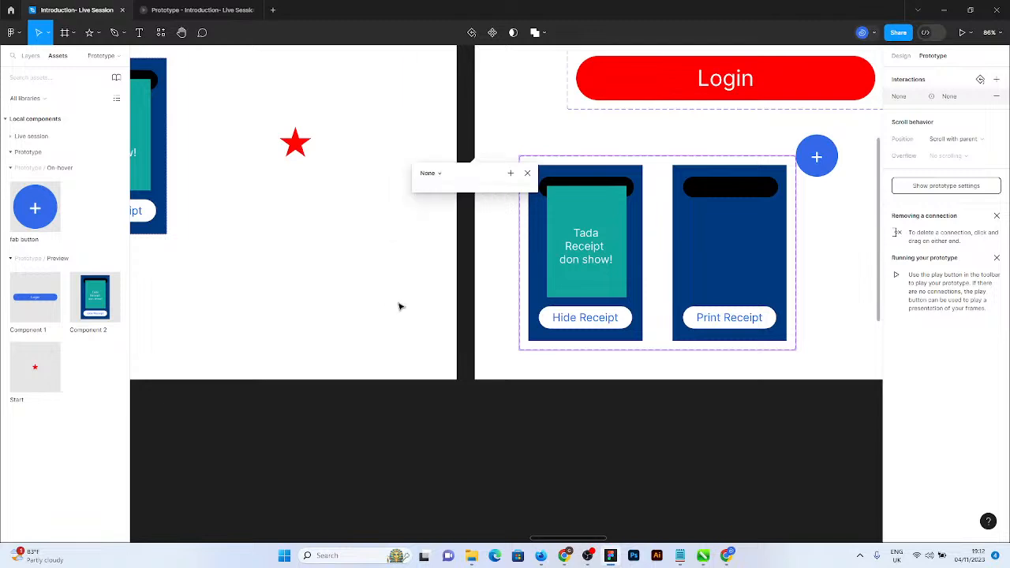
pyautogui.click(347, 203)
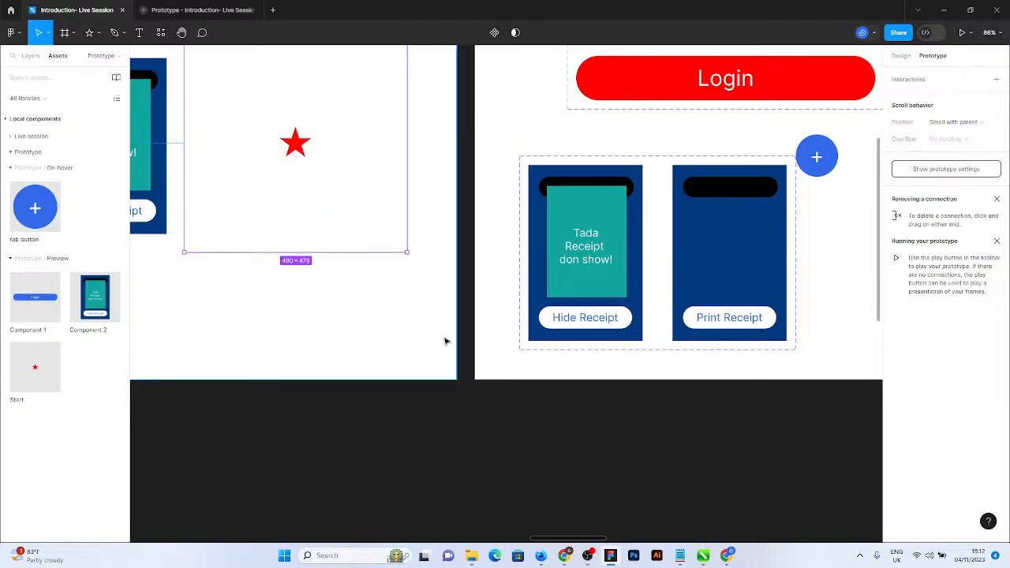
# Check the On-hover frame's star and receipt card in the prototype preview and return to the design file.
pyautogui.scroll(-5, 447, 342)
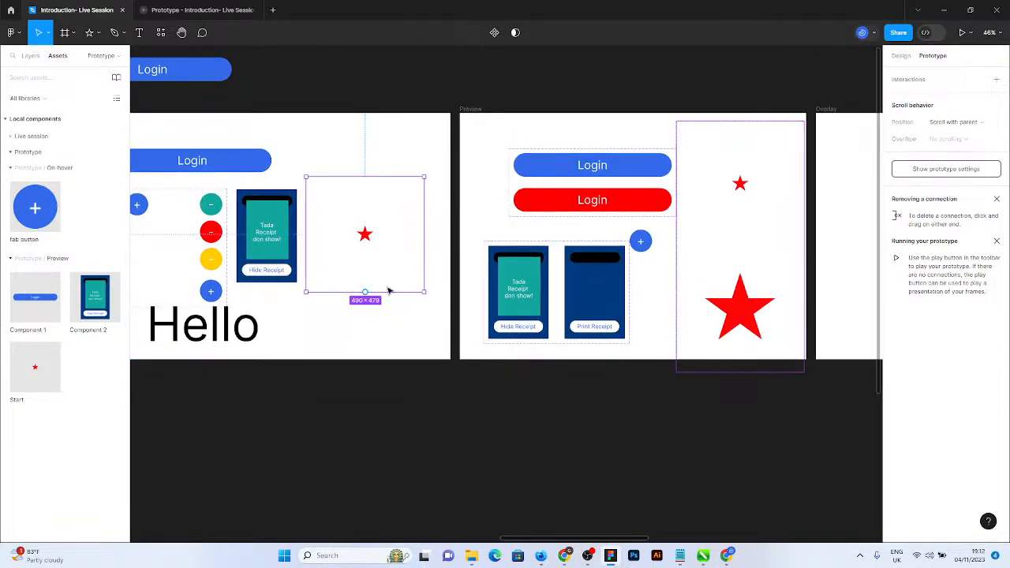
pyautogui.click(222, 11)
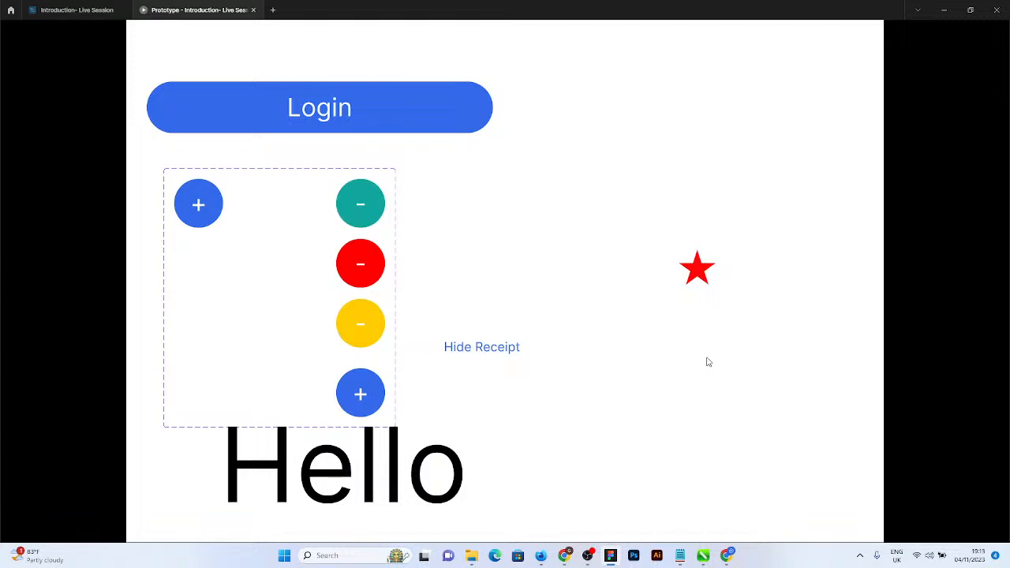
pyautogui.click(83, 14)
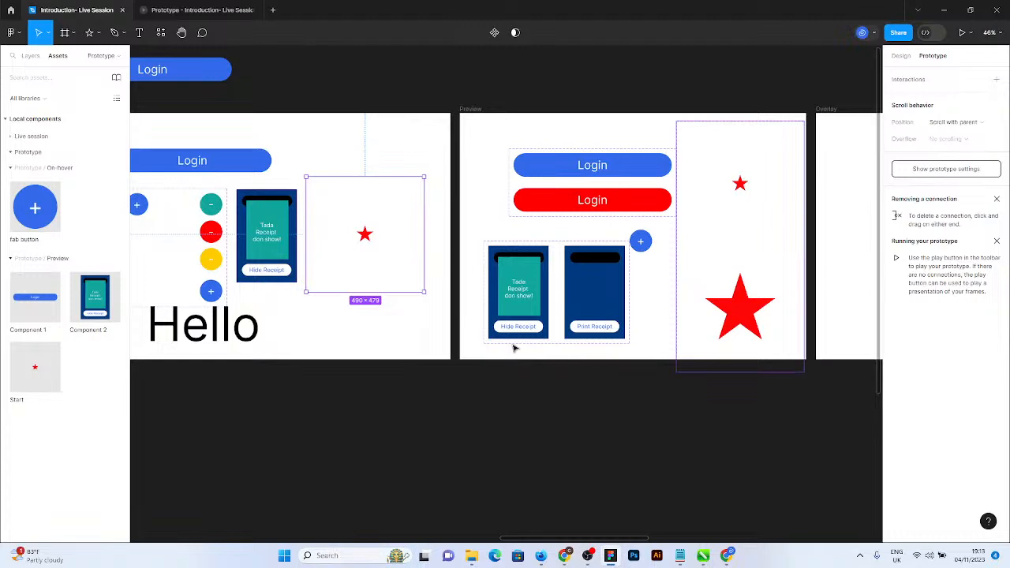
pyautogui.scroll(10, 250, 239)
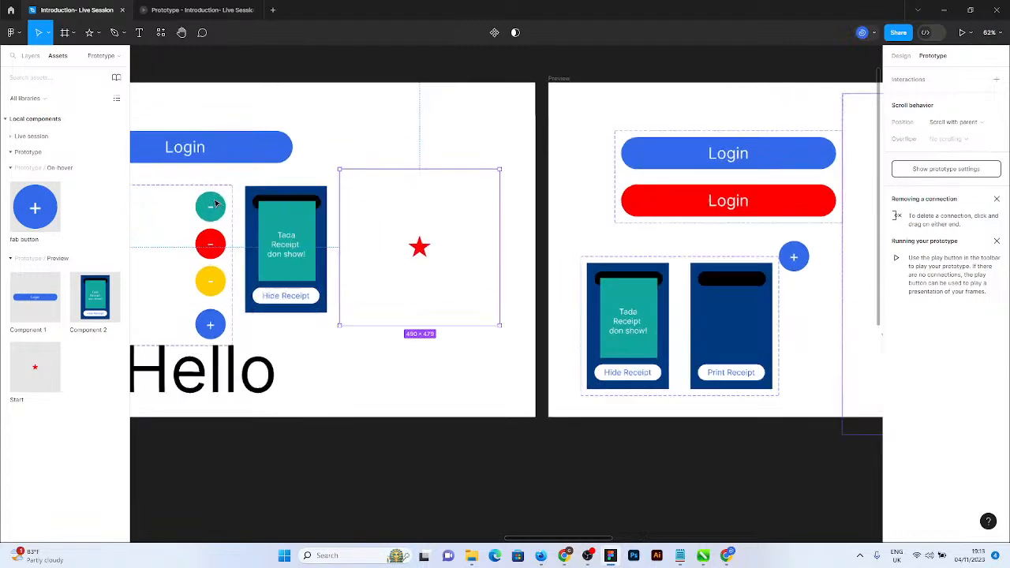
# Add a second fill, a linear gradient from black to transparent, to the teal receipt rectangle in Component 2's End State variant.
pyautogui.scroll(3, 292, 241)
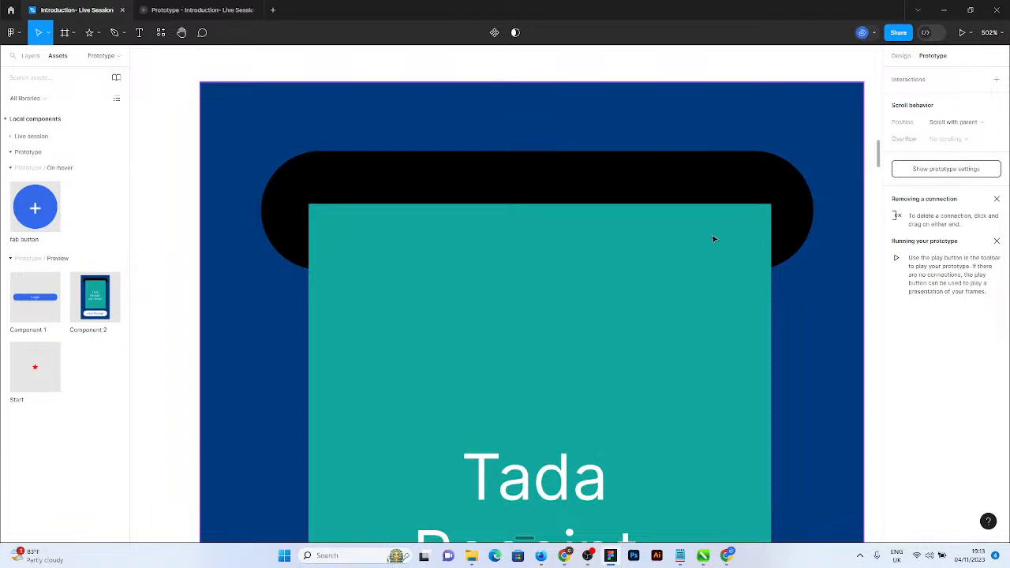
pyautogui.scroll(-10, 547, 217)
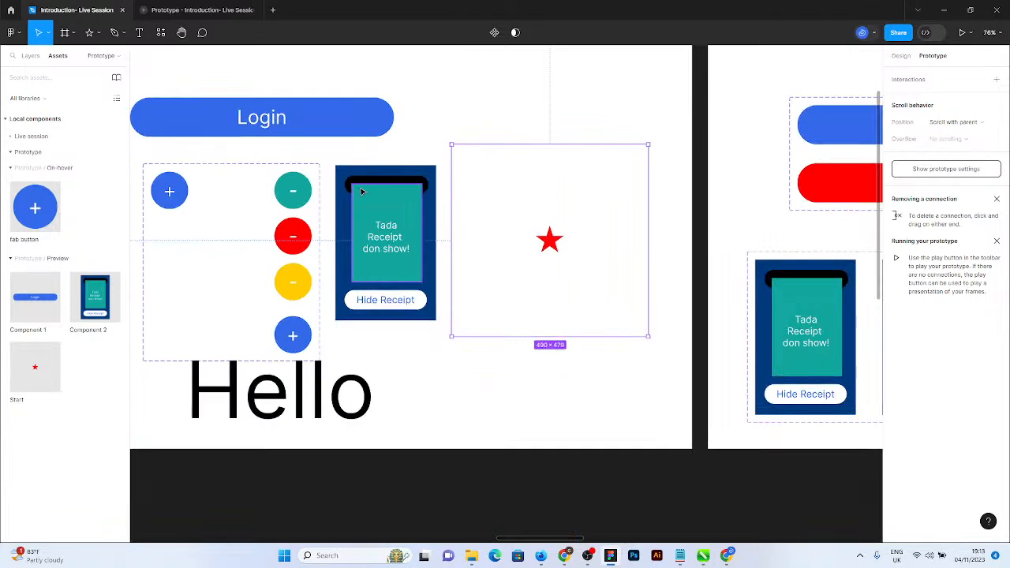
pyautogui.scroll(10, 477, 209)
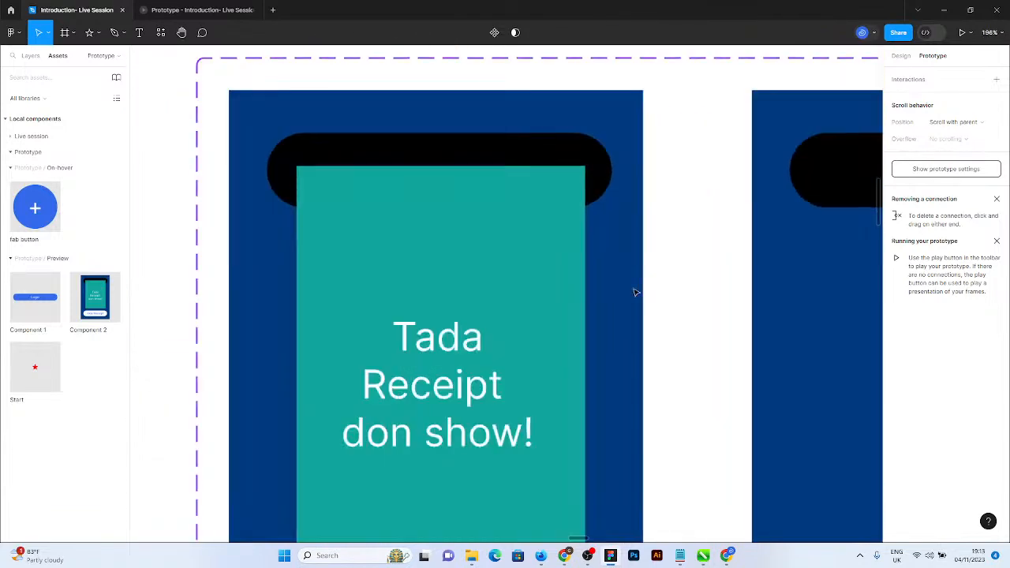
pyautogui.click(512, 232)
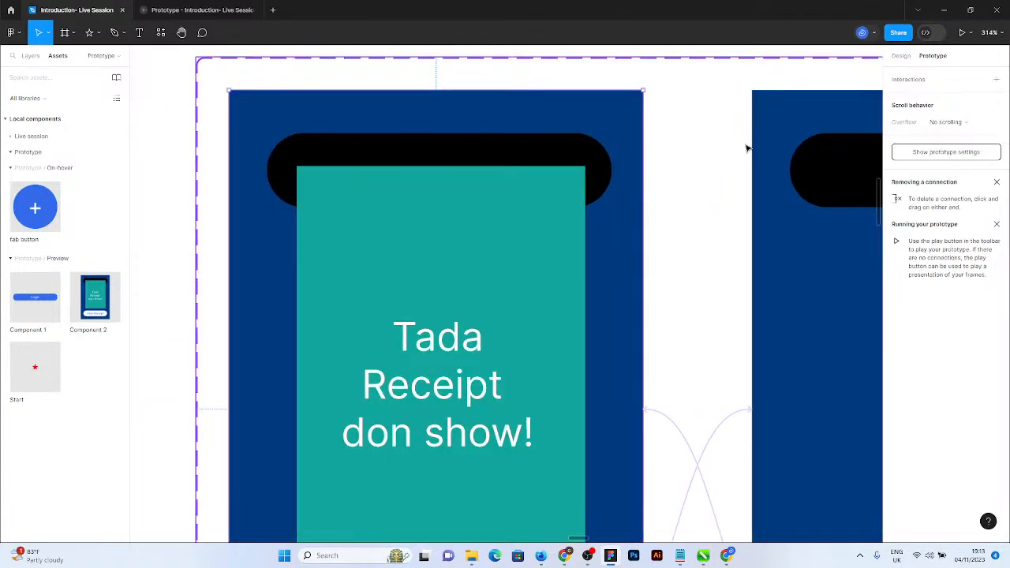
pyautogui.click(900, 56)
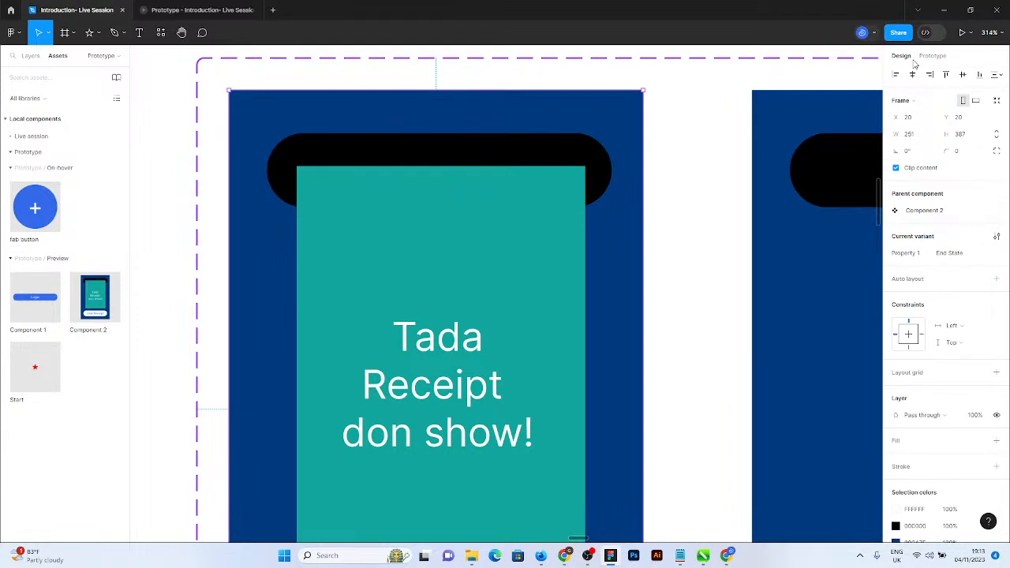
pyautogui.click(476, 226)
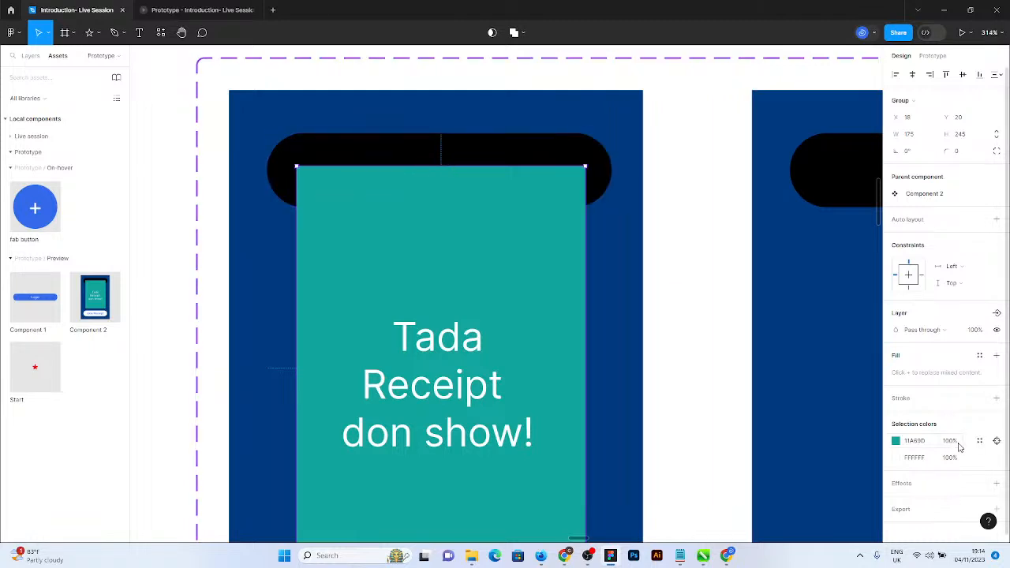
pyautogui.doubleClick(507, 285)
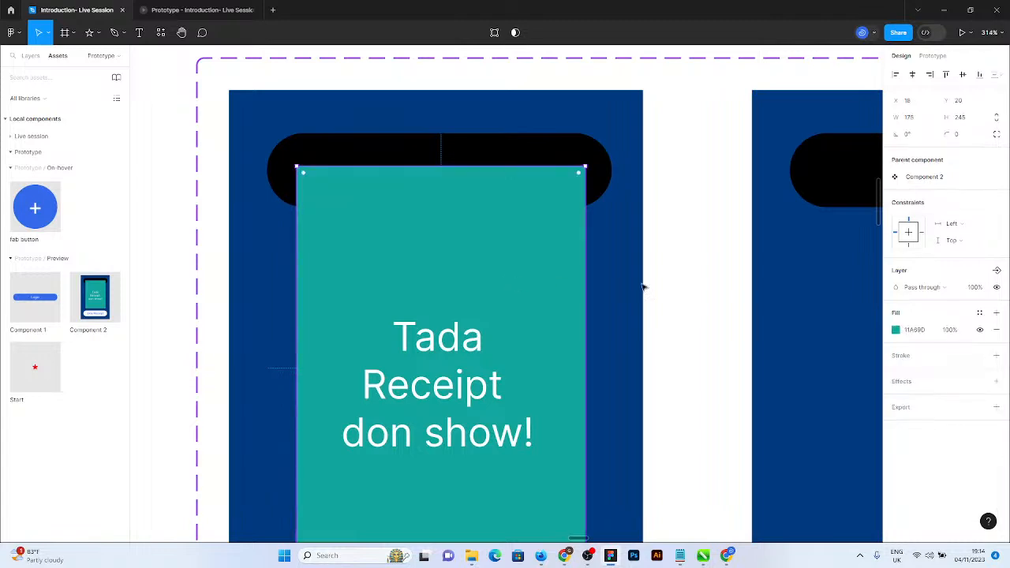
pyautogui.click(998, 314)
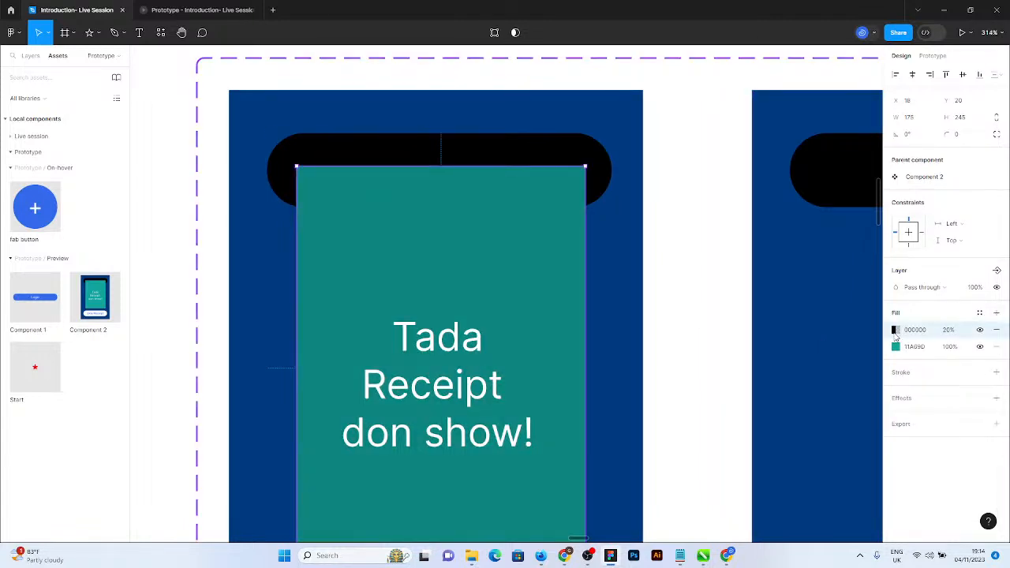
pyautogui.click(895, 330)
pyautogui.click(783, 260)
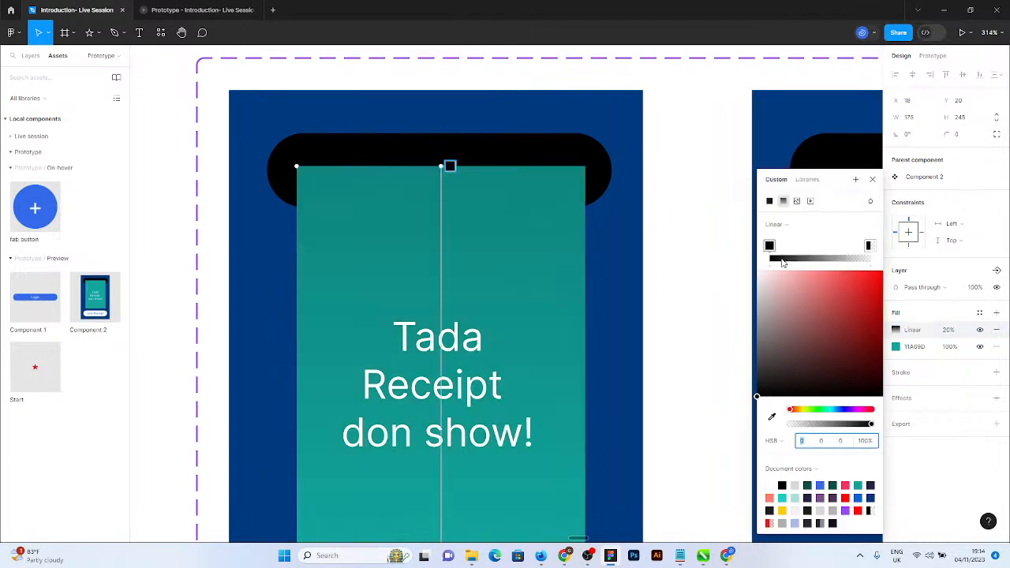
# Shift the gradient's black stop slightly down the receipt and set the transparent end stop's opacity to 100%.
pyautogui.scroll(-3, 481, 150)
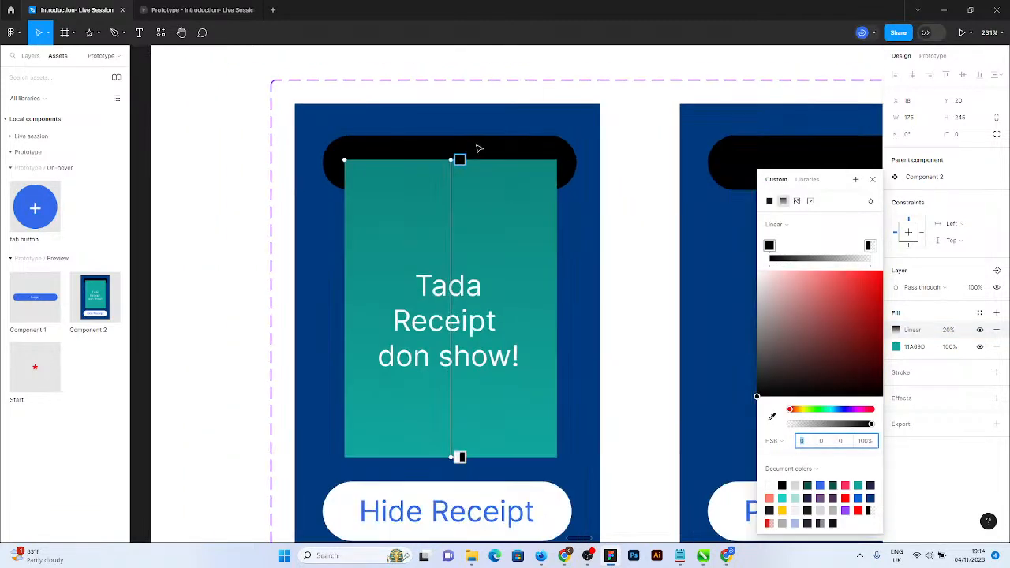
pyautogui.scroll(1, 439, 226)
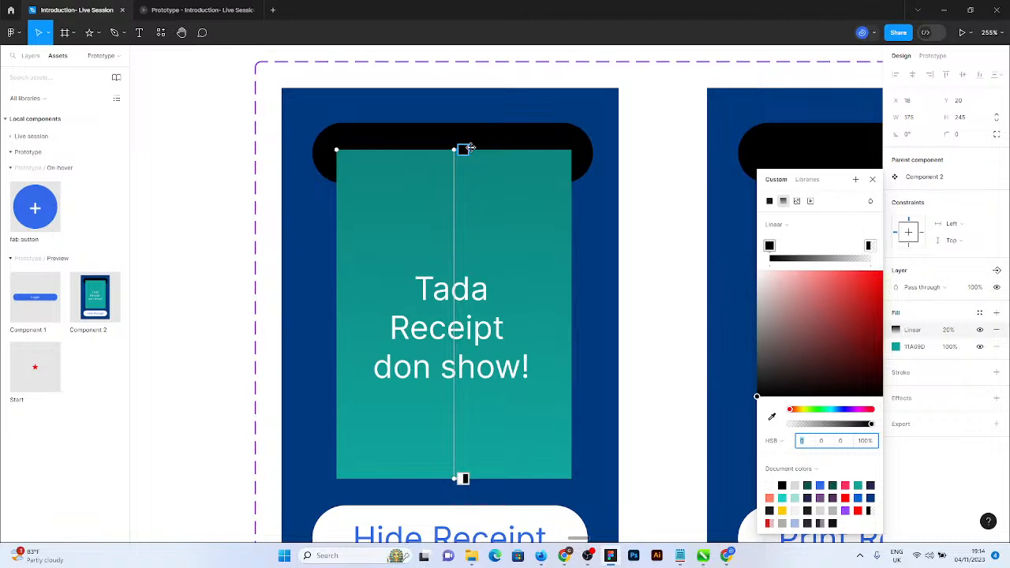
pyautogui.scroll(10, 470, 149)
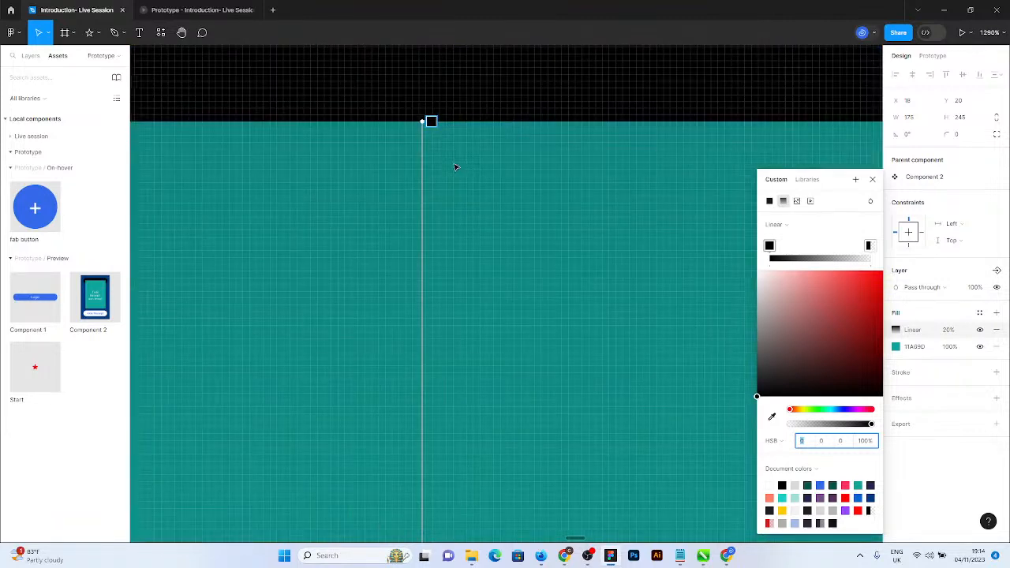
pyautogui.scroll(-5, 454, 165)
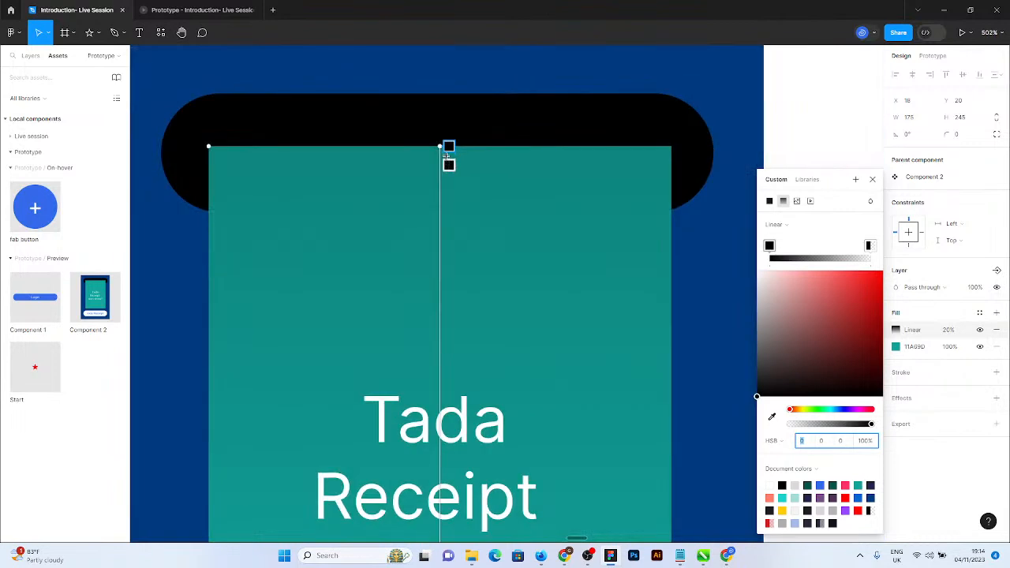
pyautogui.moveTo(448, 146); pyautogui.dragTo(449, 195)
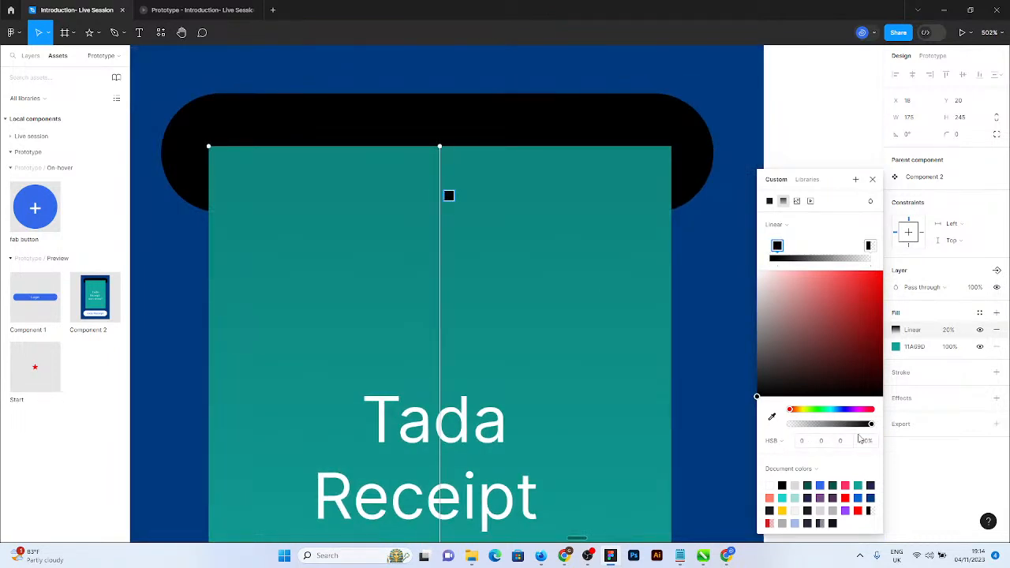
pyautogui.click(870, 246)
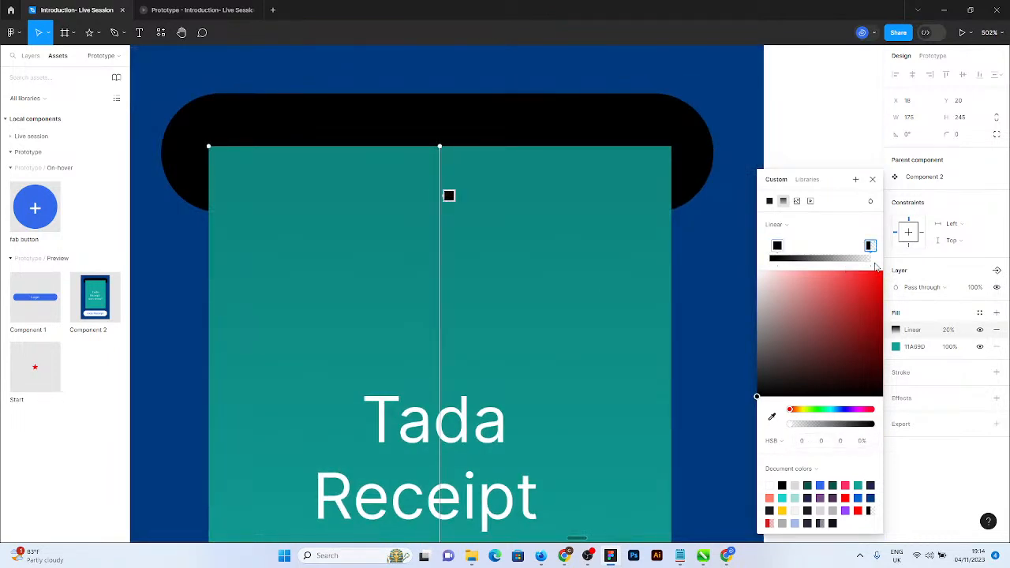
pyautogui.click(864, 441)
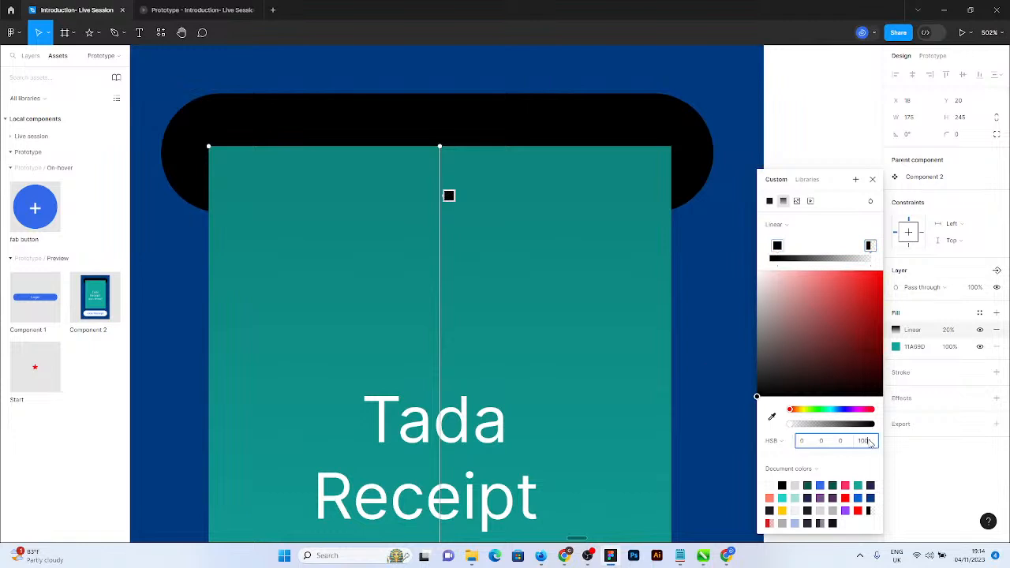
pyautogui.write('100')
pyautogui.press('Return')
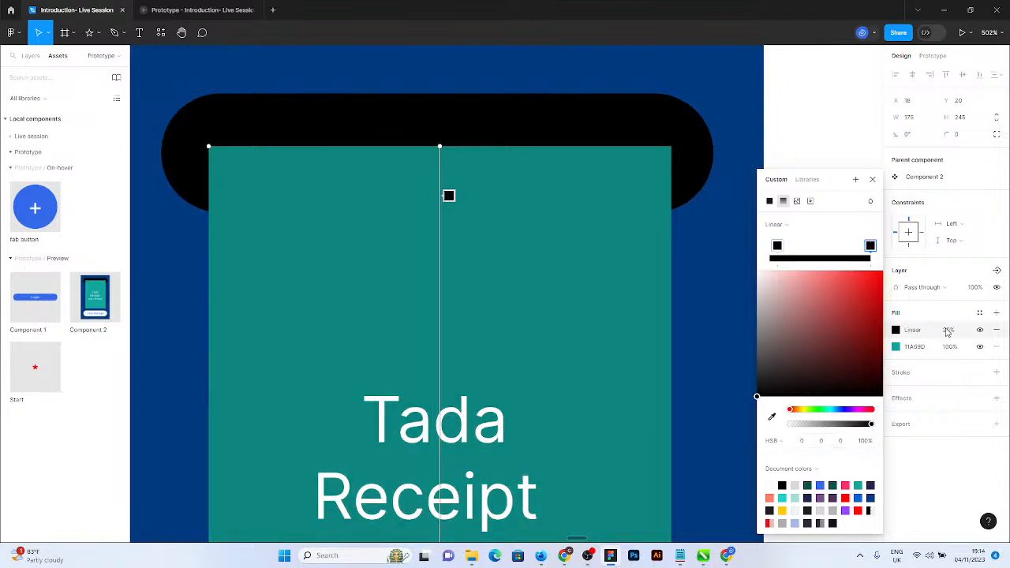
# Set the opacity of the receipt's linear gradient fill to 100%.
pyautogui.click(947, 330)
pyautogui.write('100')
pyautogui.press('Return')
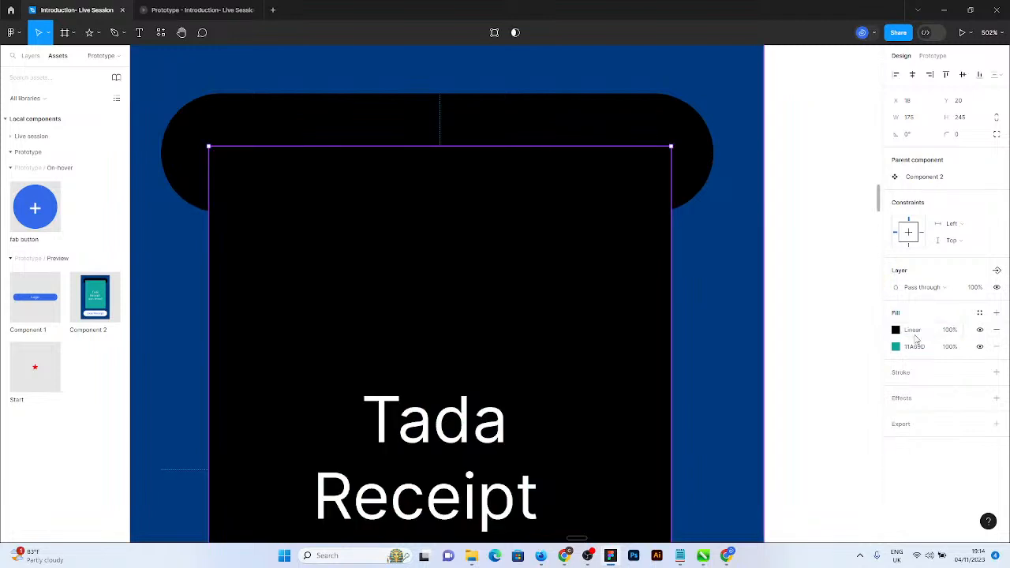
# Set the opacity of the gradient's lower stop to 0% so the black fades into the teal receipt.
pyautogui.click(896, 330)
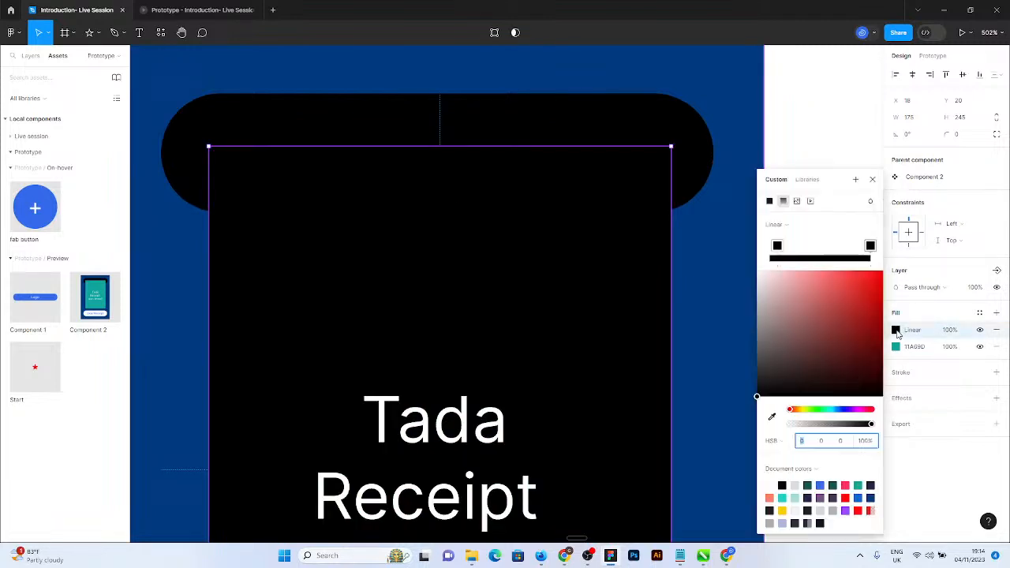
pyautogui.scroll(-3, 507, 142)
pyautogui.scroll(-3, 497, 162)
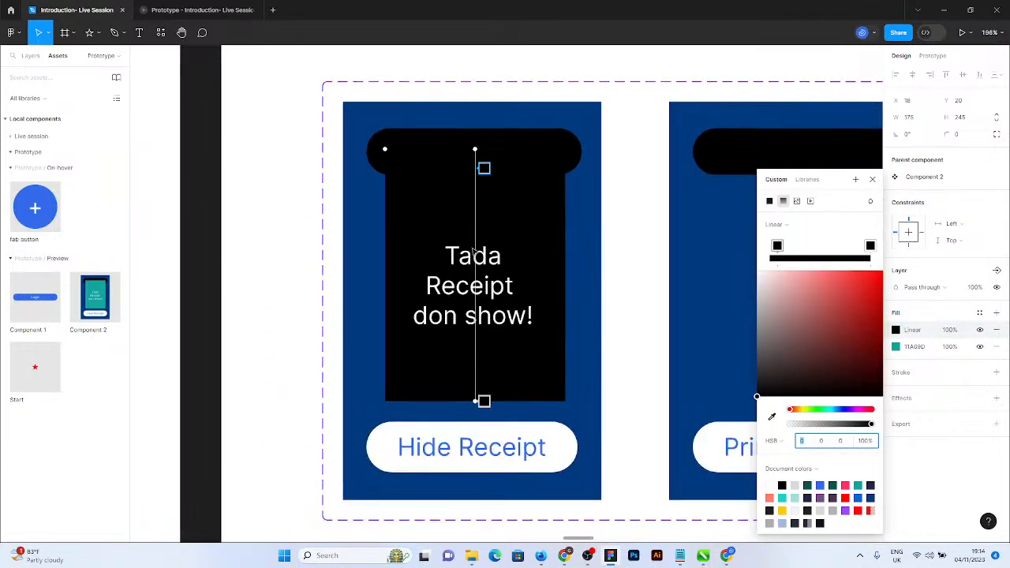
pyautogui.click(476, 400)
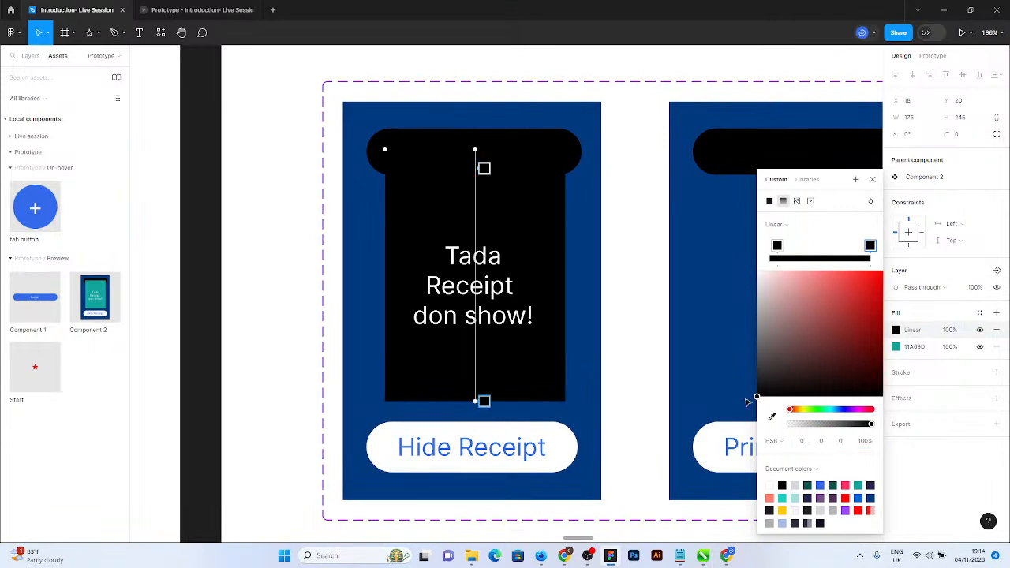
pyautogui.click(861, 440)
pyautogui.write('0')
pyautogui.press('Return')
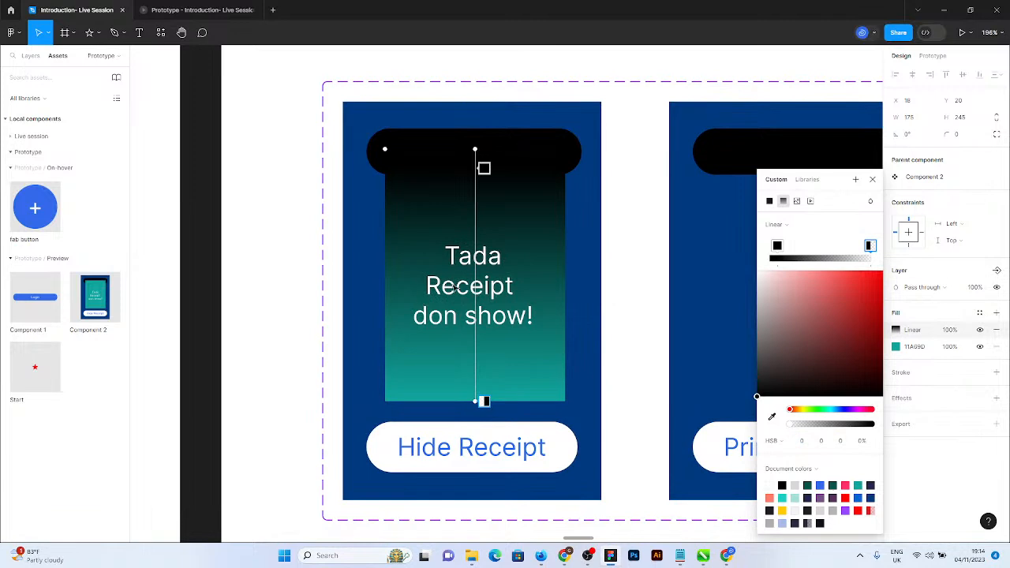
# Shorten the fade by moving the transparent stop up near the slot and the black stop to the receipt's top edge.
pyautogui.scroll(3, 476, 183)
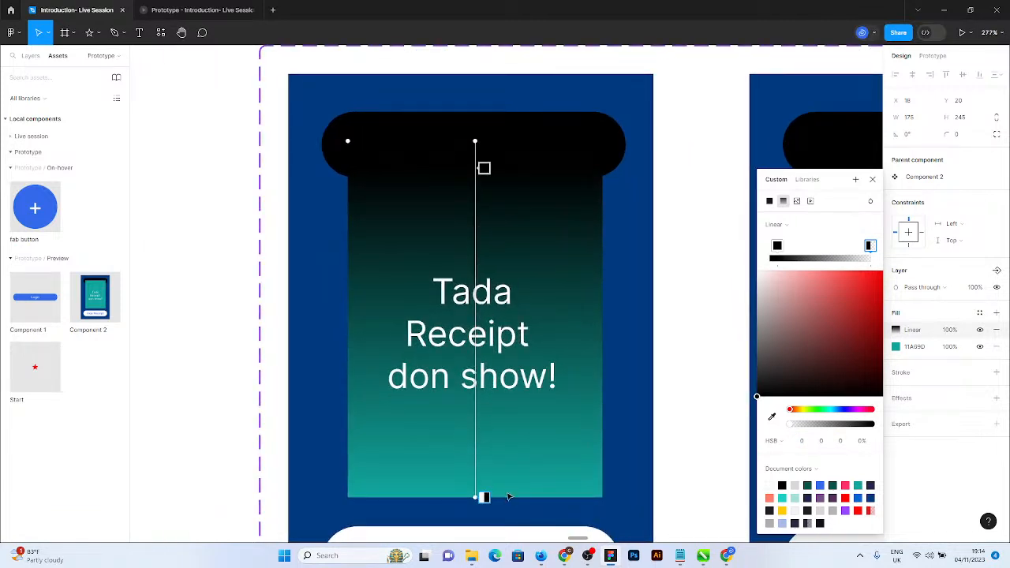
pyautogui.moveTo(484, 497); pyautogui.dragTo(499, 237)
pyautogui.scroll(5, 501, 166)
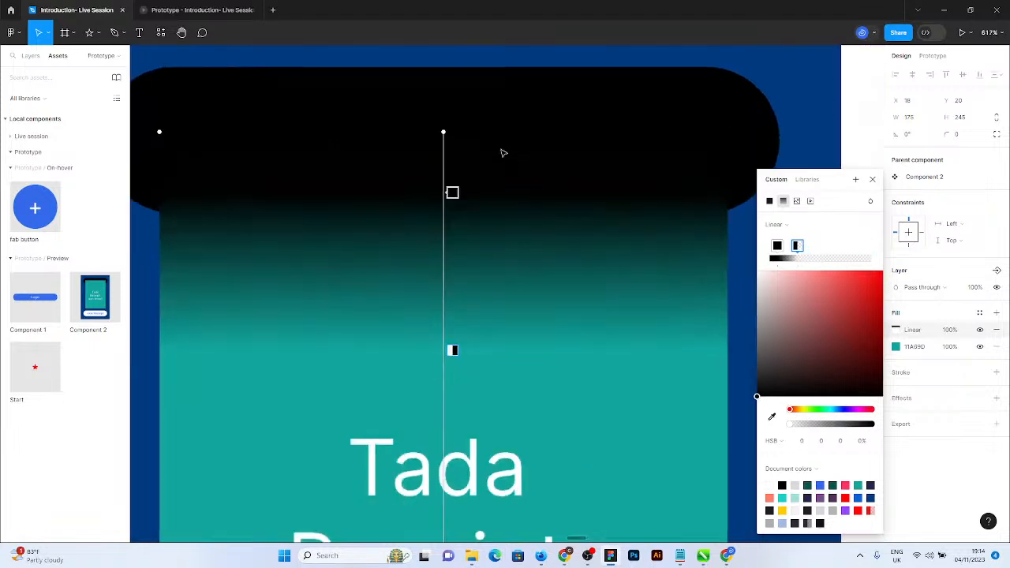
pyautogui.moveTo(452, 193); pyautogui.dragTo(458, 119)
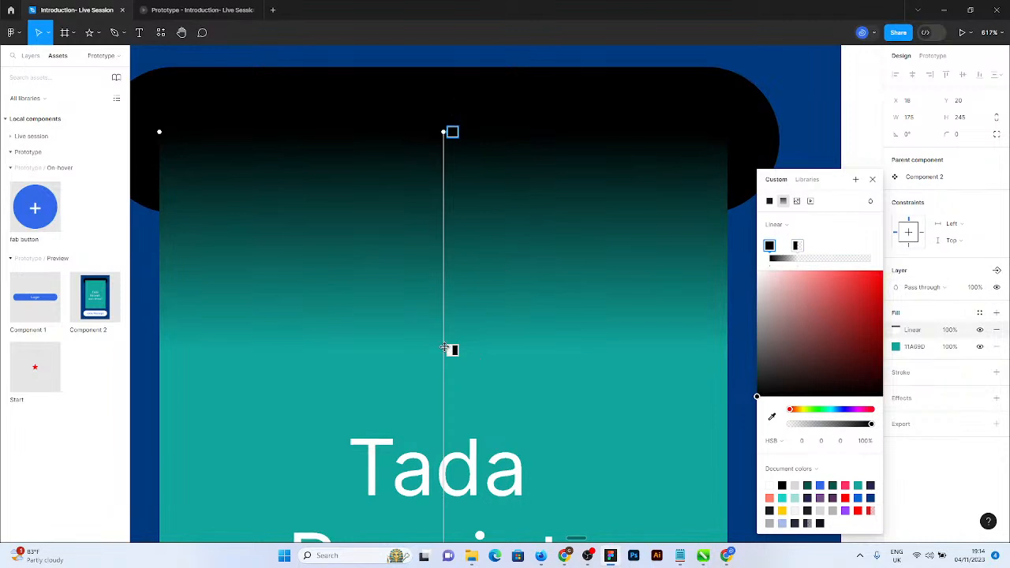
pyautogui.moveTo(447, 347); pyautogui.dragTo(455, 264)
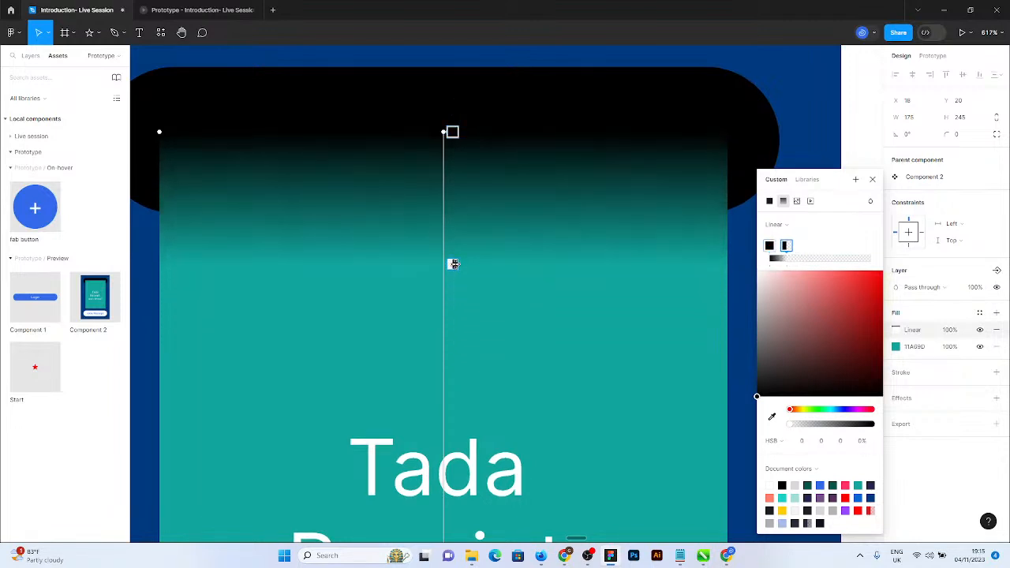
# Extend the fade to about the upper quarter of the receipt and start the gradient line just above its top edge.
pyautogui.scroll(-5, 454, 264)
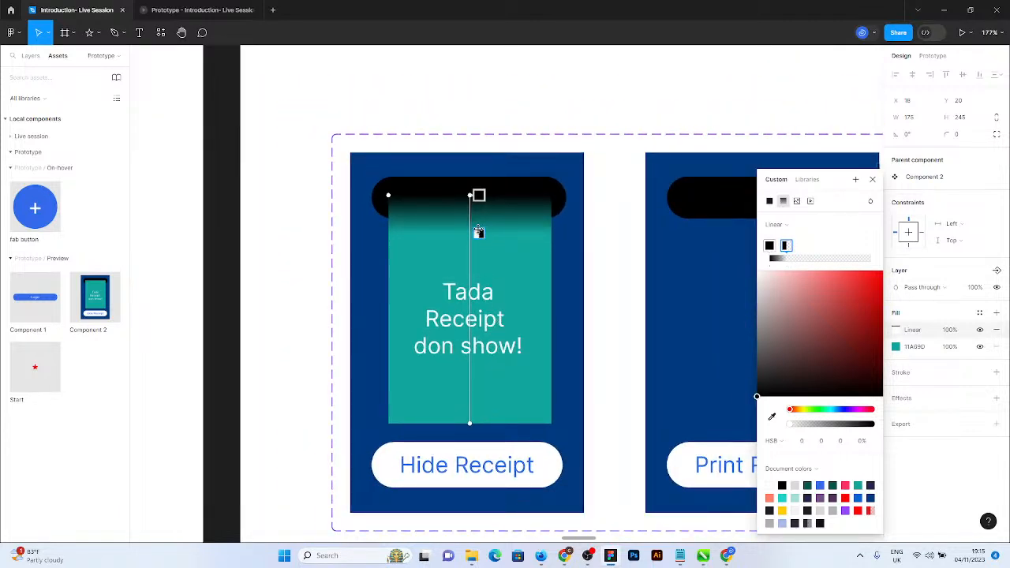
pyautogui.moveTo(479, 233); pyautogui.dragTo(479, 257)
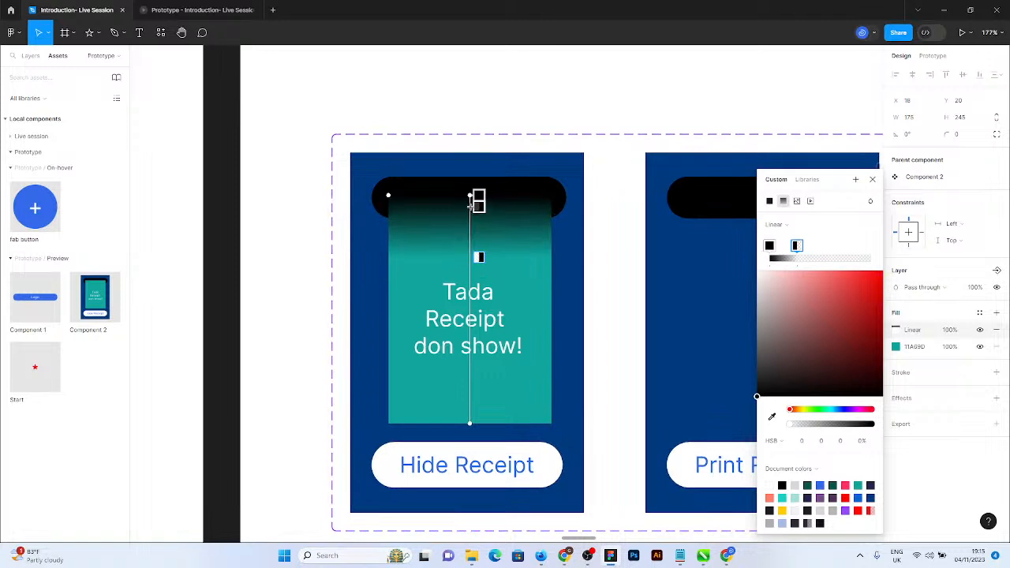
pyautogui.moveTo(470, 194); pyautogui.dragTo(468, 189)
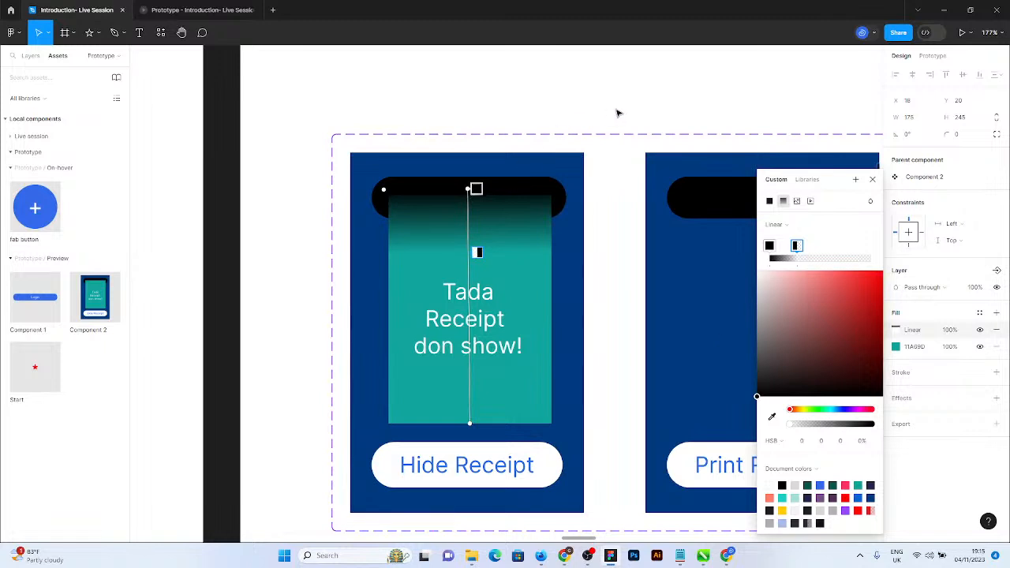
pyautogui.click(872, 180)
pyautogui.click(597, 53)
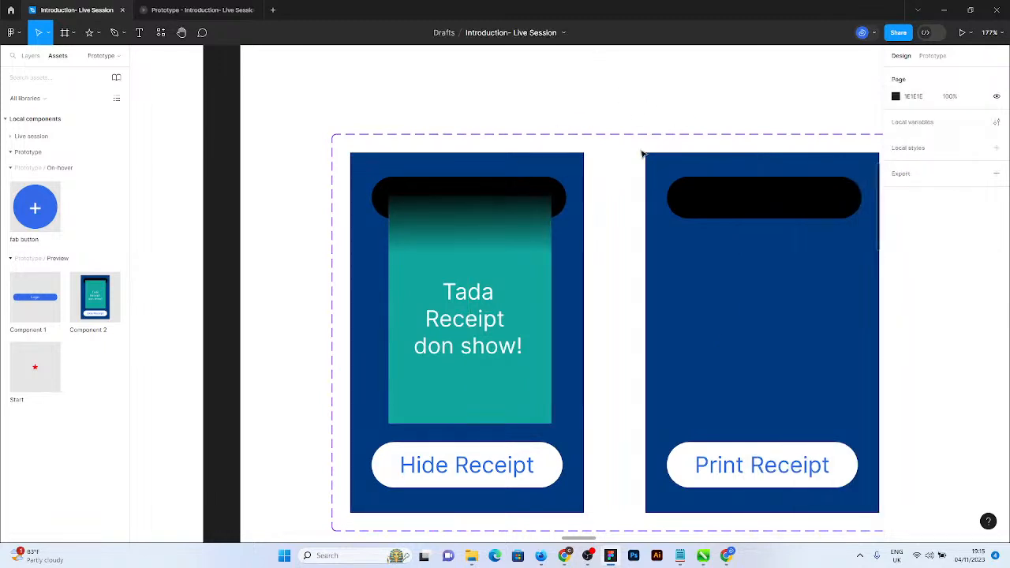
# Check the prototype preview and move the On-hover frame's receipt card right, away from the round buttons and closer to the star.
pyautogui.click(198, 10)
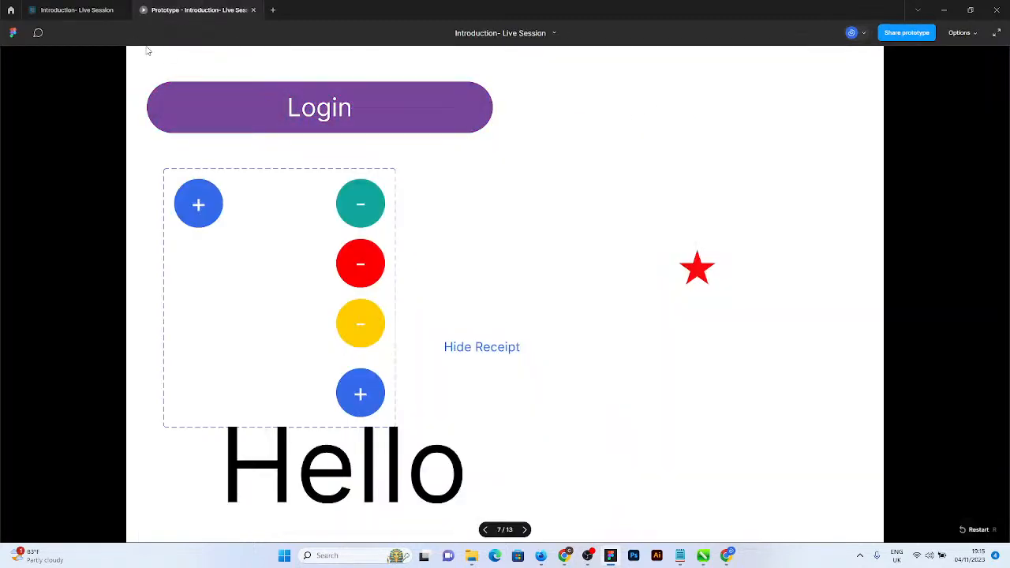
pyautogui.click(86, 9)
pyautogui.scroll(-2, 464, 241)
pyautogui.scroll(-5, 464, 244)
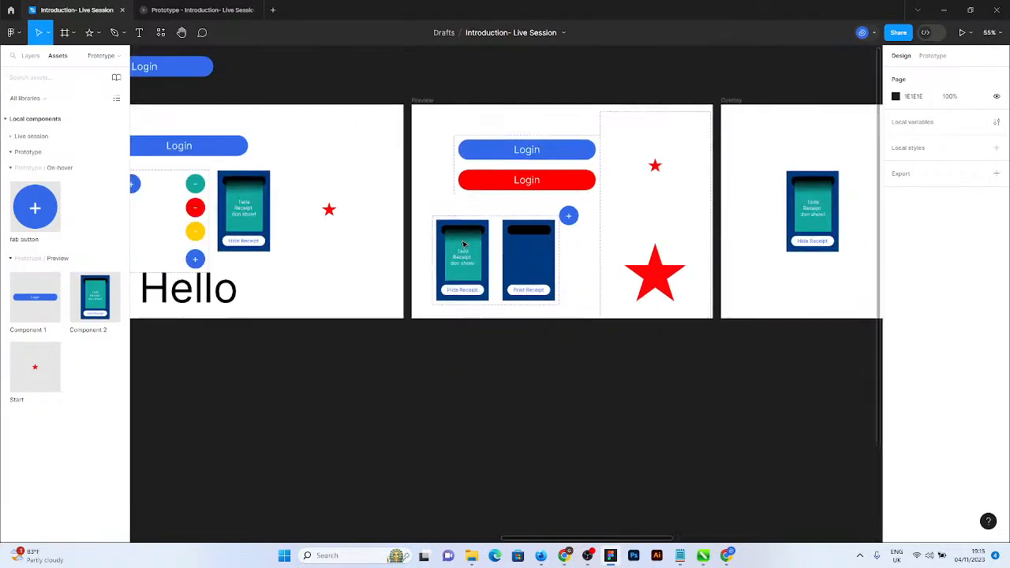
pyautogui.click(303, 221)
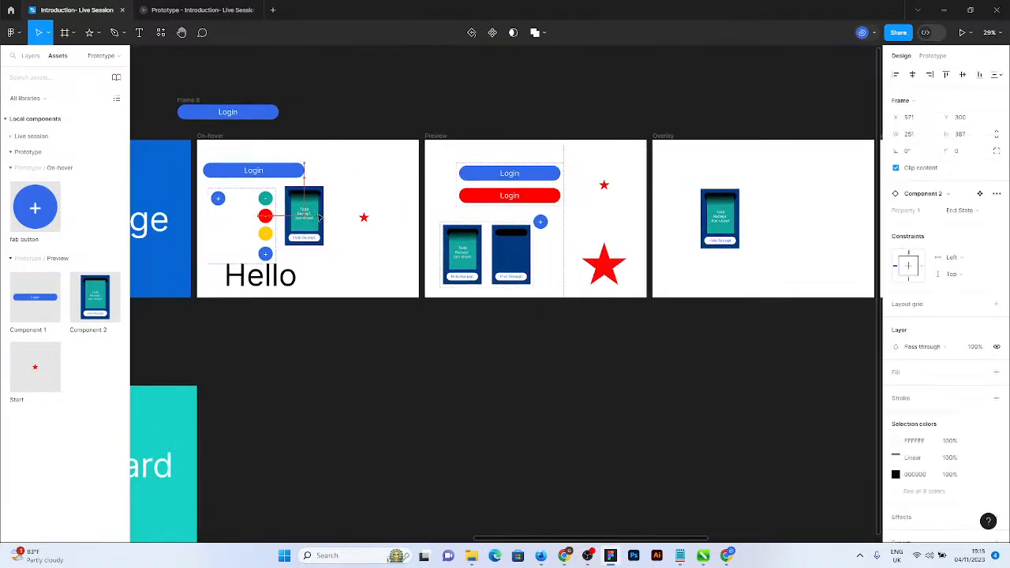
# Test the receipt card in the prototype preview by repeatedly hiding and printing the receipt.
pyautogui.click(224, 12)
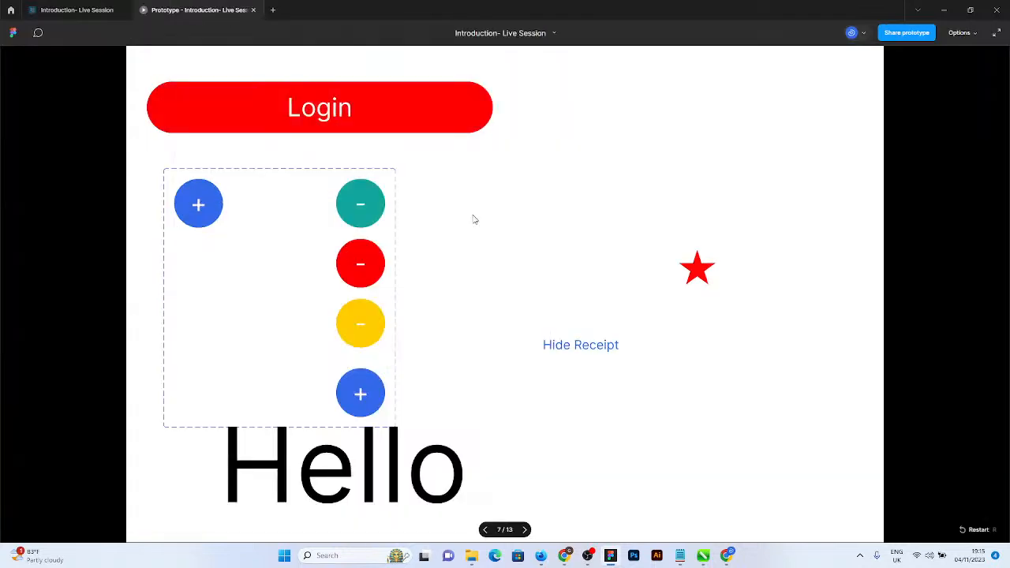
pyautogui.click(520, 273)
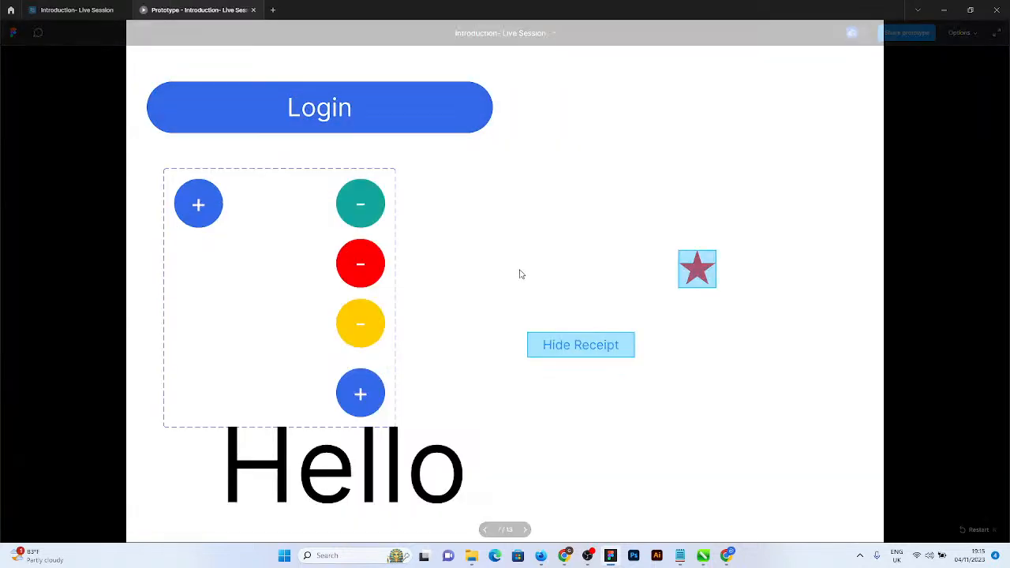
pyautogui.click(592, 354)
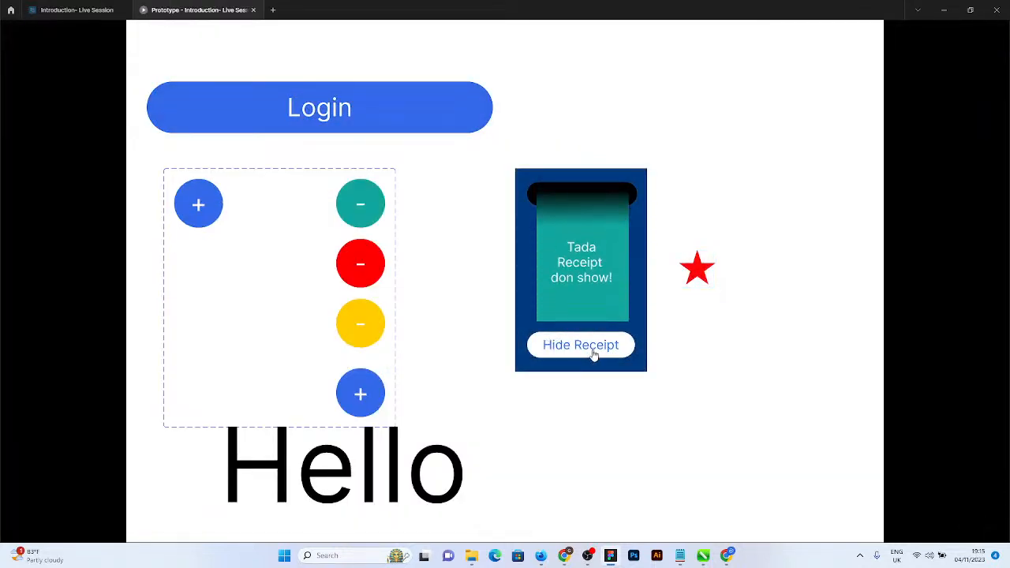
pyautogui.click(594, 354)
pyautogui.click(593, 353)
pyautogui.click(593, 353)
pyautogui.click(594, 354)
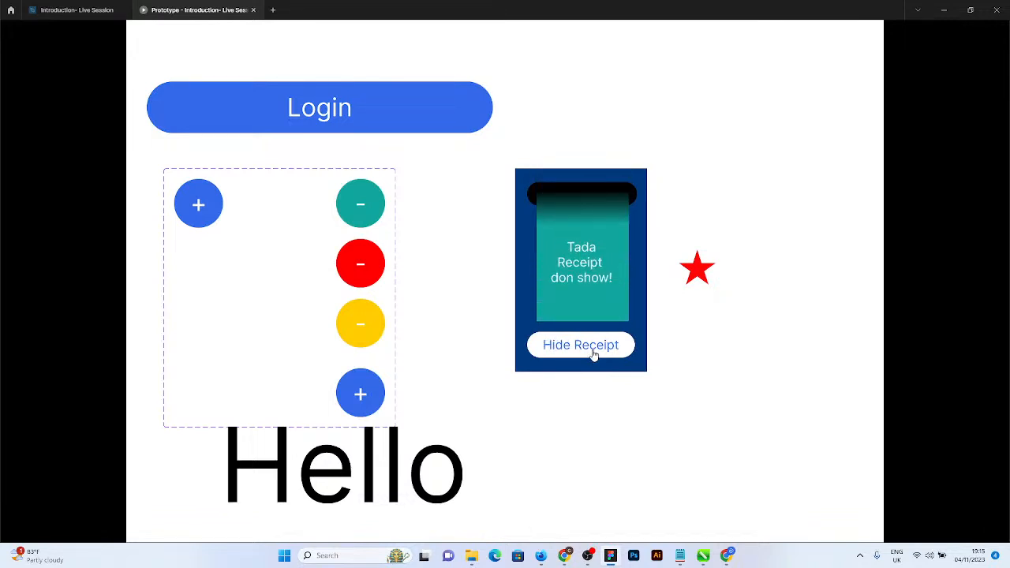